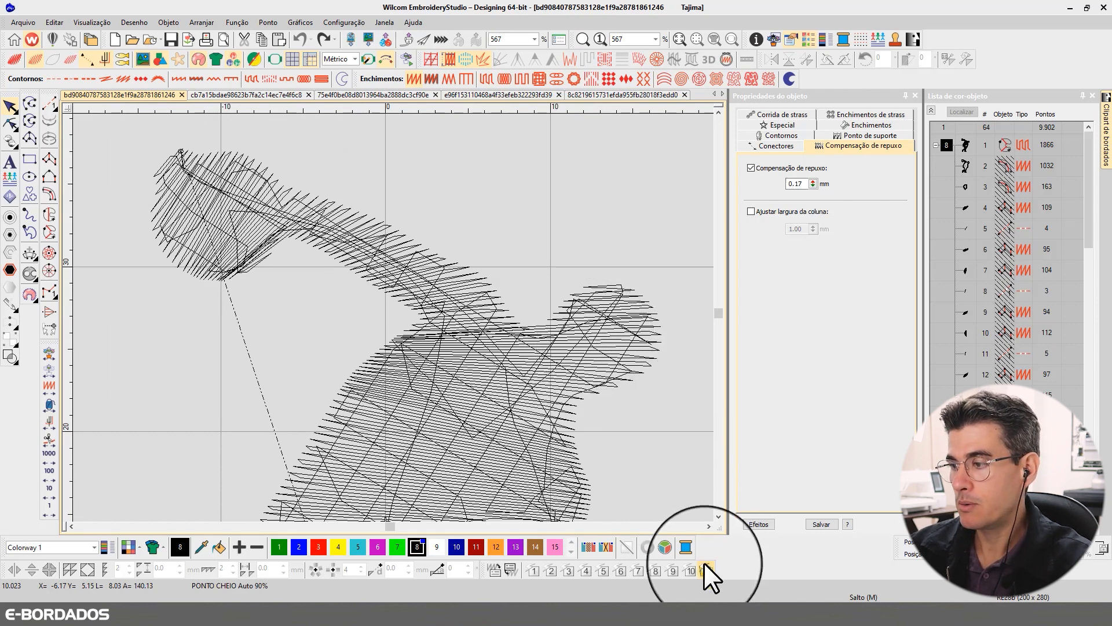
- Compare the discus thrower's torso, arms and head in stitch view and realistic thread view
left_click(718, 517)
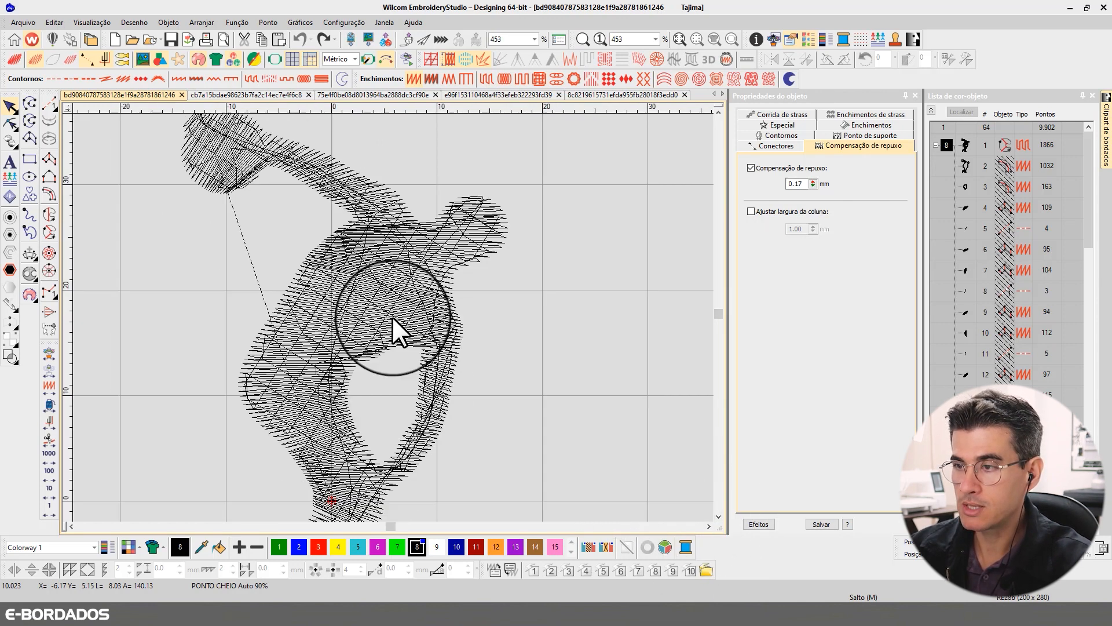
scroll(481, 434, "down", 2)
key("t")
key("t")
key("t")
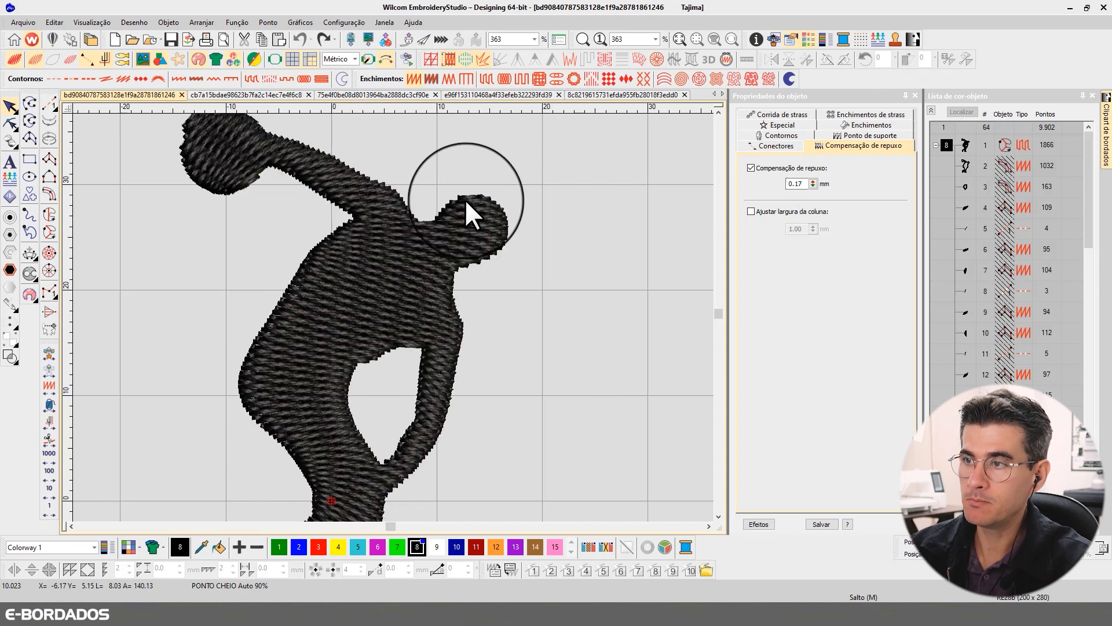
key("t")
- Select the discus thrower and examine its outline nodes and stitch angle lines in reshape mode, including the angle line across the bent arm
left_click(406, 224)
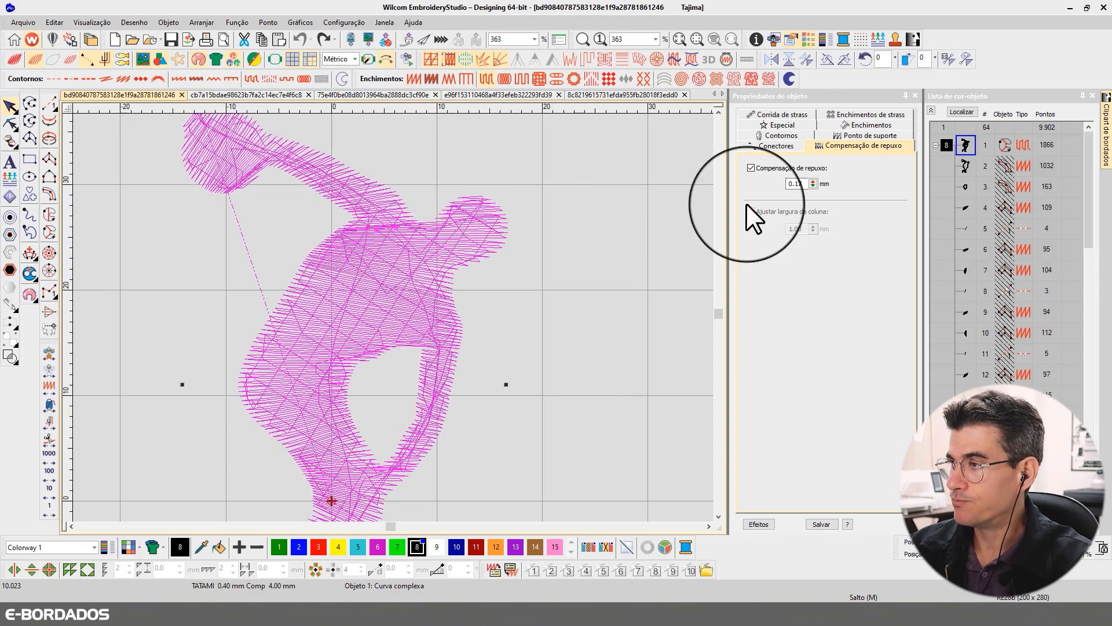
left_click(718, 111)
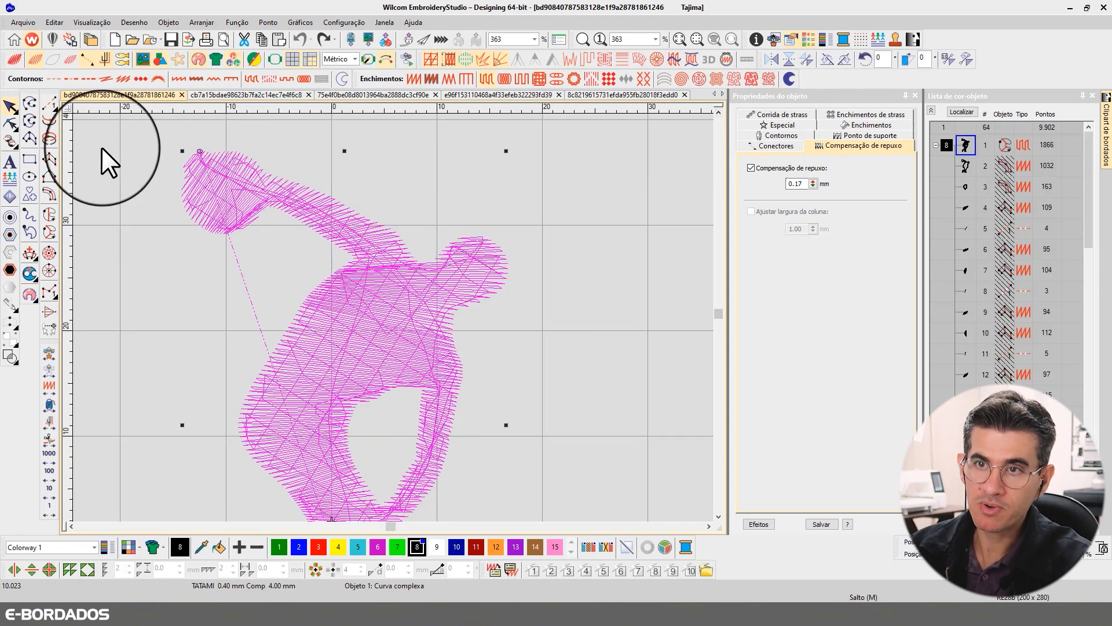
left_click(13, 119)
left_click(10, 106)
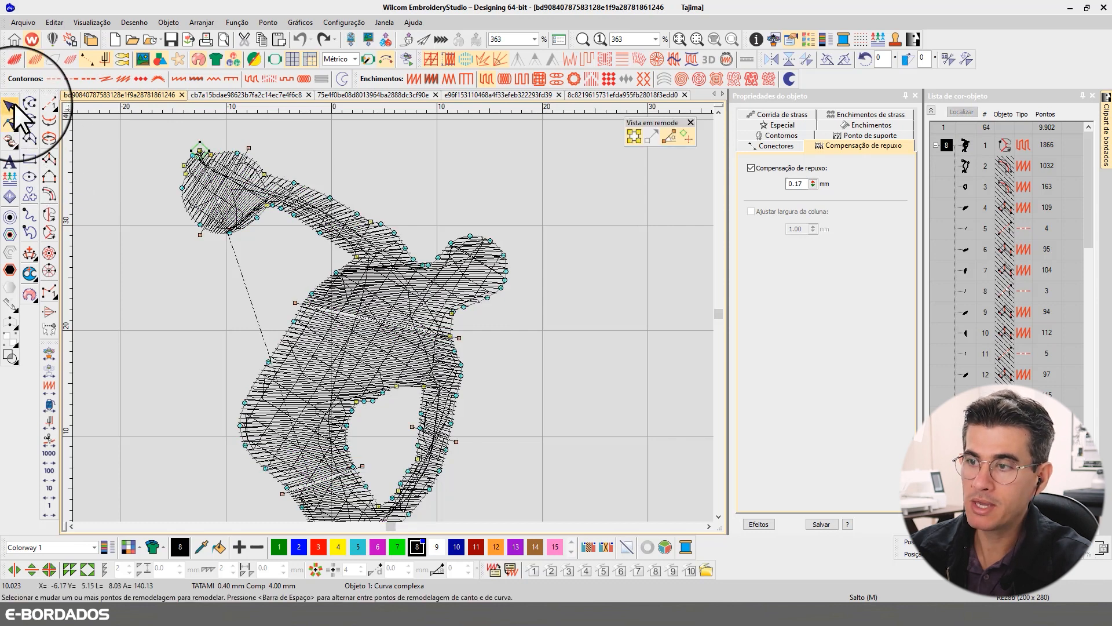
left_click(601, 286)
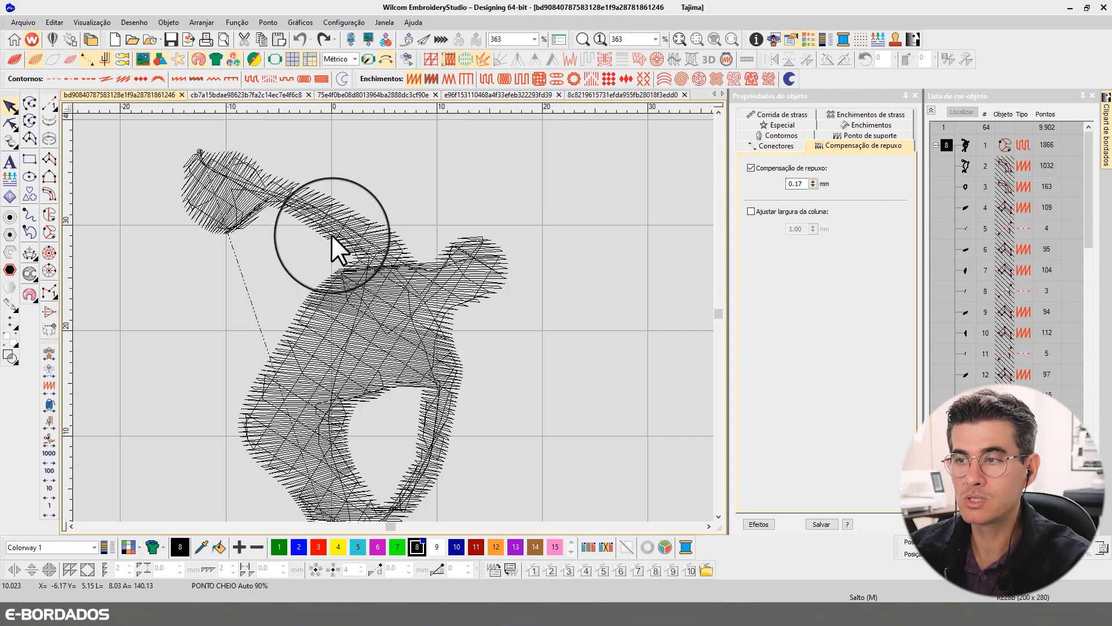
left_click(380, 238)
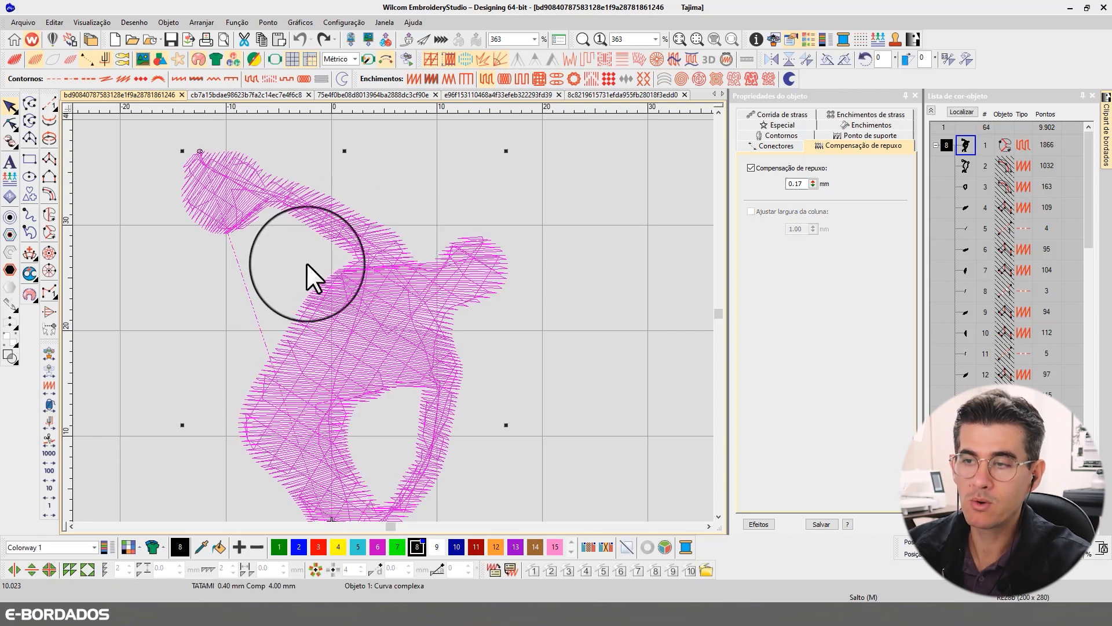
left_click(10, 124)
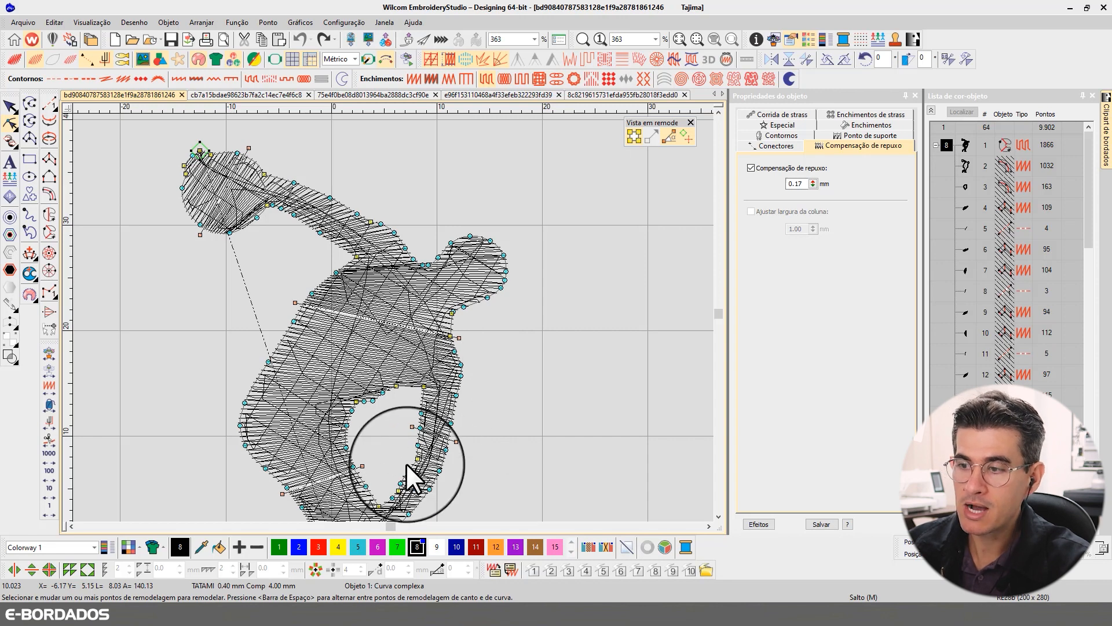
left_click(411, 426)
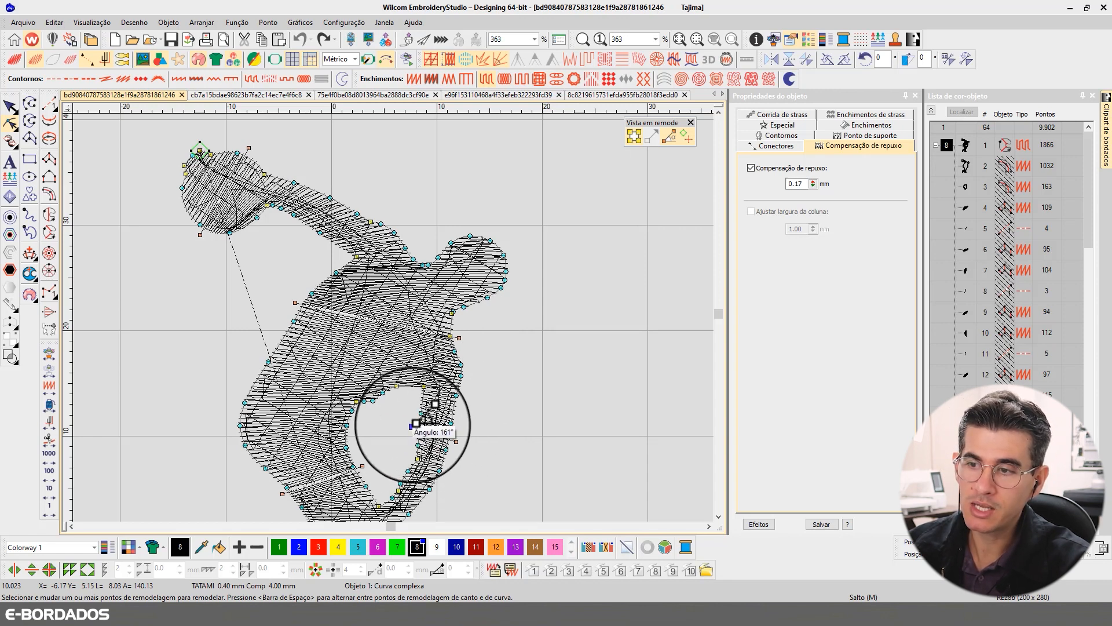
left_click(719, 516)
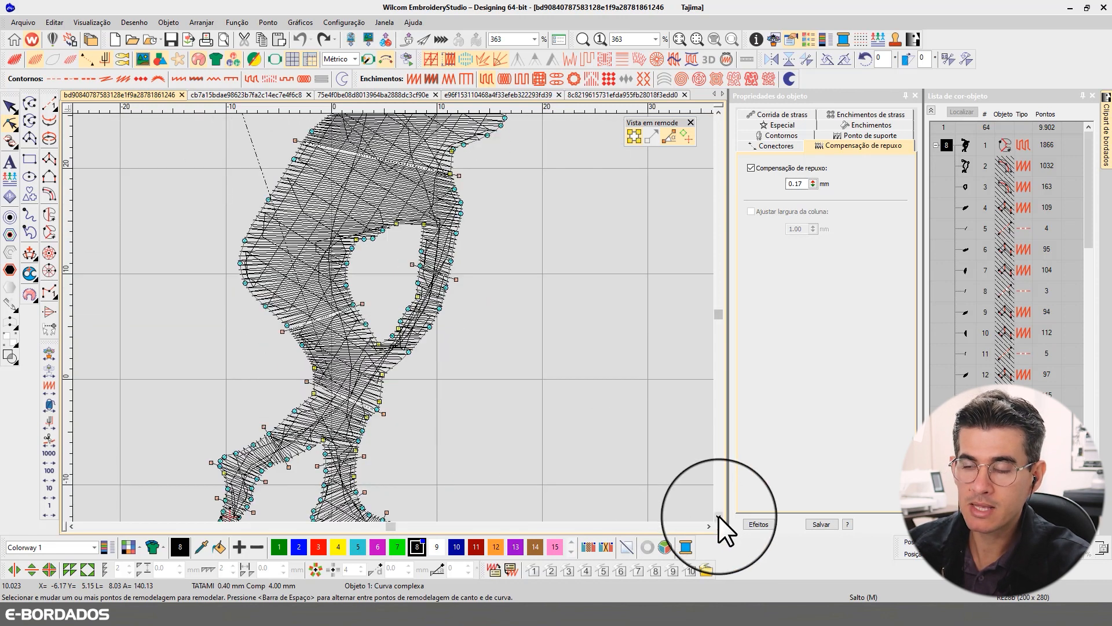
left_click(719, 516)
left_click(9, 106)
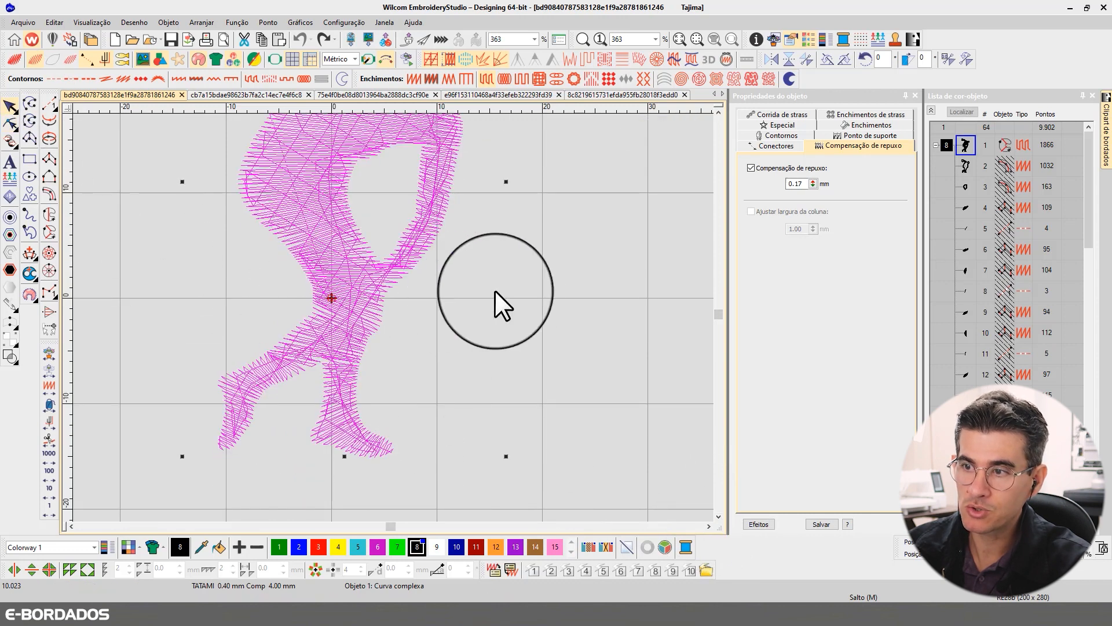
- Examine the stitch flow where the lower arm, hip and legs meet, comparing stitch view with realistic thread view
key("b")
left_click_drag(198, 208, 436, 388)
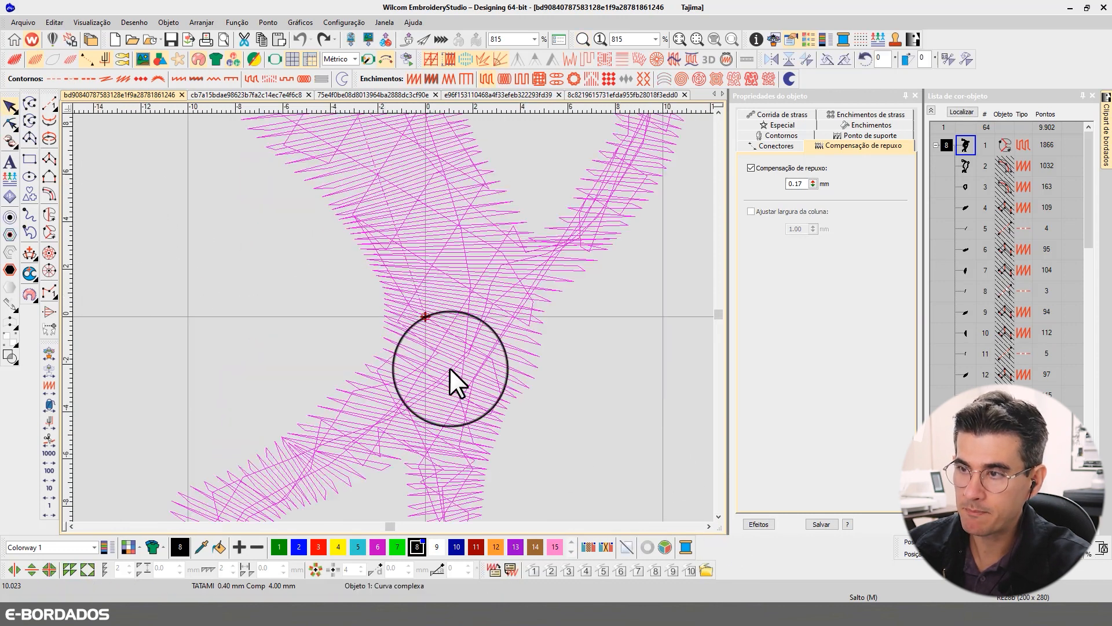
key("Escape")
key("t")
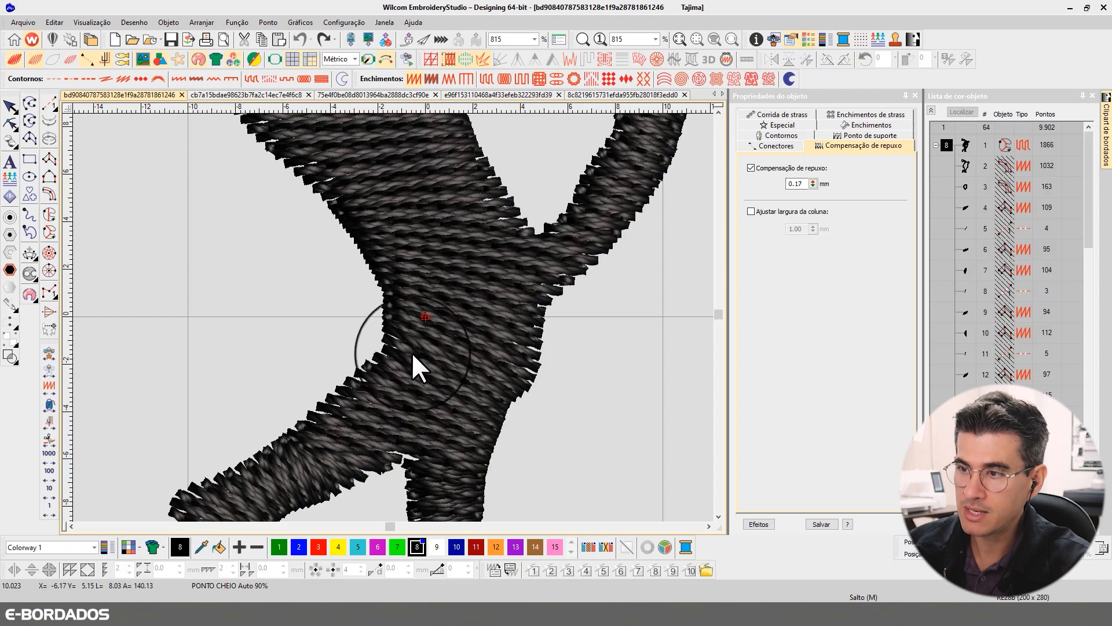
key("t")
key("t")
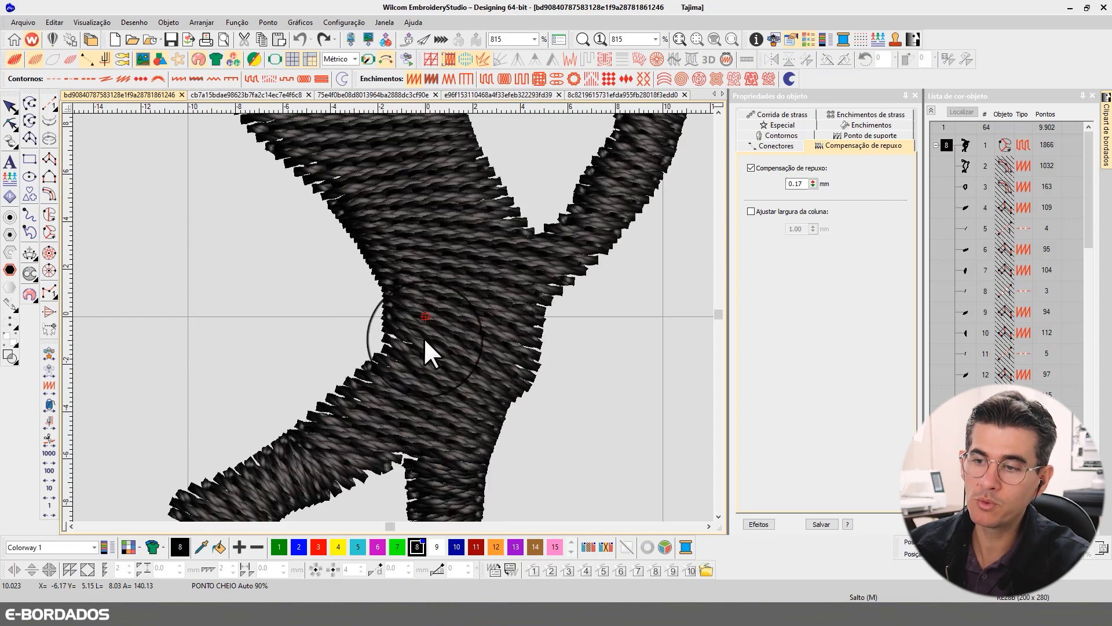
key("t")
scroll(393, 318, "down", 2)
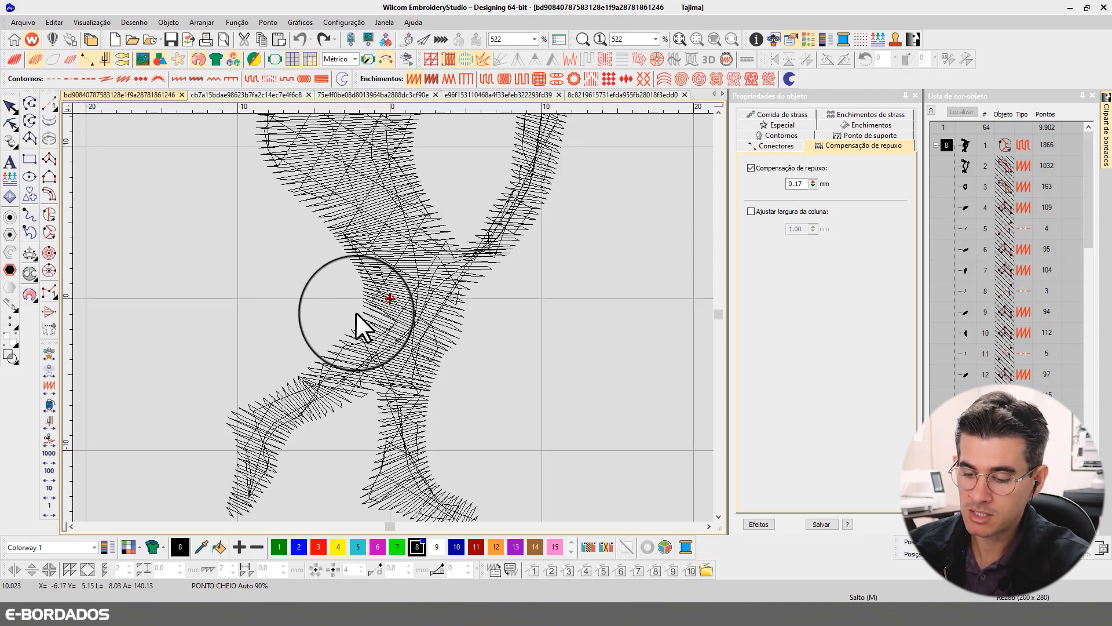
key("t")
key("t")
key("t")
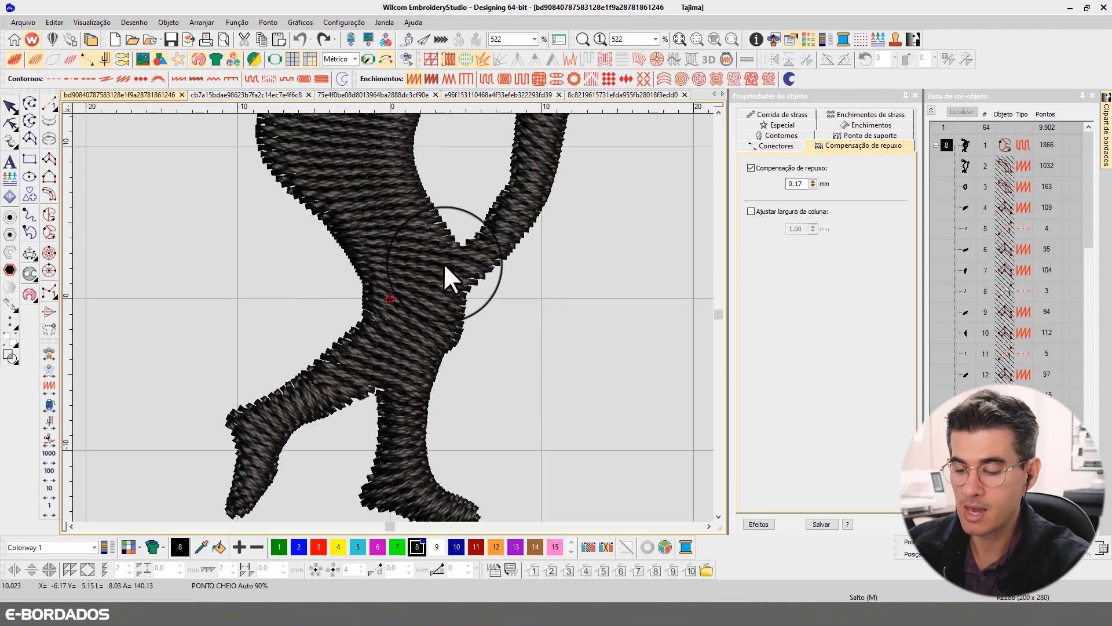
key("t")
- Select the figure and review its reshape nodes and angle lines from the torso down to the feet
left_click(440, 220)
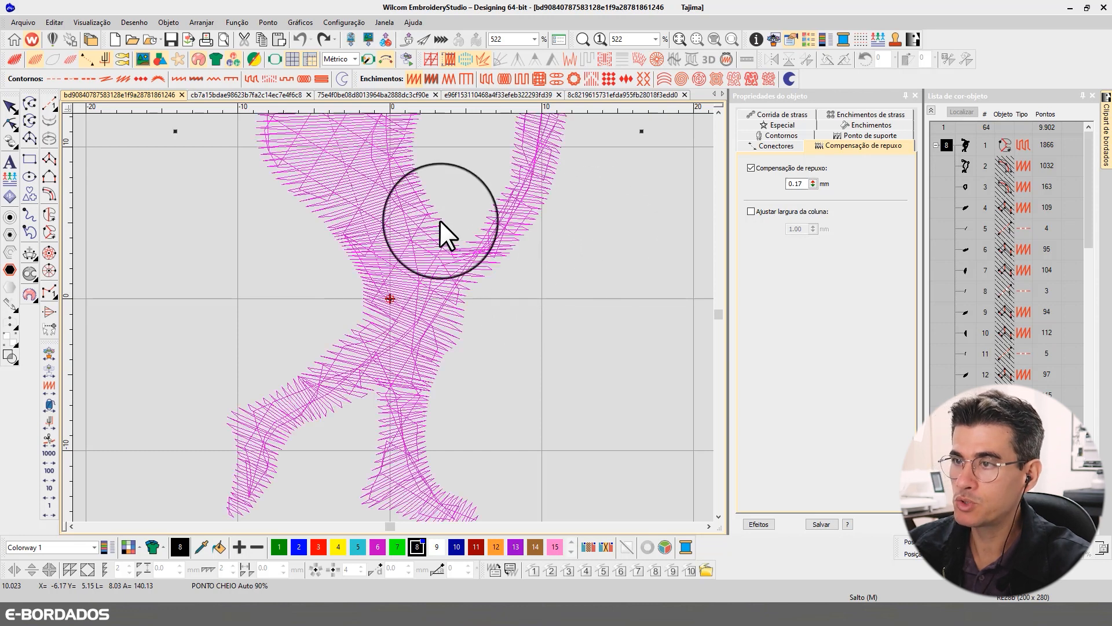
left_click(716, 113)
left_click(716, 113)
left_click(716, 113)
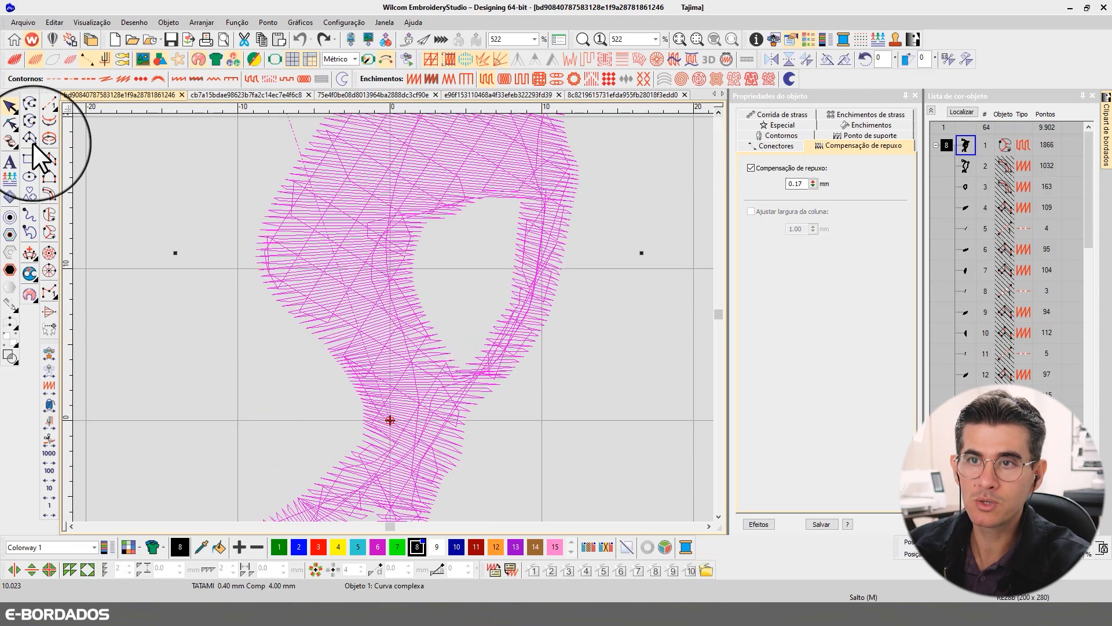
left_click(11, 122)
scroll(336, 317, "down", 2)
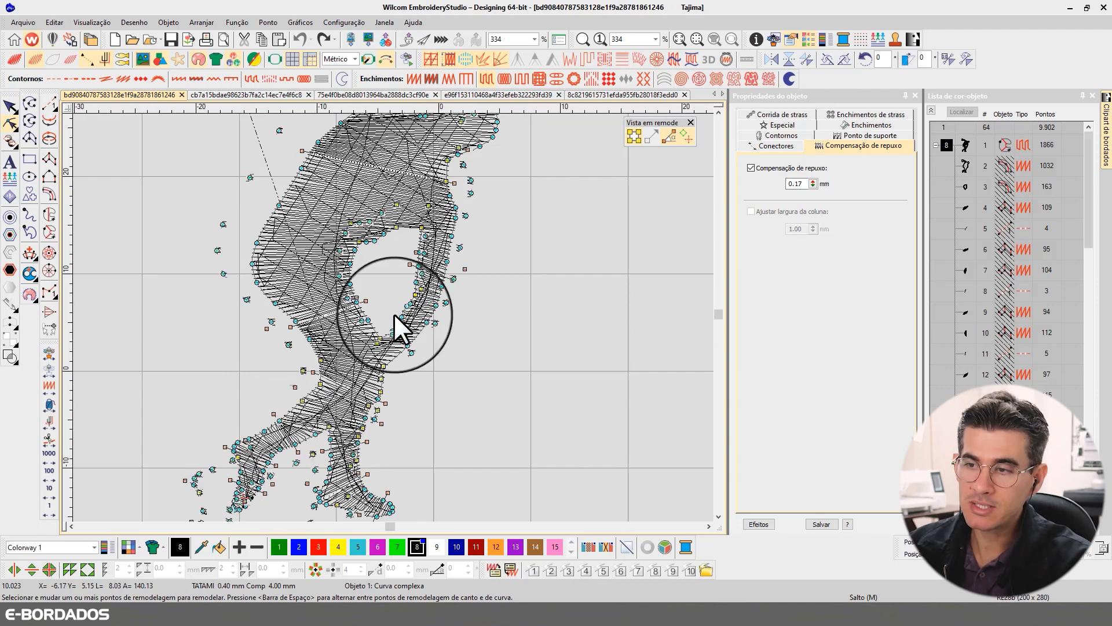
scroll(394, 314, "up", 2)
scroll(393, 315, "down", 3)
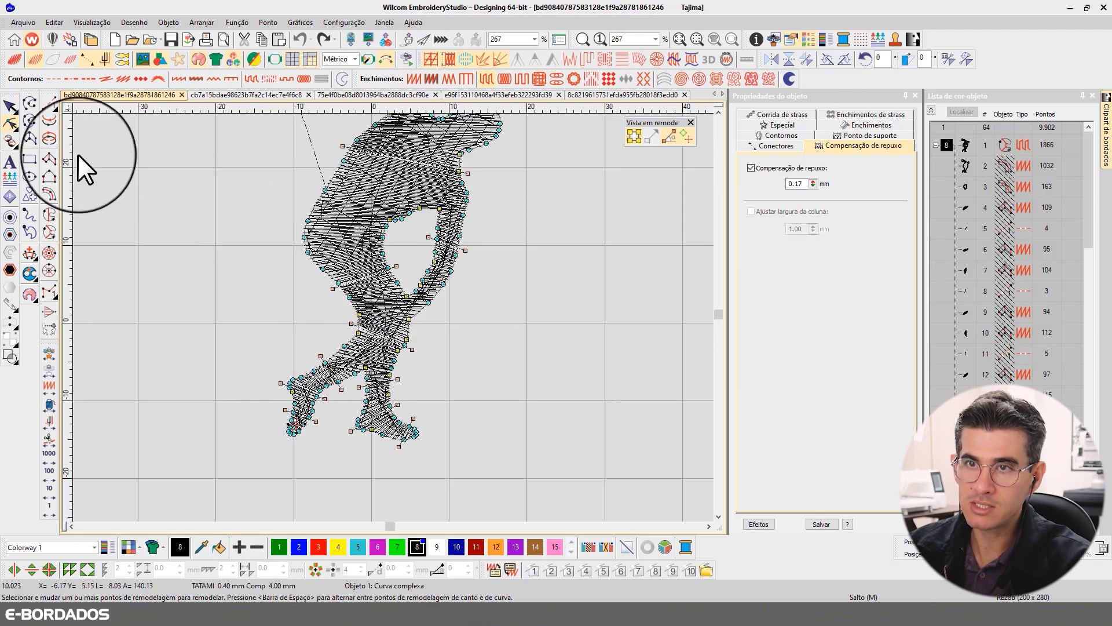
left_click(11, 106)
- Inspect the changing stitch directions in both legs and feet, showing the figure's reshape nodes for reference
scroll(414, 437, "up", 5)
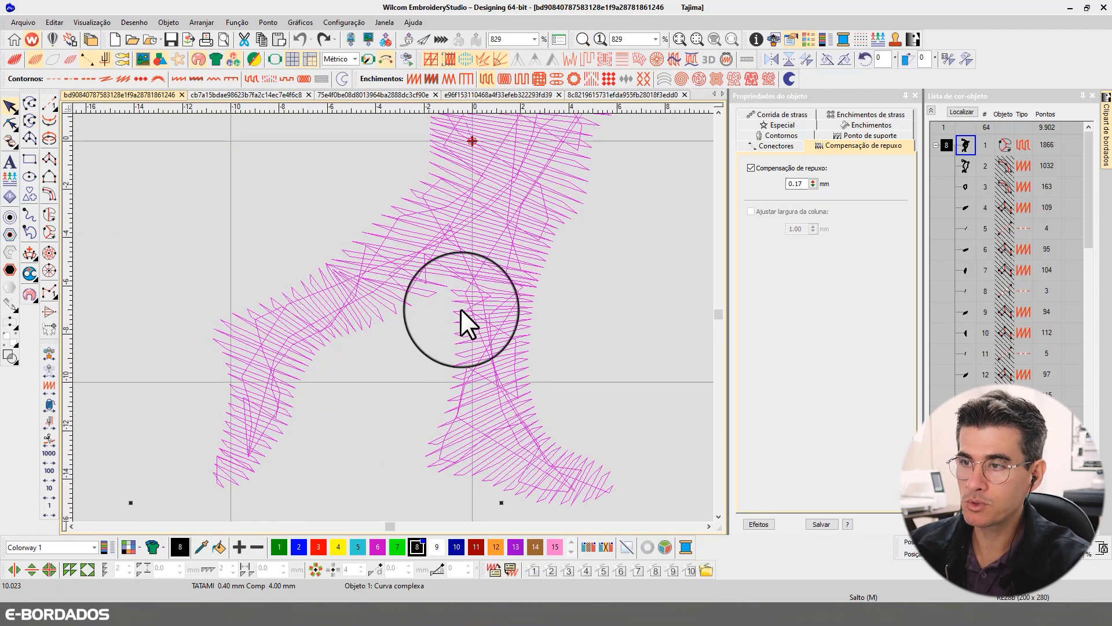
key("Escape")
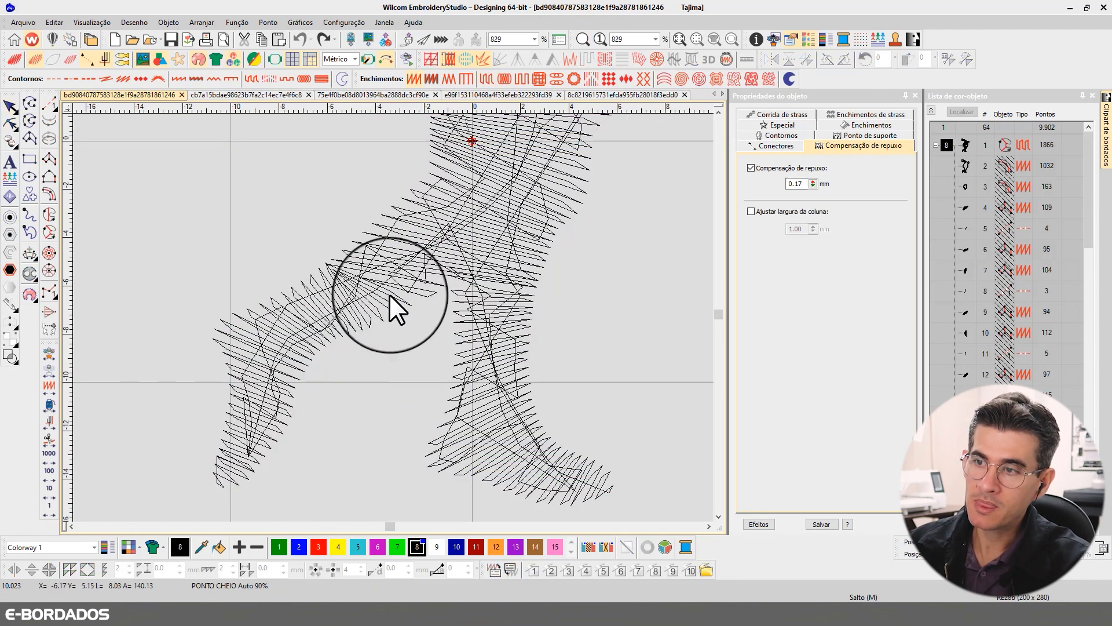
left_click(292, 328)
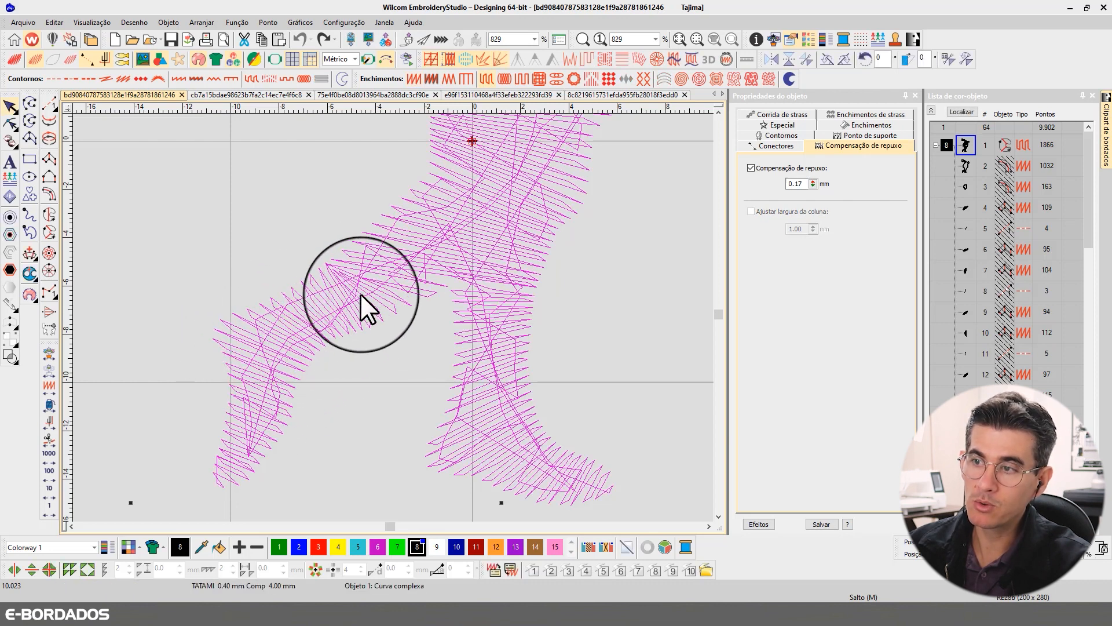
left_click(514, 275)
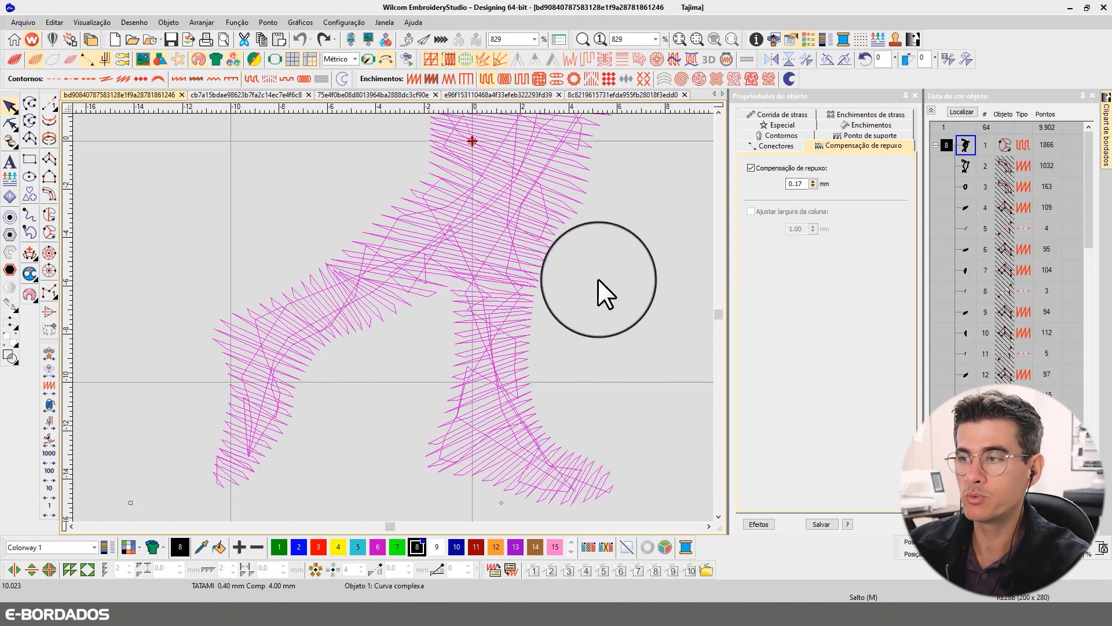
left_click(10, 123)
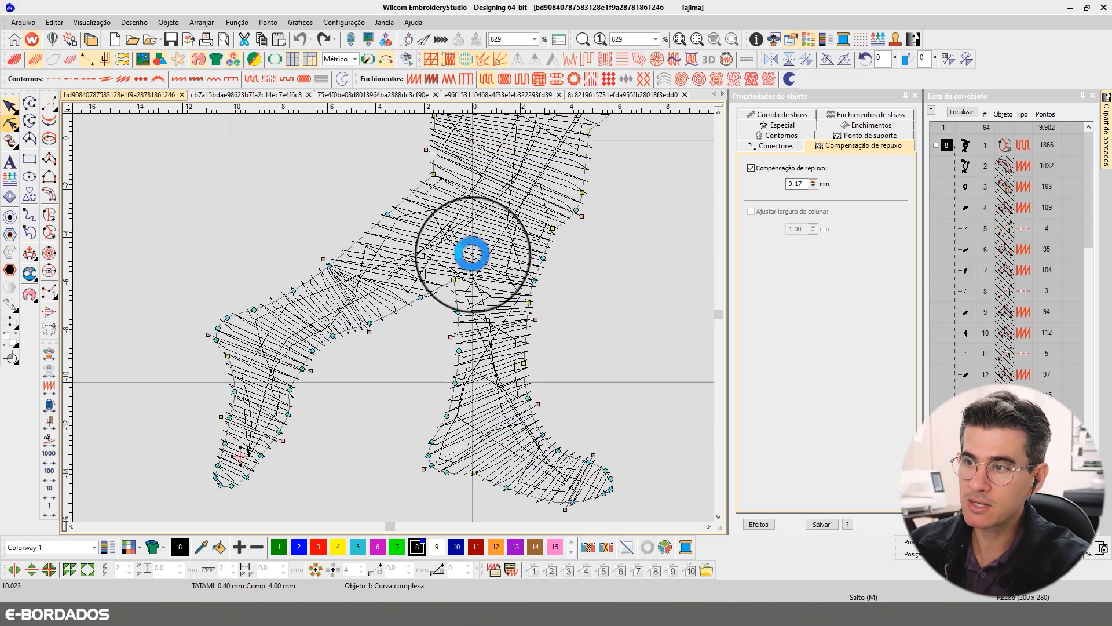
left_click(9, 106)
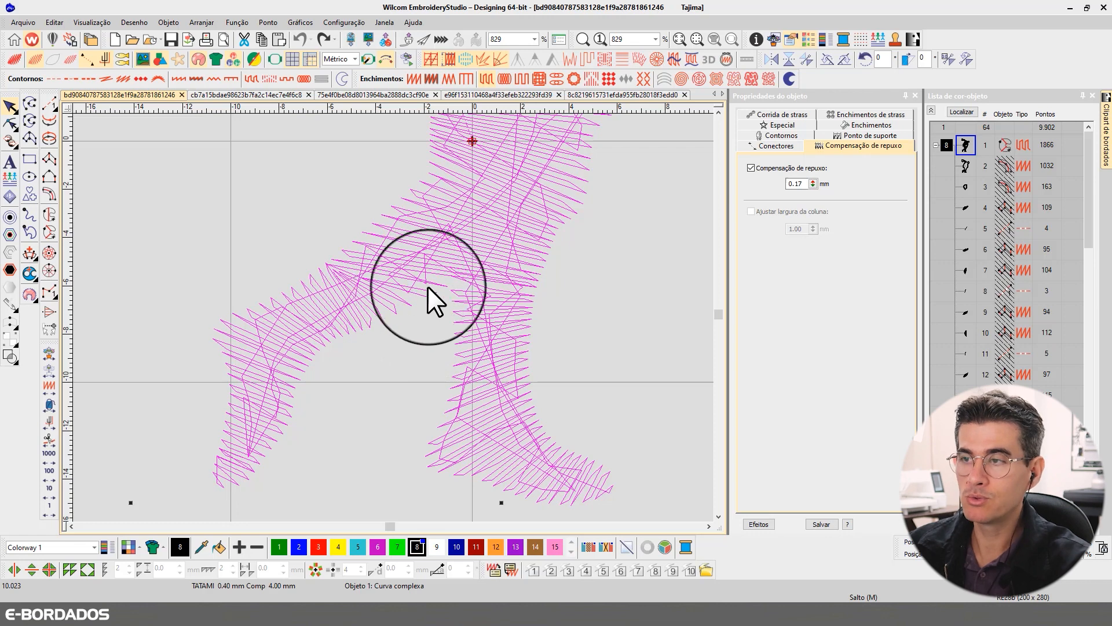
scroll(393, 318, "down", 5)
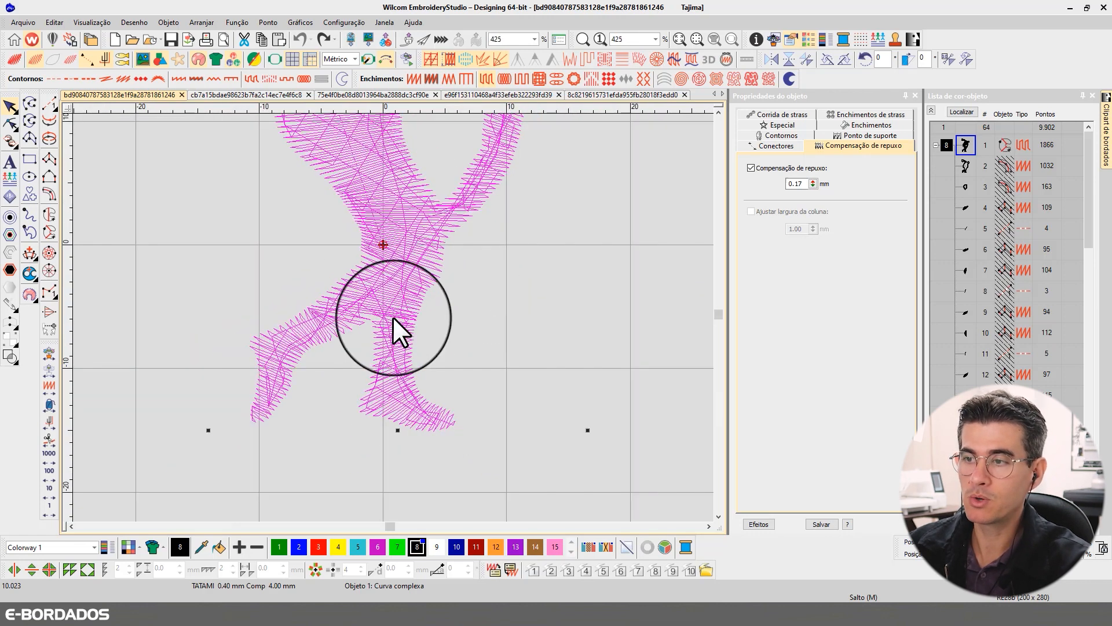
scroll(395, 315, "down", 1)
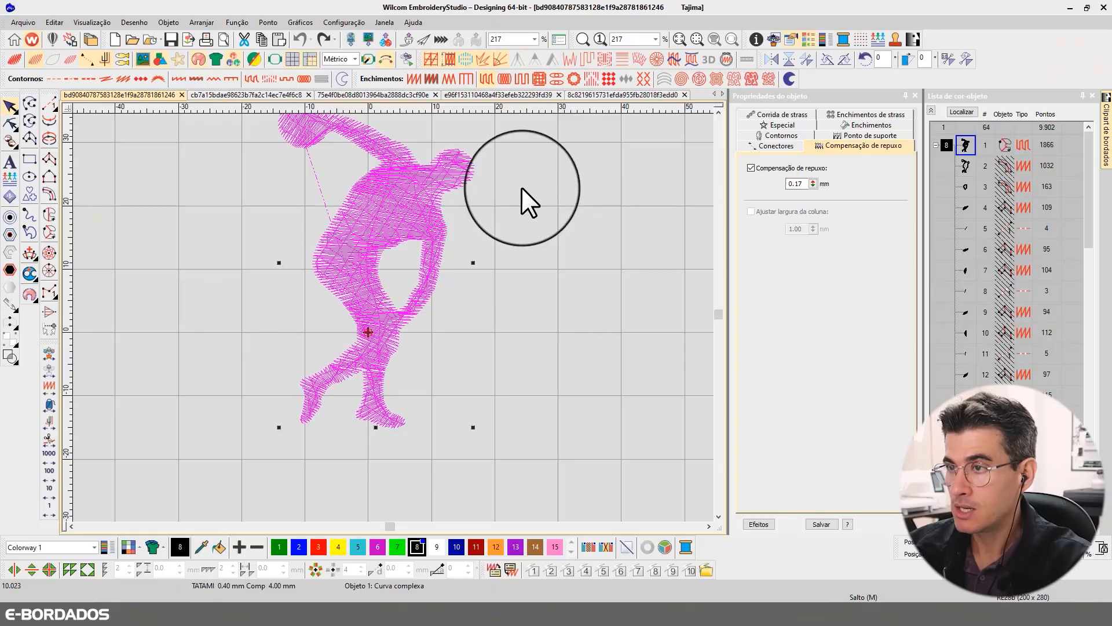
- Convert the whole discus thrower figure to a single-angle complex fill (Enchimento complexo)
left_click(523, 187)
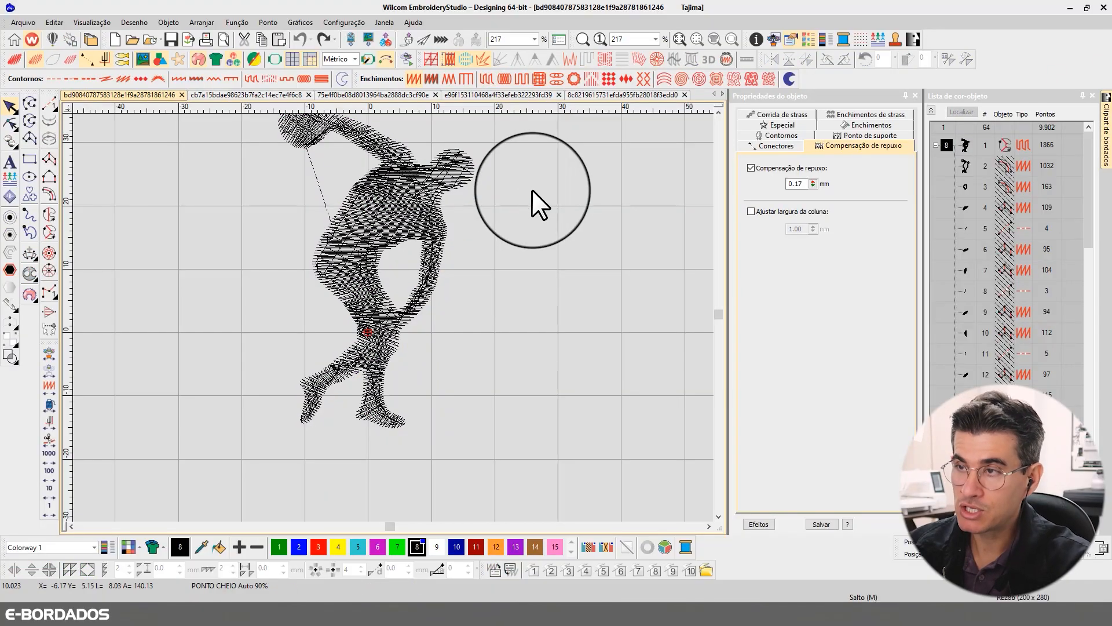
left_click(719, 112)
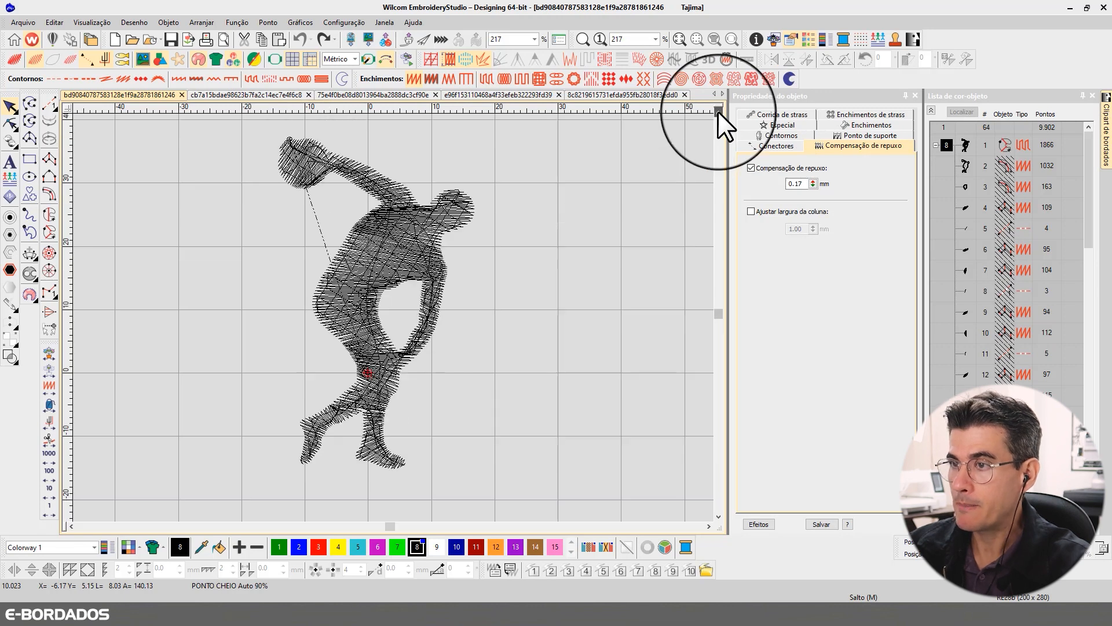
key("b")
left_click(348, 195)
key("Escape")
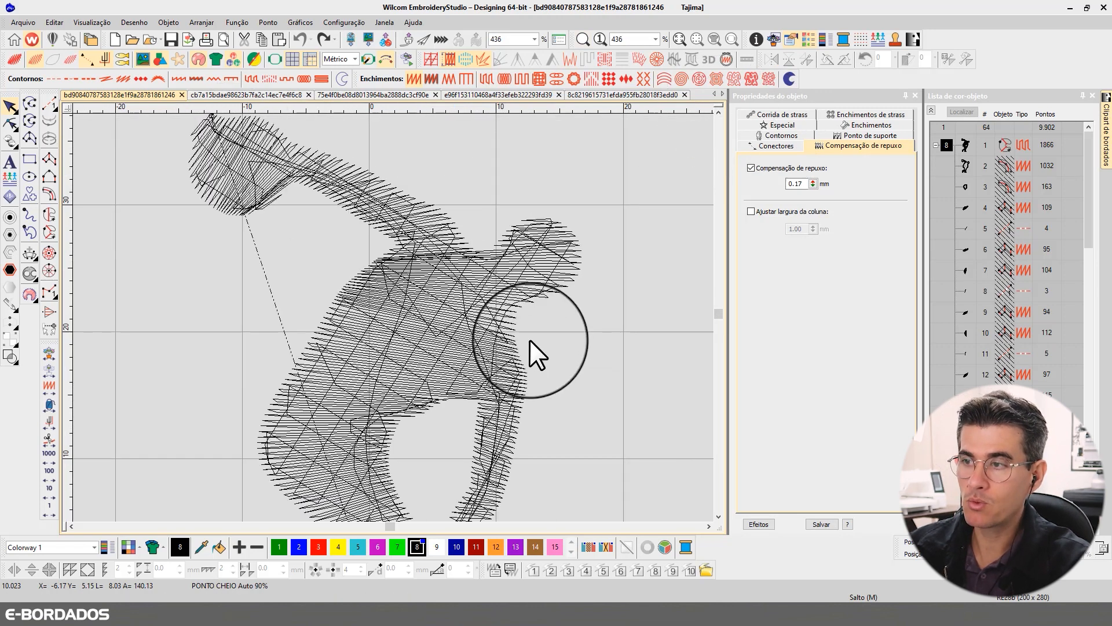
left_click(478, 314)
scroll(503, 306, "down", 2)
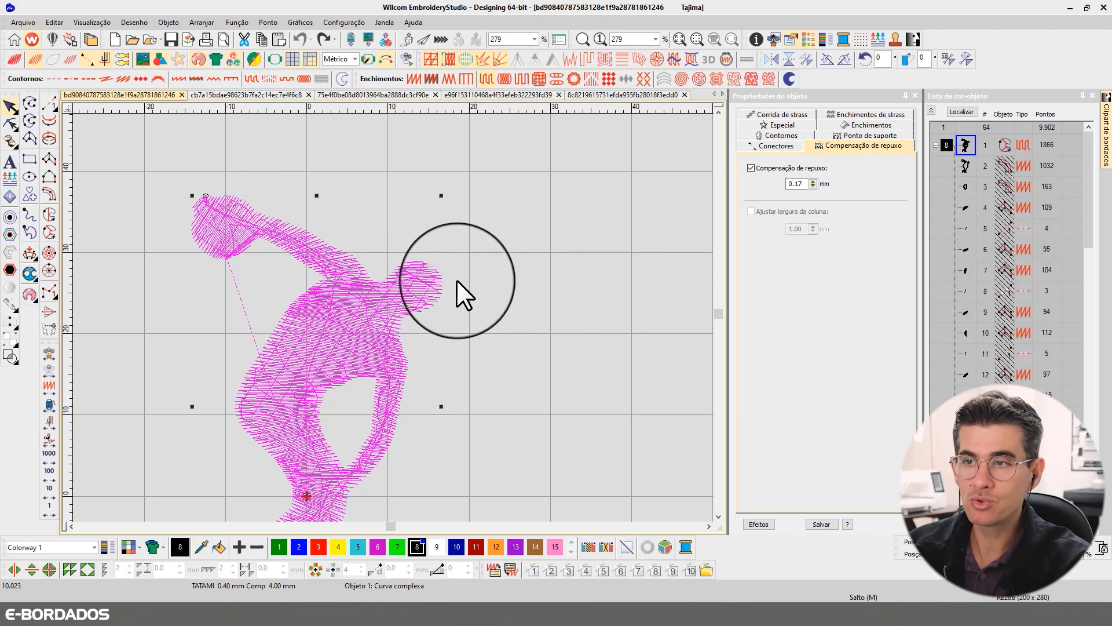
scroll(423, 307, "down", 2)
scroll(394, 320, "up", 2)
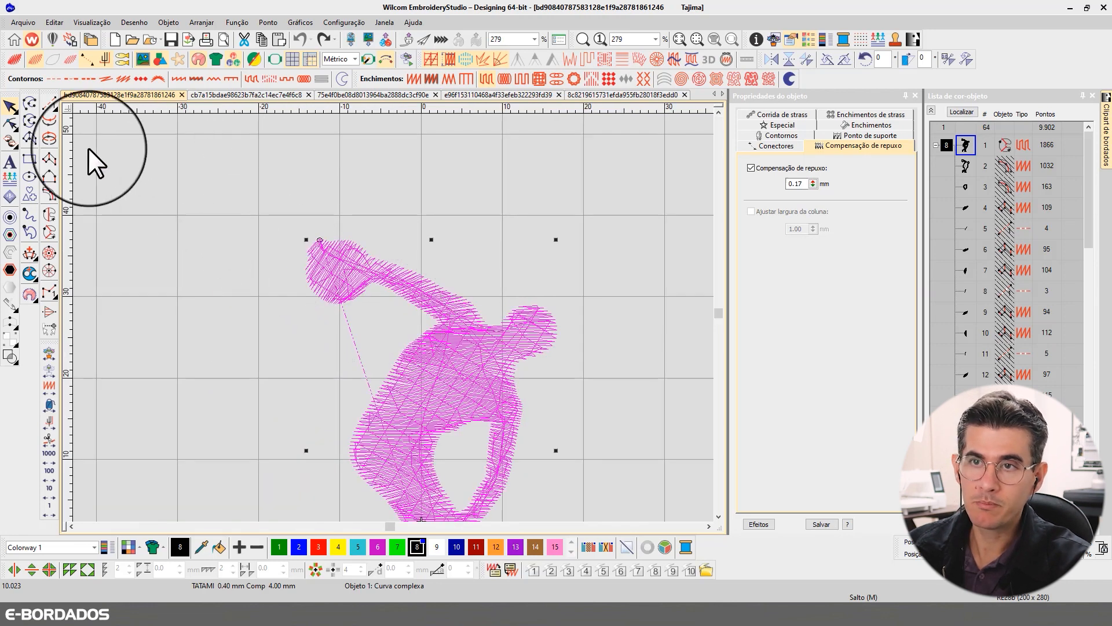
left_click(48, 214)
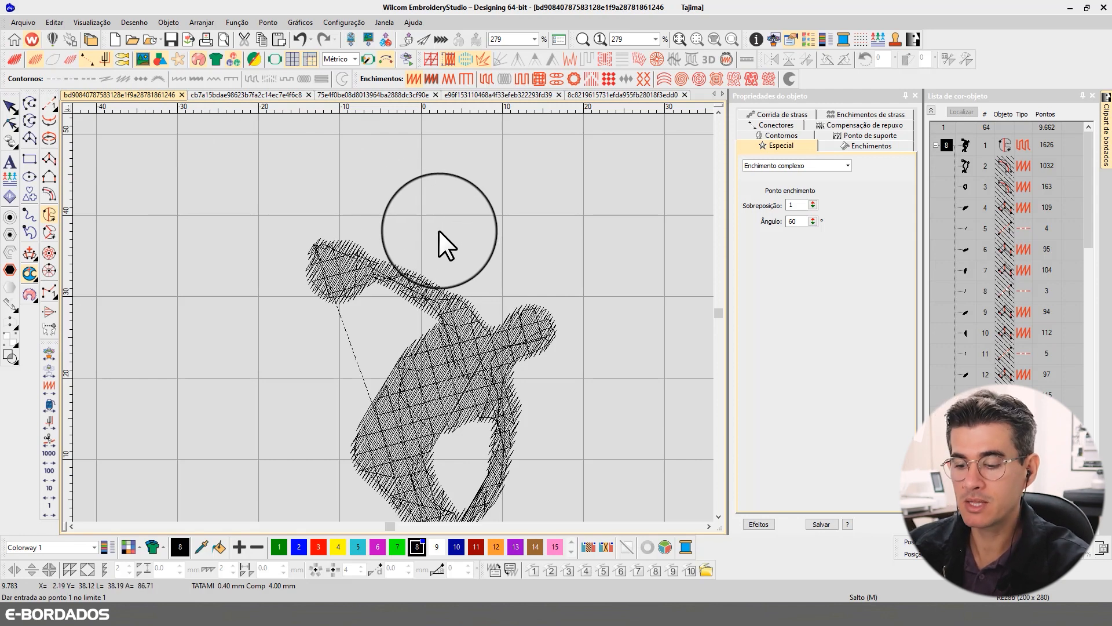
left_click(718, 516)
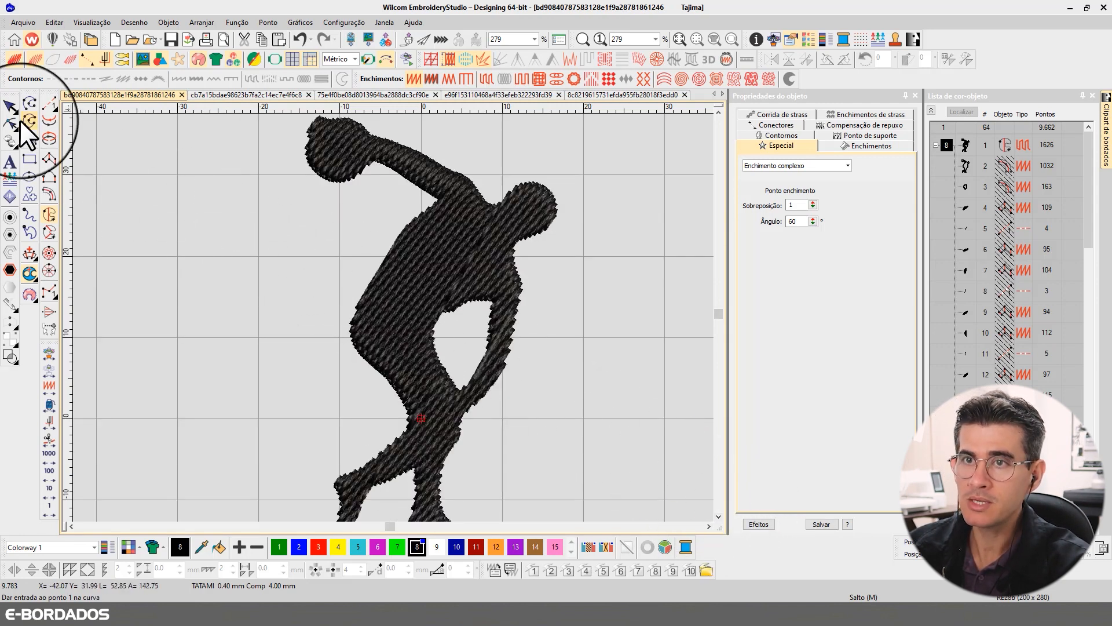
- Compare the figure's single-angle complex fill in stitch view and realistic thread view
left_click(10, 106)
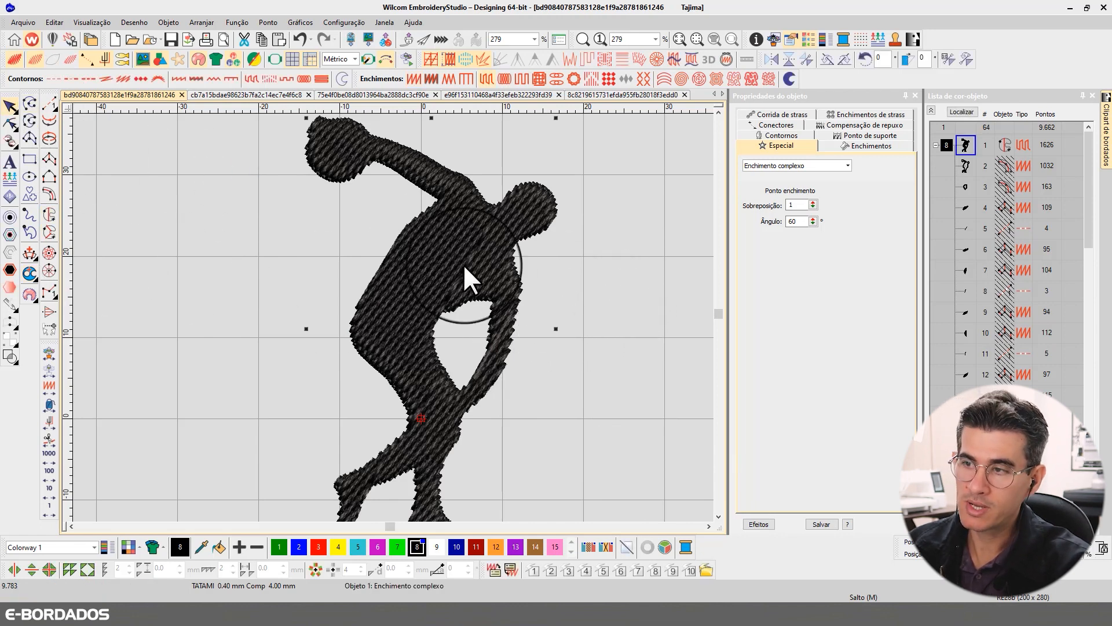
left_click(606, 298)
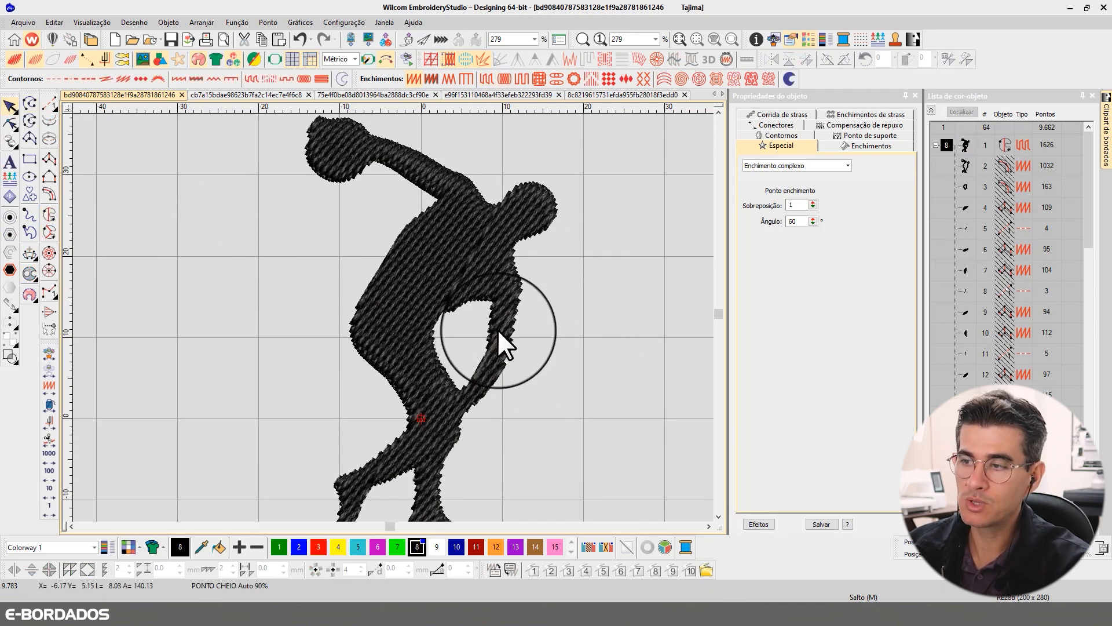
key("t")
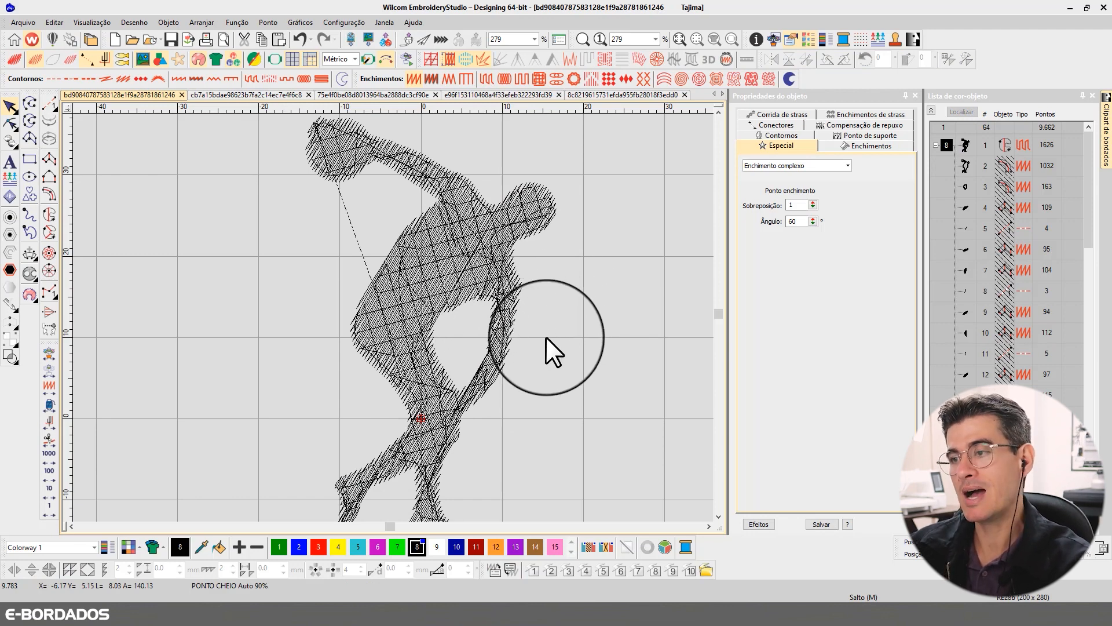
left_click(516, 326)
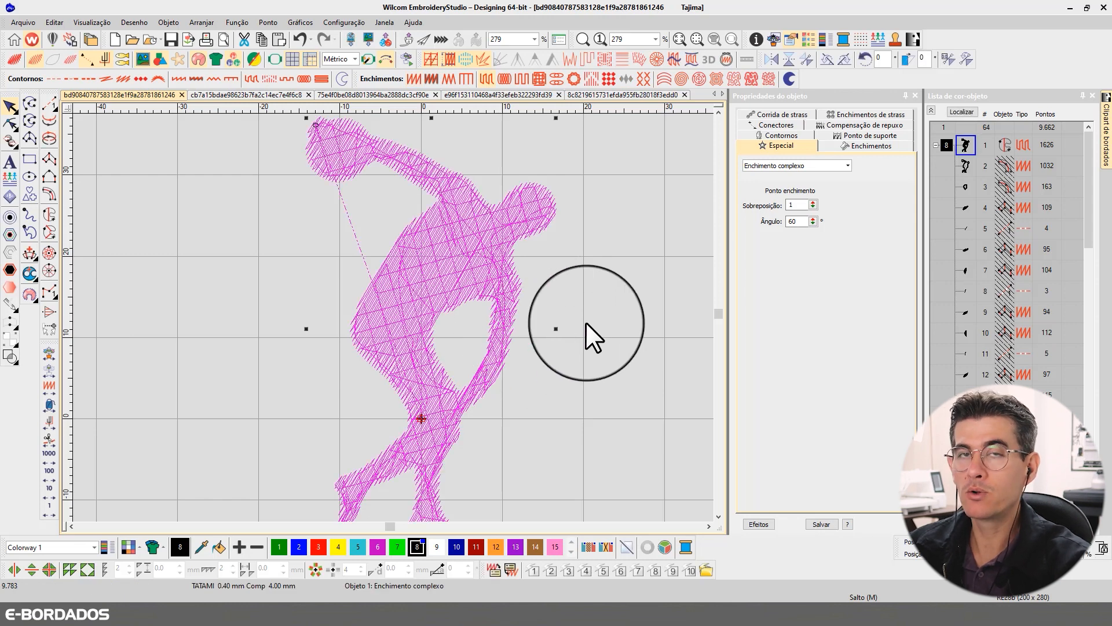
key("t")
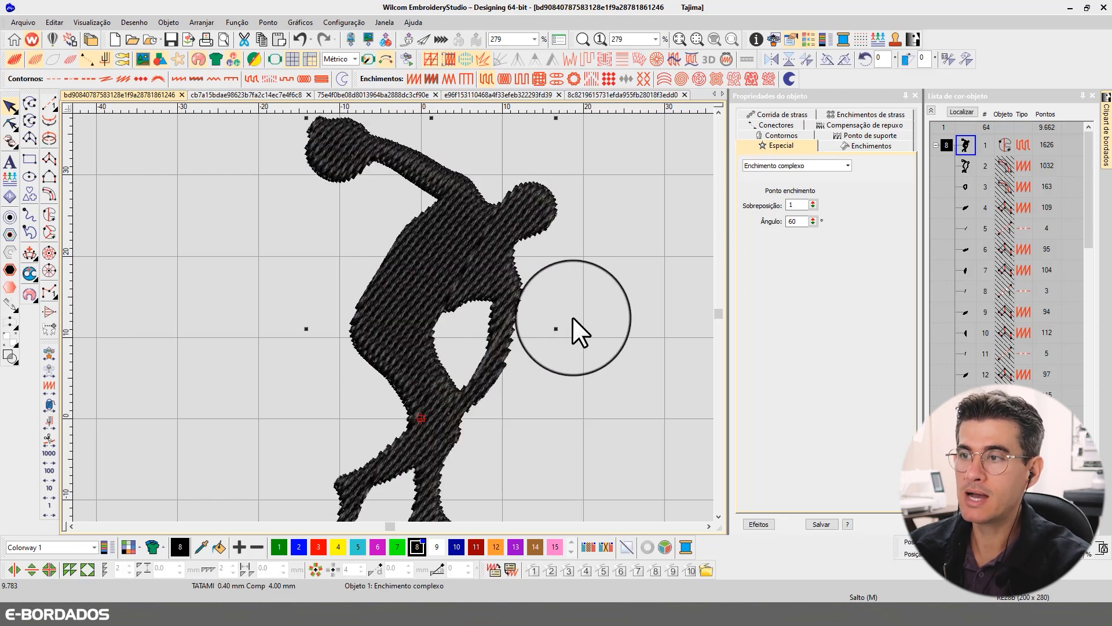
- Set the discus thrower's complex fill angle to 25° and view the whole figure without the selection
double_click(804, 220)
type("25")
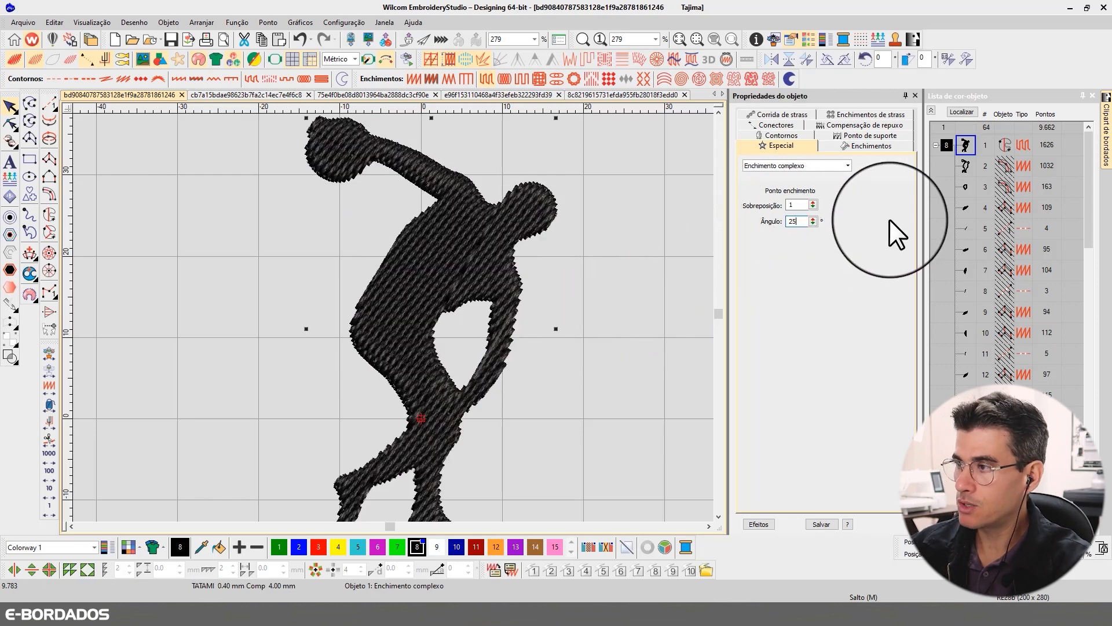
key("Return")
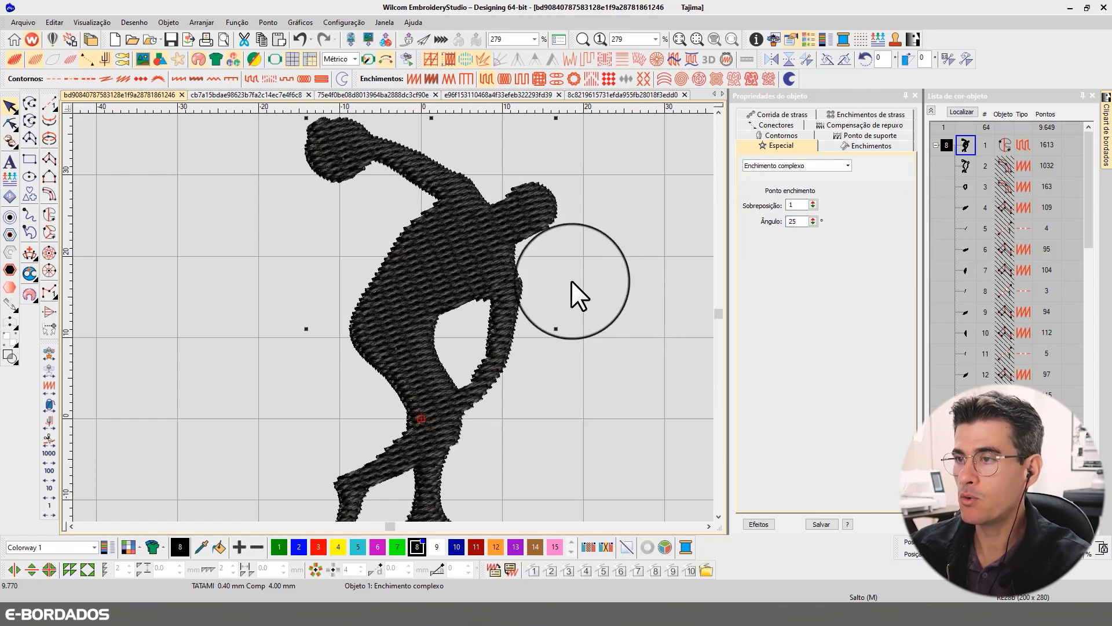
left_click(555, 287)
scroll(388, 319, "down", 1)
scroll(353, 345, "up", 1)
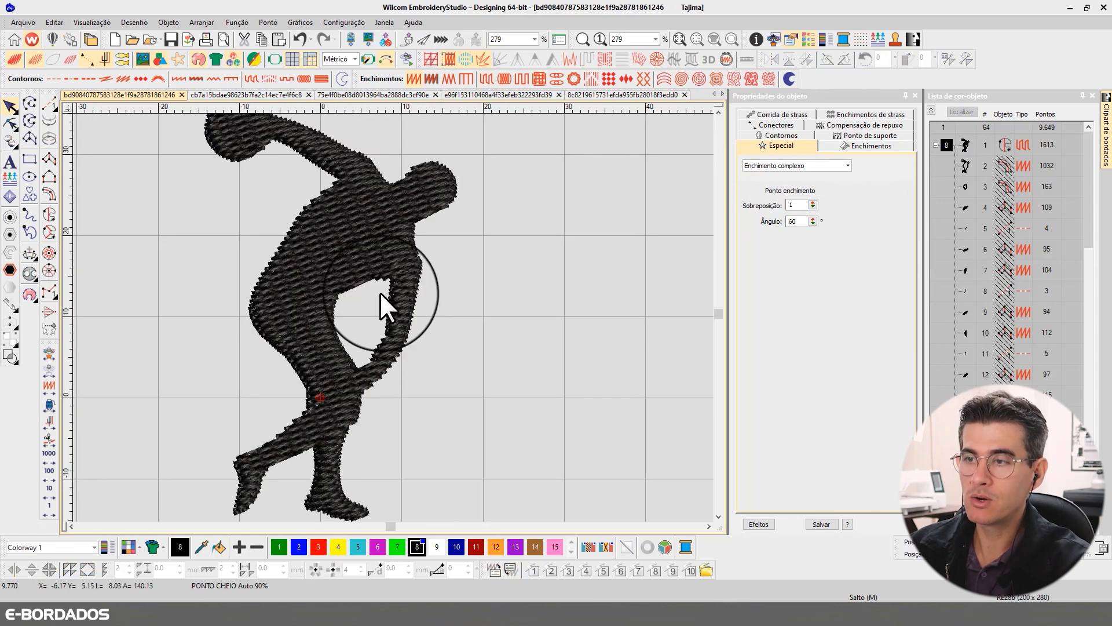
- Try complex fill angles of 35°, 60° and 75° on the discus thrower figure
left_click(369, 273)
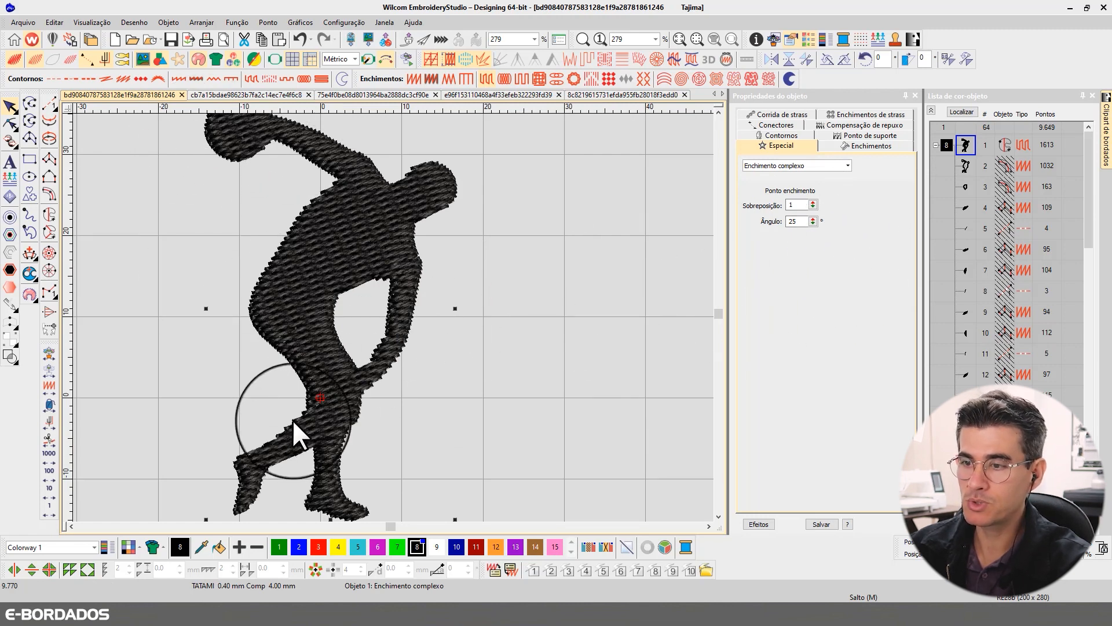
left_click_drag(806, 220, 774, 222)
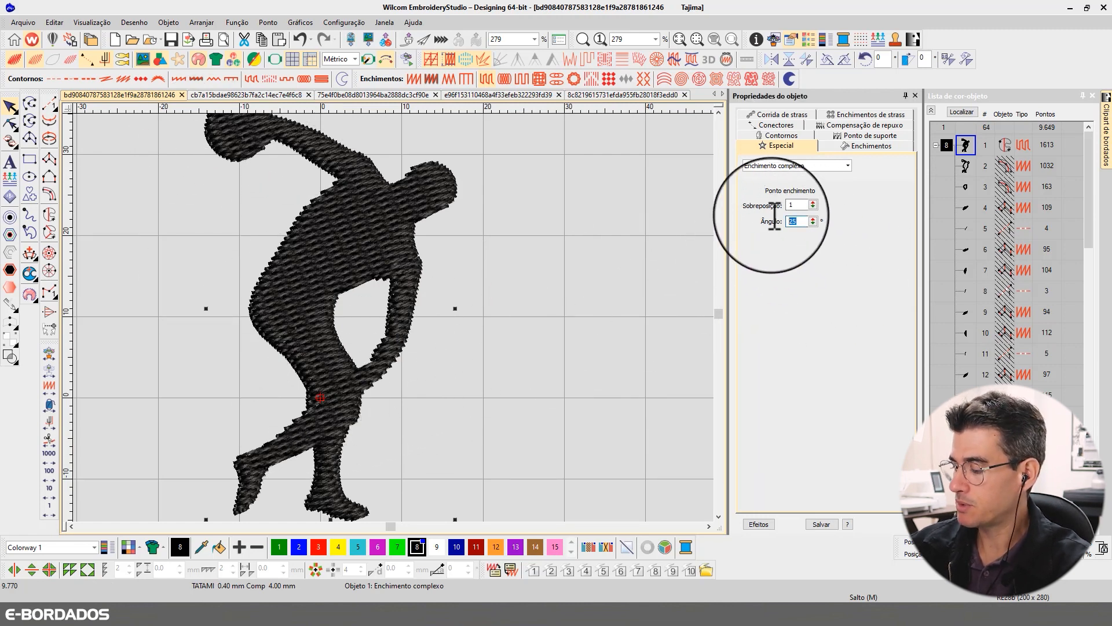
type("35")
key("Return")
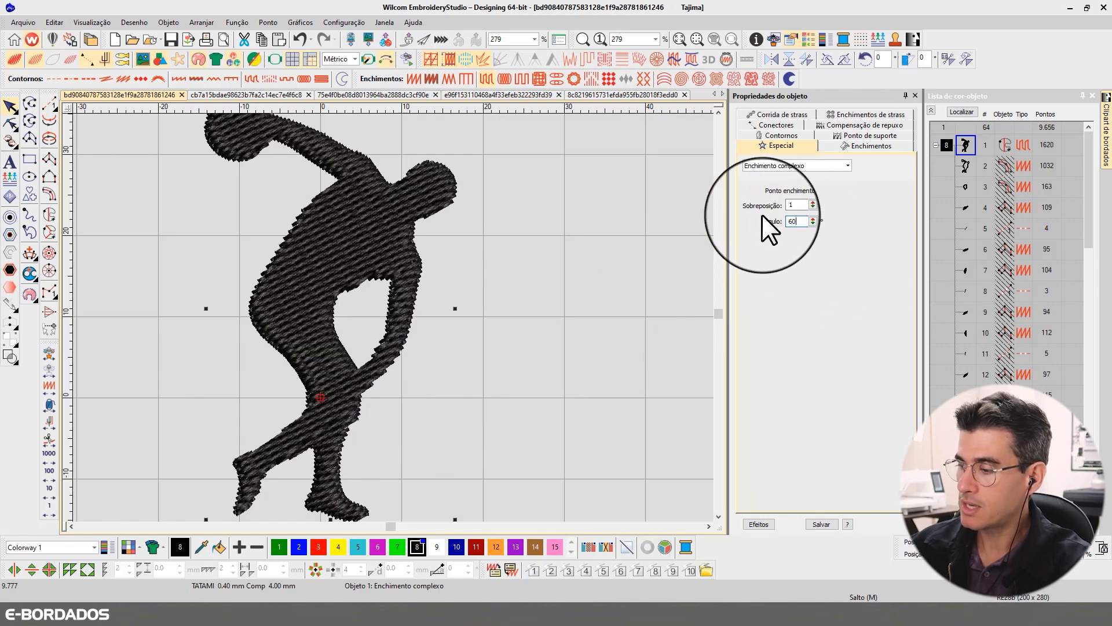
type("75")
key("Return")
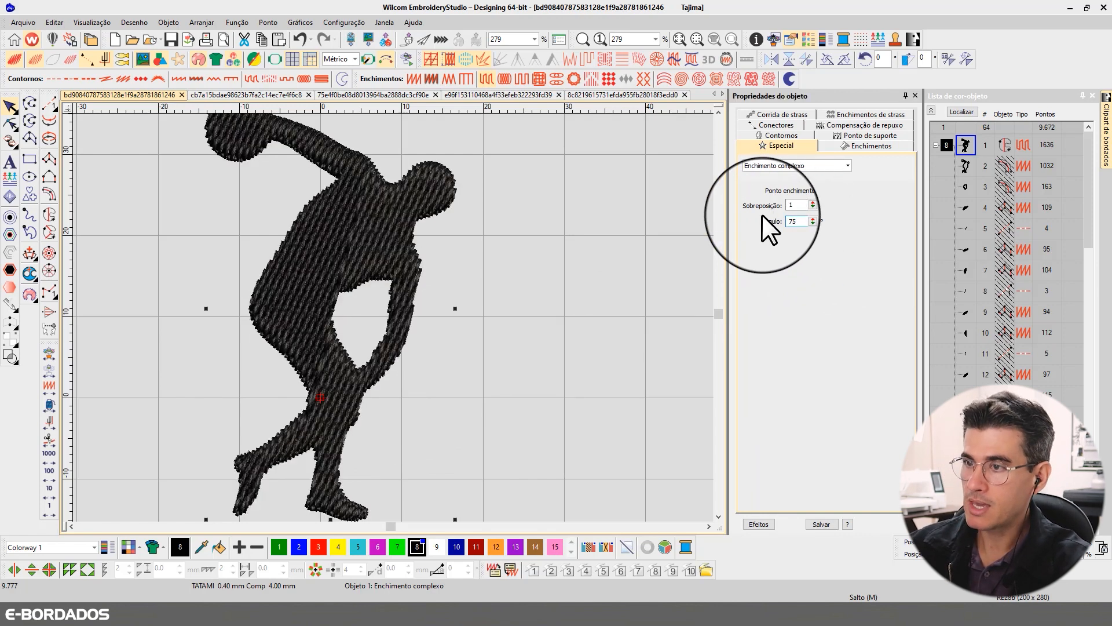
- Set the figure's complex fill angle to 90°
left_click_drag(804, 220, 760, 228)
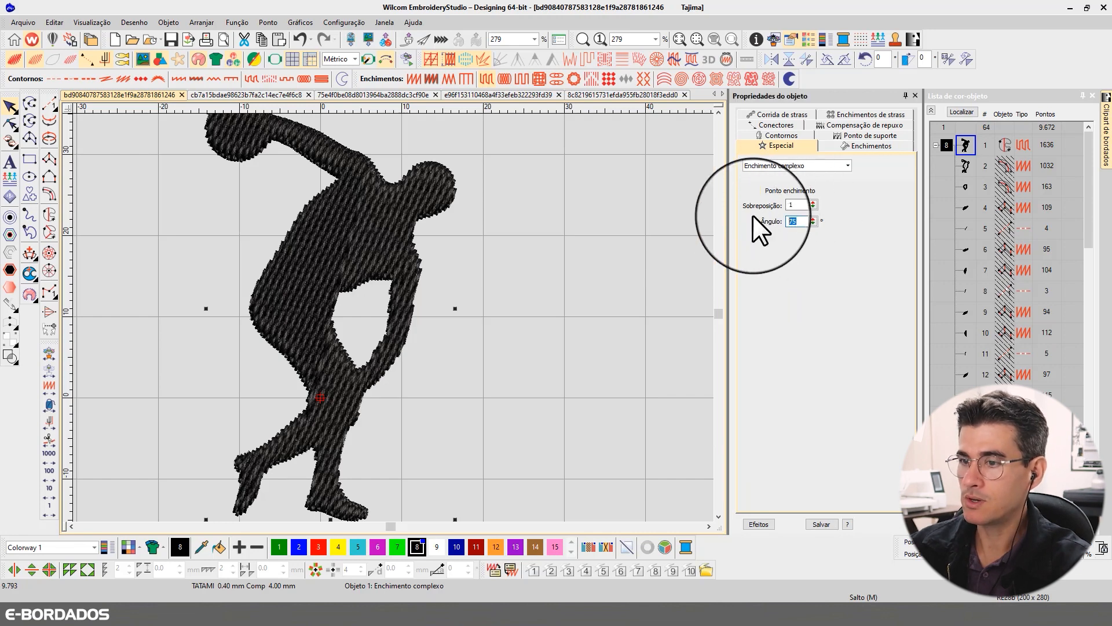
type("90")
key("Return")
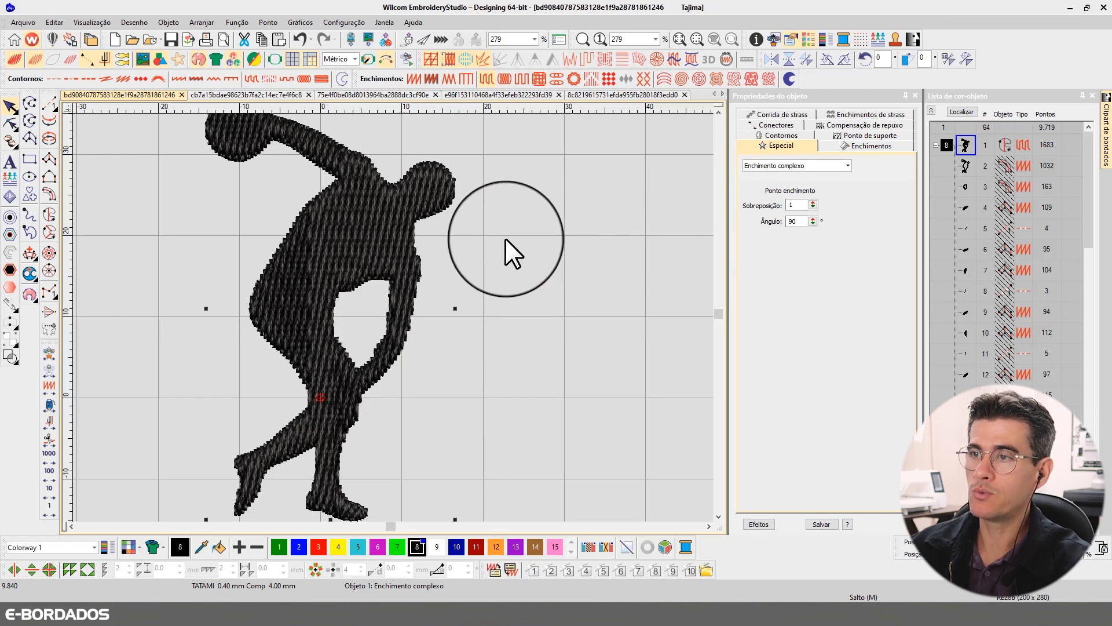
- Examine how the 90° stitches run through the discus, raised arm and head, comparing stitch view with realistic thread view
key("t")
key("t")
key("t")
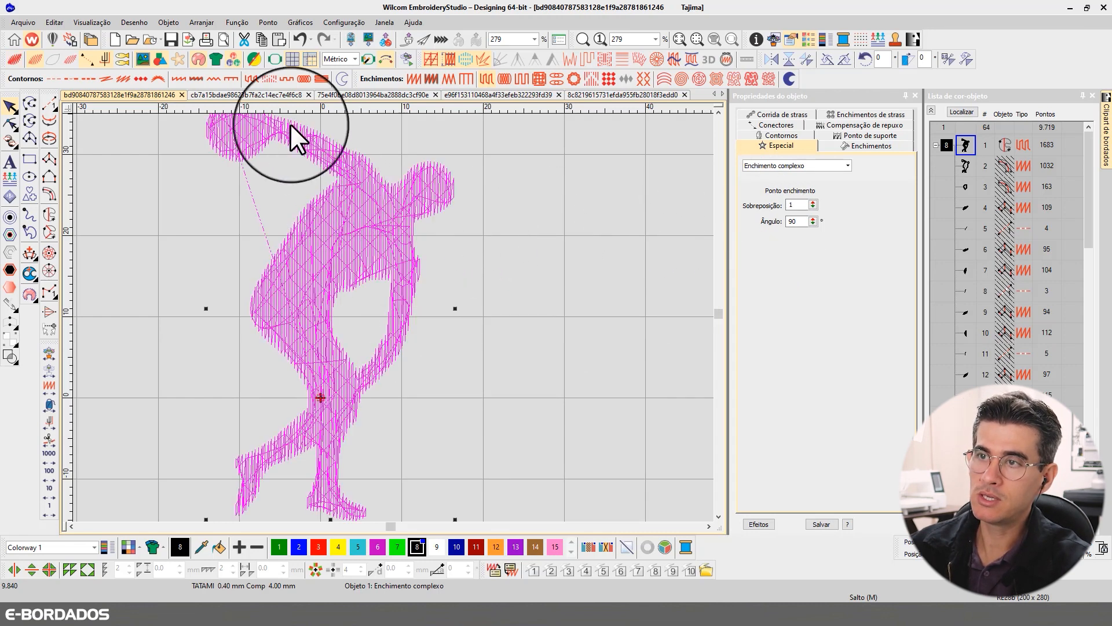
key("z")
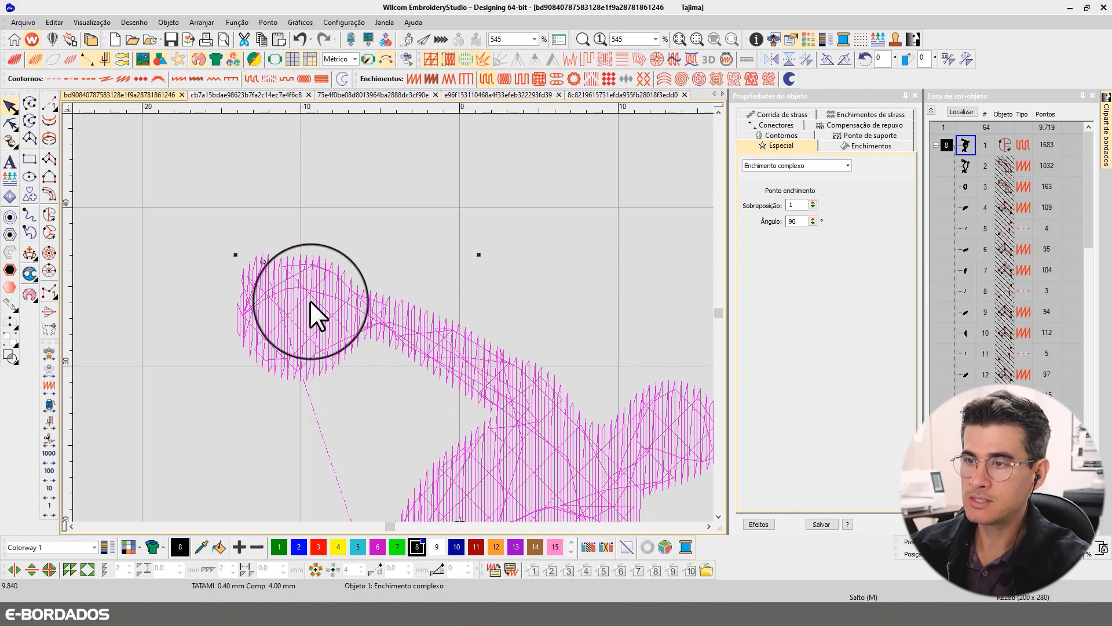
left_click(718, 516)
left_click(708, 526)
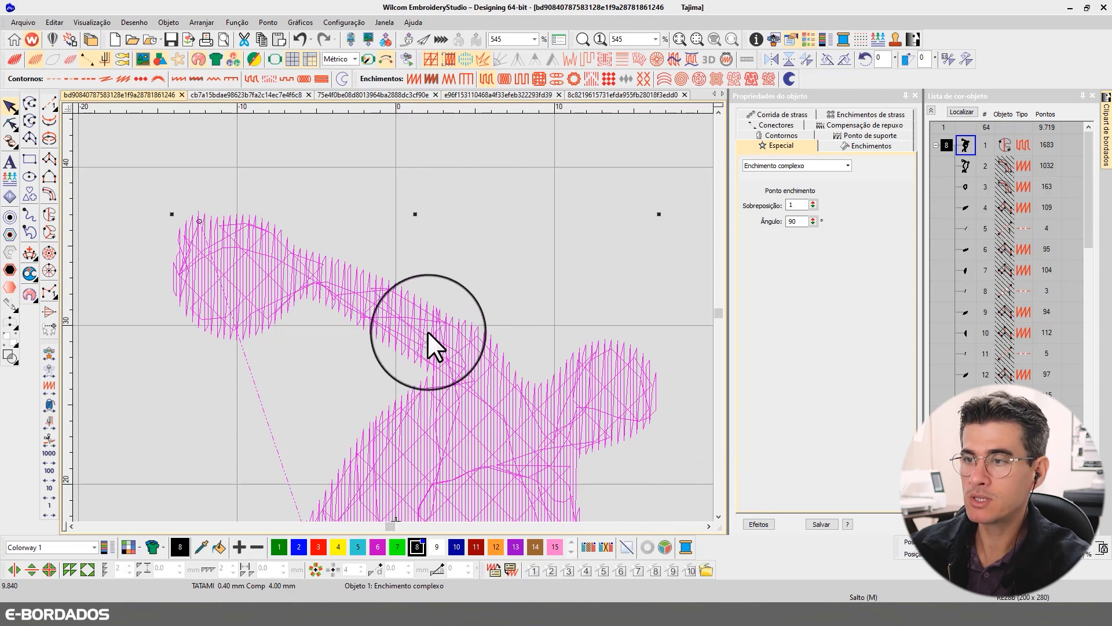
key("t")
key("t")
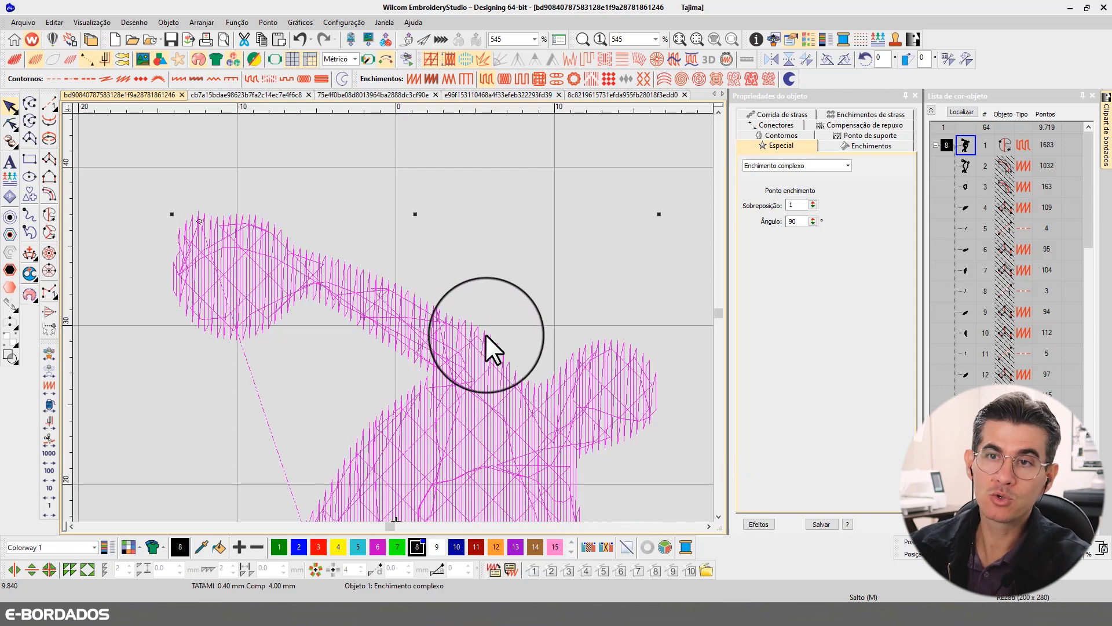
key("t")
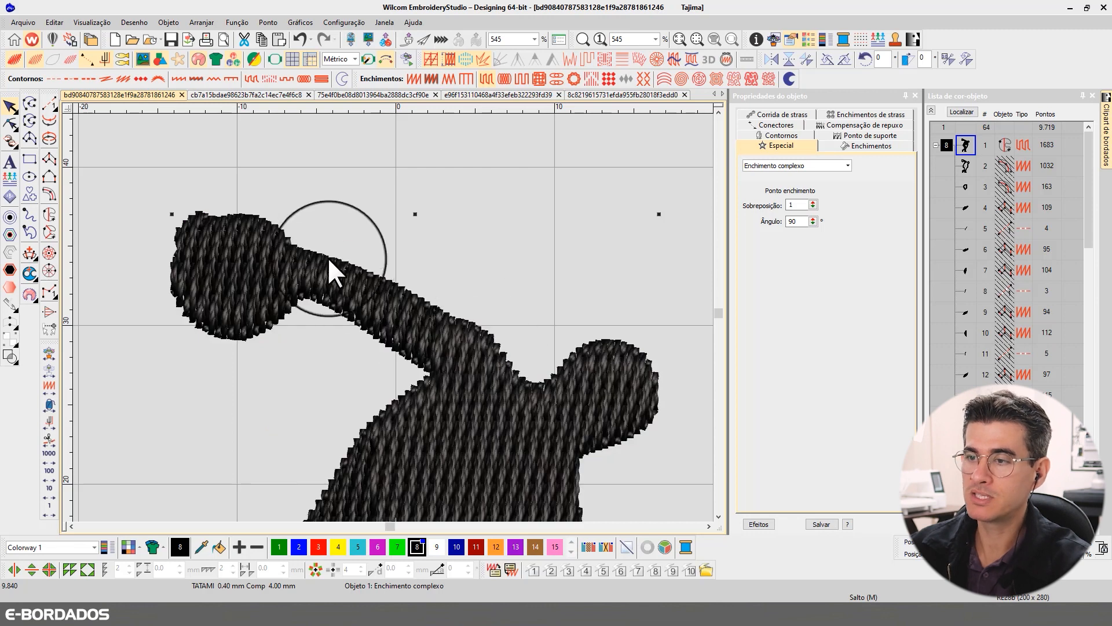
key("t")
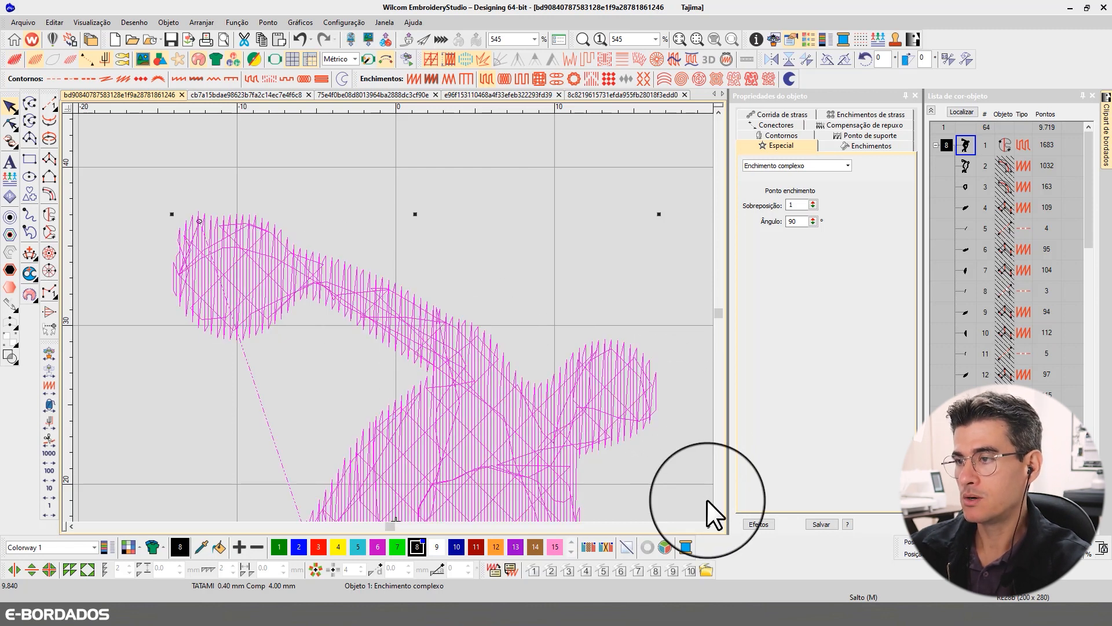
key("t")
key("t")
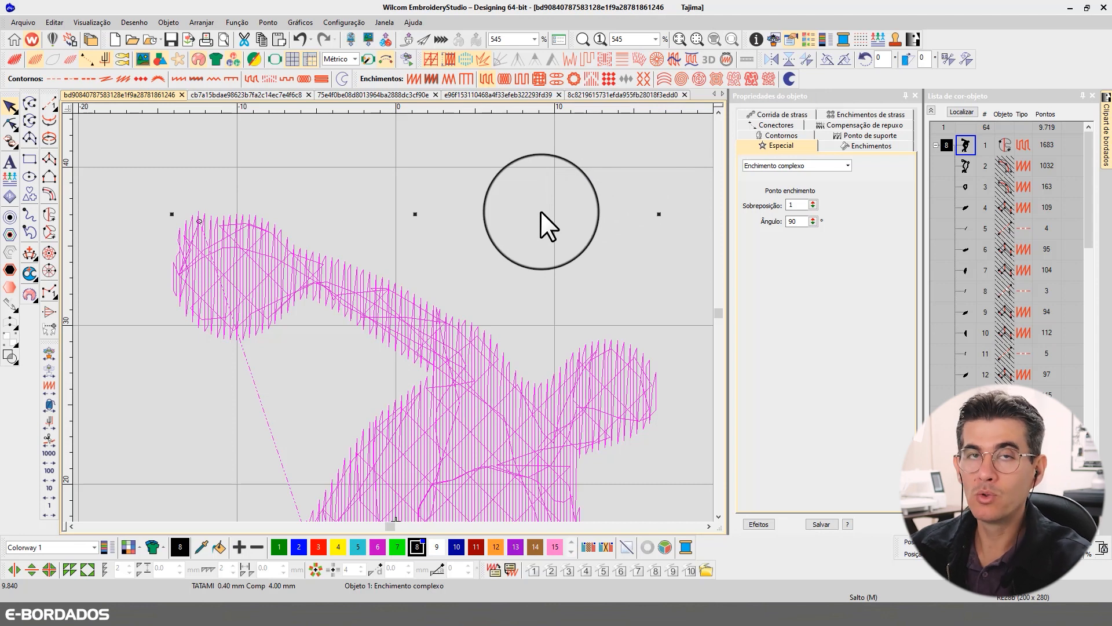
key("t")
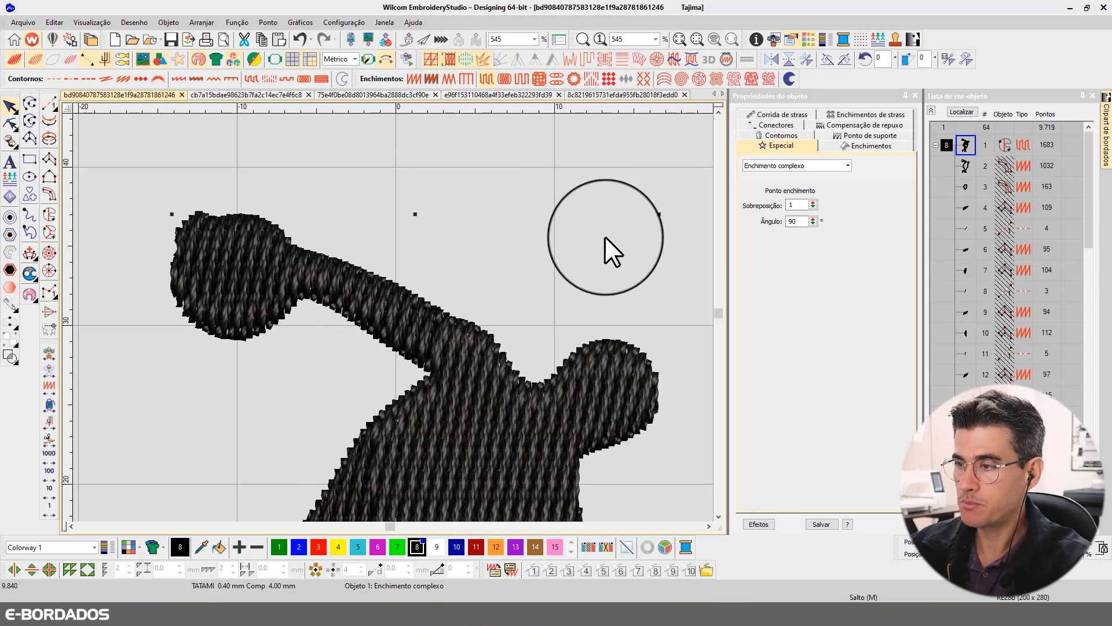
- Set the figure's complex fill angle to 120°
scroll(392, 317, "down", 5)
scroll(392, 317, "up", 3)
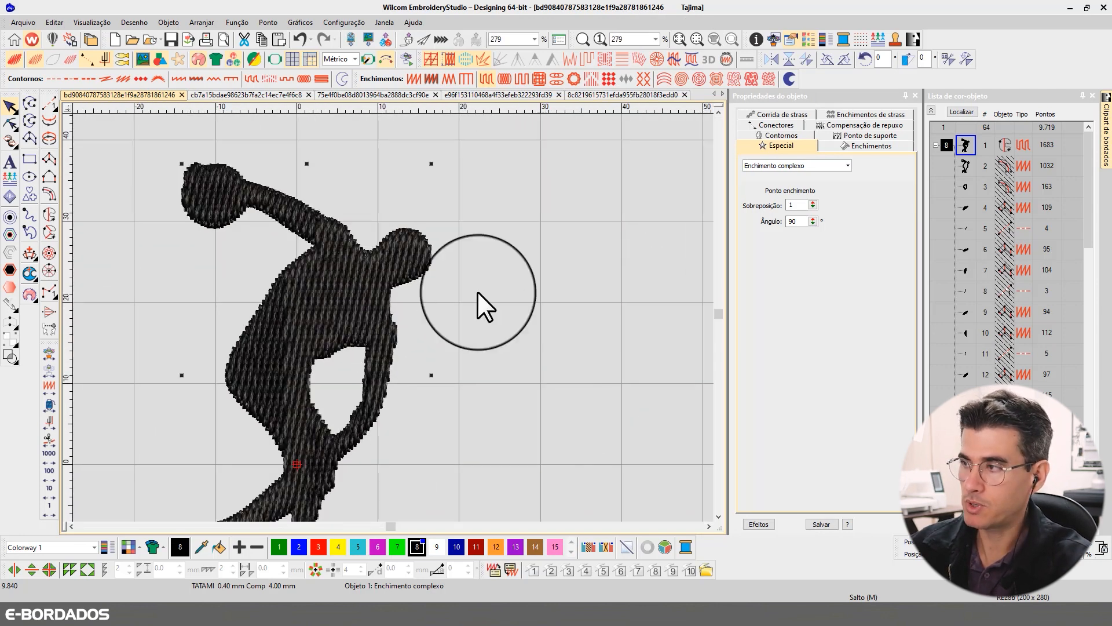
left_click_drag(803, 221, 755, 218)
type("120")
key("Return")
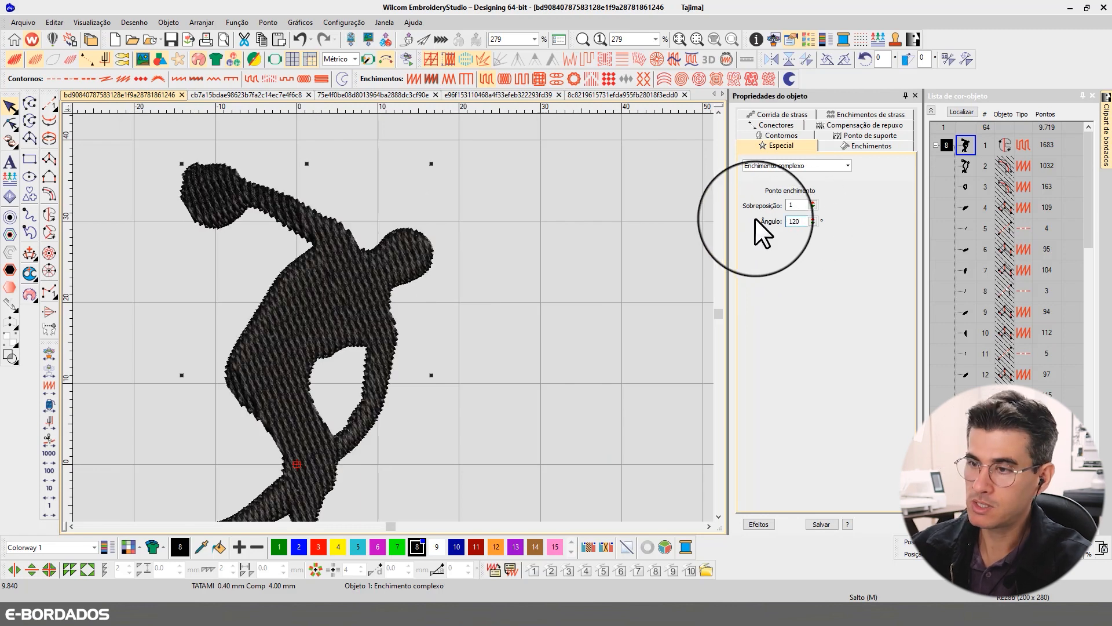
- Reshape the figure's fill by rotating its angle line to 25°
scroll(460, 358, "down", 2)
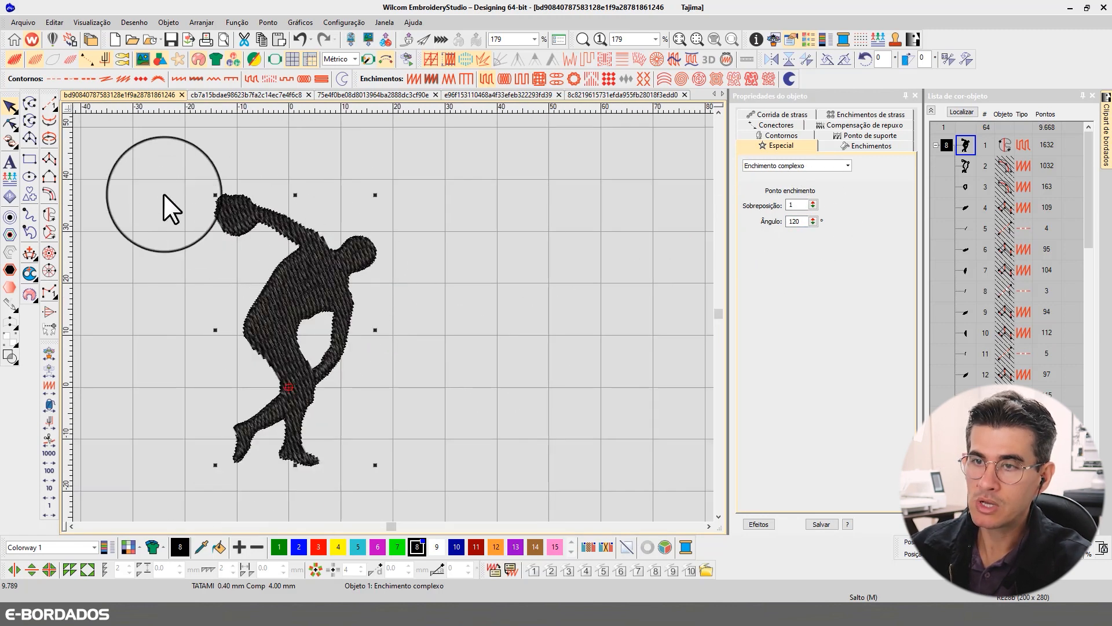
left_click(11, 123)
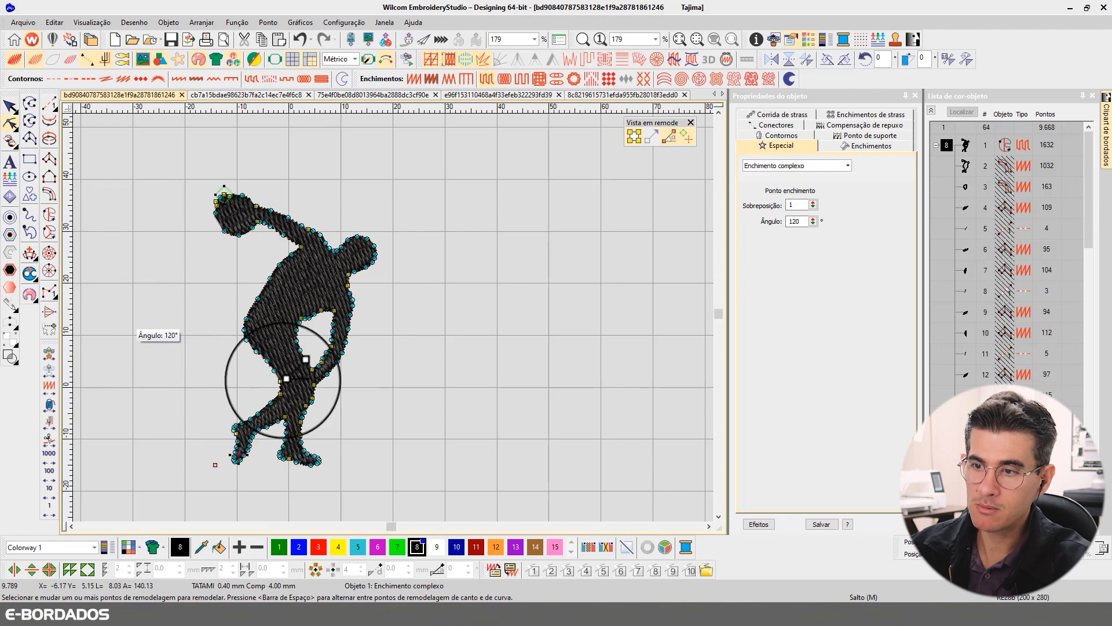
left_click_drag(283, 380, 348, 402)
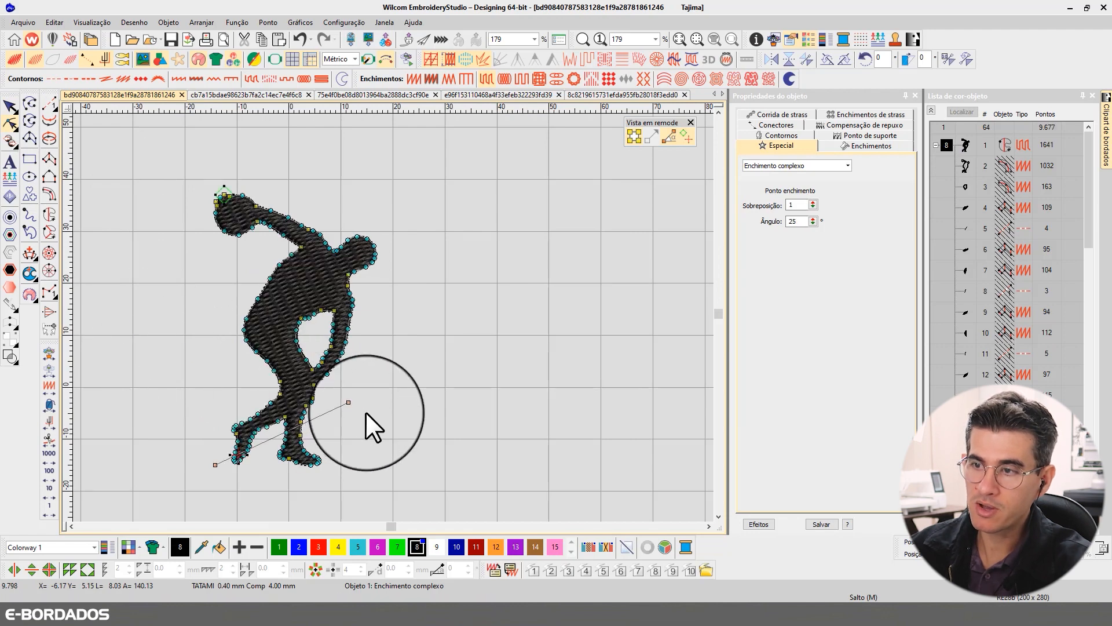
left_click(10, 106)
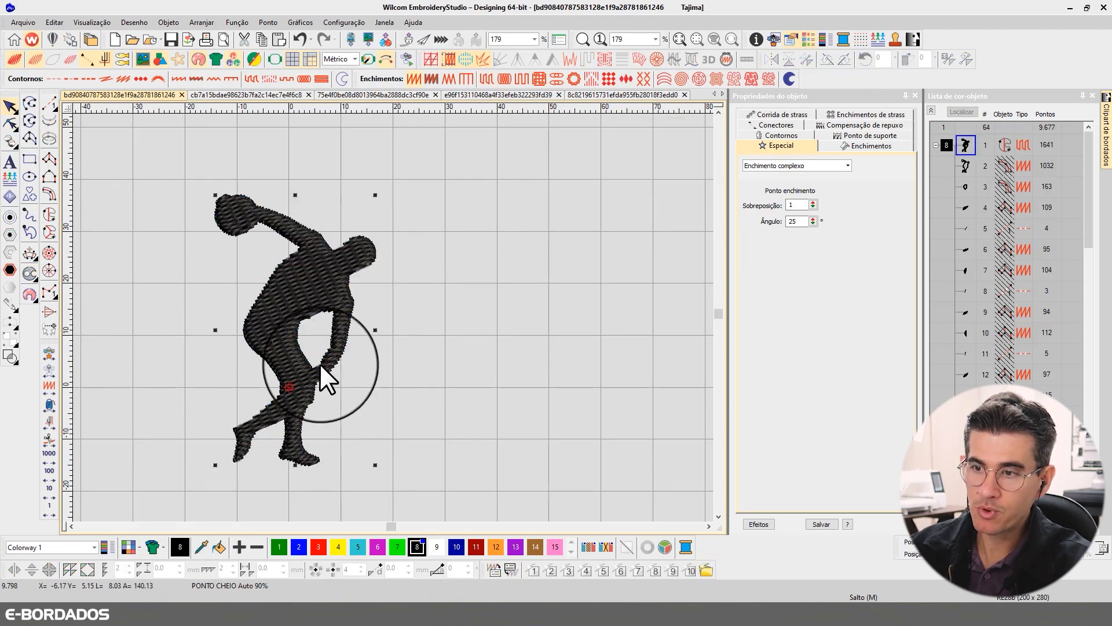
- Rotate the angle line to 15° by moving its endpoint beside the front leg farther out and down
left_click(10, 124)
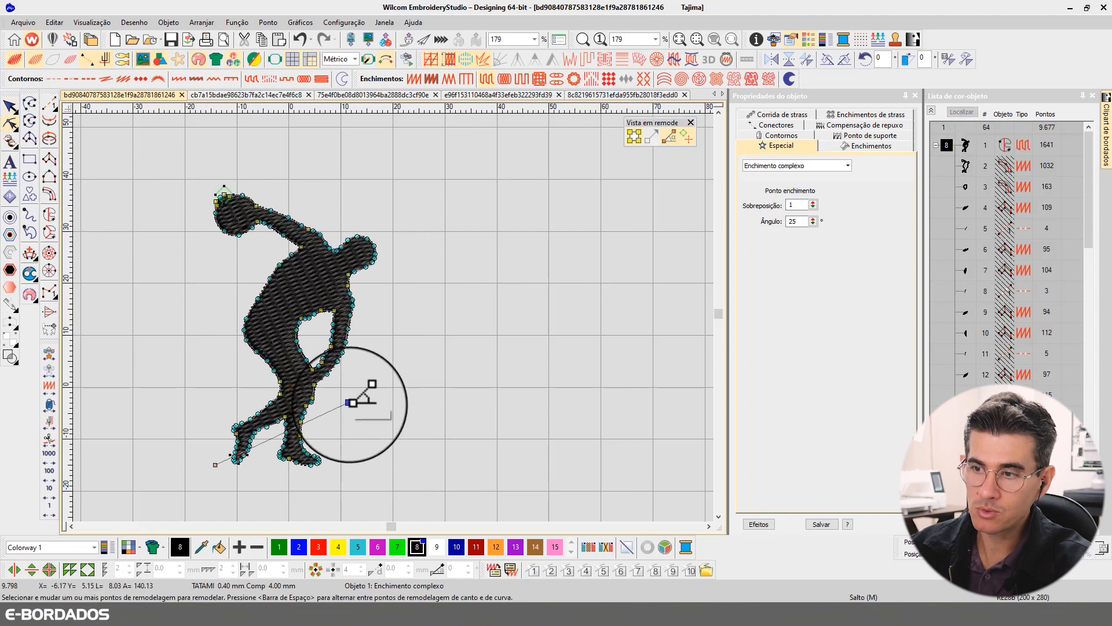
left_click_drag(350, 403, 374, 422)
left_click(30, 120)
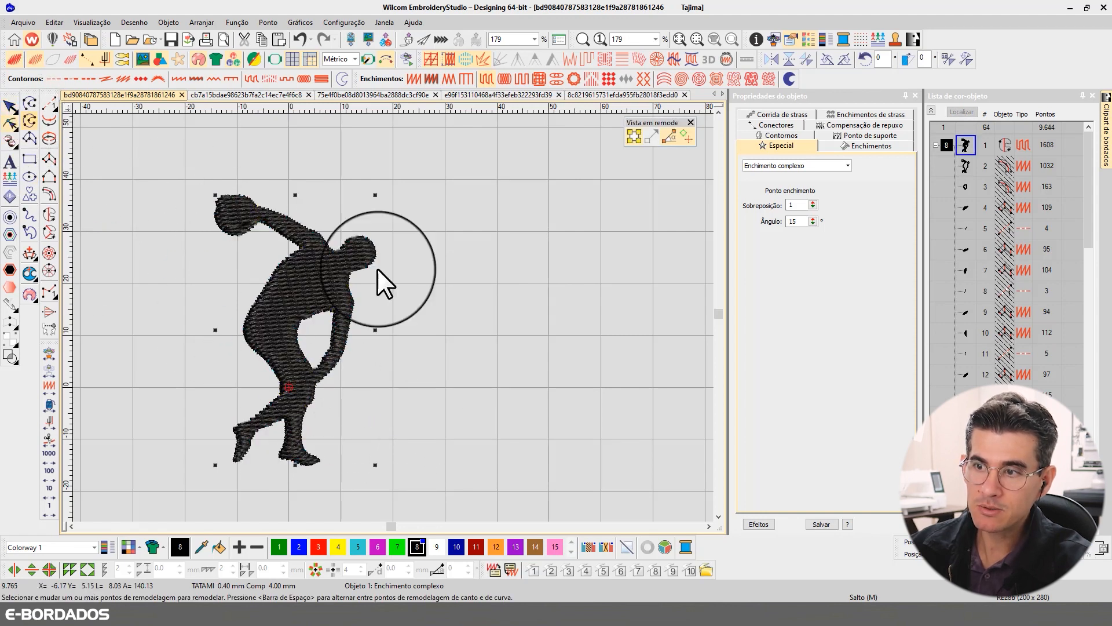
key("Escape")
- Raise the angle line's other endpoint beside the rear foot so the fill angle is 176°
left_click(12, 122)
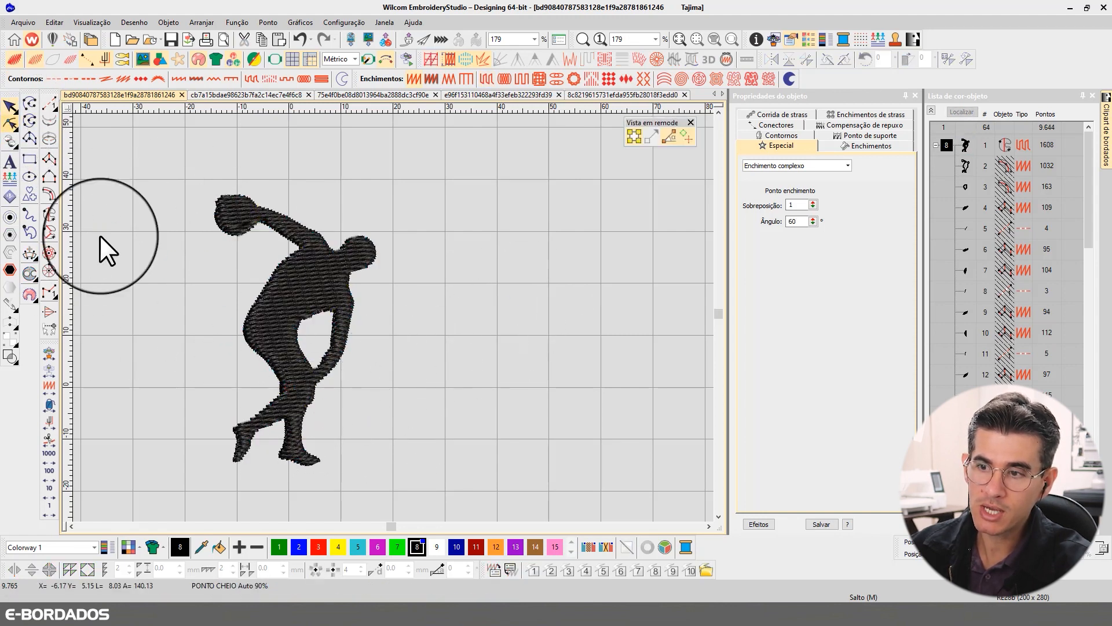
left_click(239, 443)
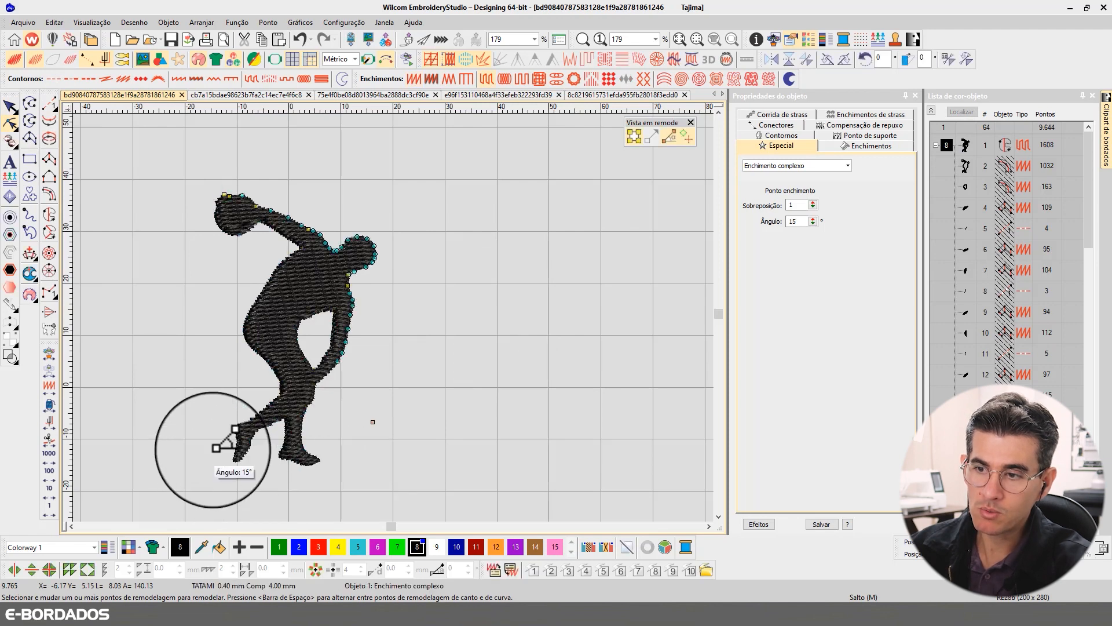
left_click_drag(212, 450, 201, 410)
left_click(12, 105)
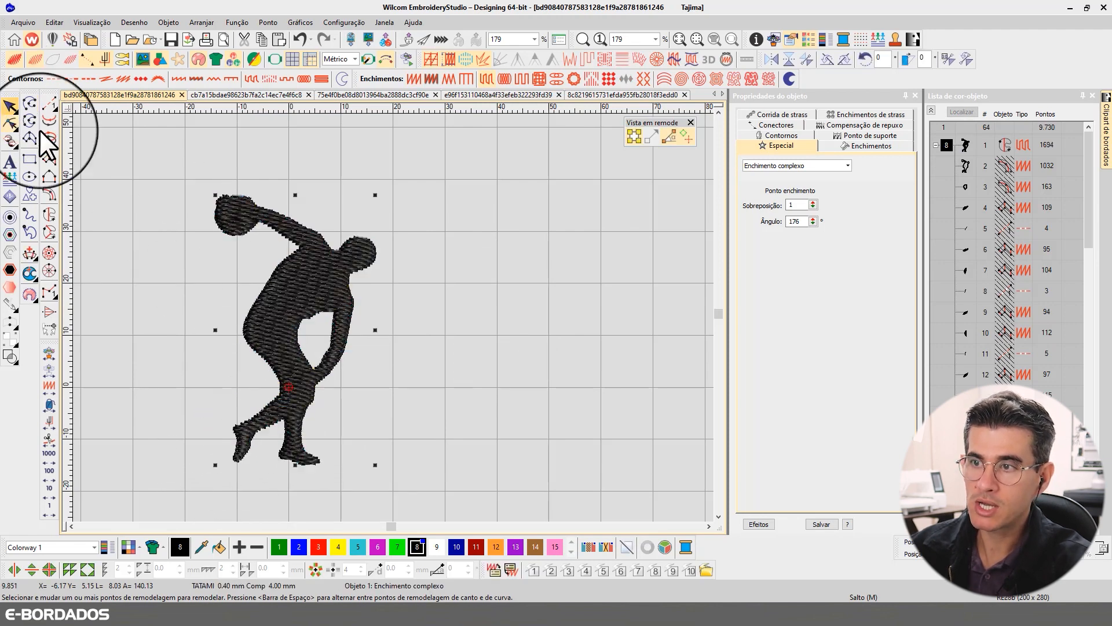
- Reselect the figure and raise the angle line's endpoint above the rear foot again to tilt the stitches further
left_click(474, 344)
left_click(301, 366)
left_click(3, 125)
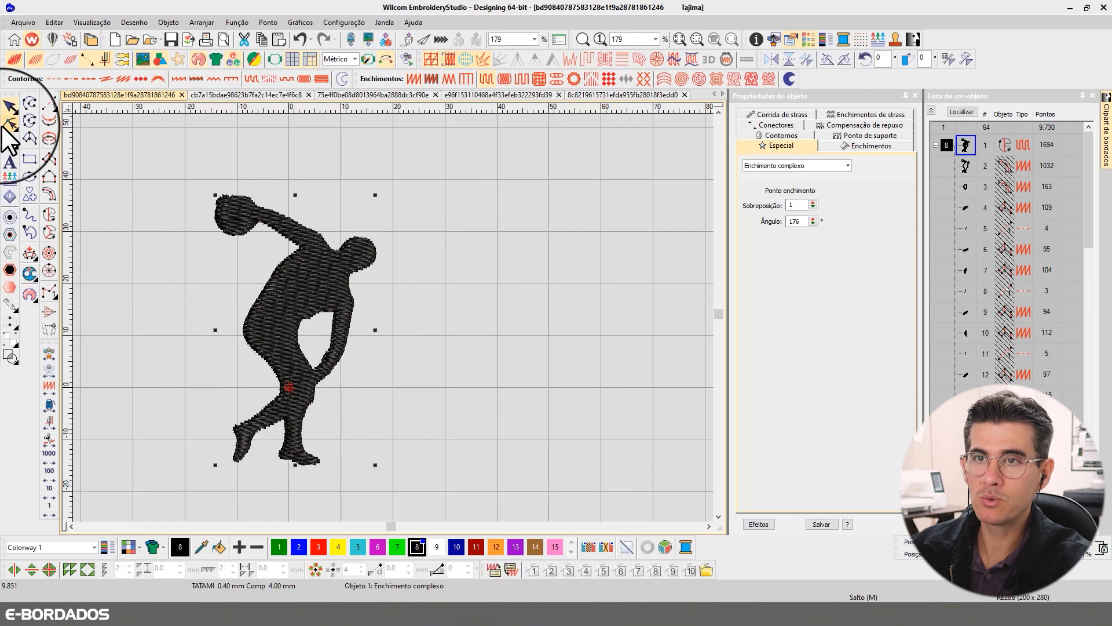
left_click_drag(202, 417, 217, 371)
left_click(10, 106)
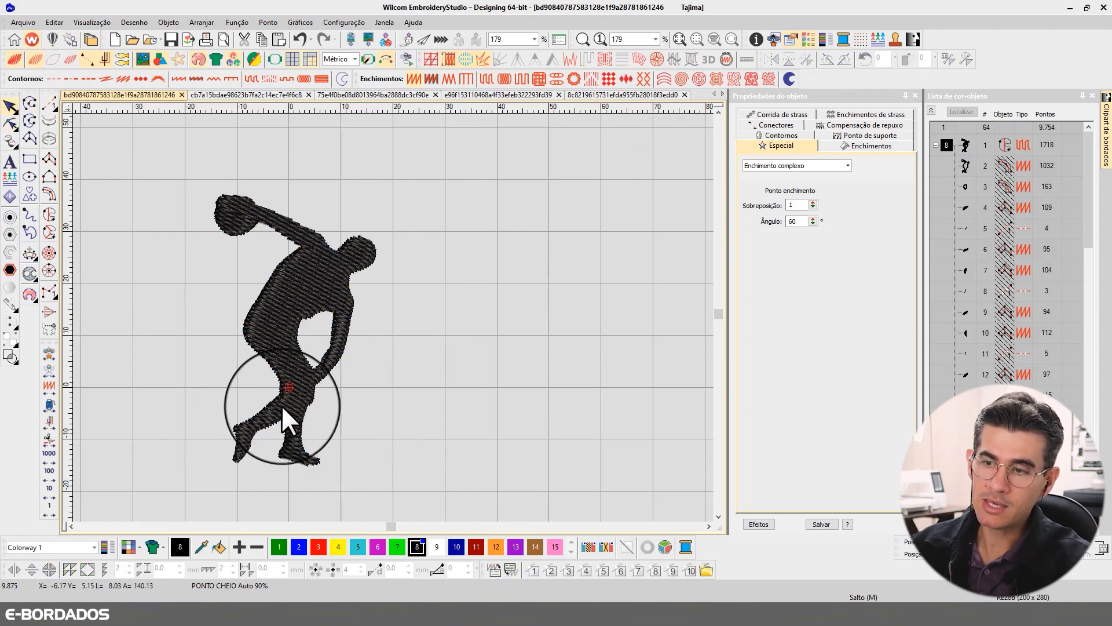
- Reshape the figure's fill by raising the angle line's endpoint beside the front leg to bring the angle to 2°
left_click(289, 228)
left_click(10, 124)
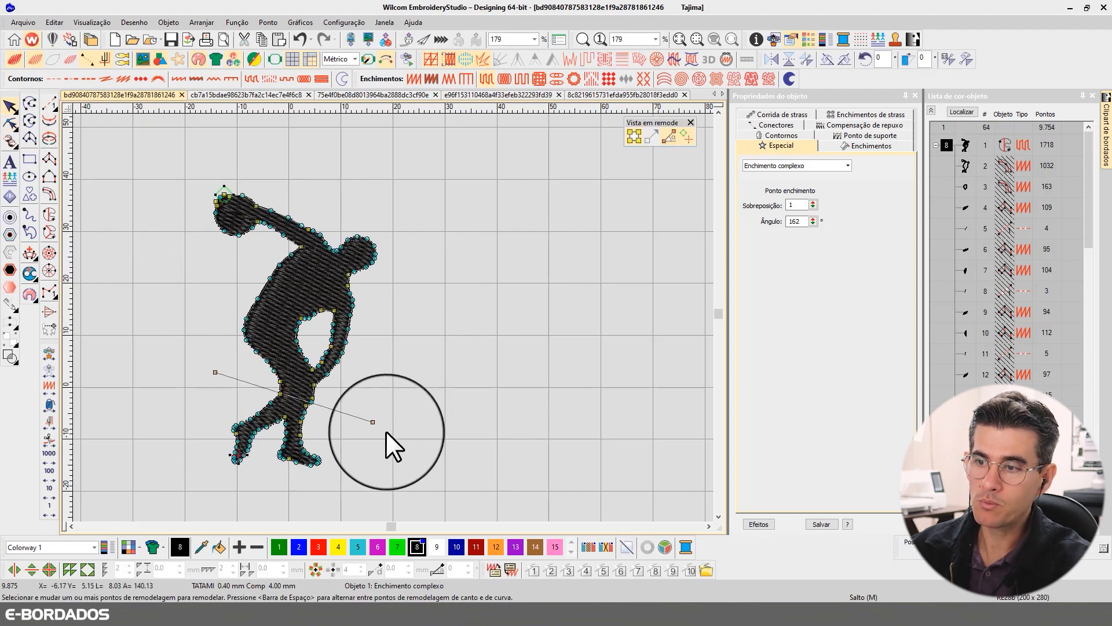
left_click_drag(373, 422, 389, 367)
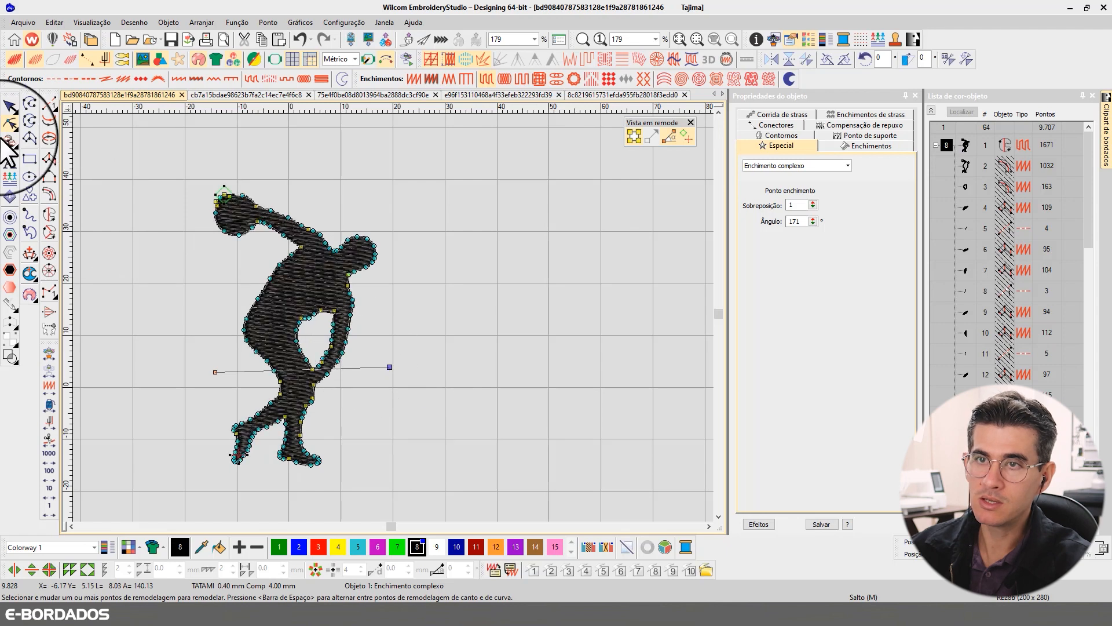
left_click(12, 108)
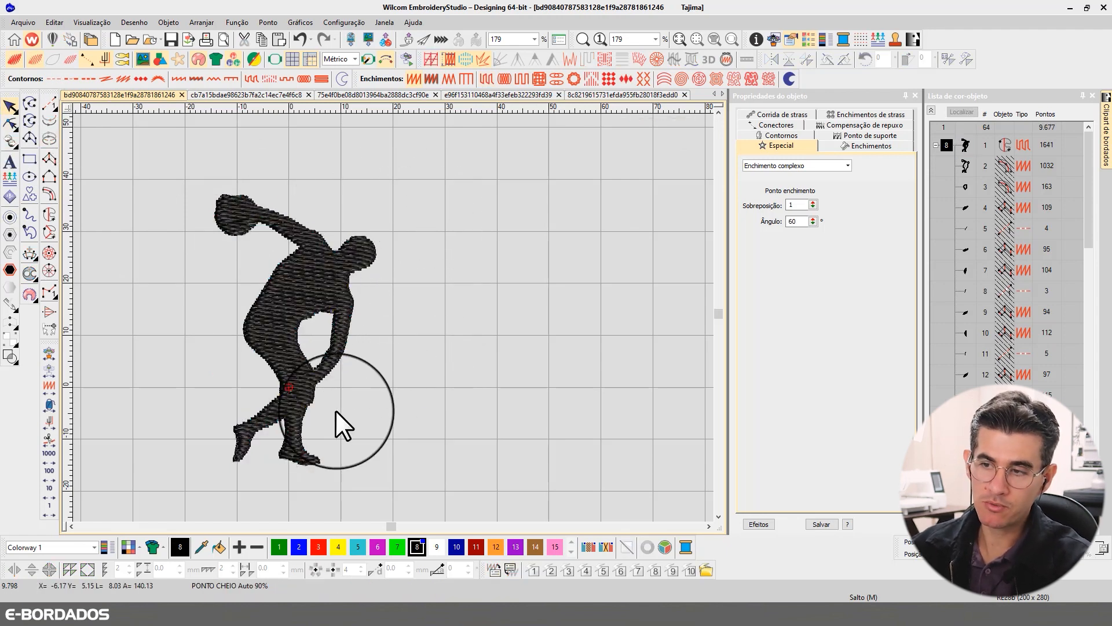
- Reselect the figure and set its complex fill angle to 0°
left_click(321, 352)
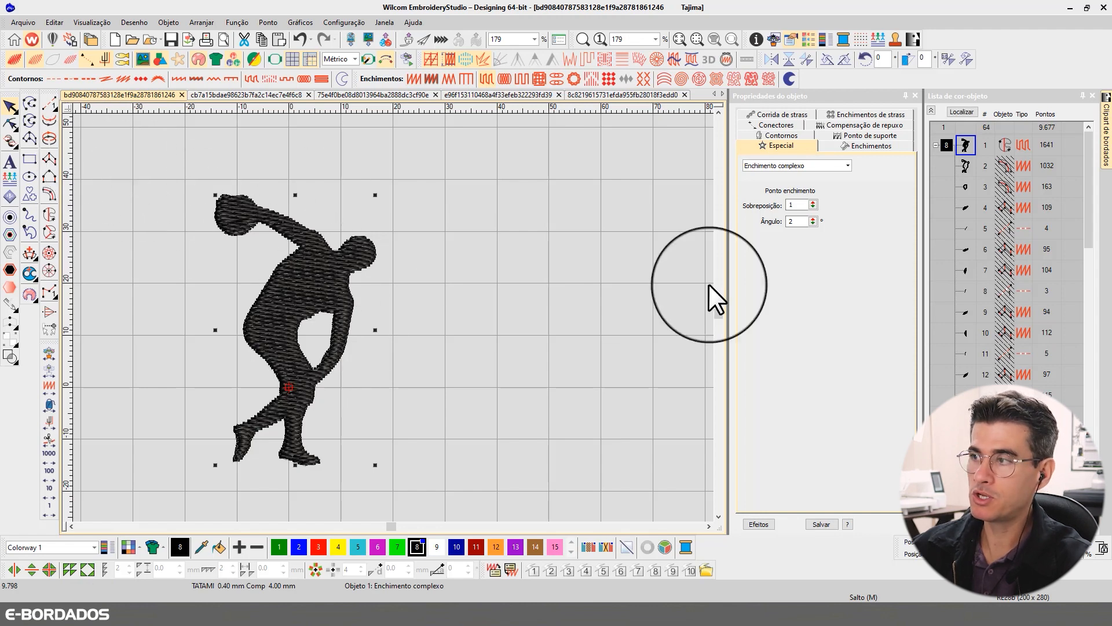
double_click(798, 225)
type("60")
key("Return")
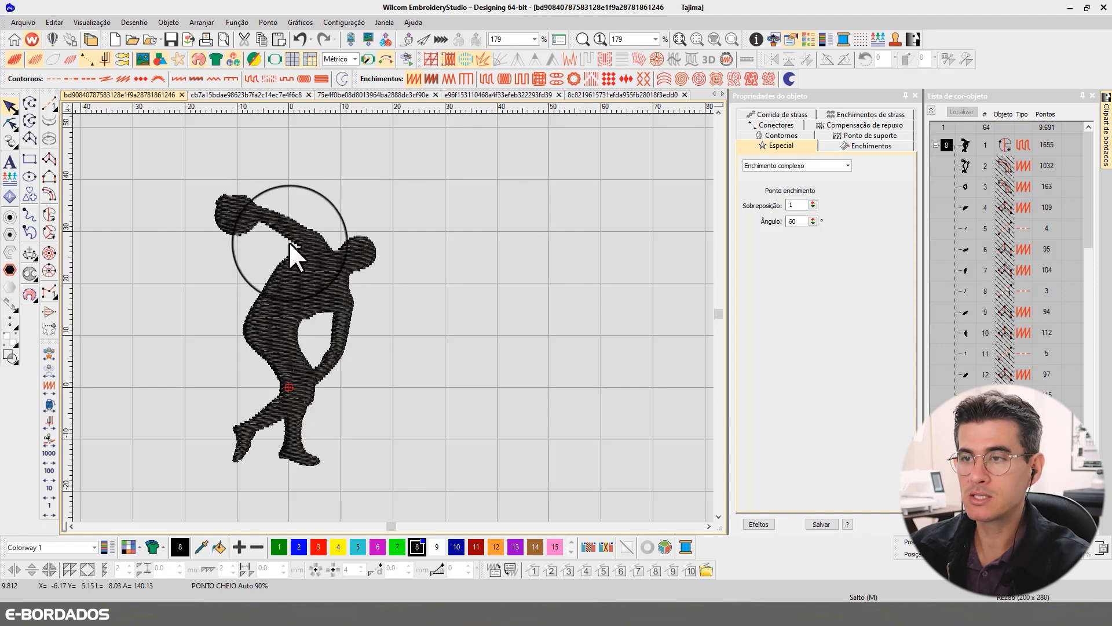
- Examine the figure's fill up close with the realistic view off and on, and together with its borders and the laurel wreath
scroll(308, 248, "up", 2)
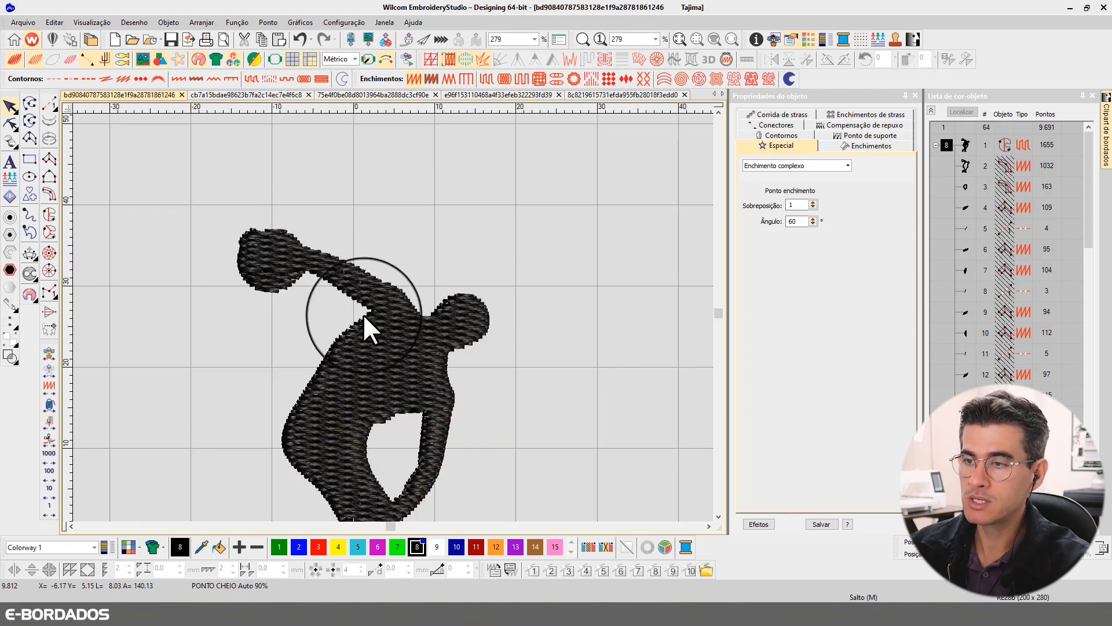
scroll(386, 345, "down", 2)
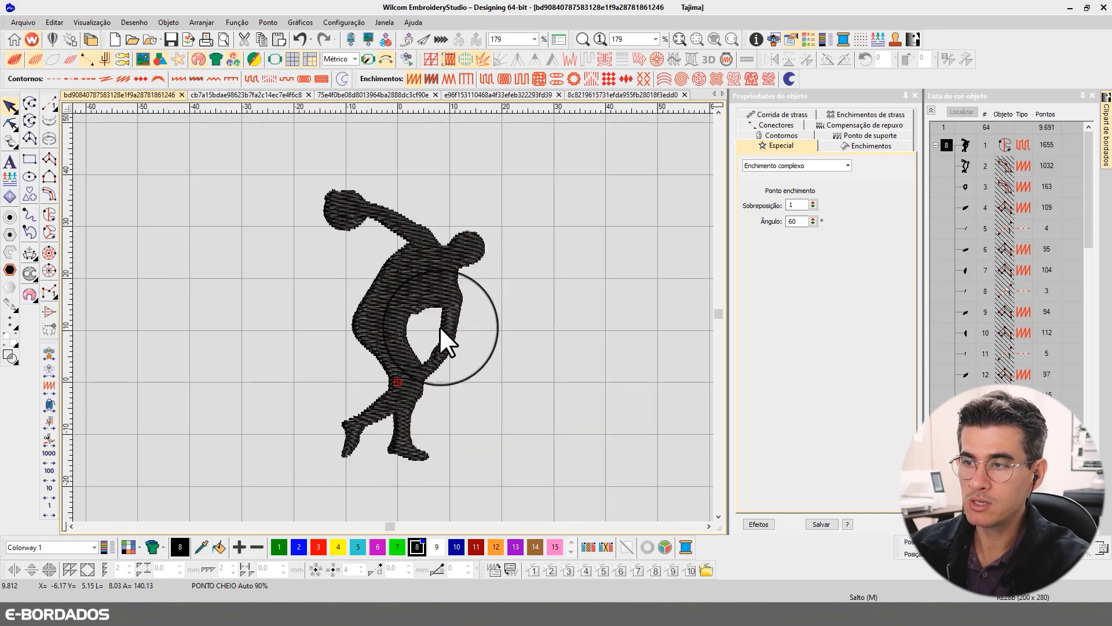
scroll(439, 326, "up", 2)
key("t")
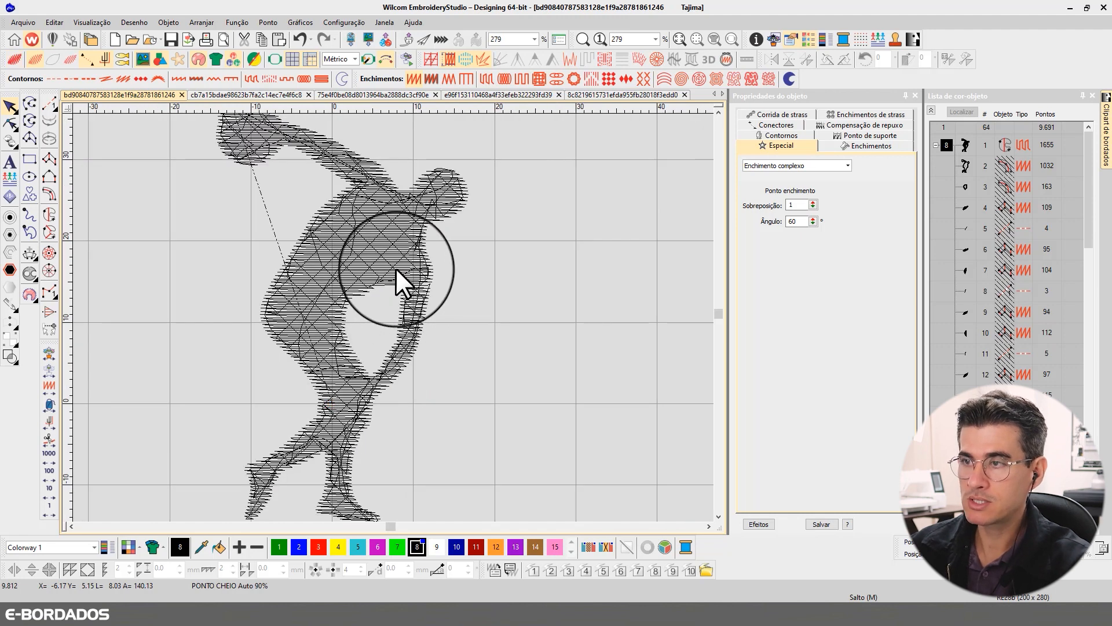
key("t")
key("t")
key("t")
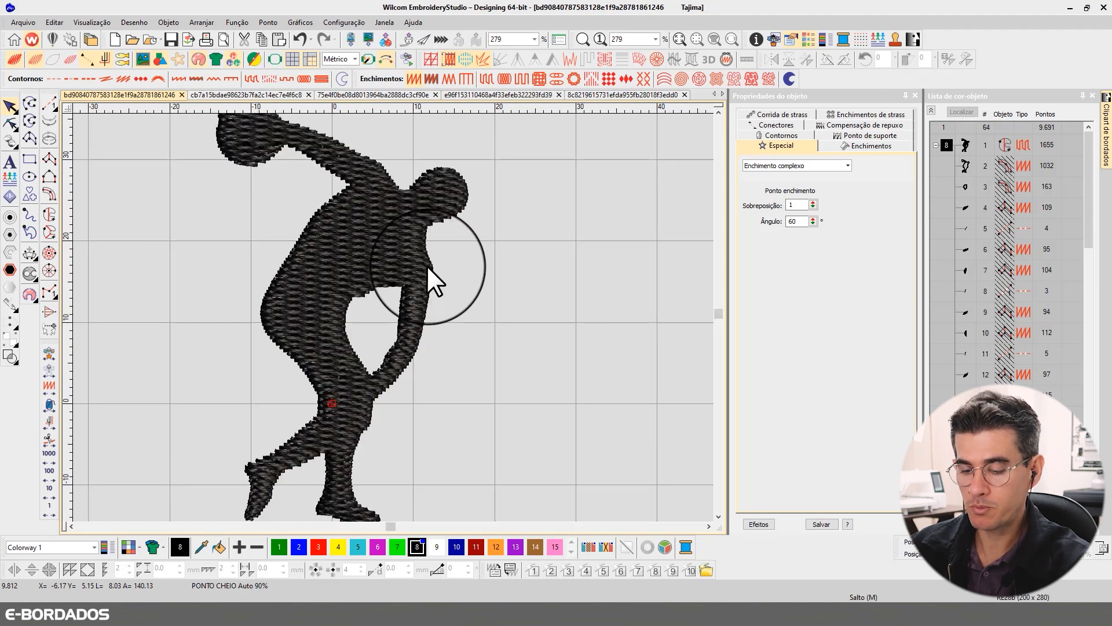
scroll(393, 318, "down", 1)
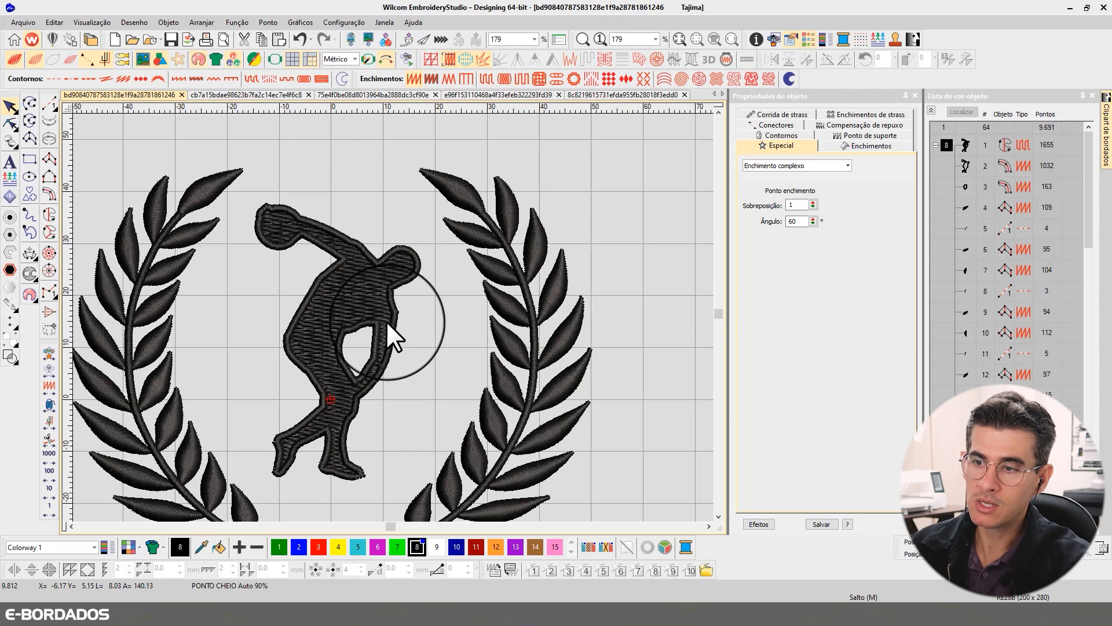
scroll(383, 322, "up", 1)
scroll(395, 309, "down", 1)
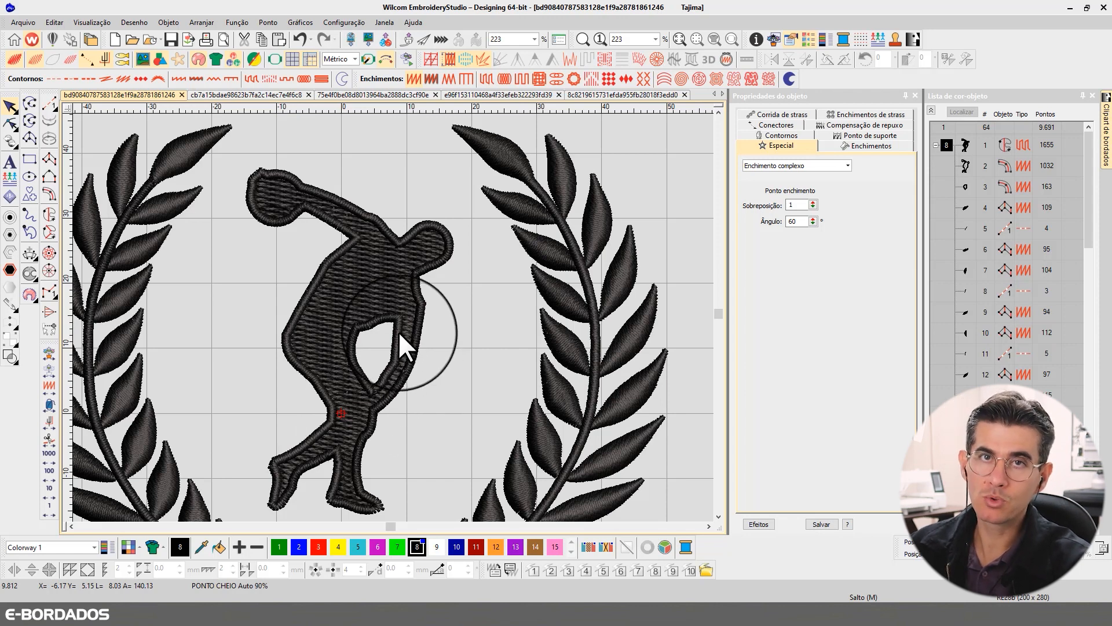
- Check the stitch settings of the figure's Tatami fill
left_click(377, 293)
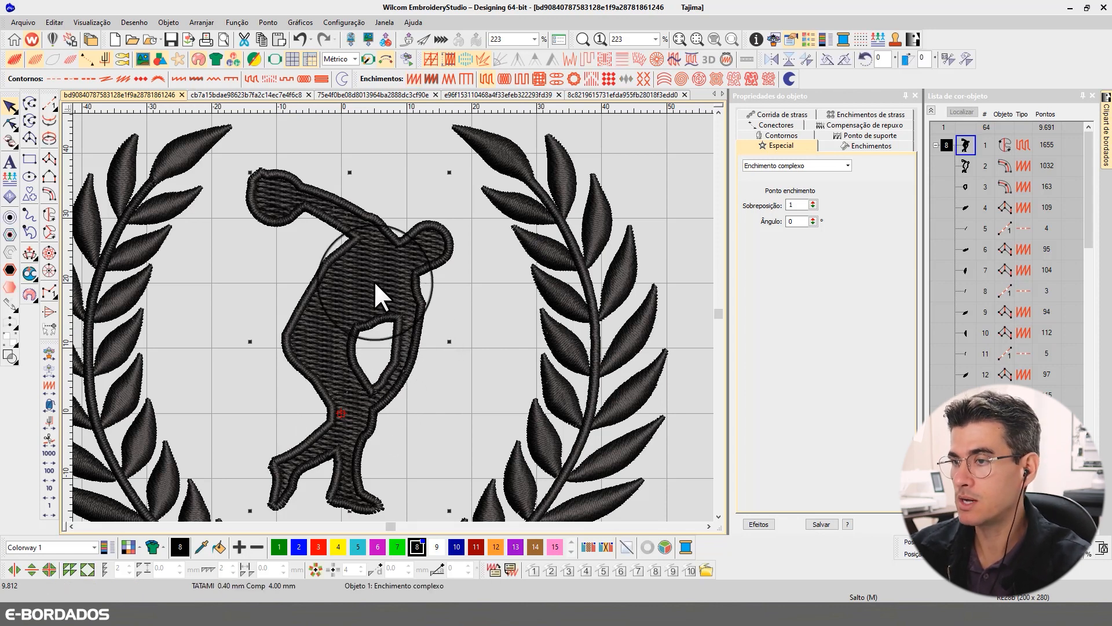
left_click(836, 147)
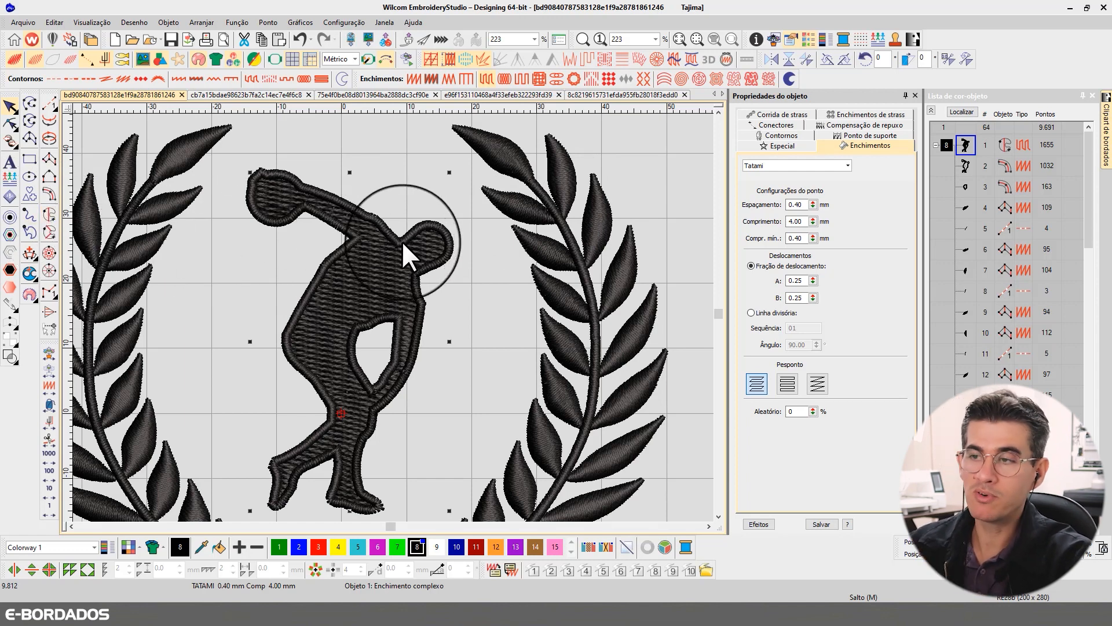
left_click(424, 155)
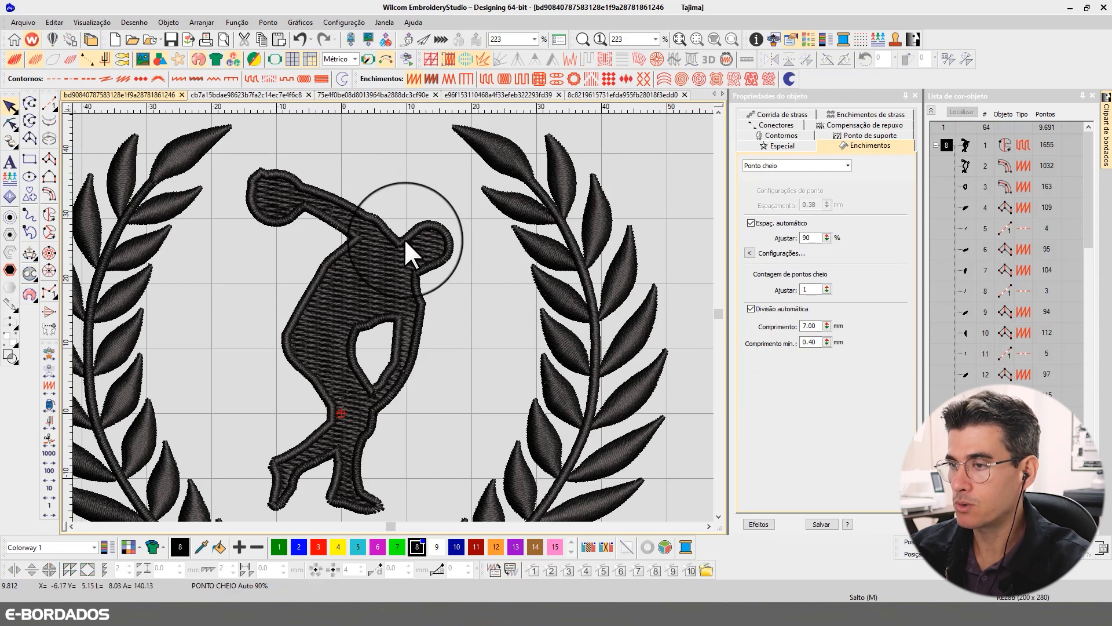
- Set the column width of the figure's outer satin border to 1.5 mm
left_click(405, 239)
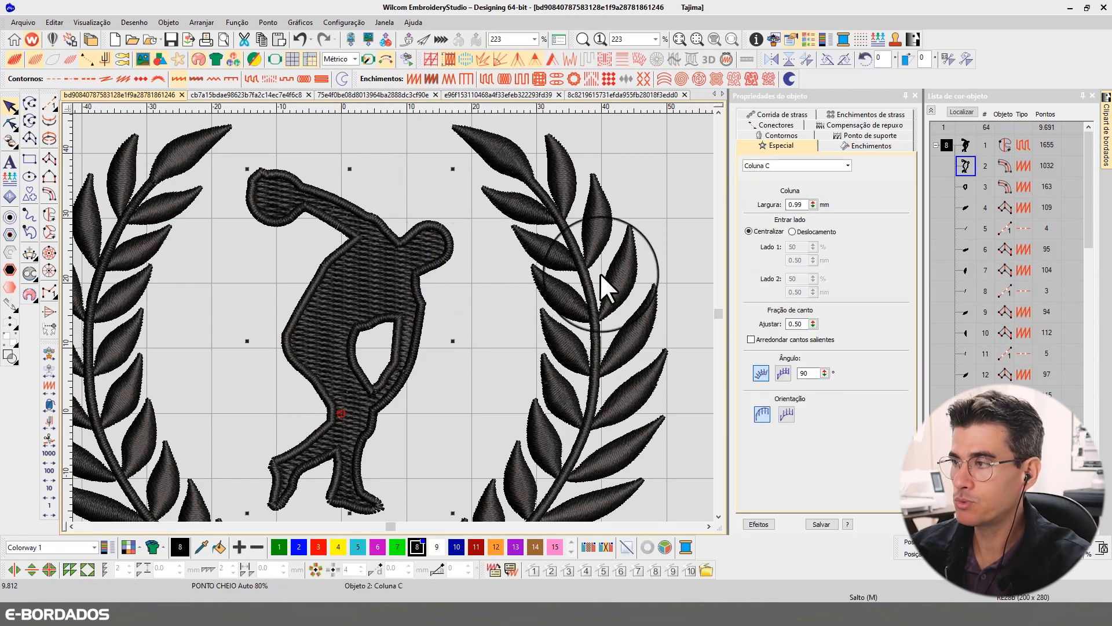
double_click(799, 204)
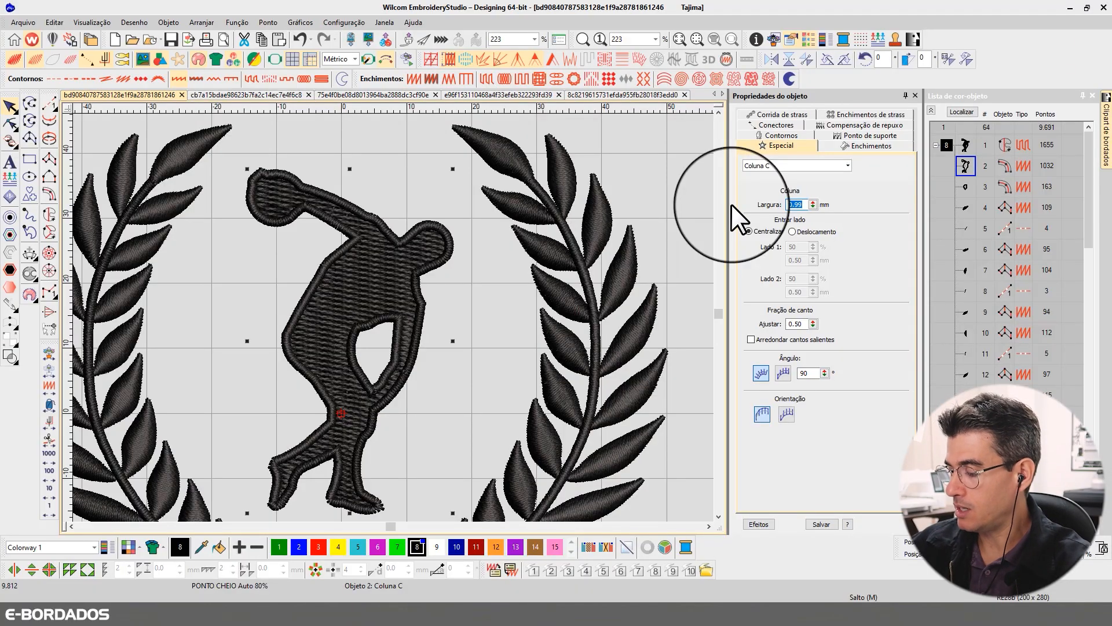
type("1")
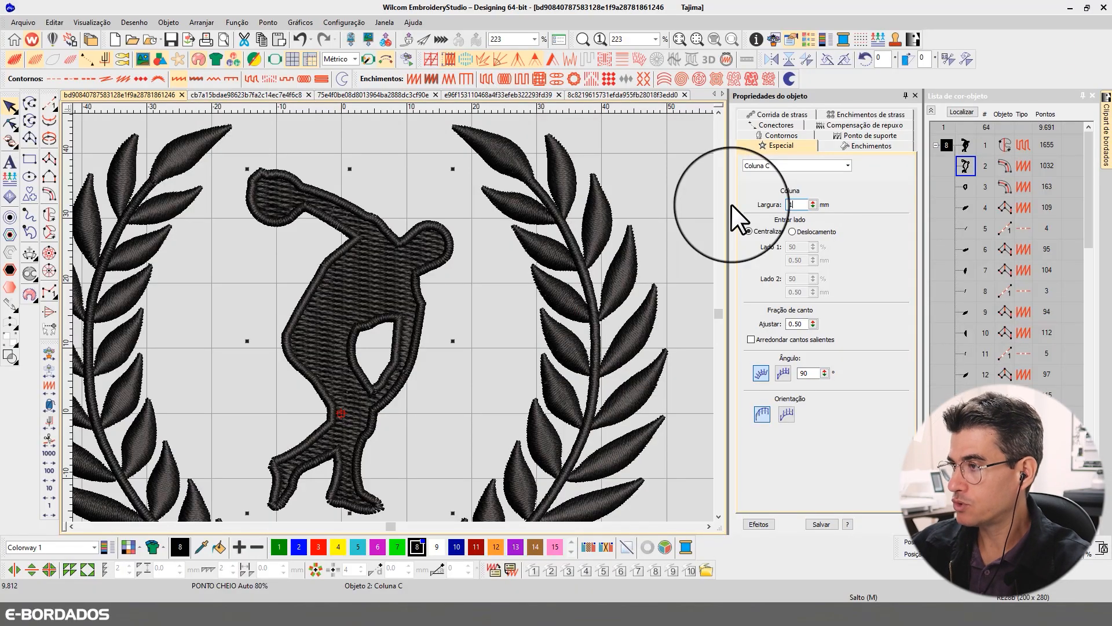
type(".5")
key("Return")
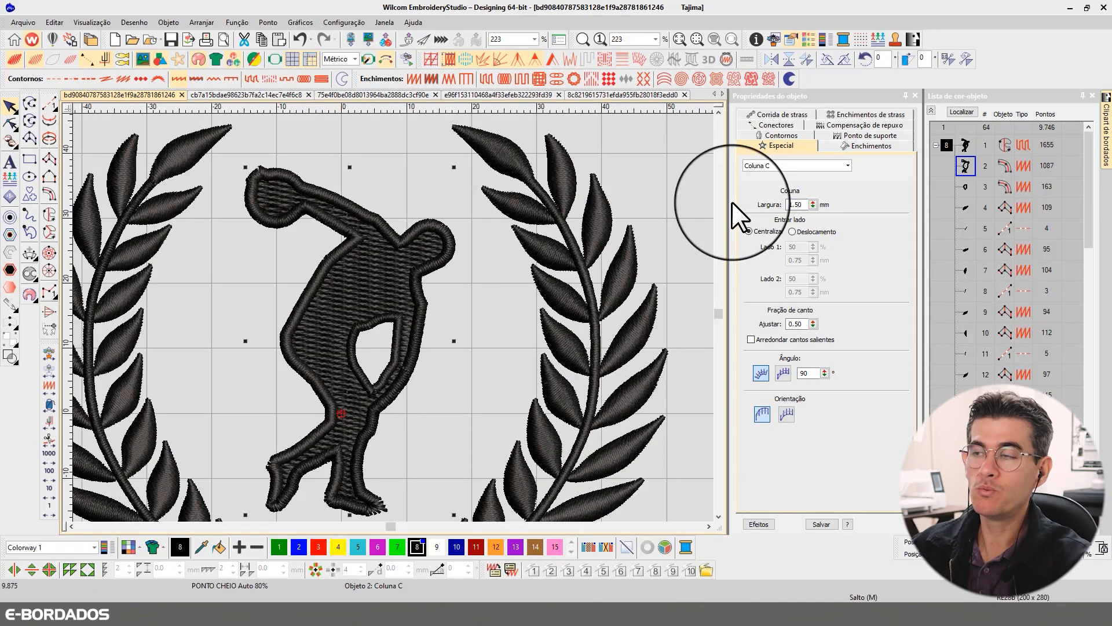
- Set the column width of the inner border around the opening between arm and torso to 1.5 mm
left_click(367, 324)
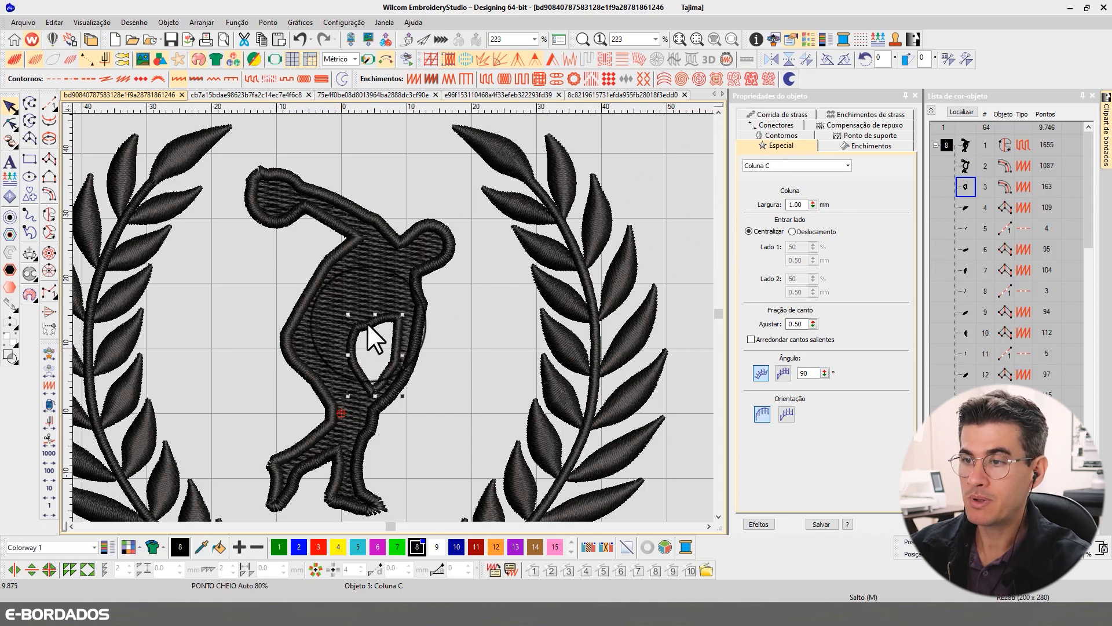
double_click(791, 204)
type("1.")
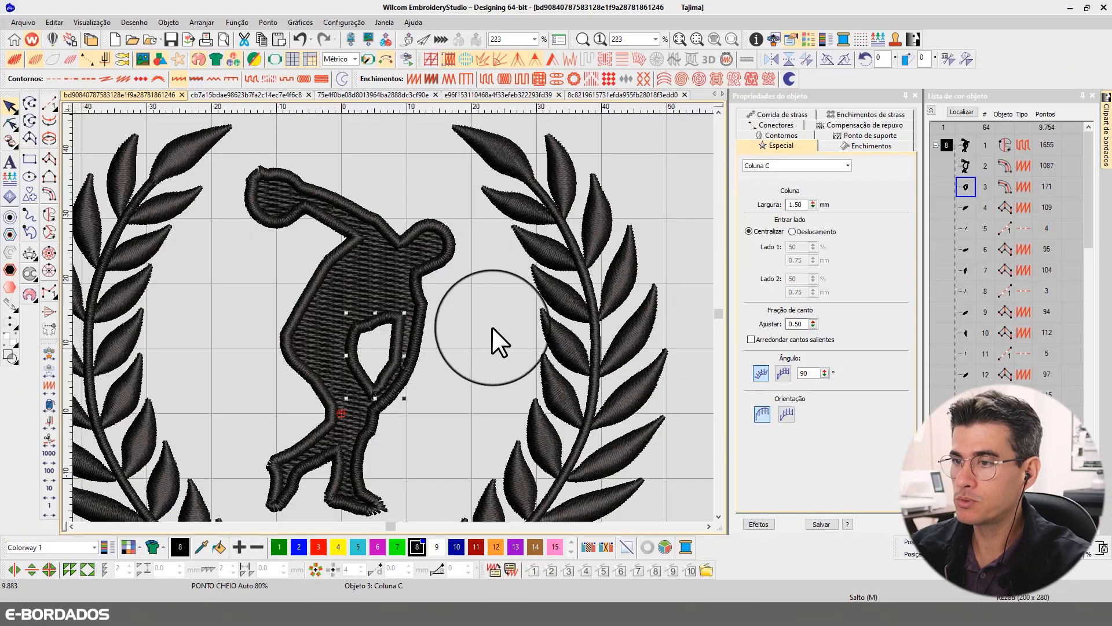
key("t")
key("t")
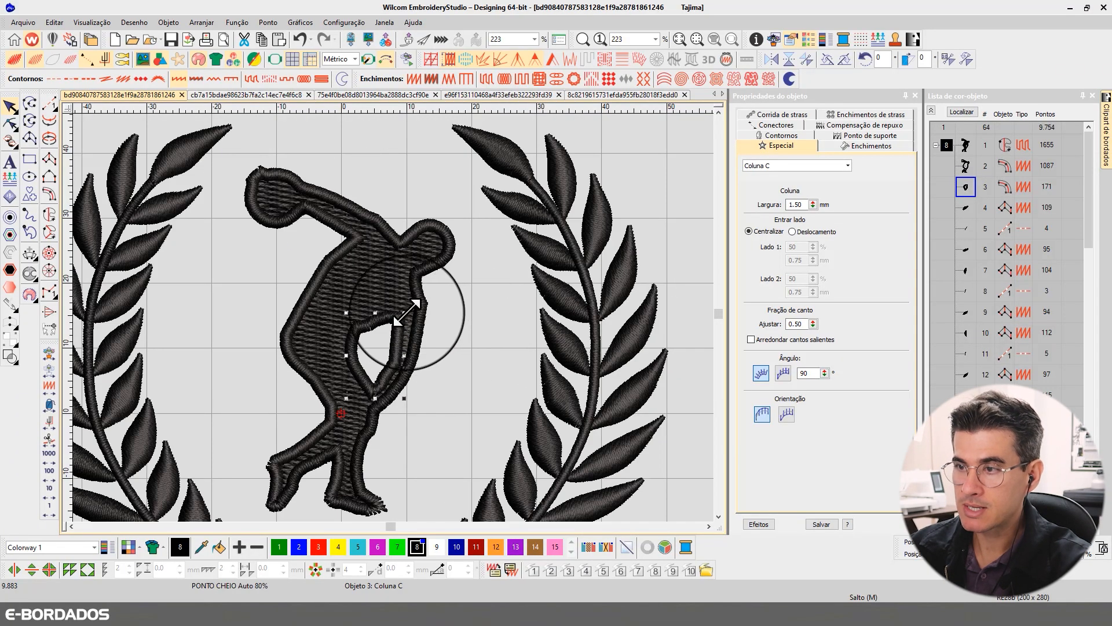
- Switch the outer border's entry side from centred to offset, with side 1 at 20%
left_click(416, 305)
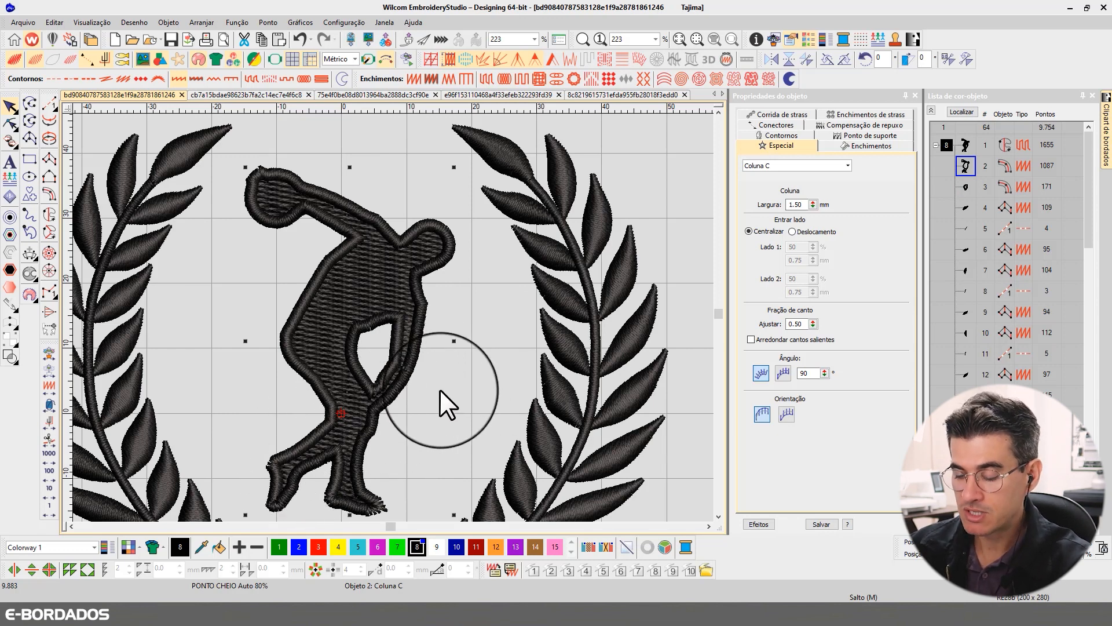
key("t")
key("t")
key("t")
left_click(387, 398)
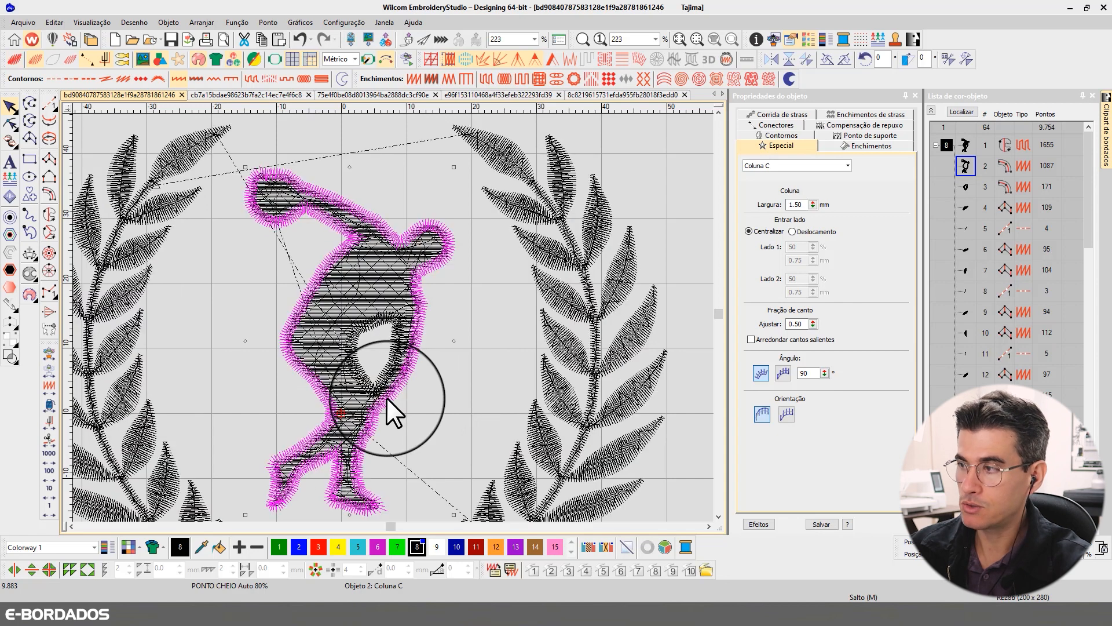
left_click(791, 232)
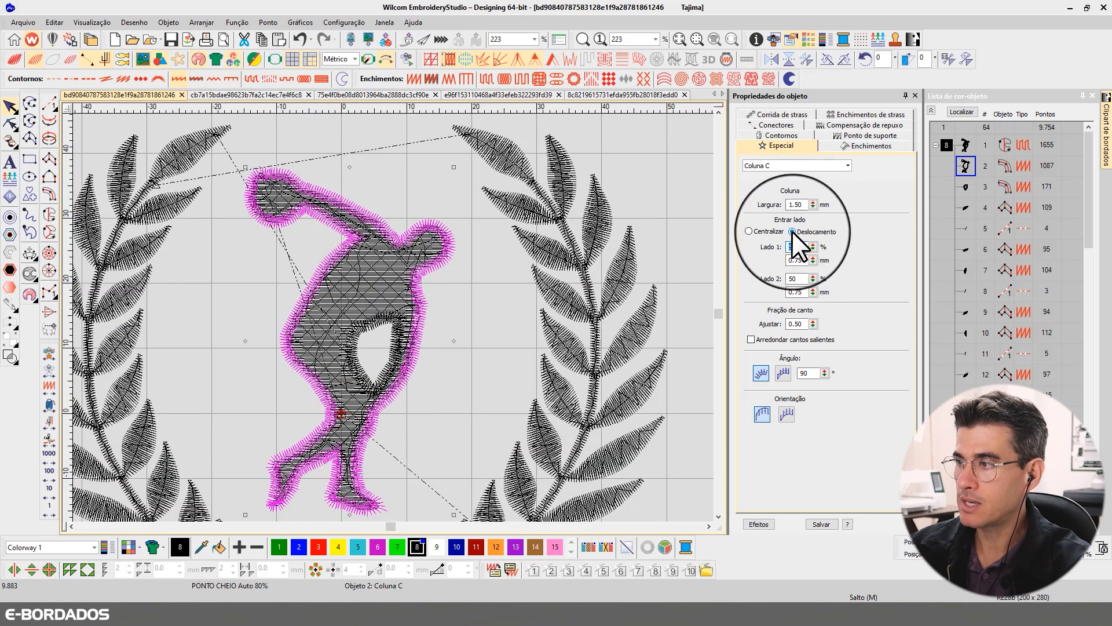
type("20")
key("Return")
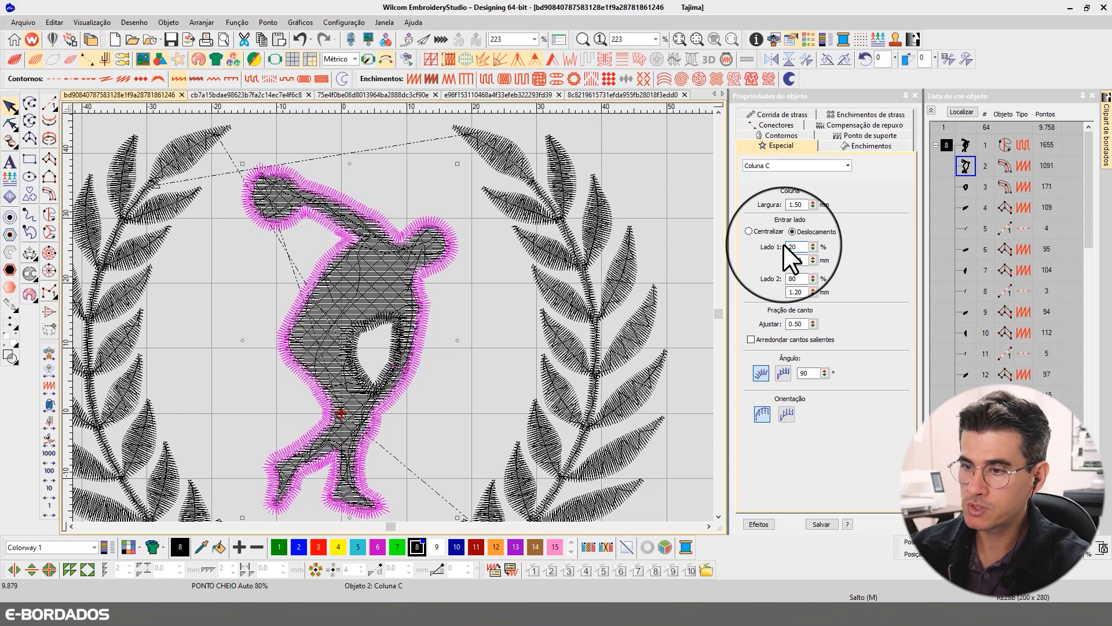
key("t")
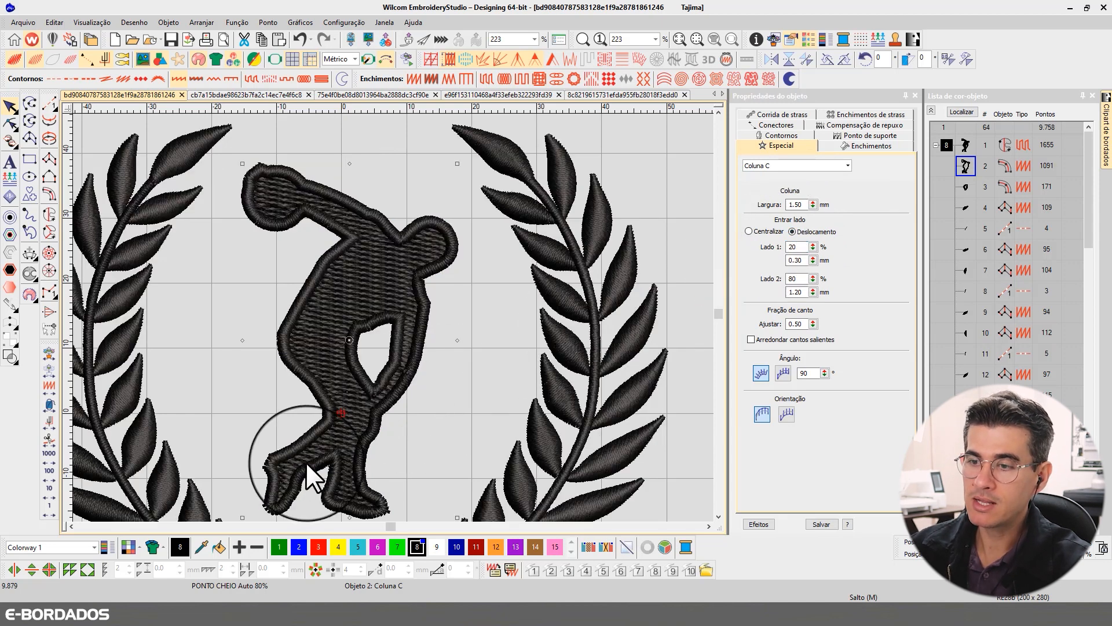
- Review the outer border's side offsets and examine in stitch view how the border overlaps the figure's fill near the waist
double_click(802, 246)
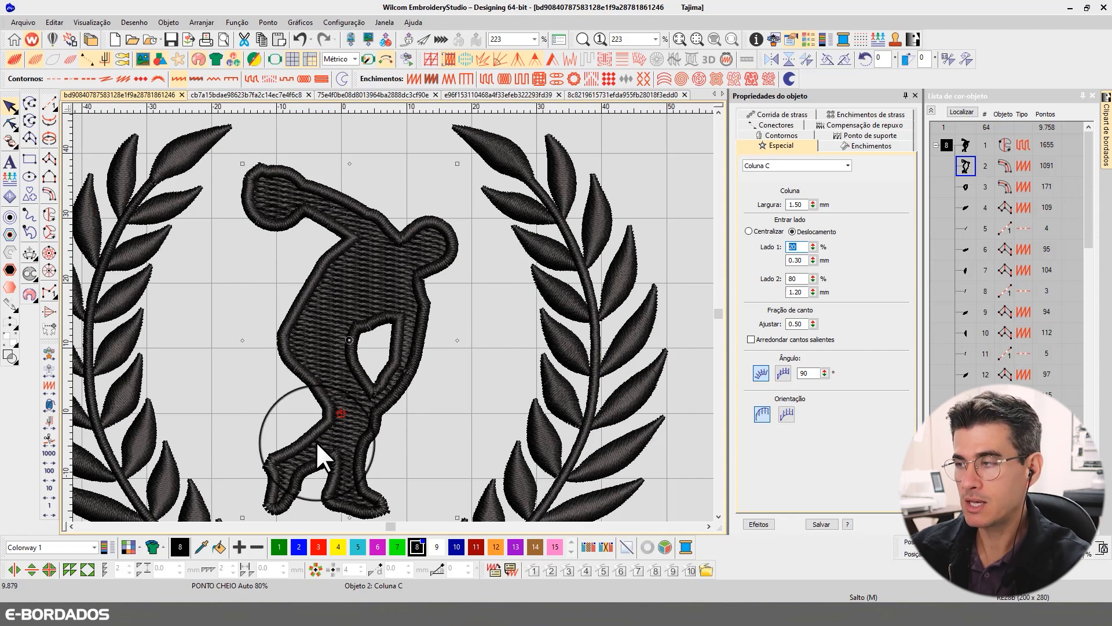
left_click(795, 279)
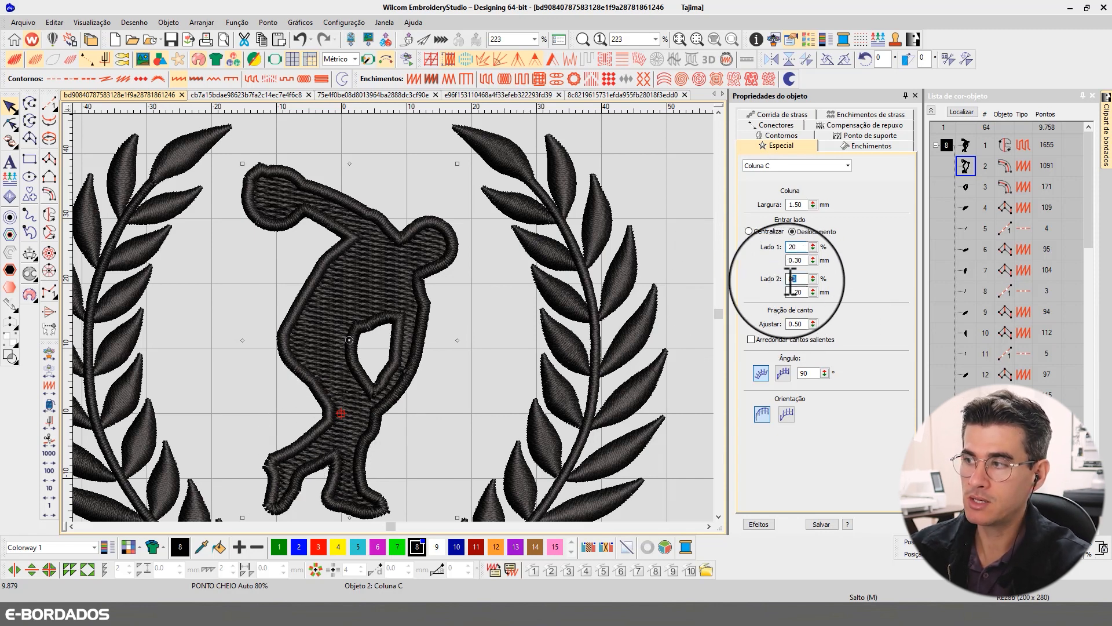
left_click(498, 375)
key("t")
key("t")
key("t")
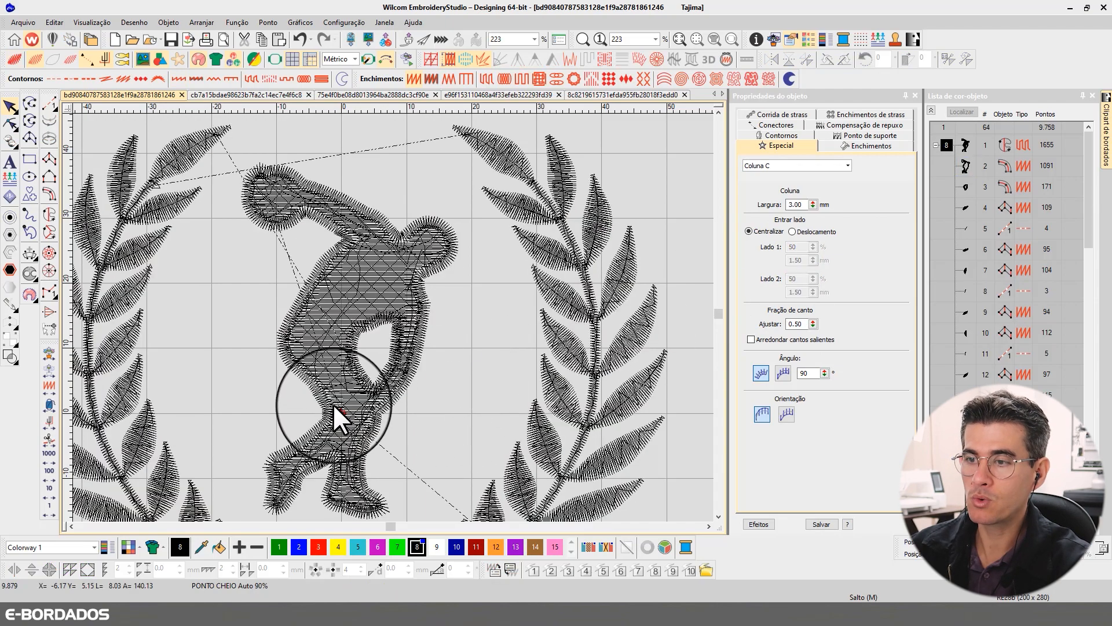
left_click(321, 371)
scroll(321, 397, "up", 6)
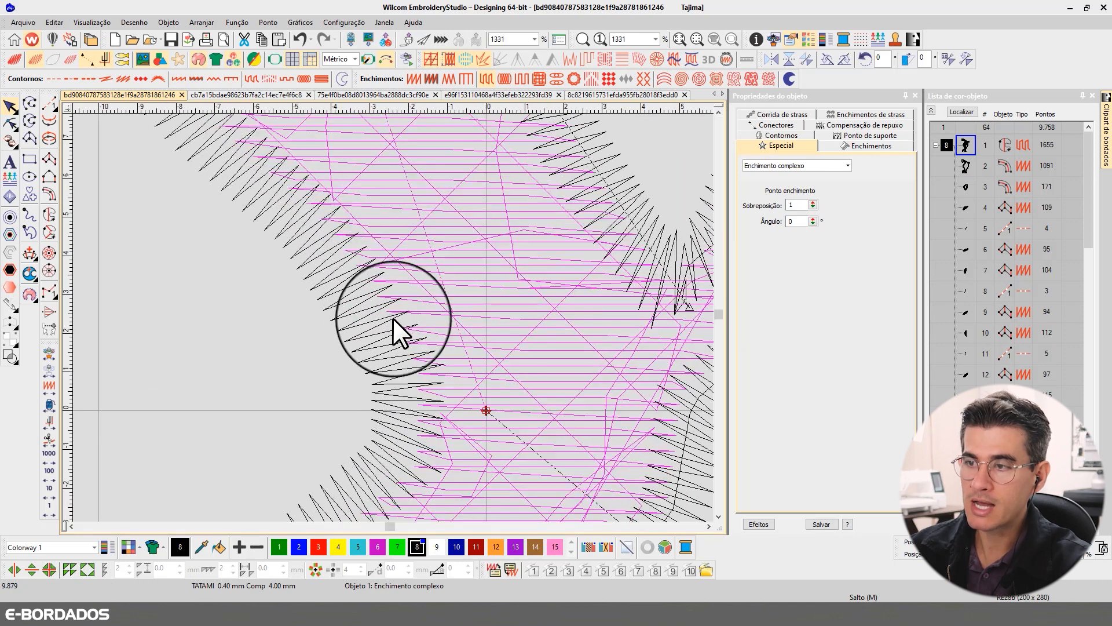
left_click(426, 288)
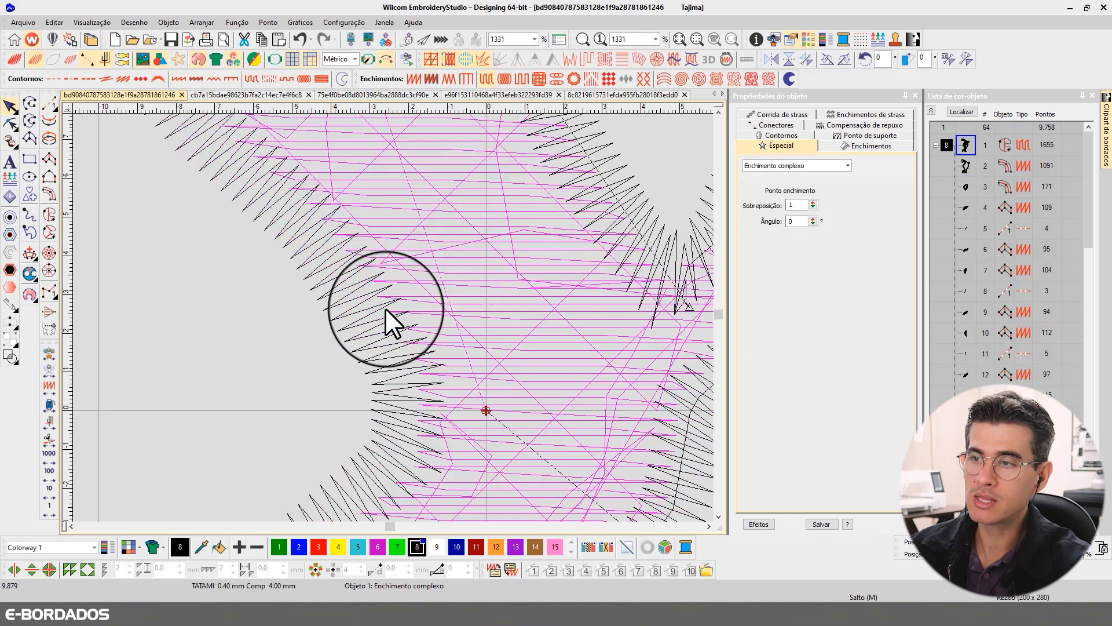
- Select the outer border and set its side 1 offset to 0%
left_click(385, 308)
double_click(804, 247)
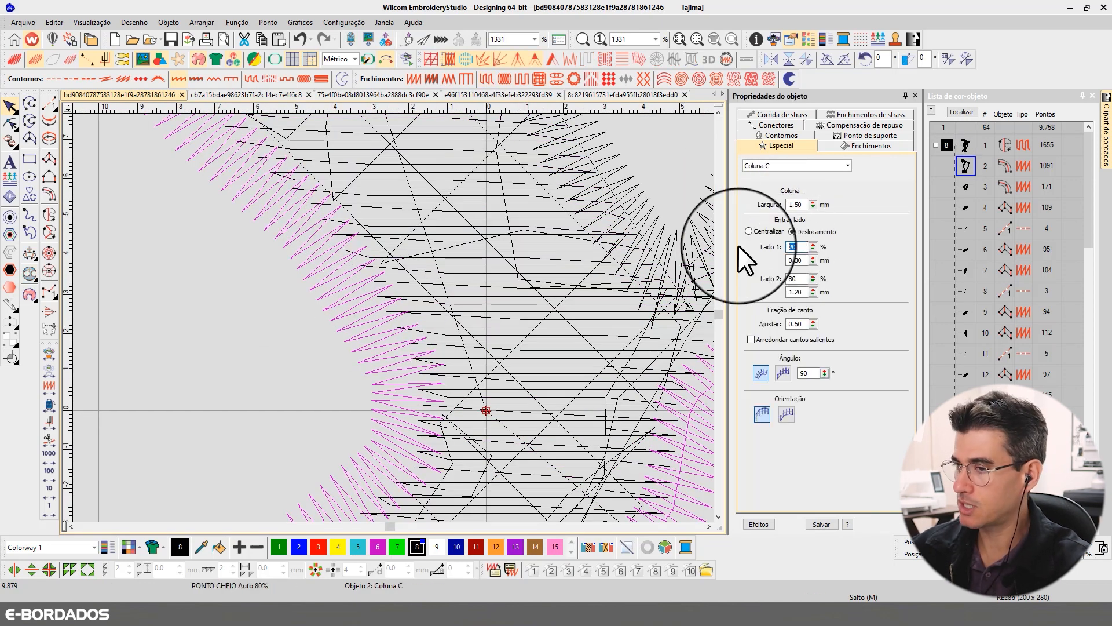
type("100")
key("BackSpace")
key("BackSpace")
key("BackSpace")
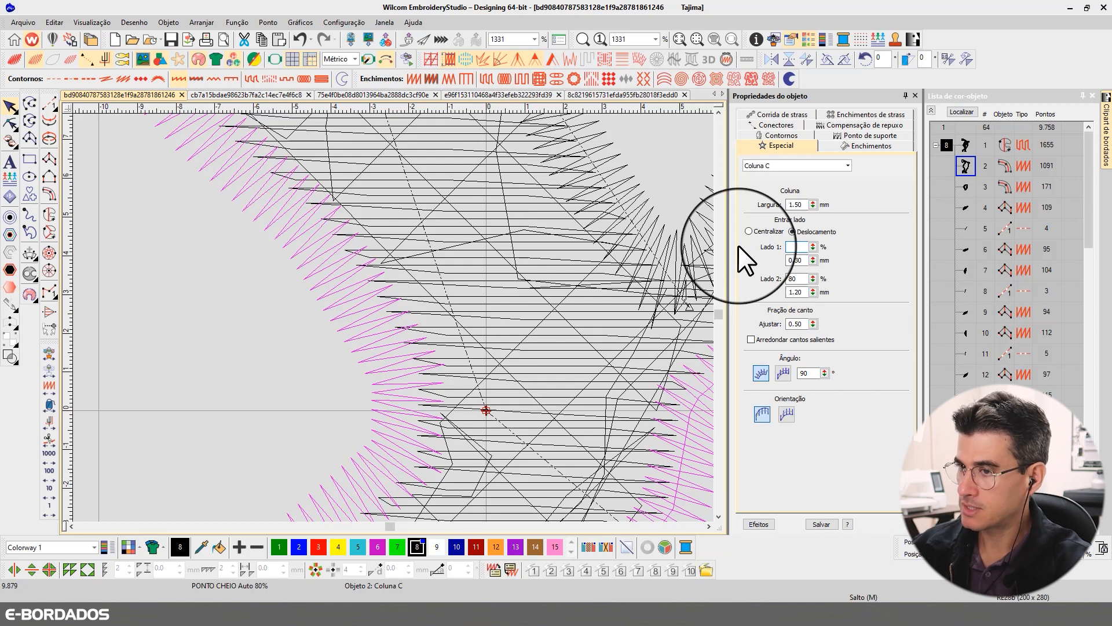
type("0")
key("Return")
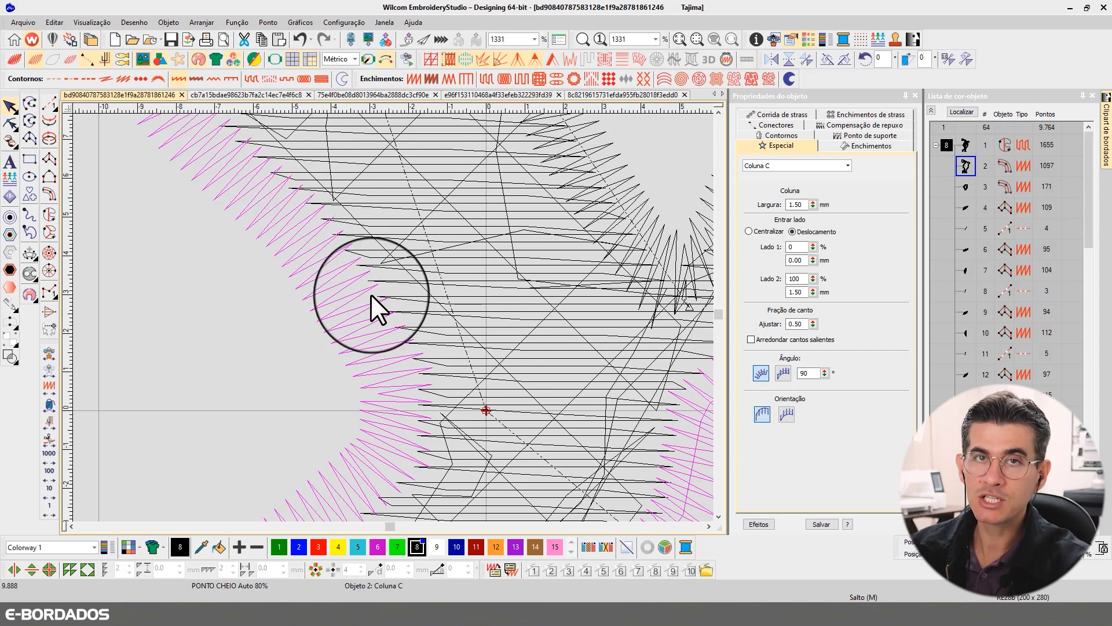
- Set the outer border's side 1 offset to 20%
double_click(795, 247)
type("20")
key("Return")
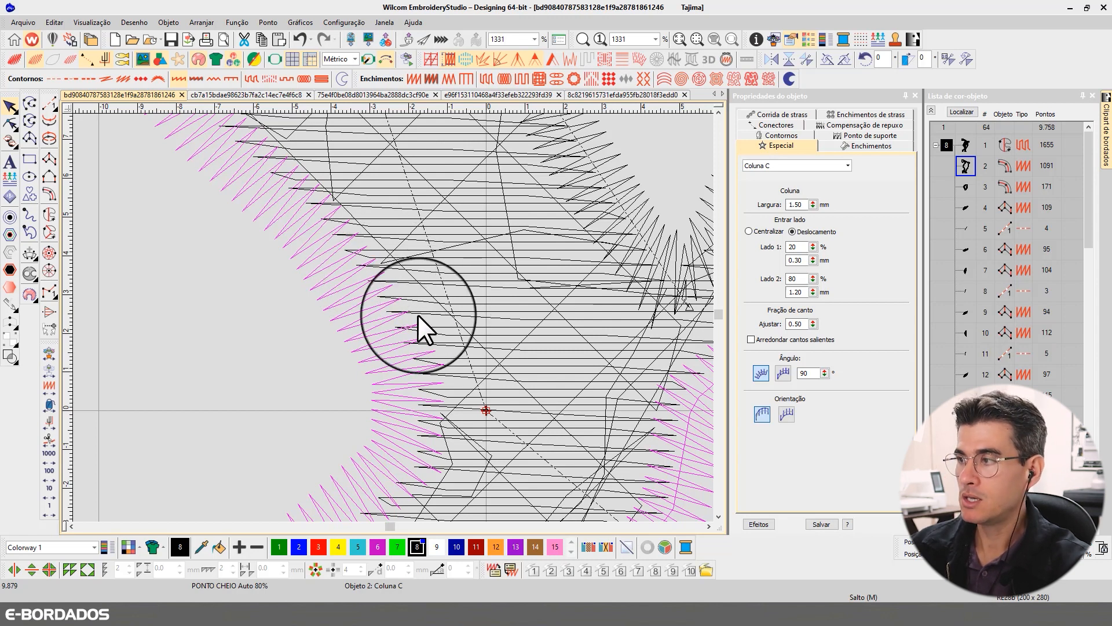
- Isolate the outer border from the other objects and display its outline to examine how the satin stitches sit around it
scroll(405, 316, "down", 1)
scroll(406, 316, "down", 3)
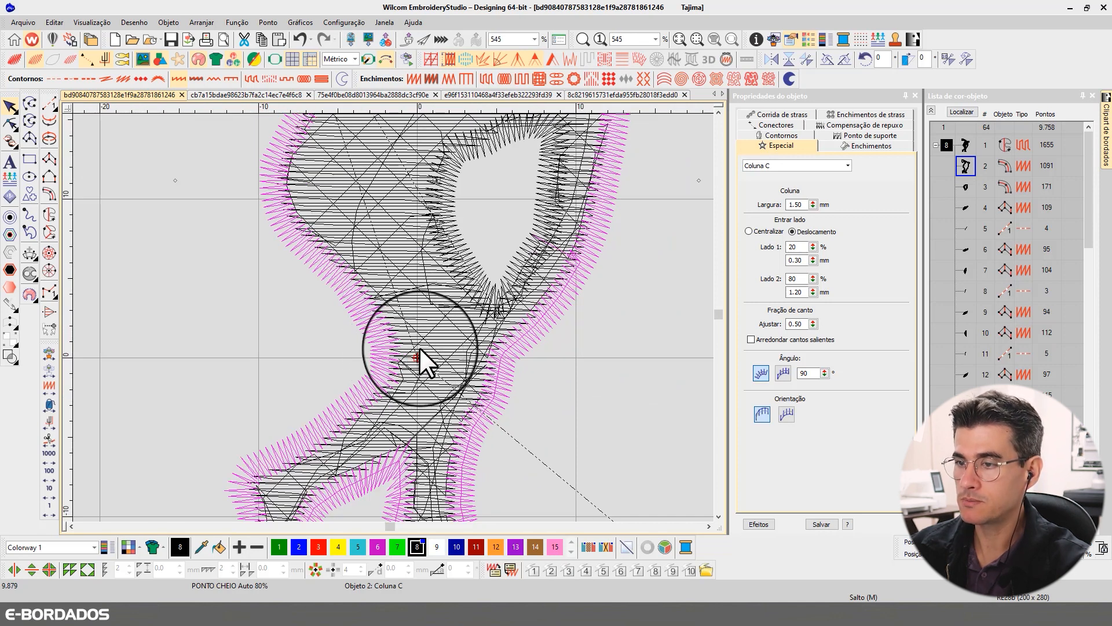
left_click(373, 324)
double_click(792, 246)
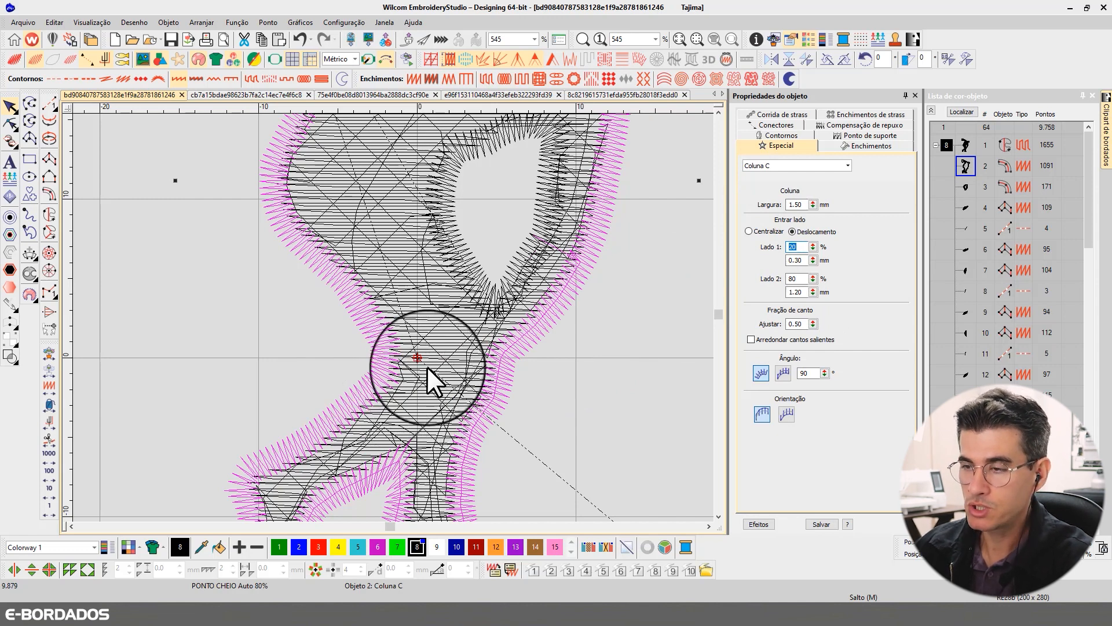
left_click(538, 331)
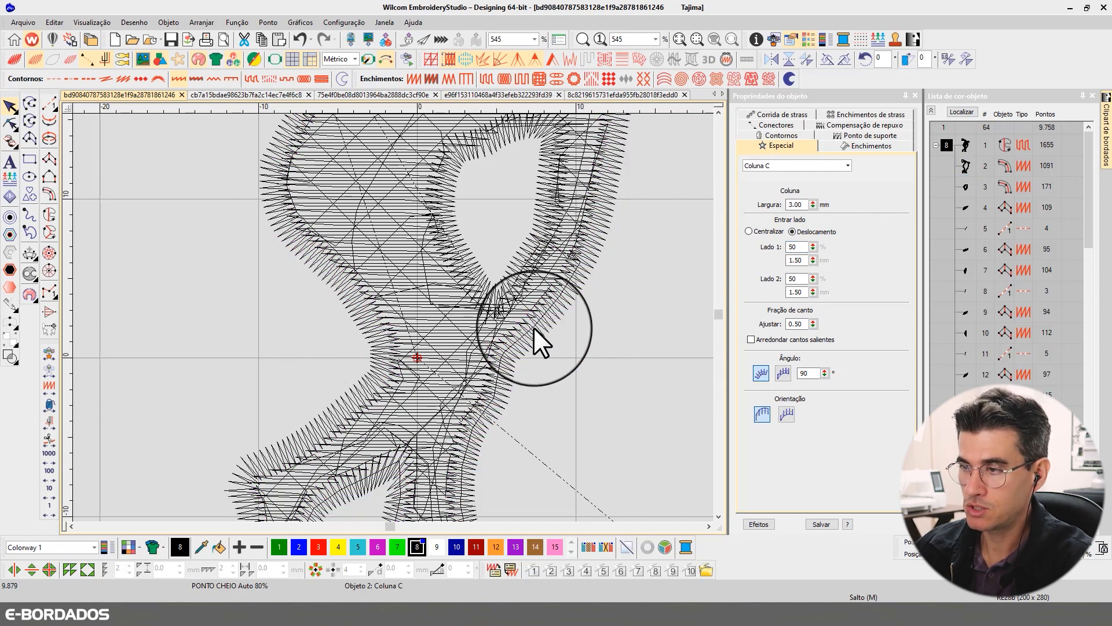
left_click(534, 328)
key("shift+s")
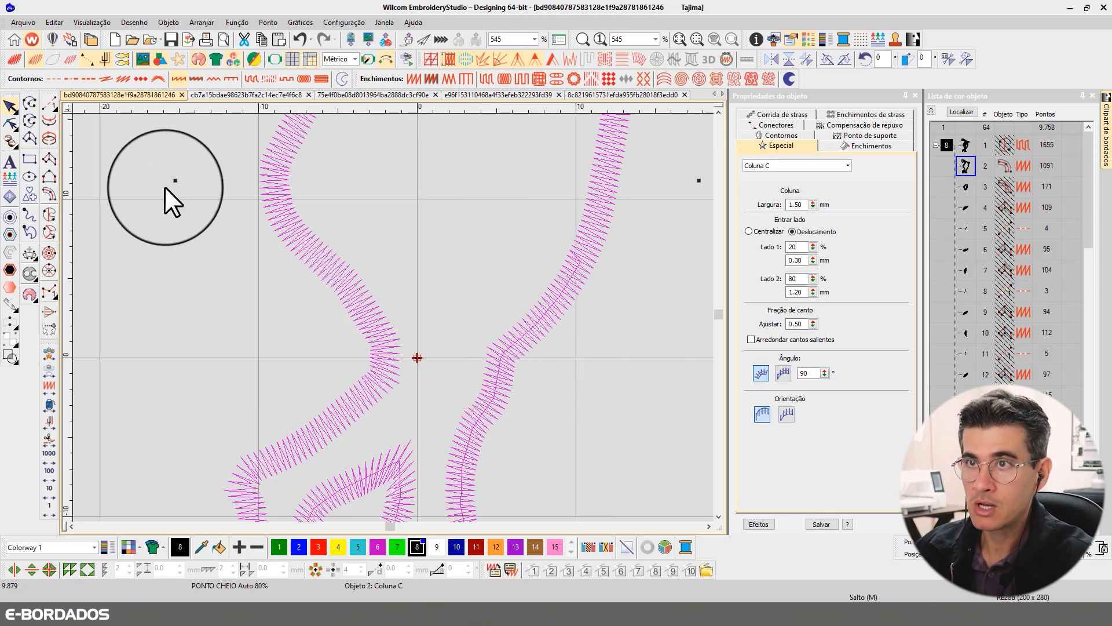
left_click(52, 61)
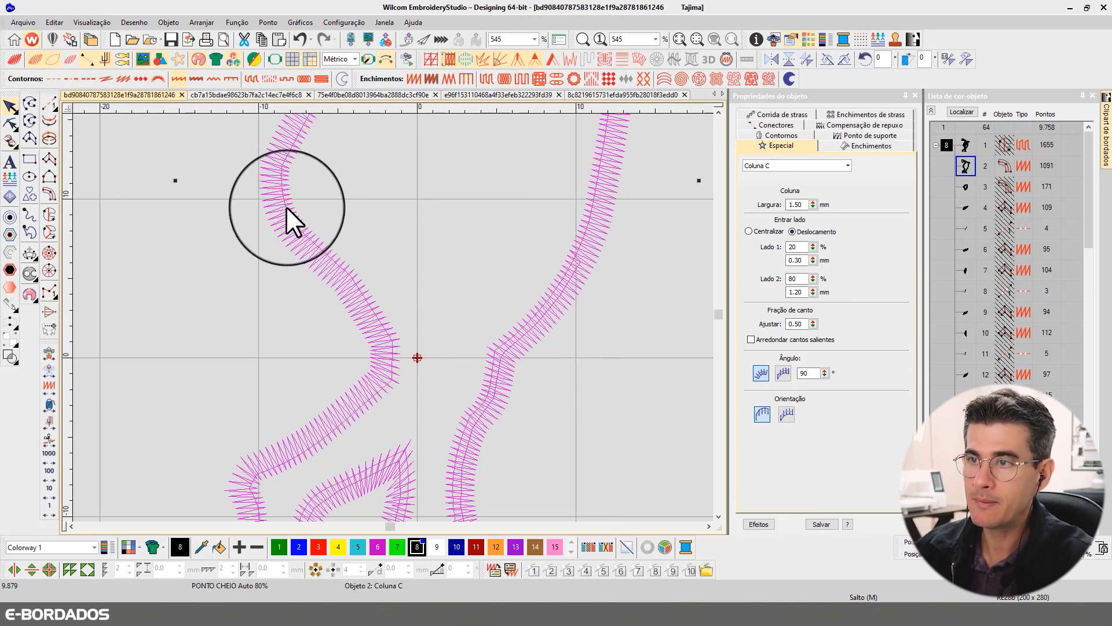
scroll(406, 396, "down", 1)
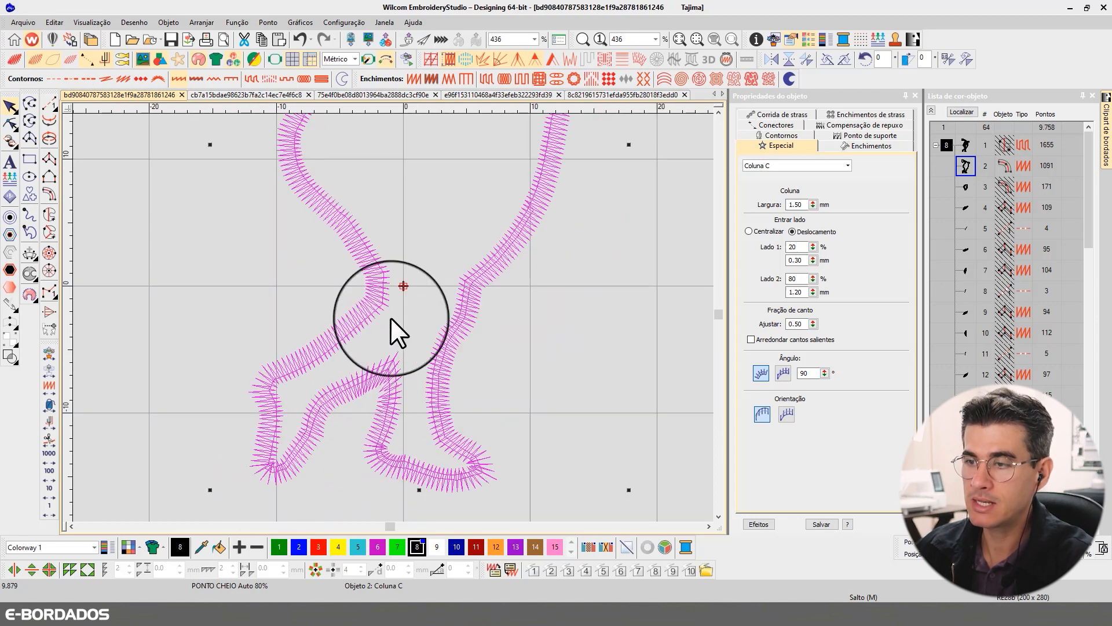
scroll(378, 308, "up", 4)
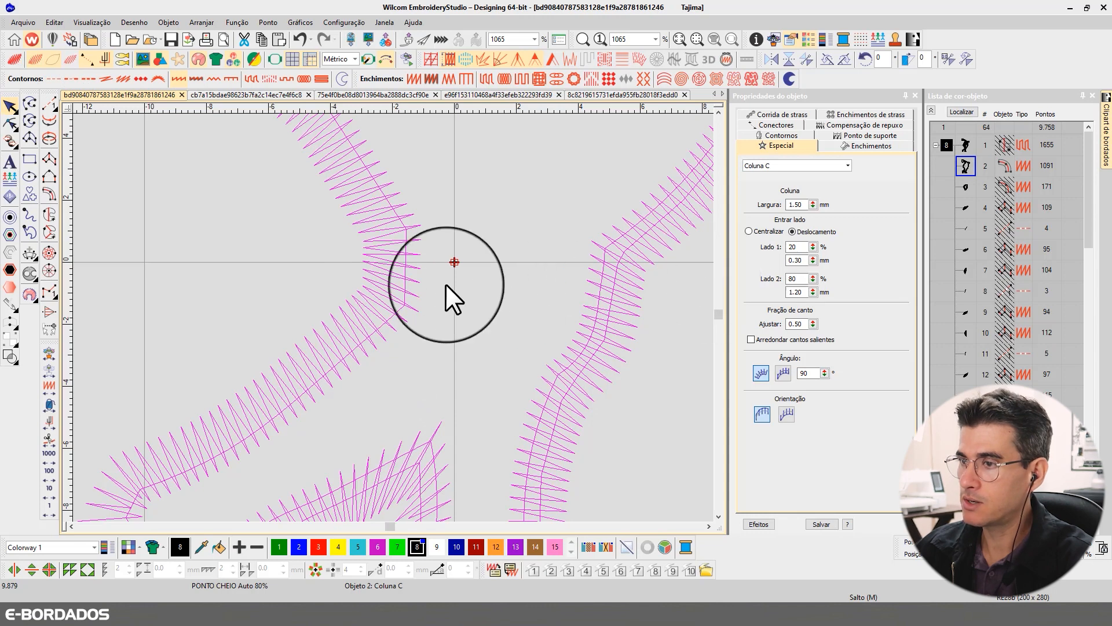
- Set the isolated outer border's side 1 offset to 80%
double_click(792, 247)
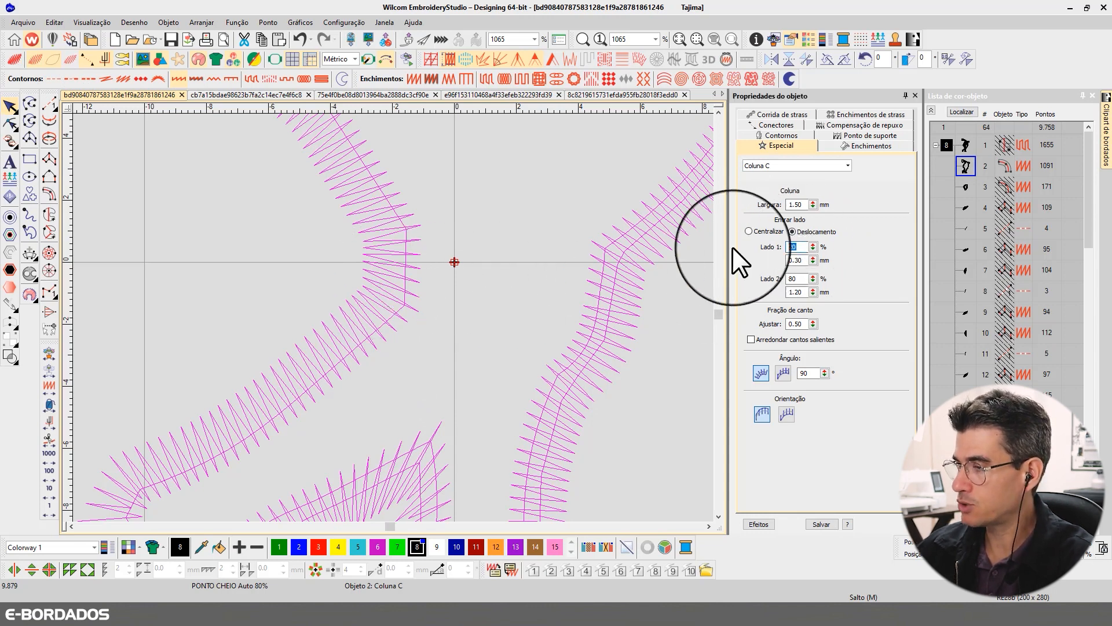
type("80")
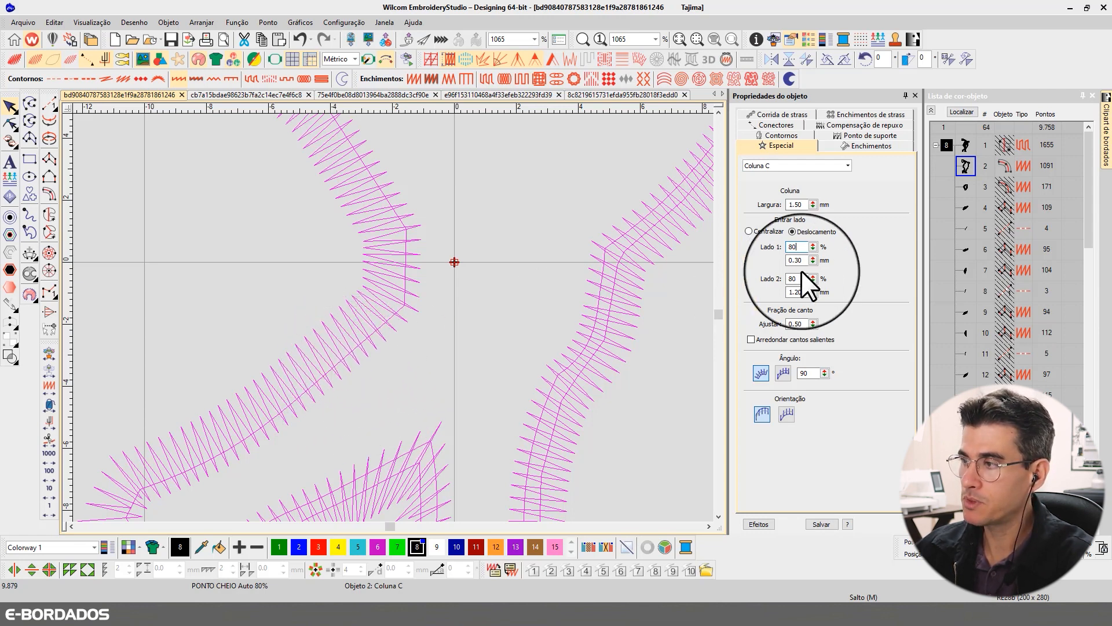
double_click(782, 248)
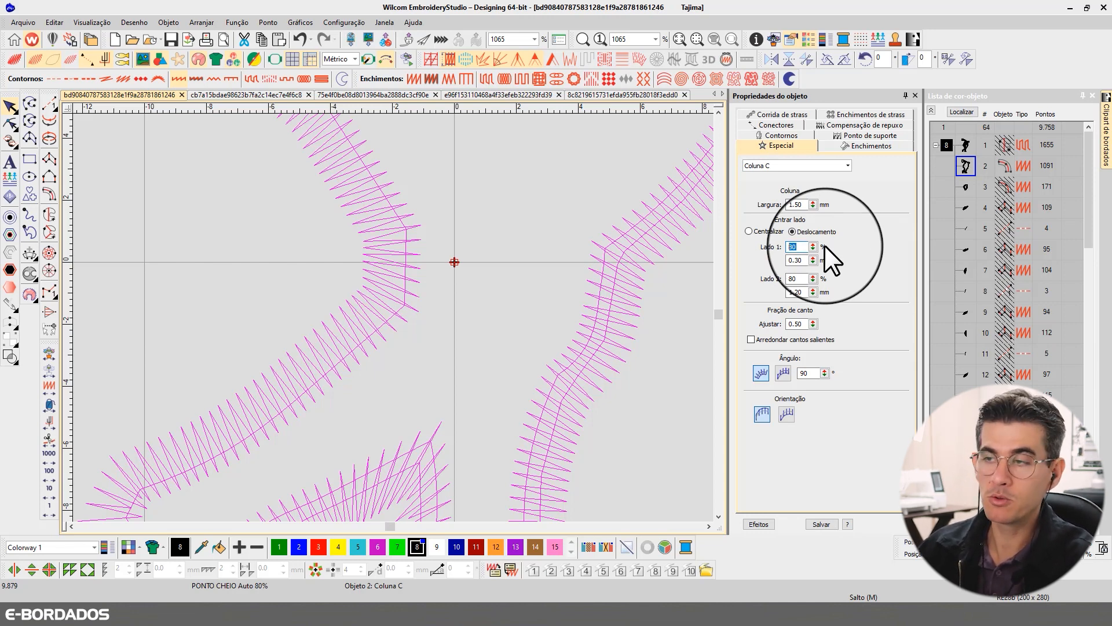
key("Return")
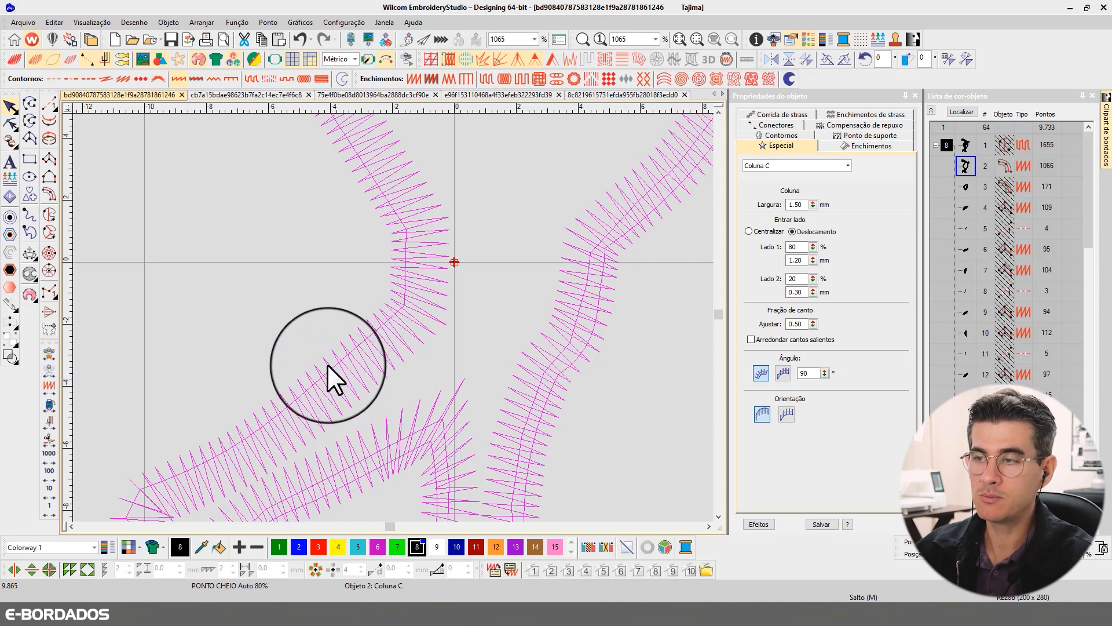
- Return the outer border's side 1 offset to 20%
left_click_drag(797, 247, 743, 246)
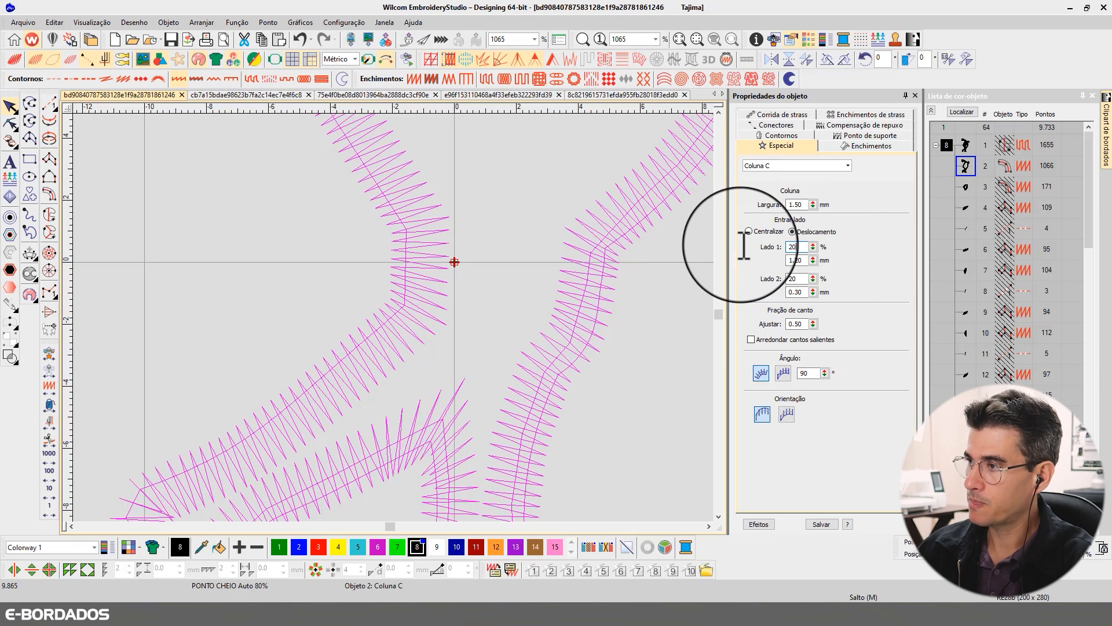
type("20")
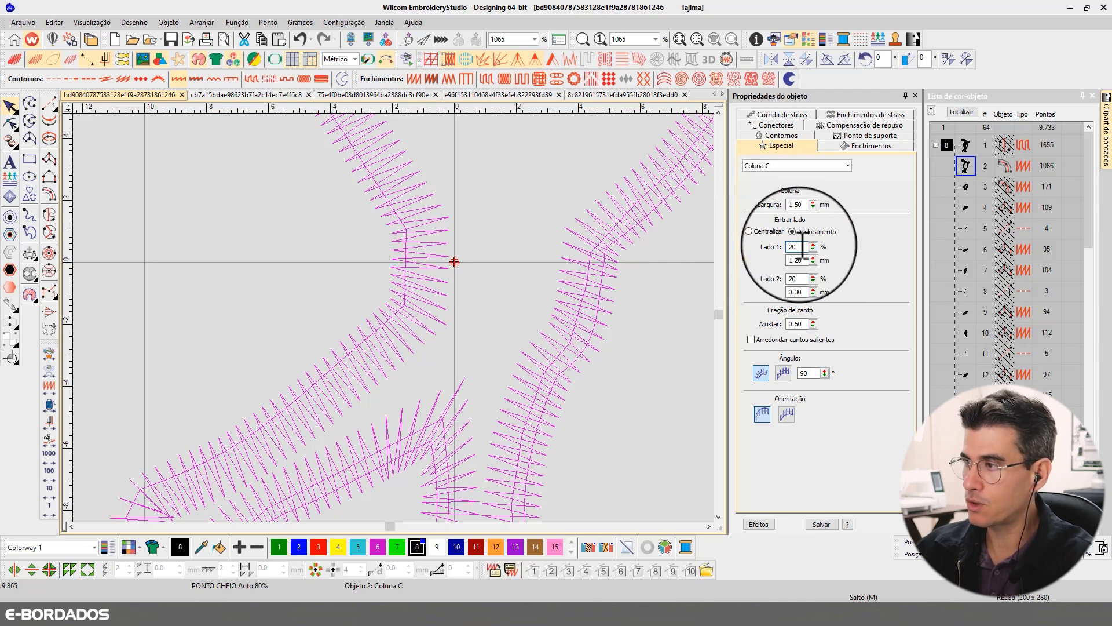
left_click_drag(801, 248, 778, 246)
key("Return")
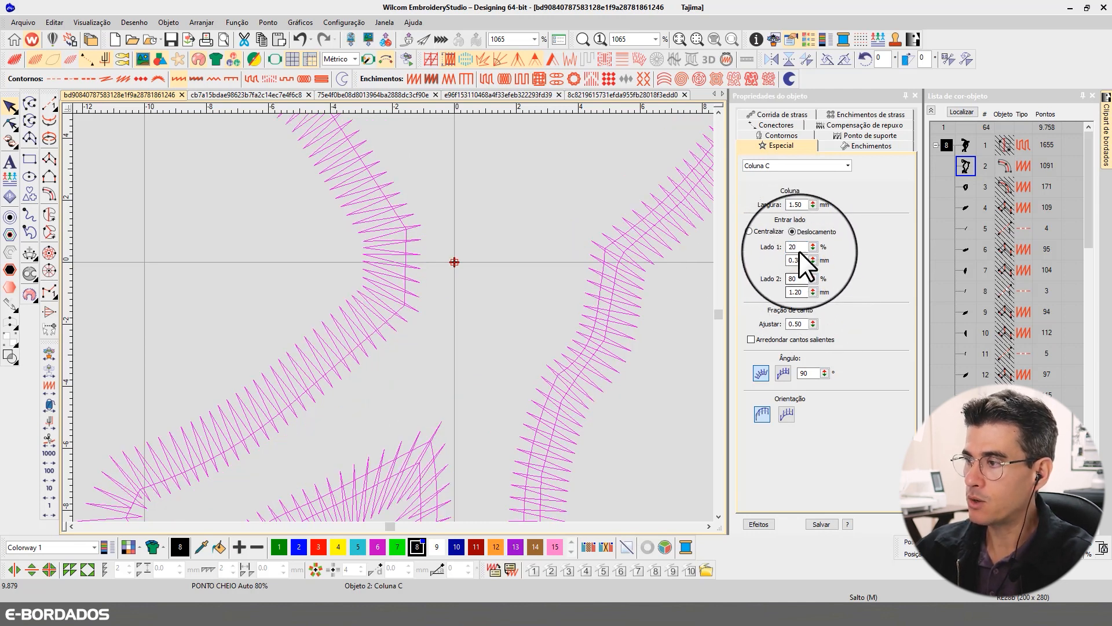
- Shift the outer border inward again with a side 1 offset of 80%
left_click_drag(803, 279, 788, 279)
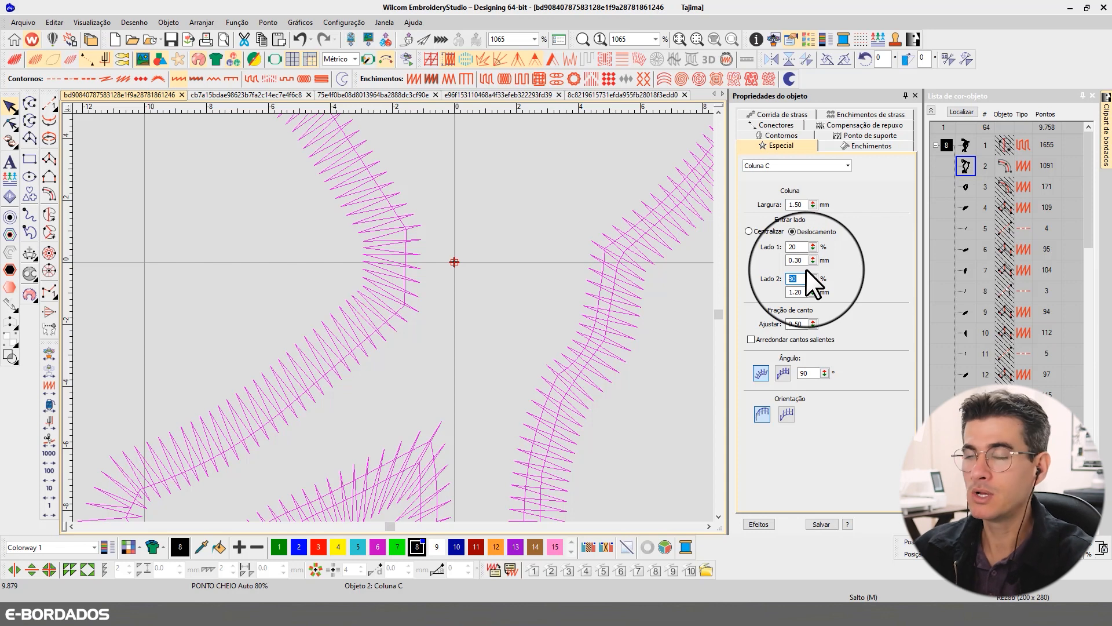
double_click(793, 247)
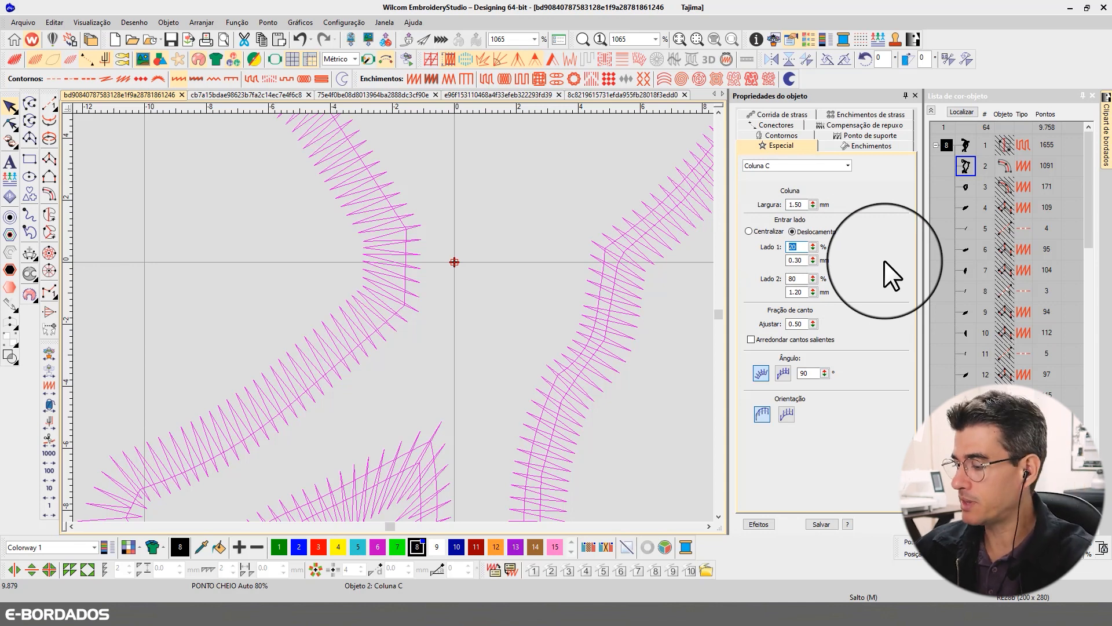
type("80")
key("Return")
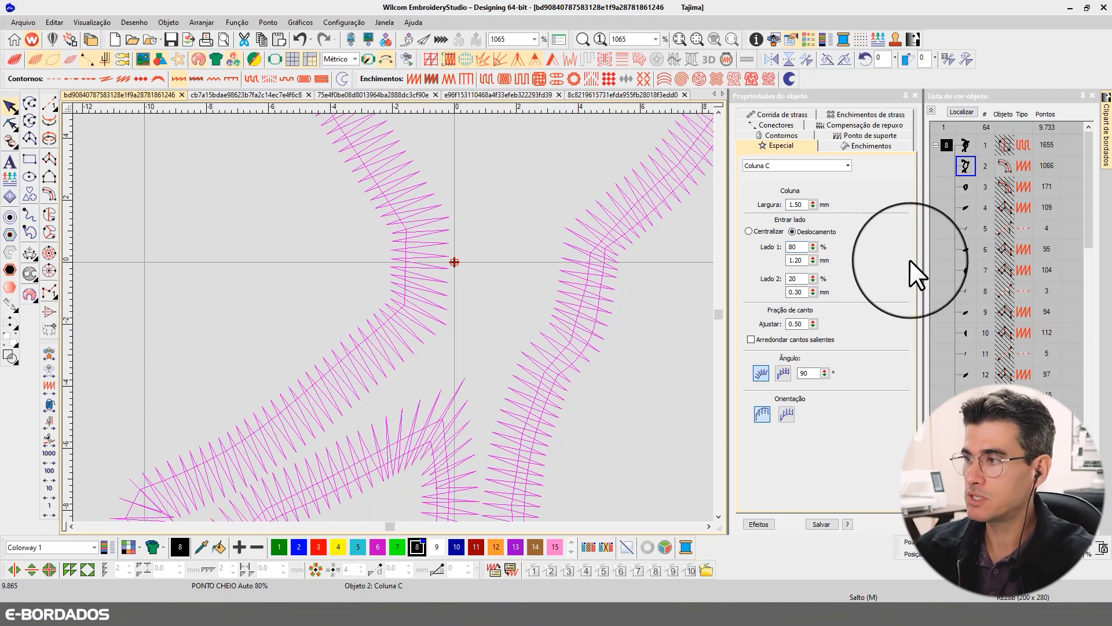
- Set the outer border's side 1 offset back to 20%
left_click_drag(803, 246, 767, 244)
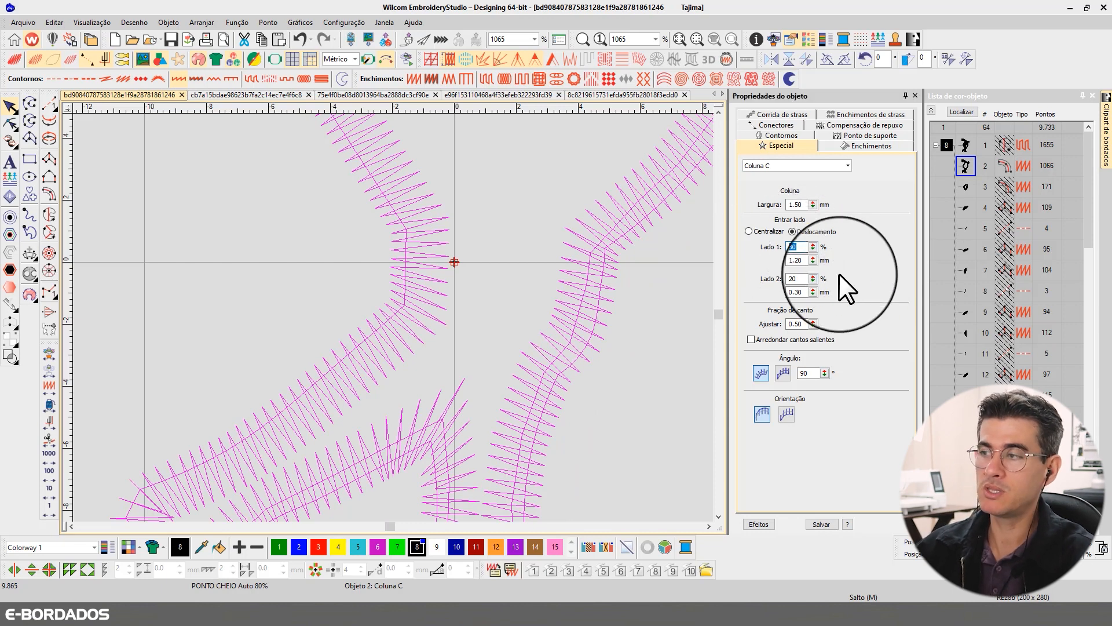
type("20")
key("Return")
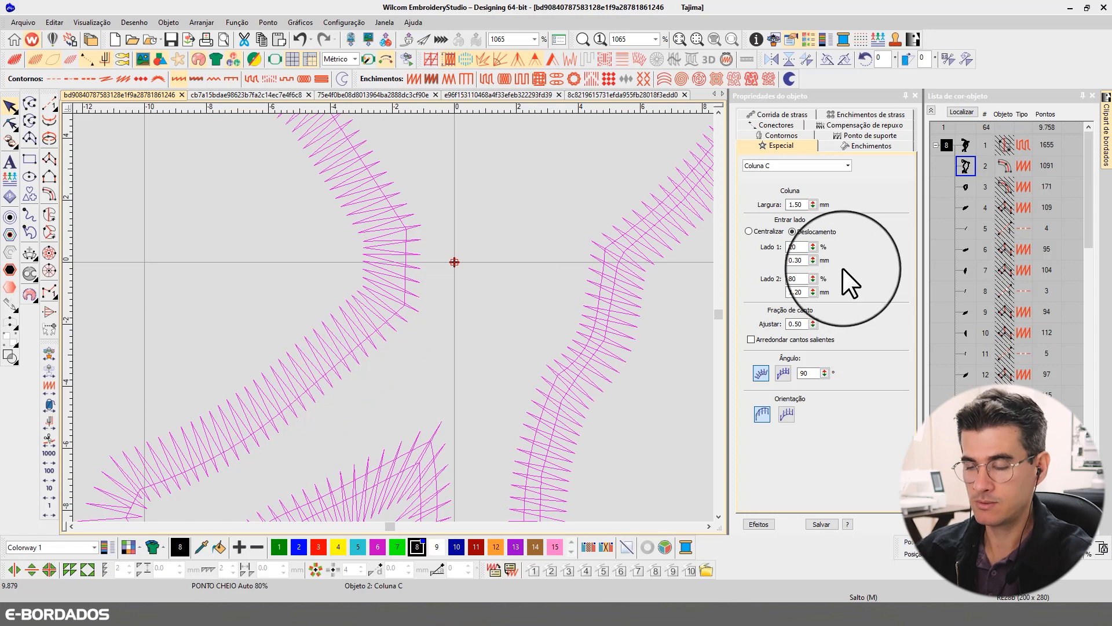
- Show all objects again and inspect the thrower's waist and legs in the realistic stitch preview
key("t")
key("t")
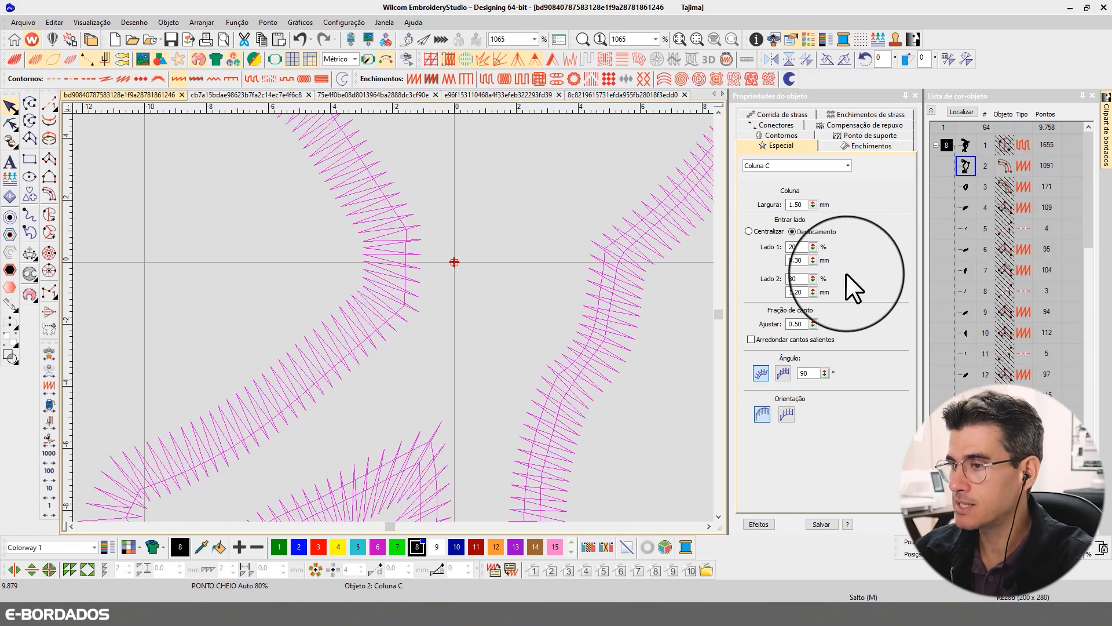
scroll(389, 316, "down", 4)
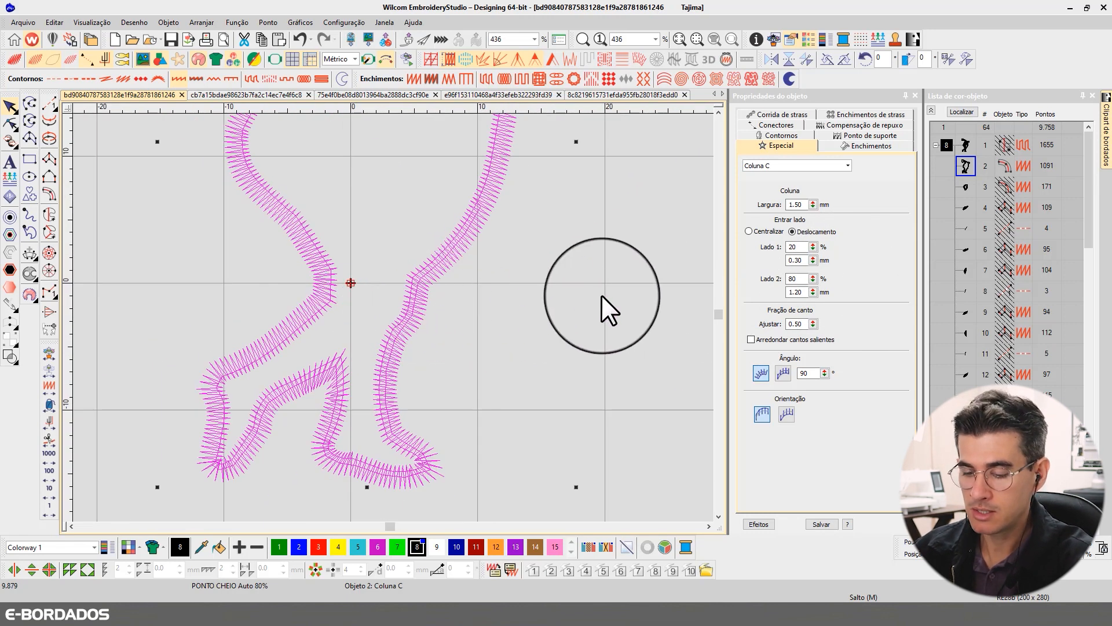
left_click(601, 296)
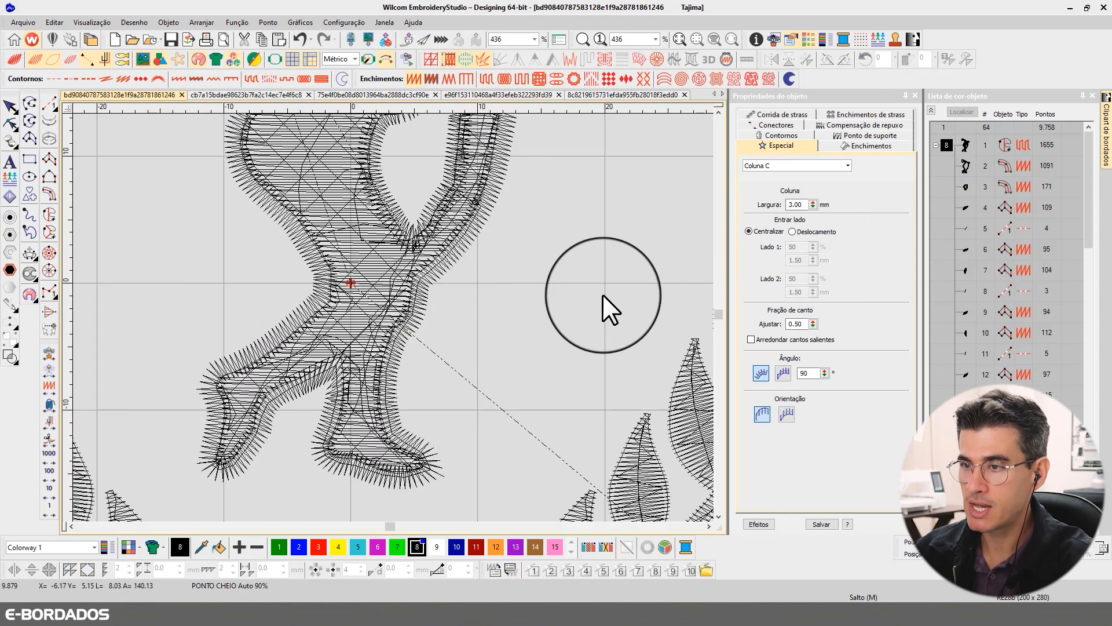
key("t")
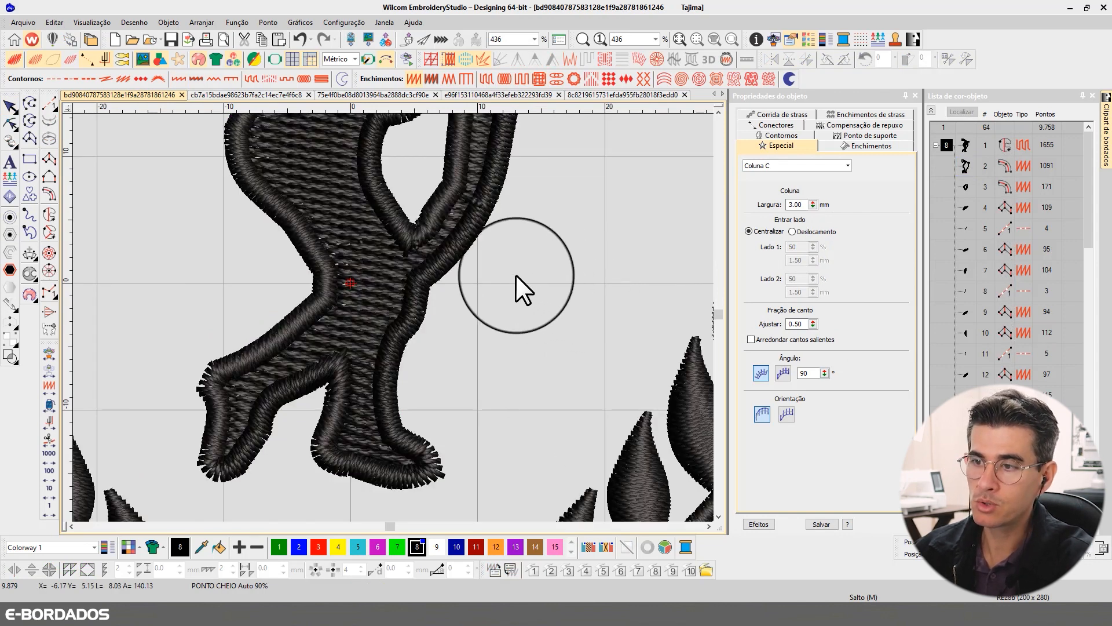
- Switch the border of the figure's inner opening from centred to offset, with side 1 at 20%
left_click(717, 111)
left_click(718, 111)
left_click(717, 111)
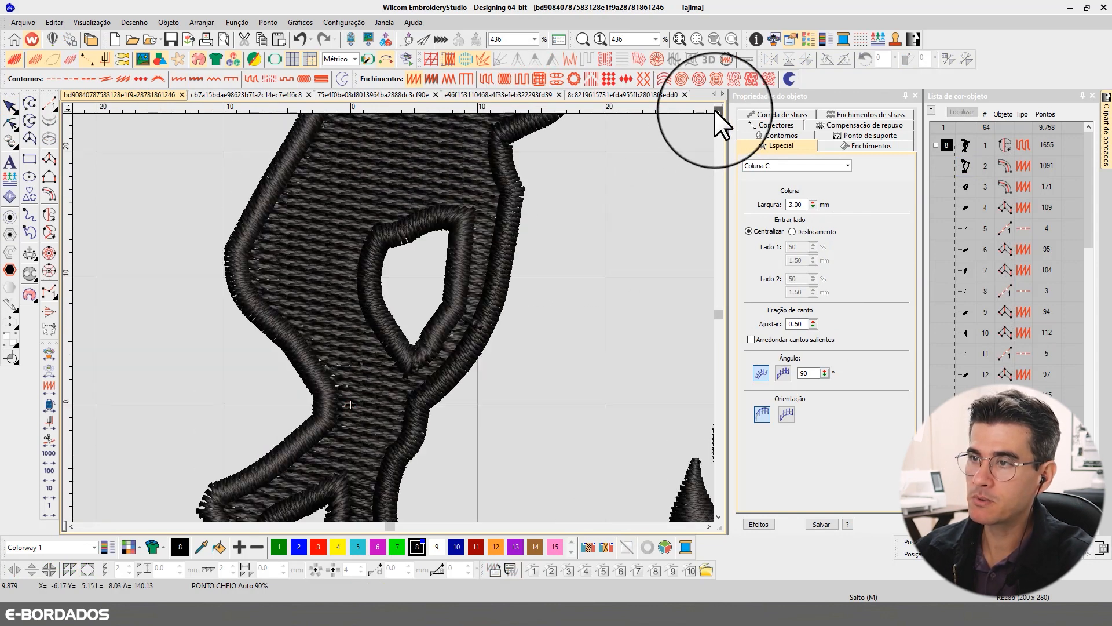
left_click(717, 111)
key("t")
left_click(390, 265)
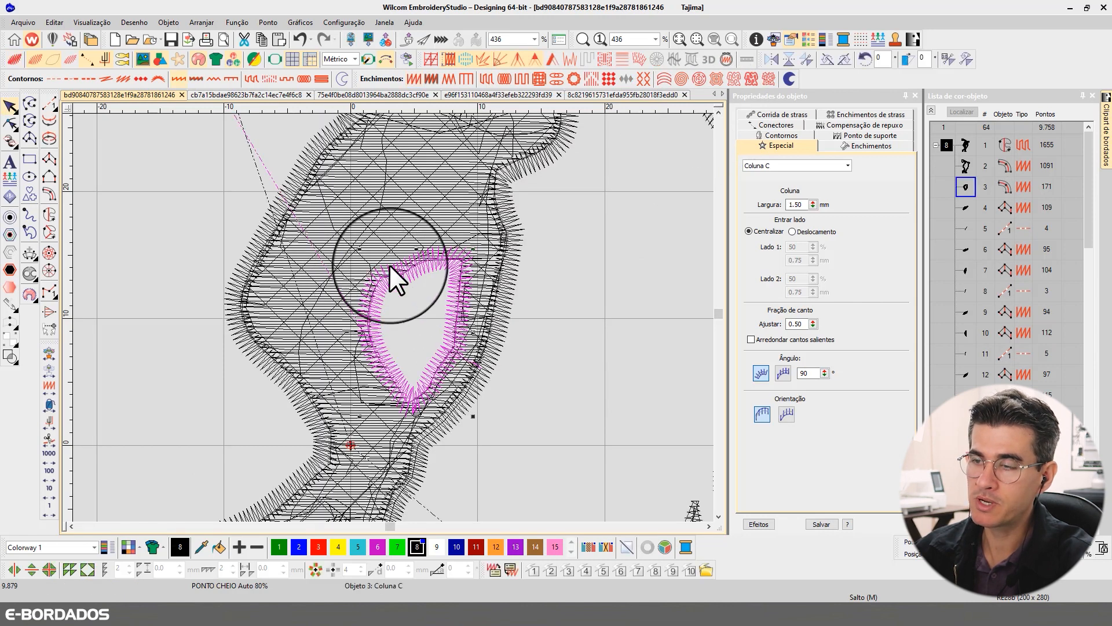
left_click(793, 231)
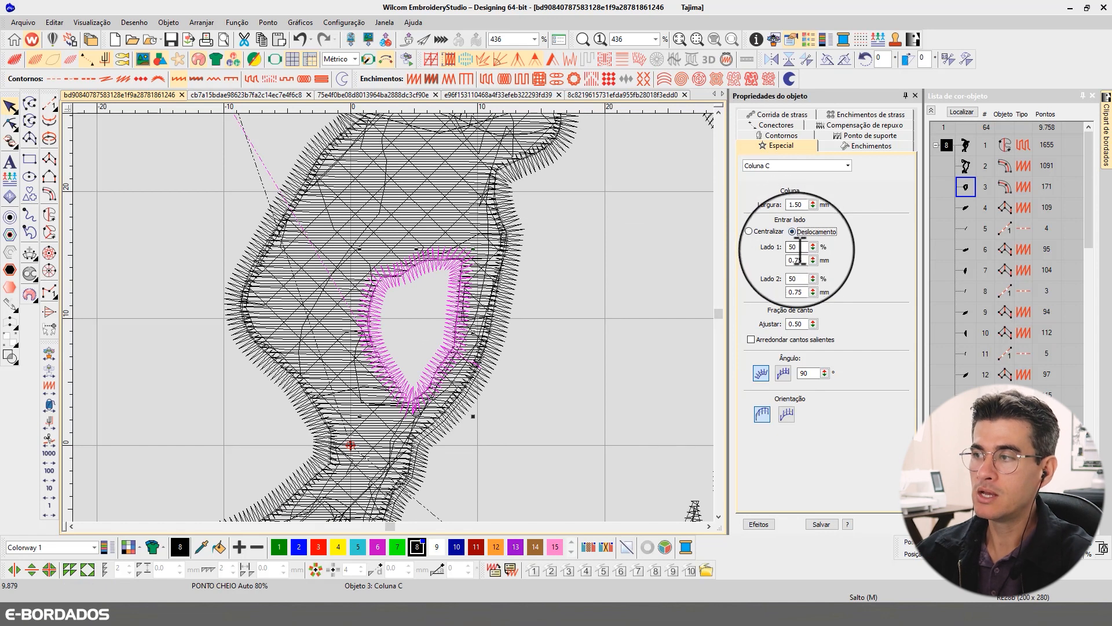
type("20")
key("Return")
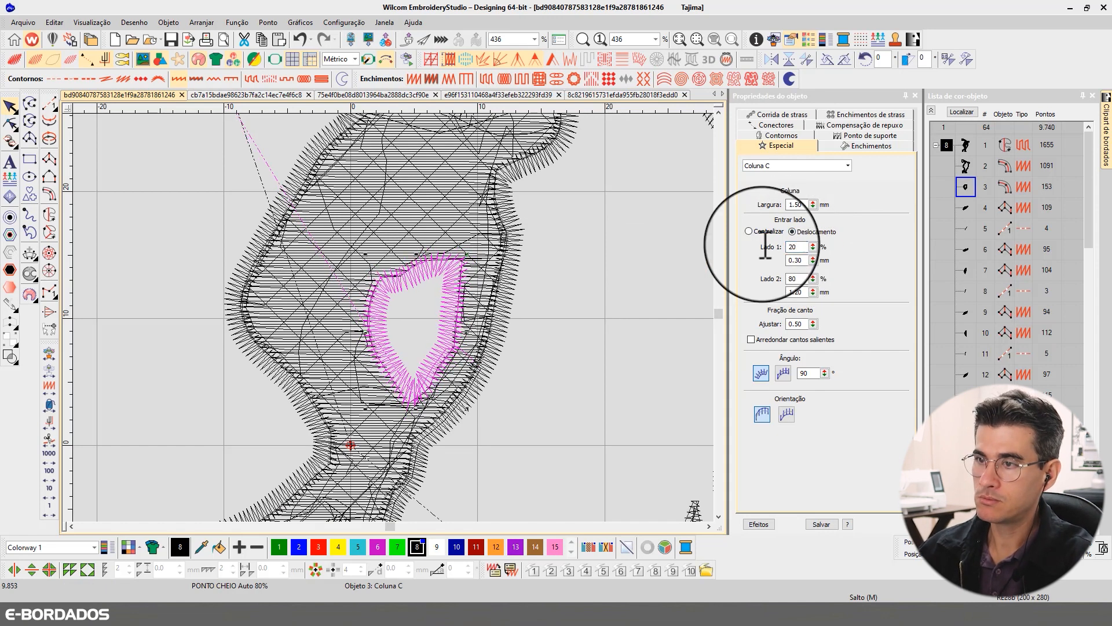
- Compare the side offsets of the inner opening's border and the outer border, alternating between stitch view and realistic preview
key("t")
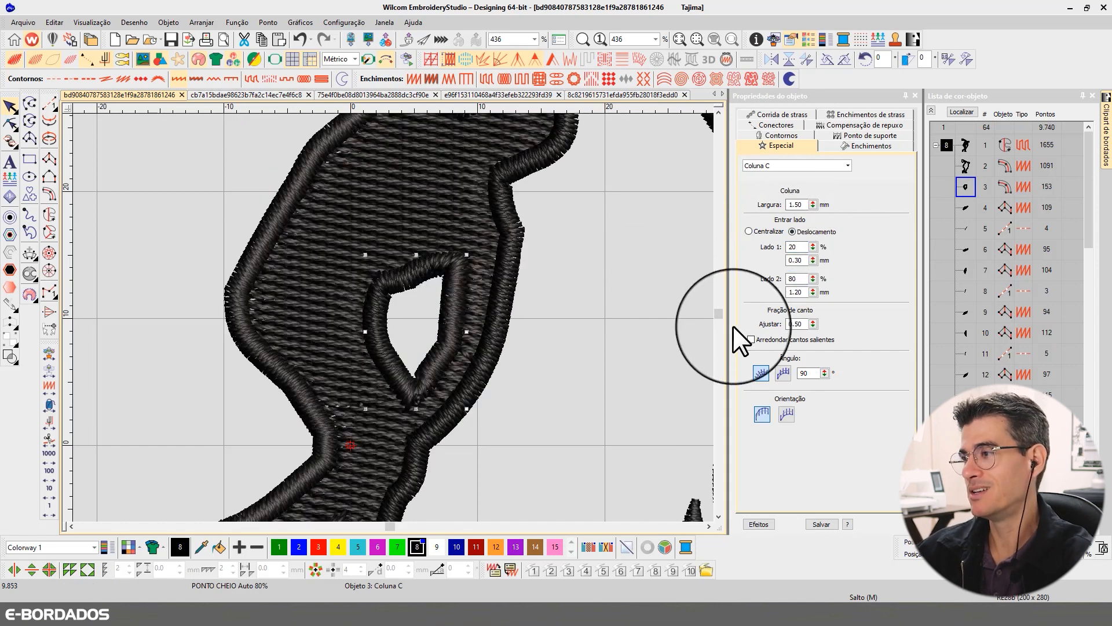
double_click(792, 247)
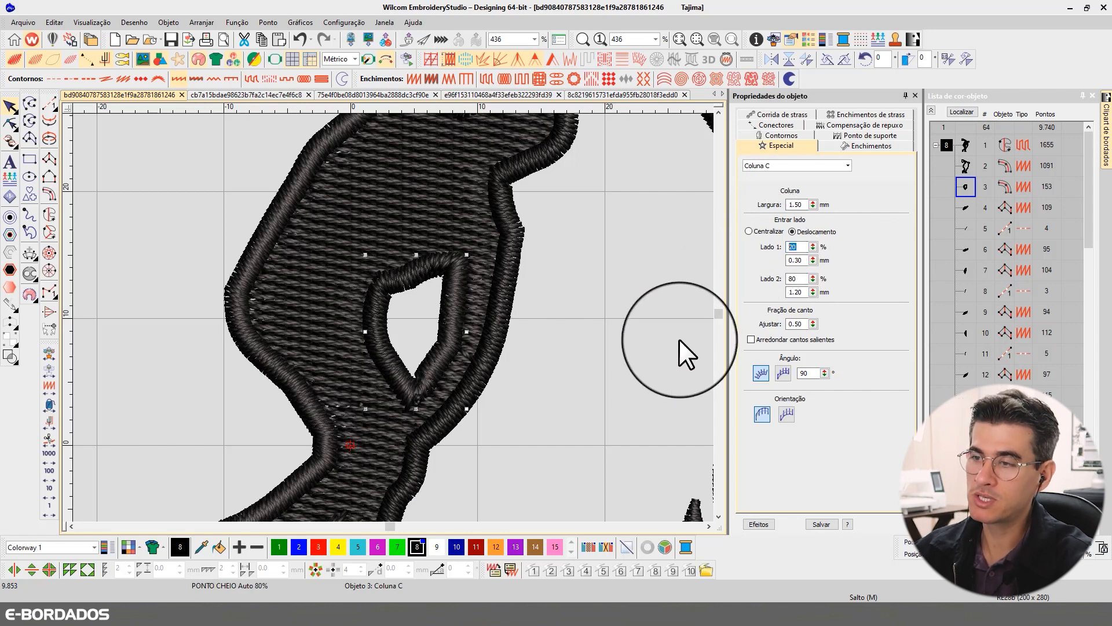
left_click(554, 291)
key("t")
left_click(264, 235)
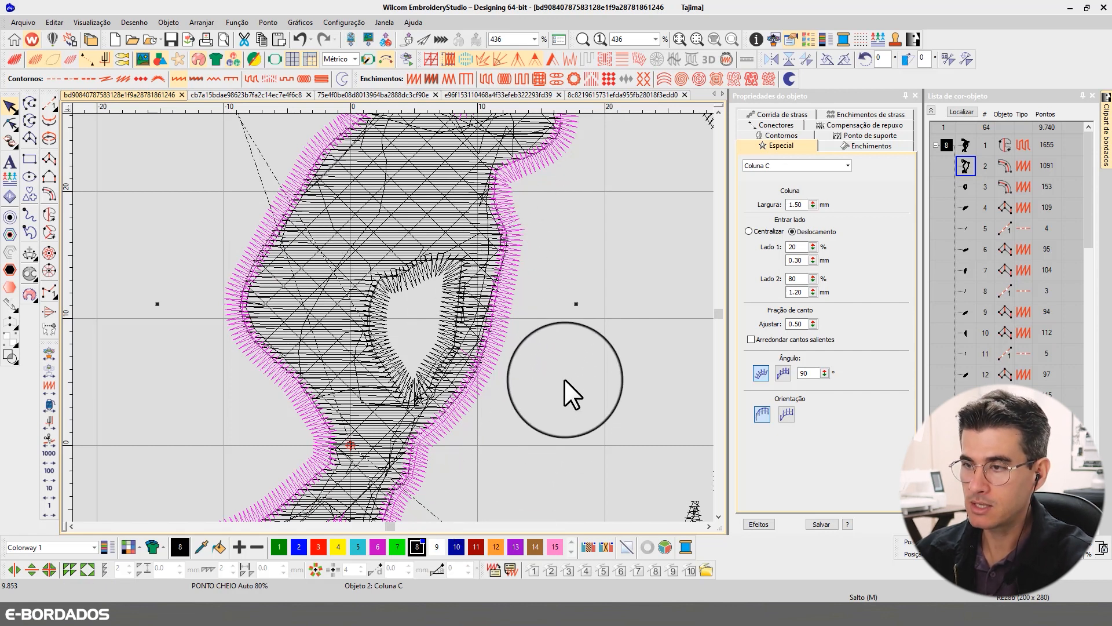
key("t")
key("t")
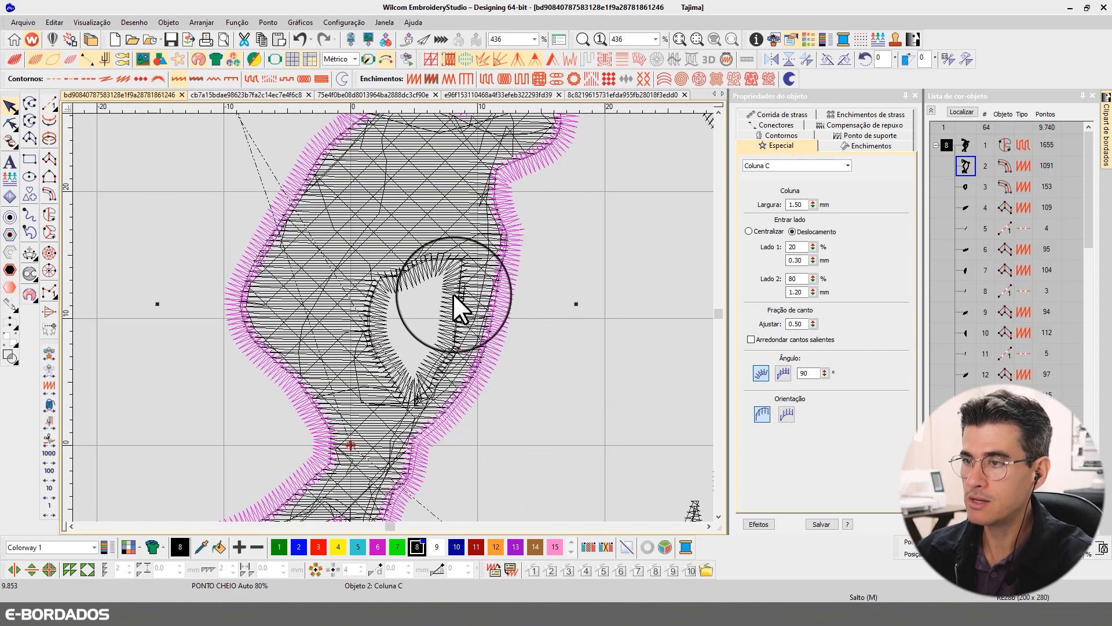
left_click(449, 290)
key("t")
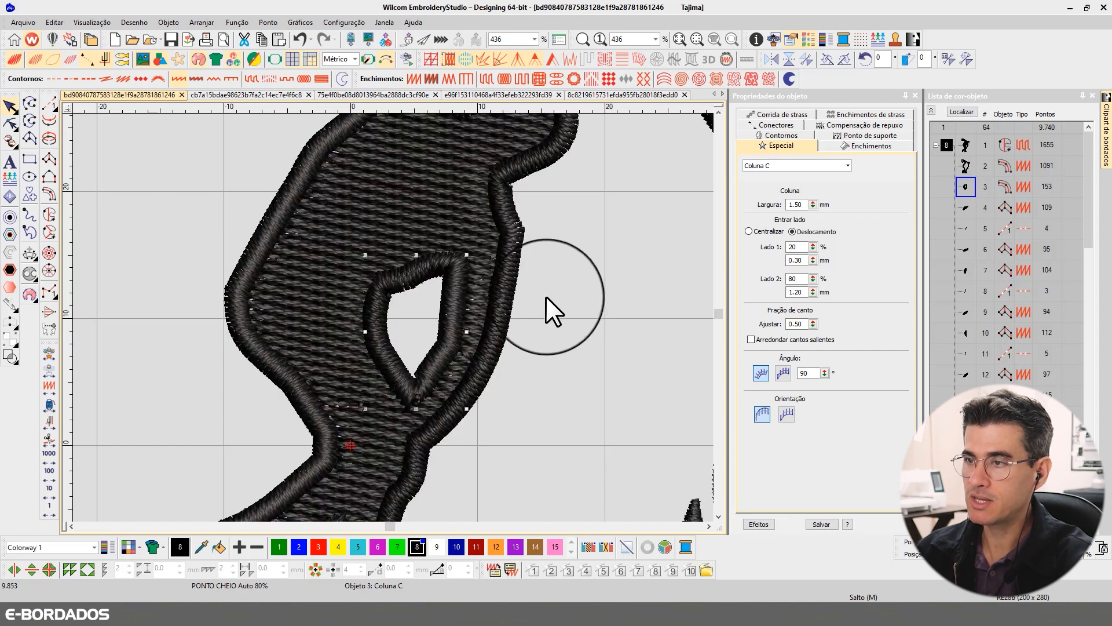
- Examine the whole discus thrower with its offset borders in the realistic preview
scroll(391, 318, "down", 3)
scroll(391, 318, "down", 1)
scroll(393, 318, "up", 1)
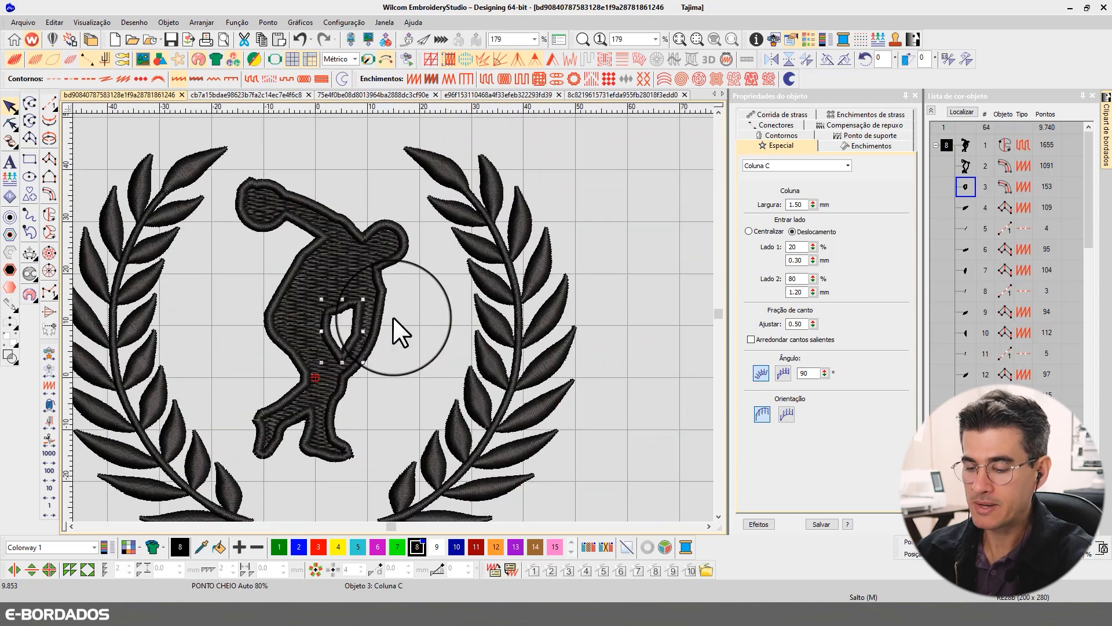
key("z")
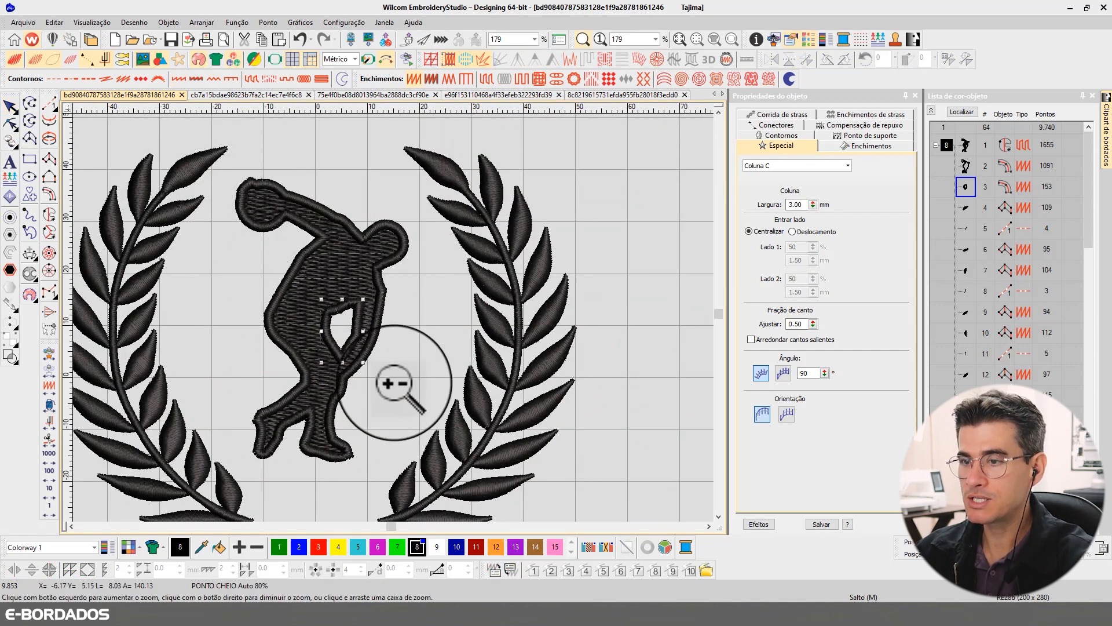
left_click(447, 458)
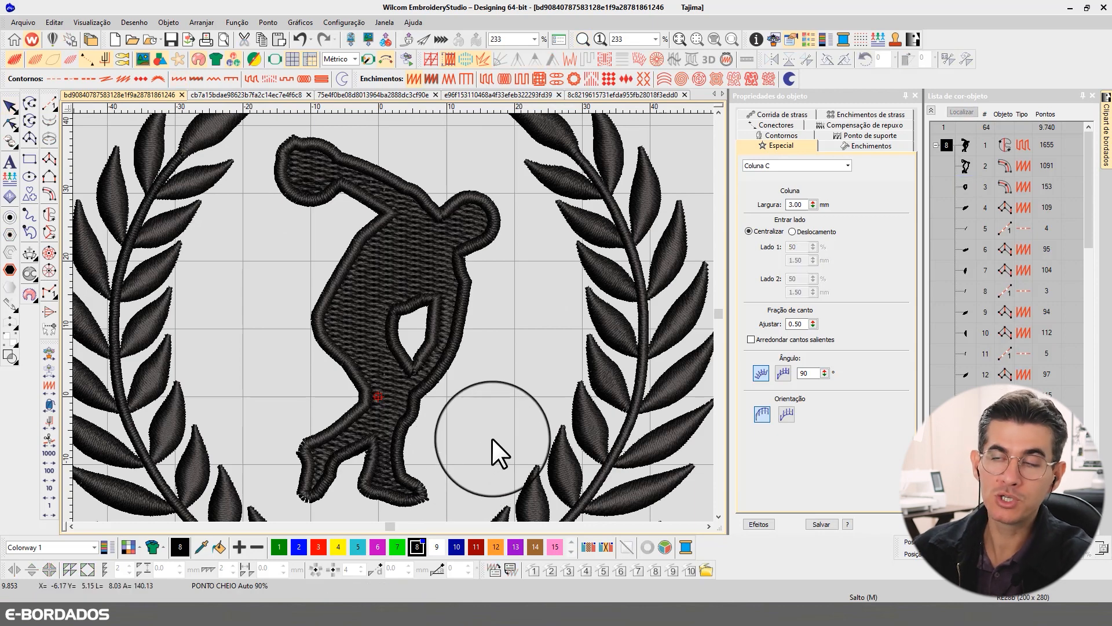
- Compare the column settings of the inner opening's border and the outer border, alternating between stitch view and realistic preview
key("t")
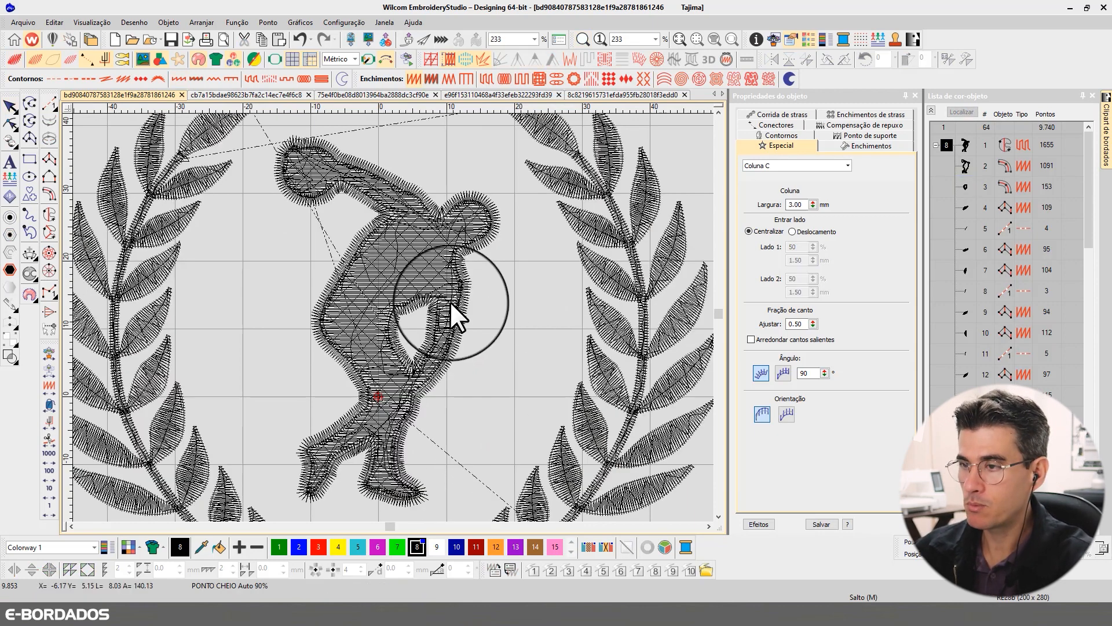
left_click(450, 302)
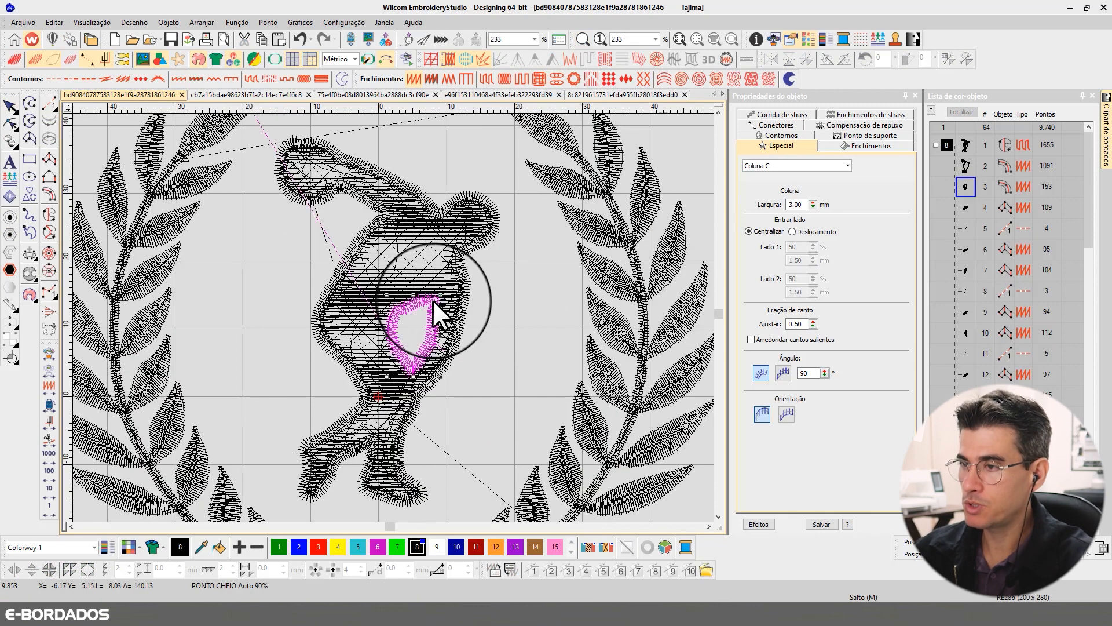
left_click(466, 280)
key("t")
key("t")
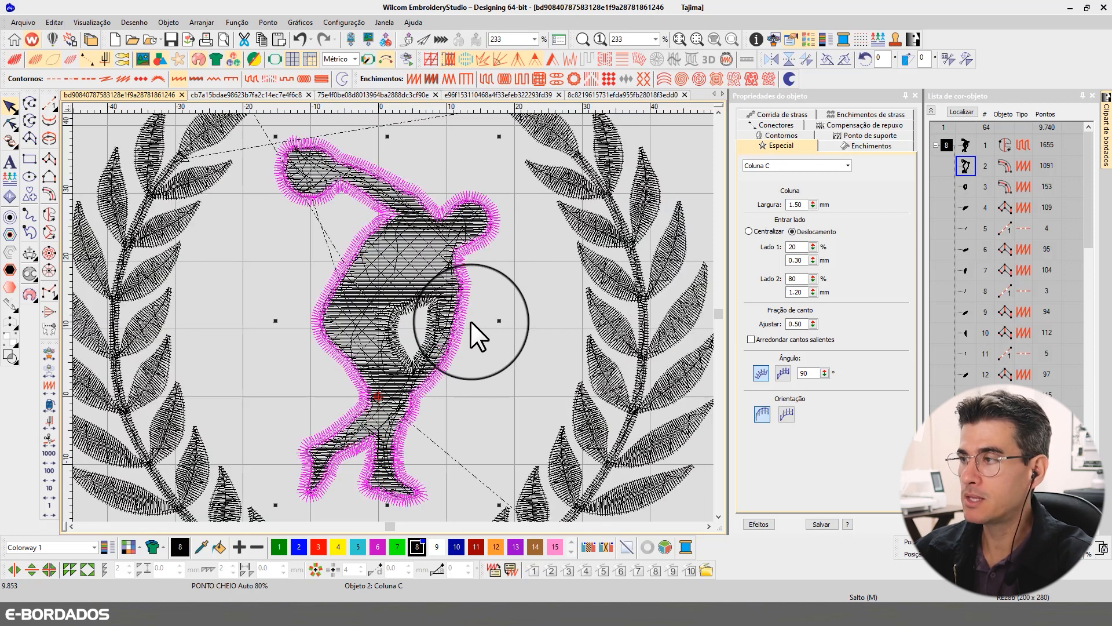
key("t")
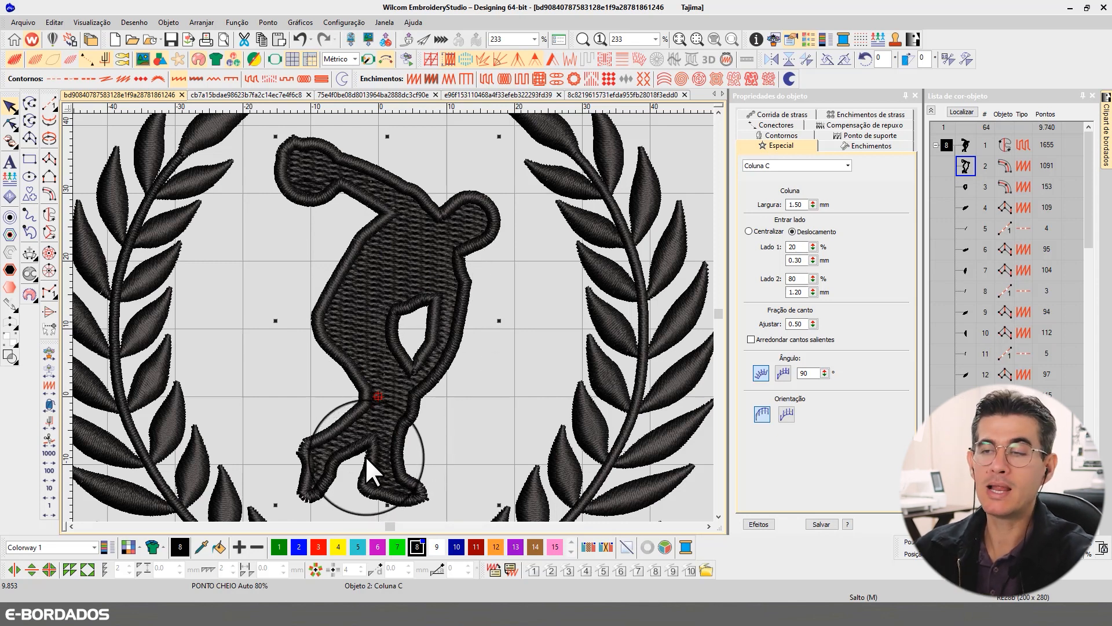
key("t")
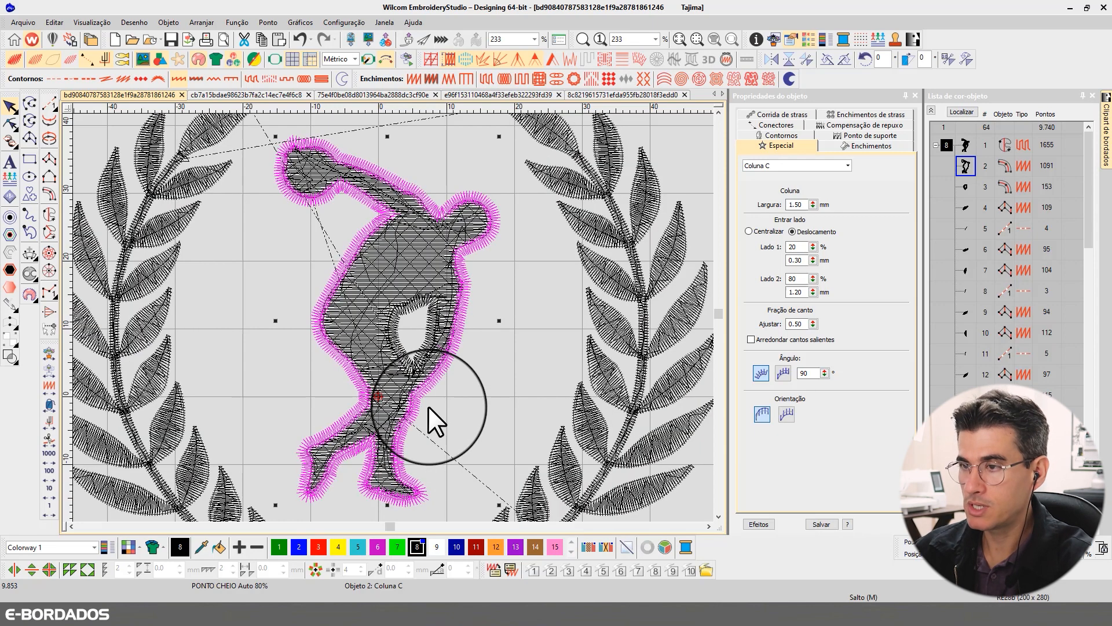
- Enable the first underlay on both the outer border and the inner opening's border, using the Zigue-zague type
left_click(415, 308, "ctrl")
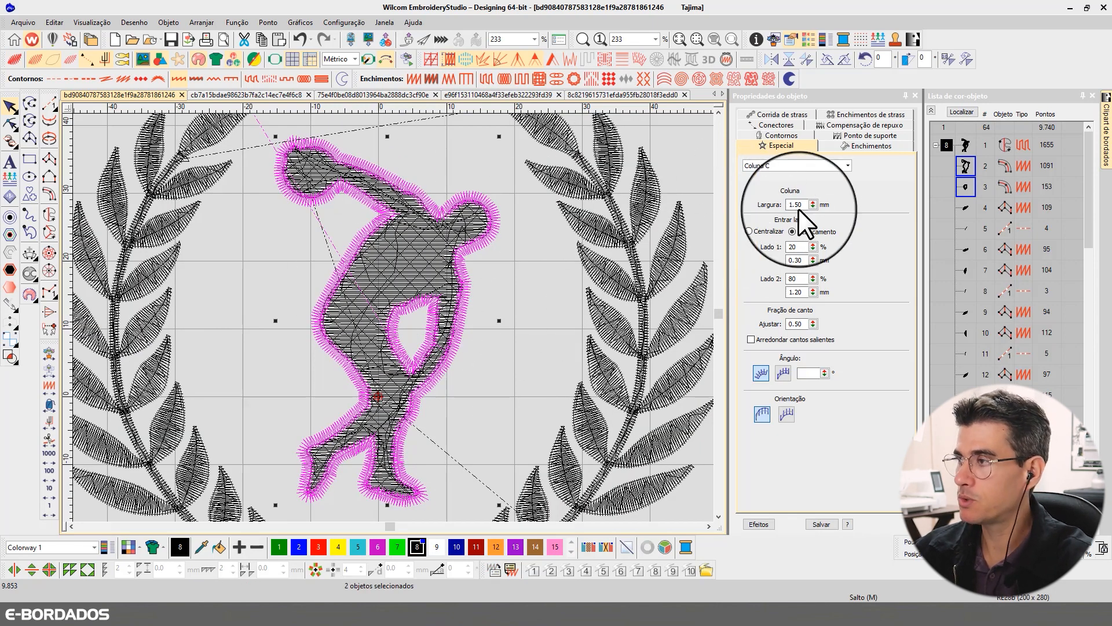
left_click(863, 137)
left_click(775, 168)
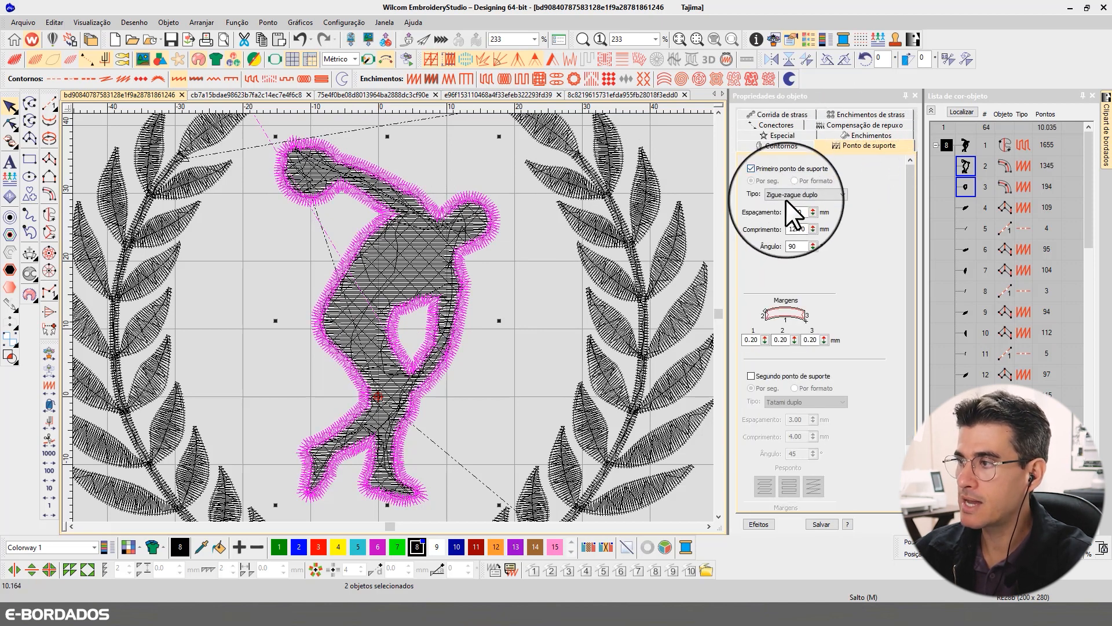
left_click(785, 195)
left_click(786, 214)
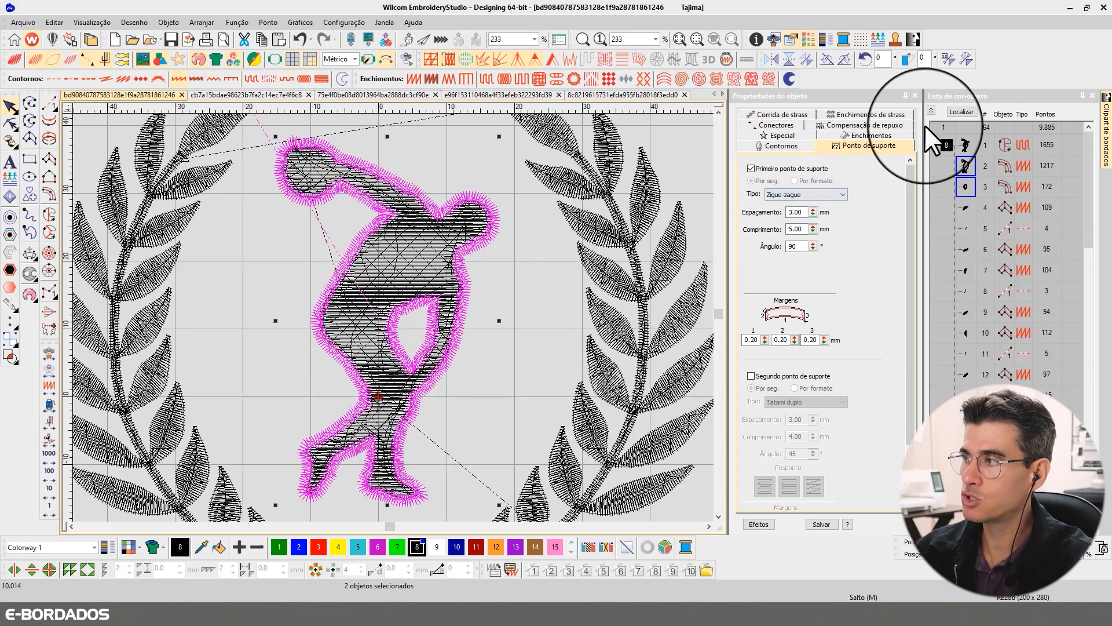
left_click(961, 111)
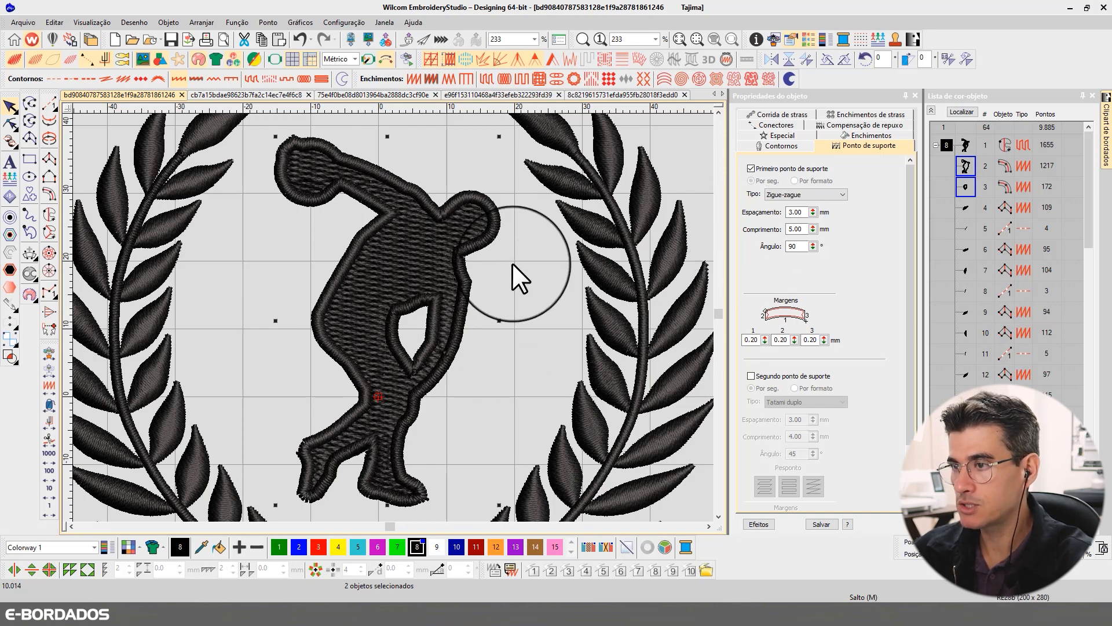
- Examine the thrower and the whole emblem with its lettering in the realistic preview
key("t")
key("t")
scroll(516, 268, "down", 2)
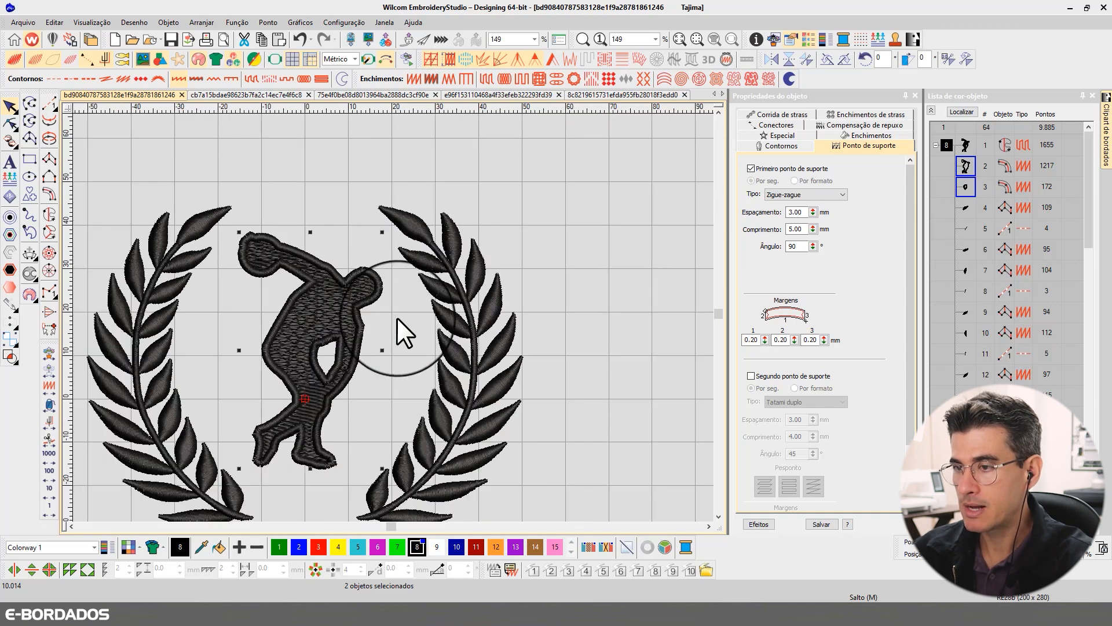
scroll(392, 319, "up", 1)
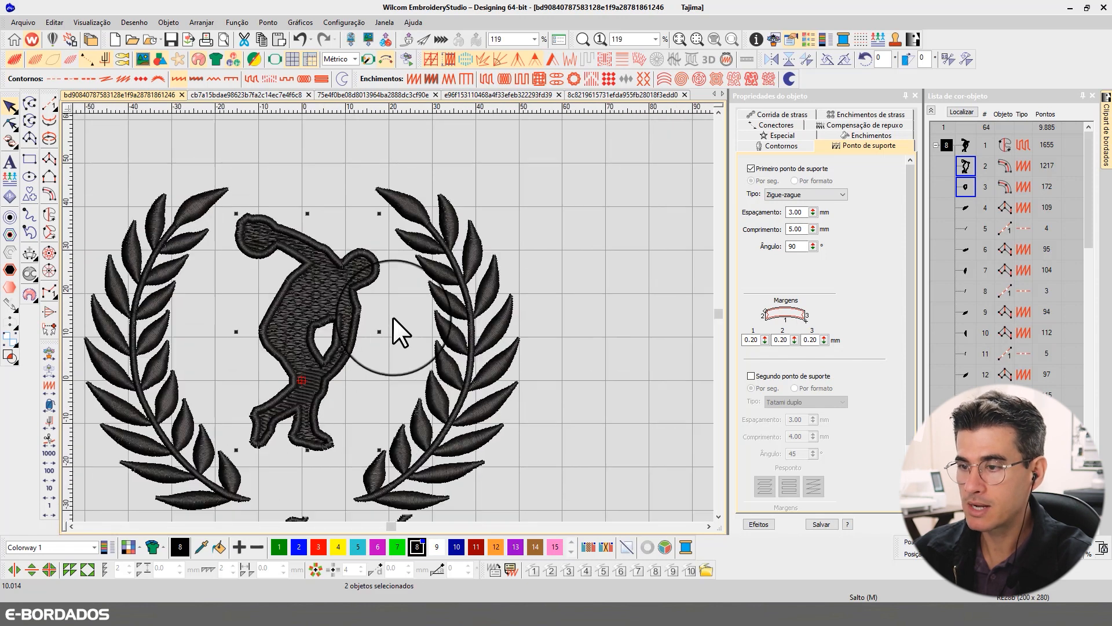
scroll(394, 312, "down", 1)
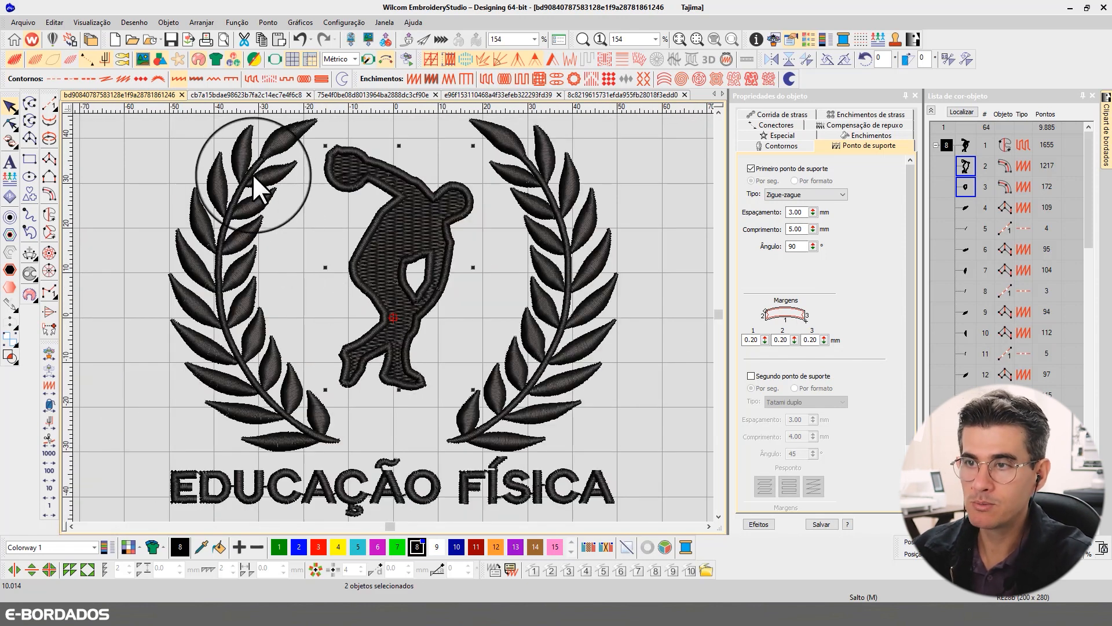
- Check the first underlay of the laurel branch's stem on the thrower's left in stitch view, and review the complete emblem
left_click(237, 188)
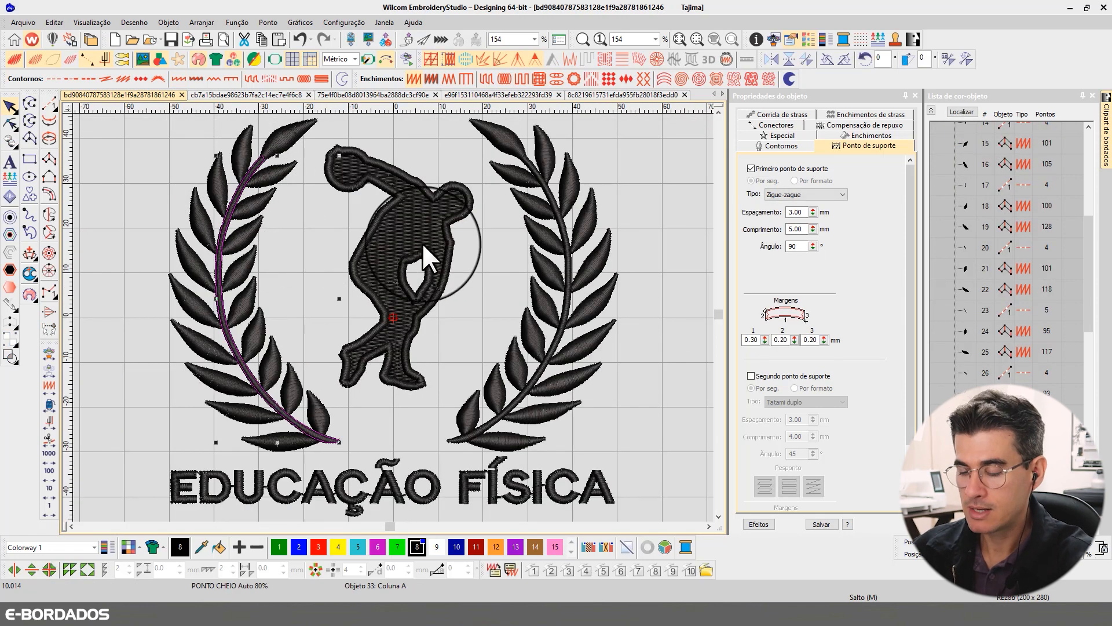
key("t")
scroll(328, 249, "up", 2)
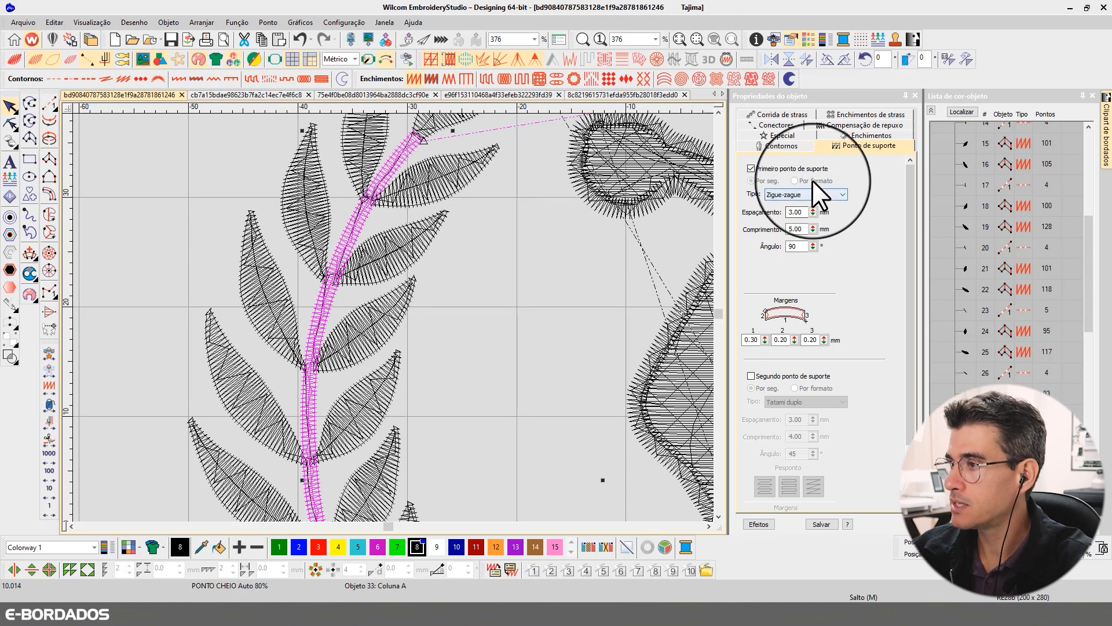
scroll(397, 330, "down", 2)
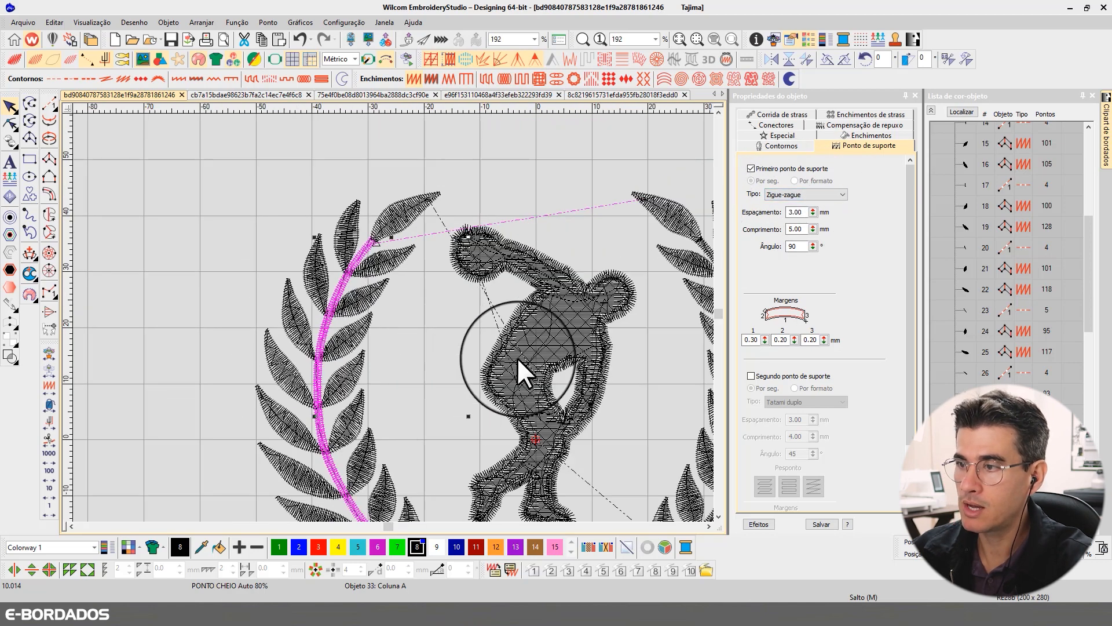
key("t")
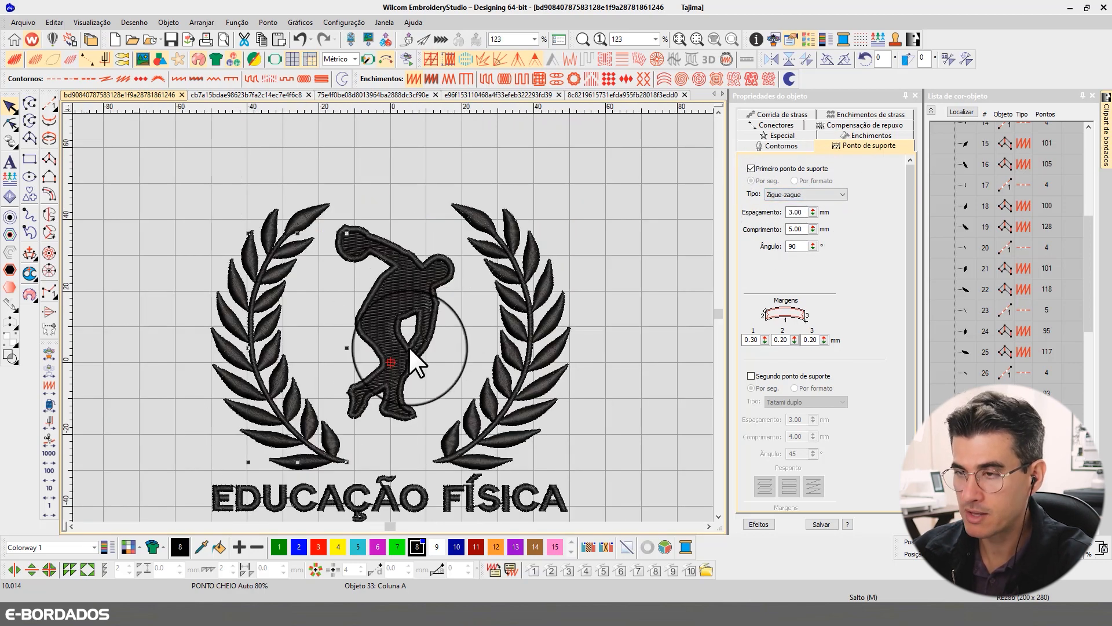
key("b")
left_click_drag(200, 197, 523, 441)
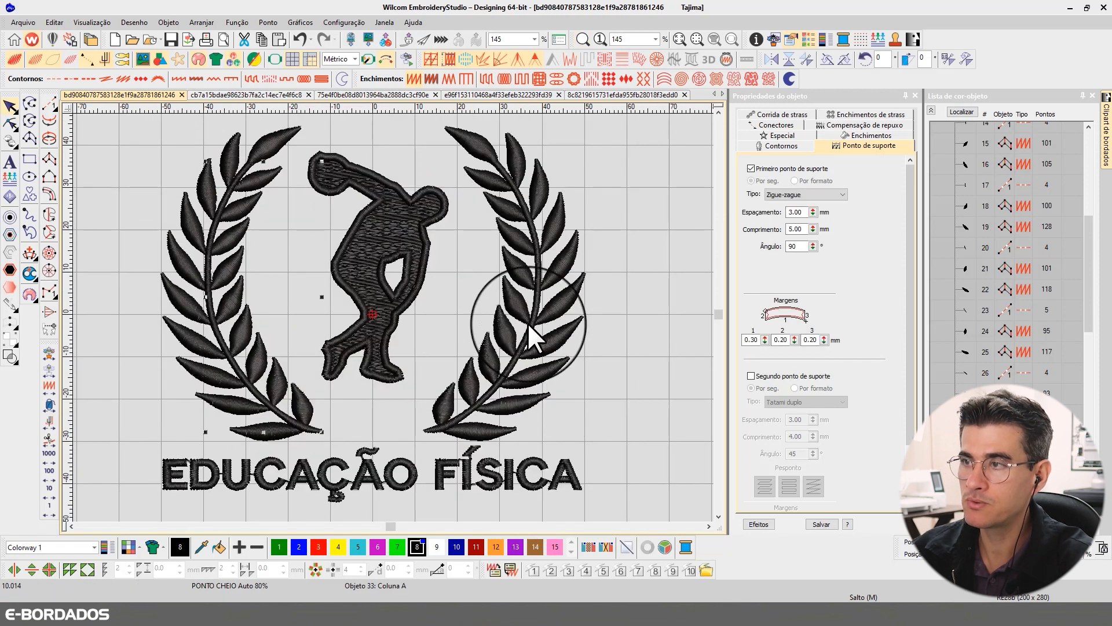
key("Escape")
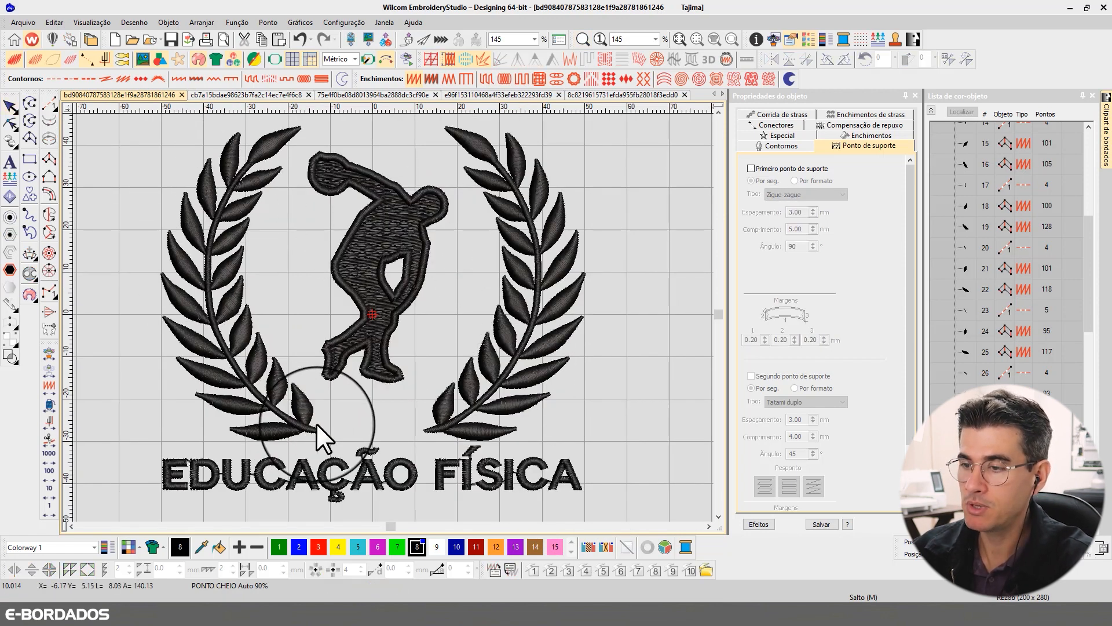
- Turn off the second underlay of the EDUCAÇÃO FÍSICA lettering and set its first underlay type to Corrida centrada
left_click(304, 476)
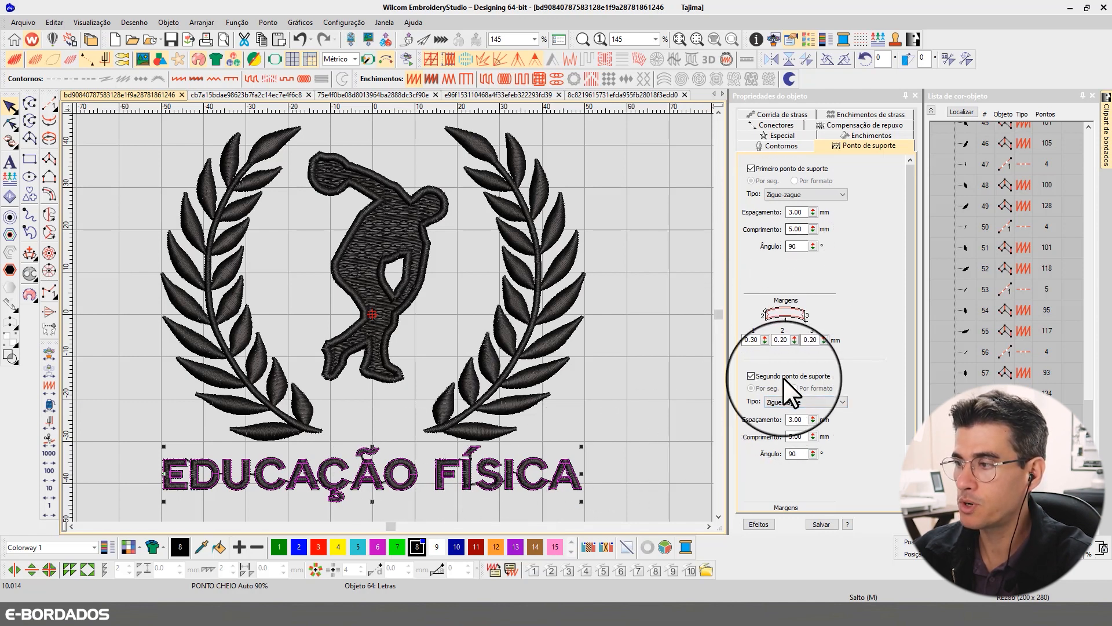
left_click(763, 374)
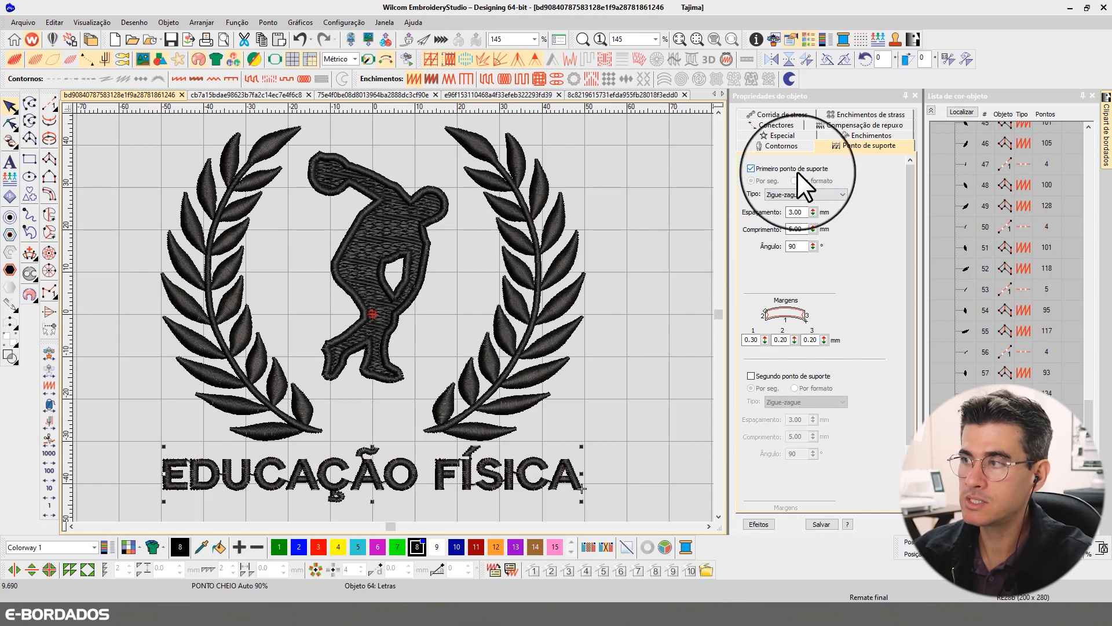
left_click(791, 196)
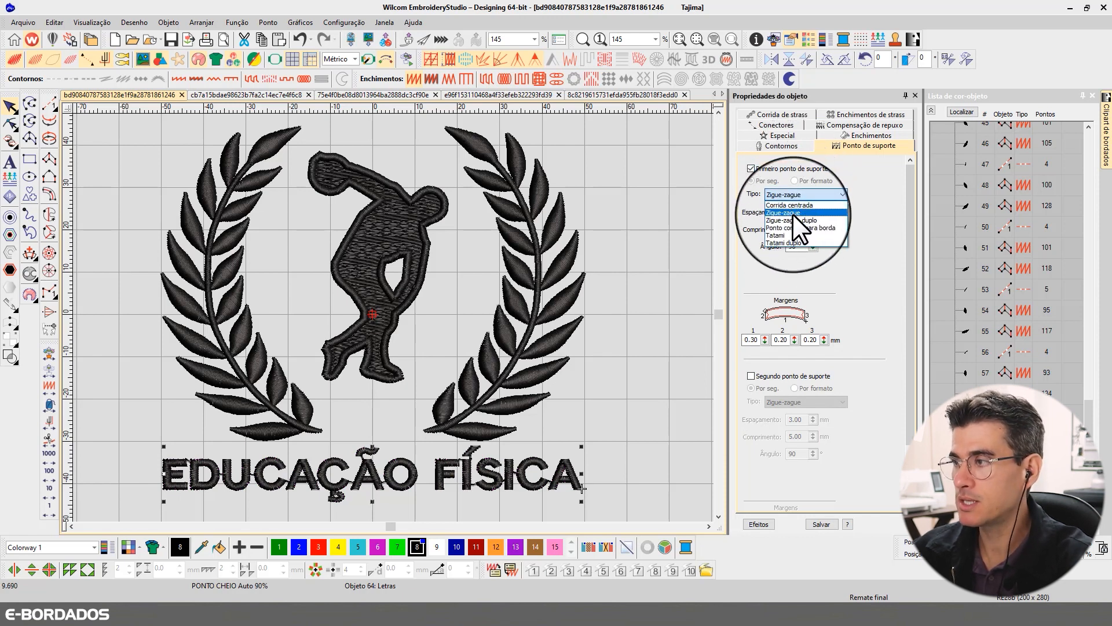
left_click(790, 205)
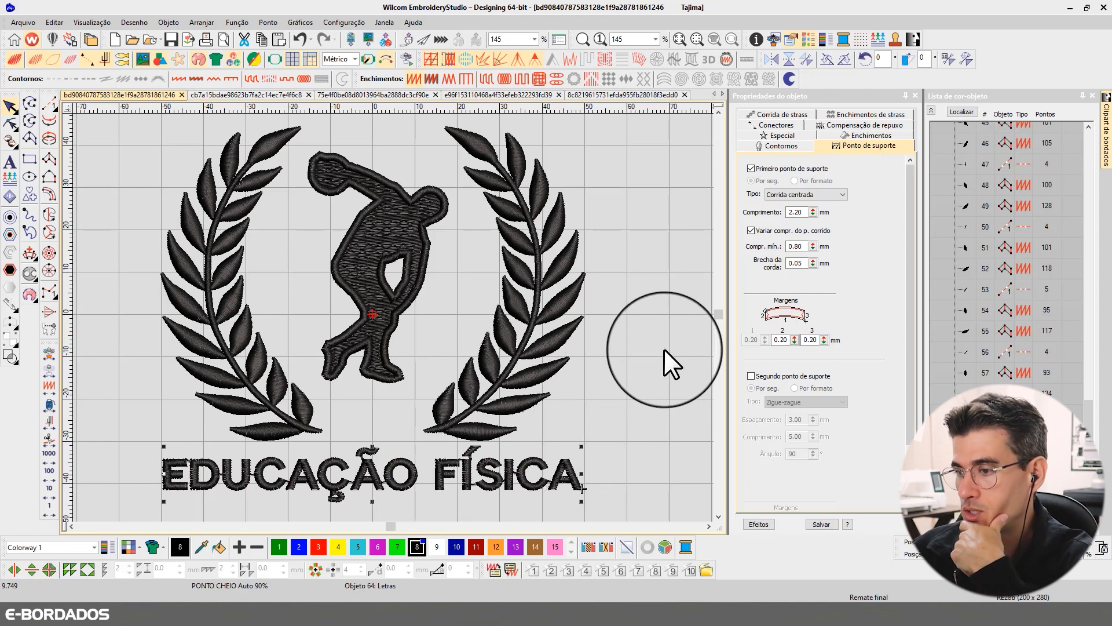
- Compare the automatic satin spacing of the lettering, the right laurel's leaves and stem, and the thrower's outer border
left_click(844, 135)
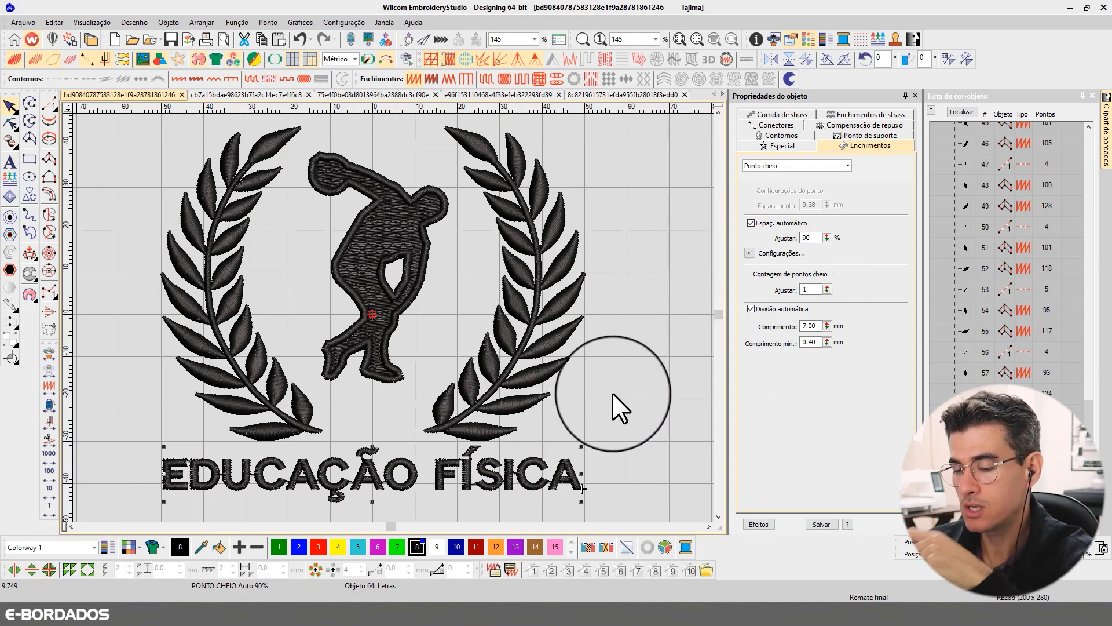
left_click(562, 340)
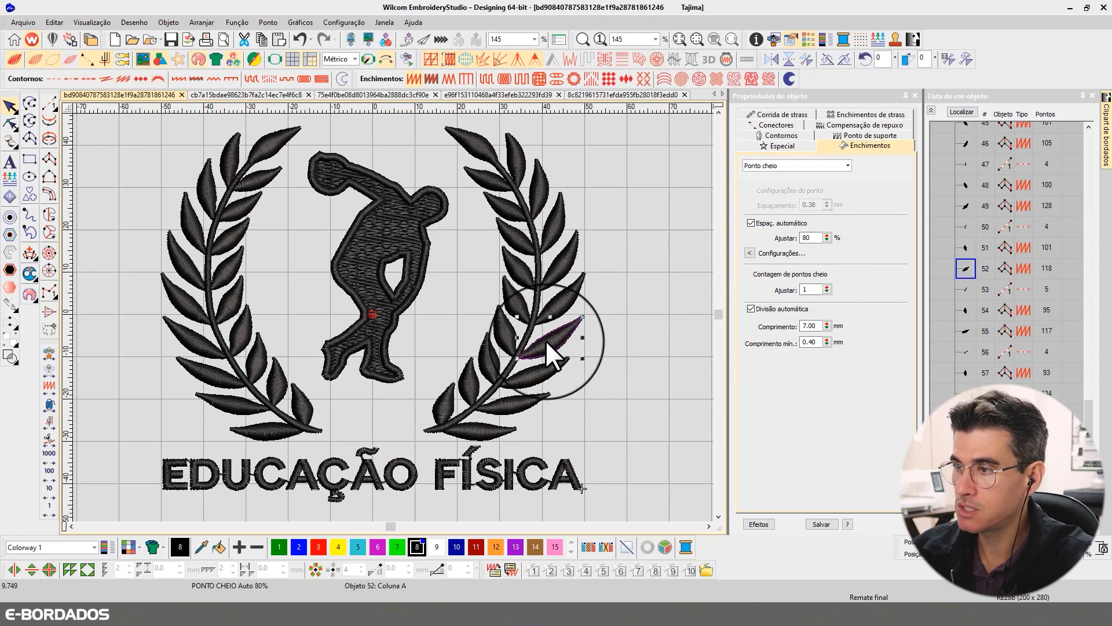
left_click(531, 315)
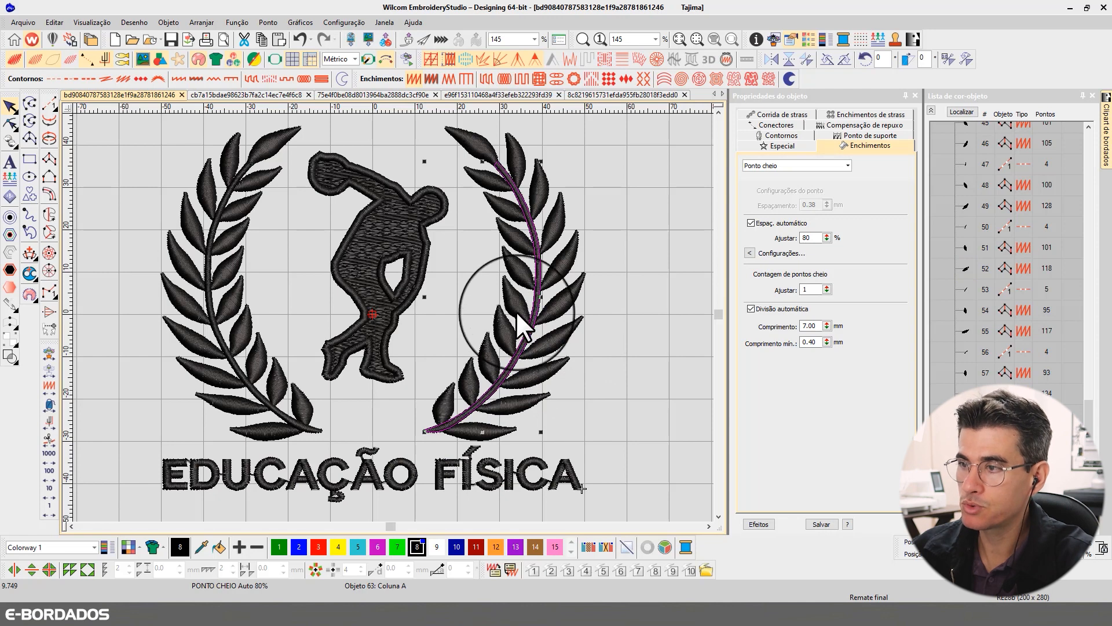
left_click(557, 307)
left_click(539, 349)
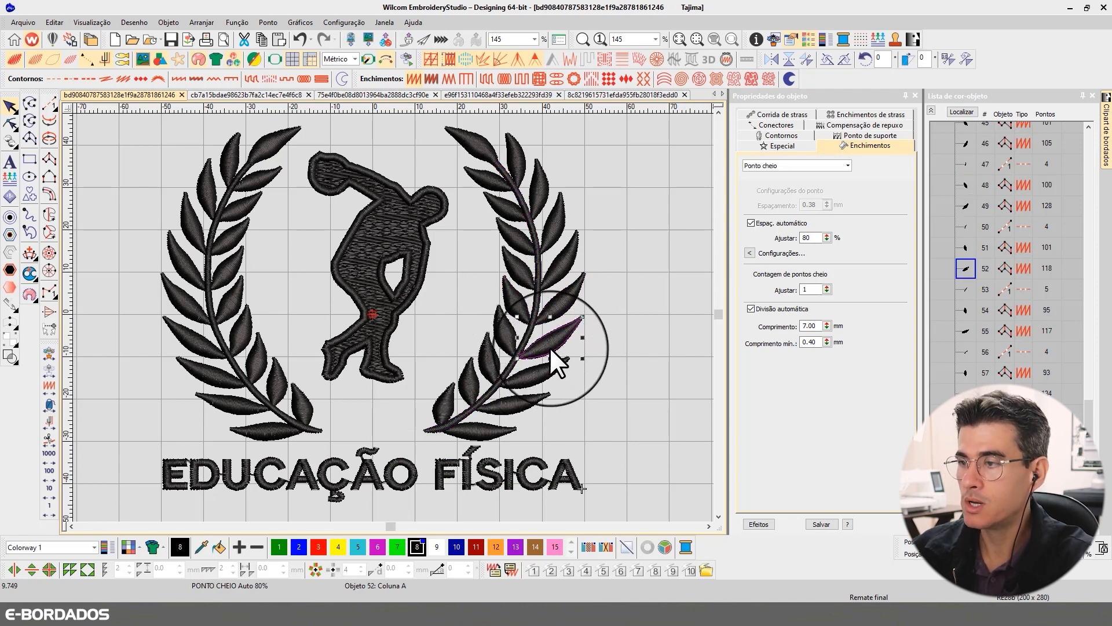
left_click(471, 469)
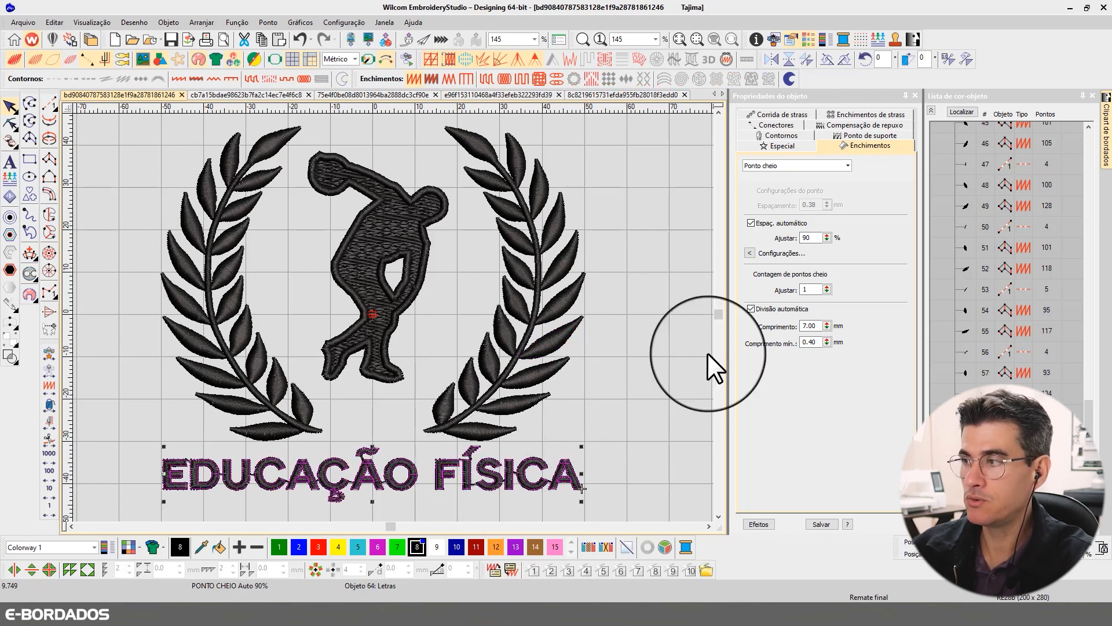
left_click(418, 277)
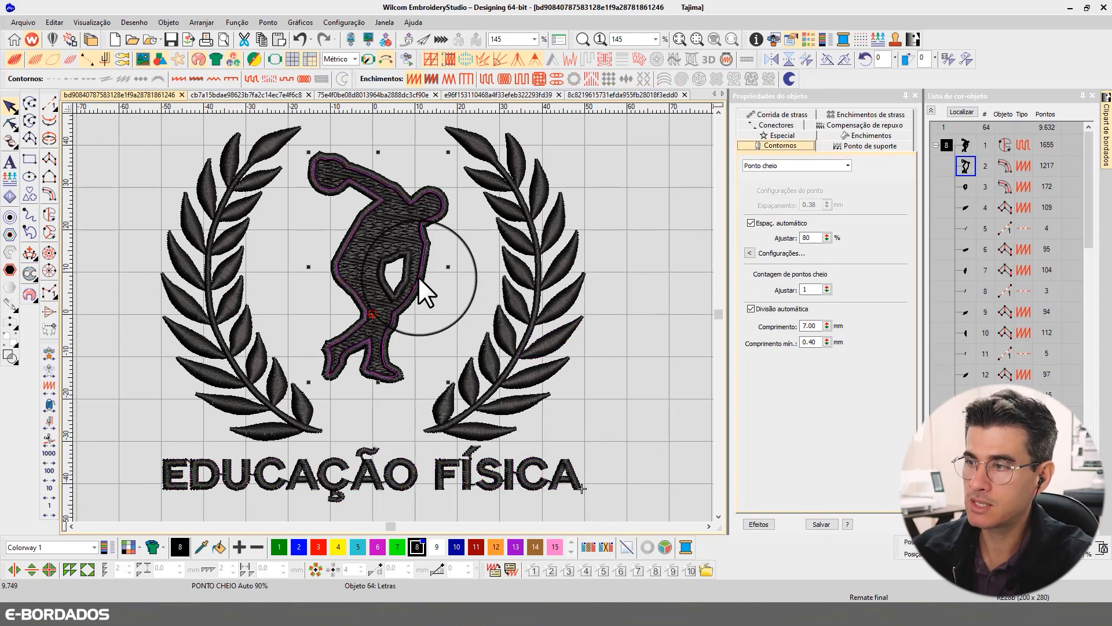
left_click(630, 265)
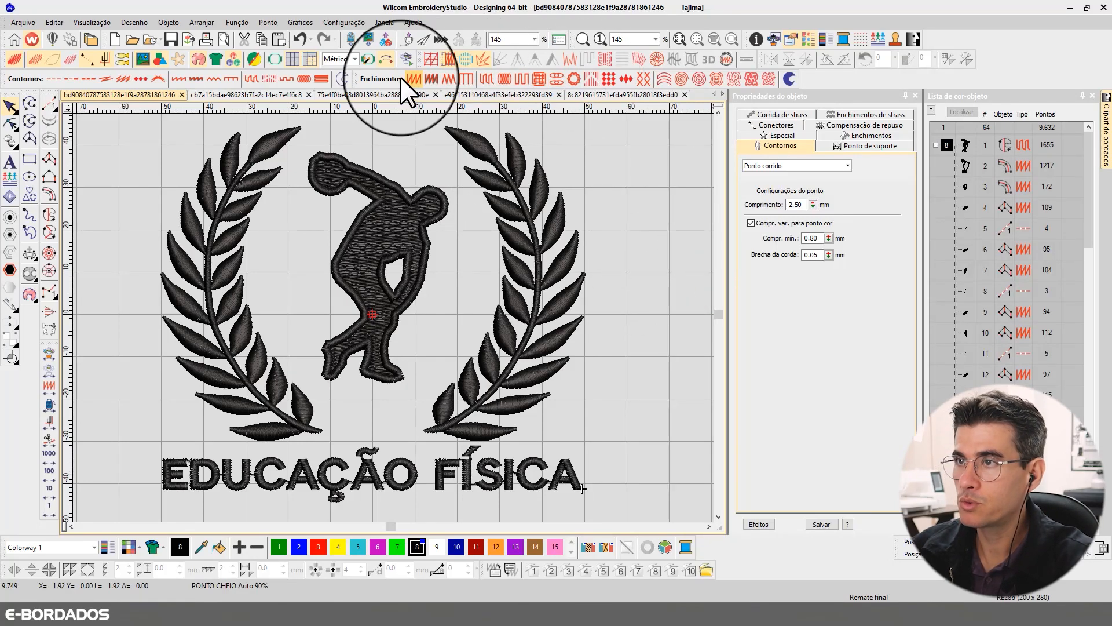
- Apply Início e final automáticos to the design, kept automatically, and inspect the complete emblem
left_click(388, 57)
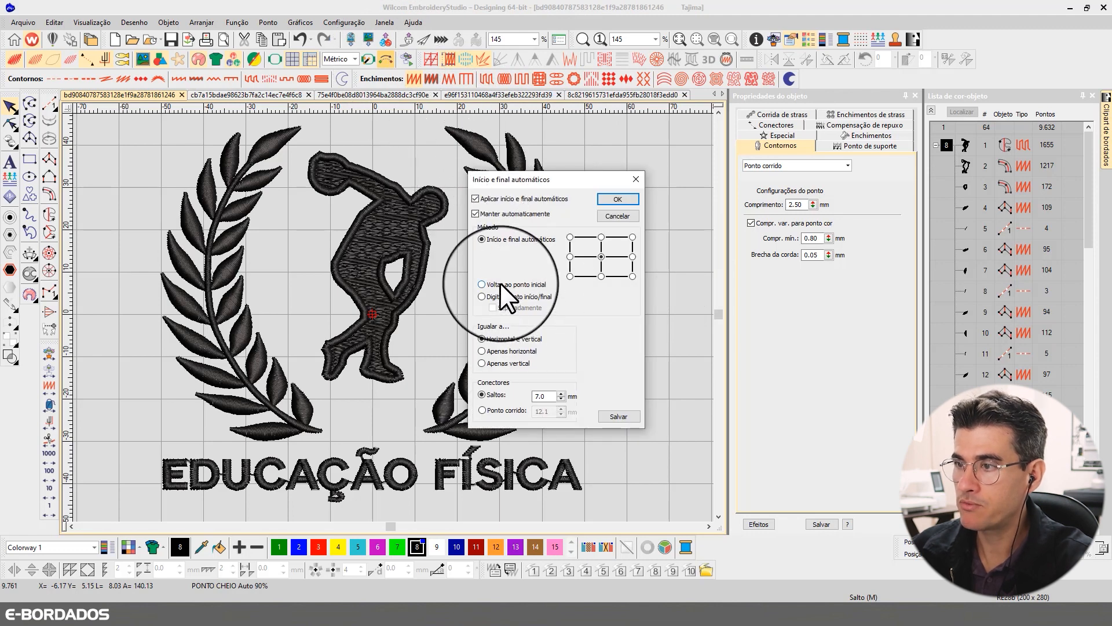
left_click(617, 198)
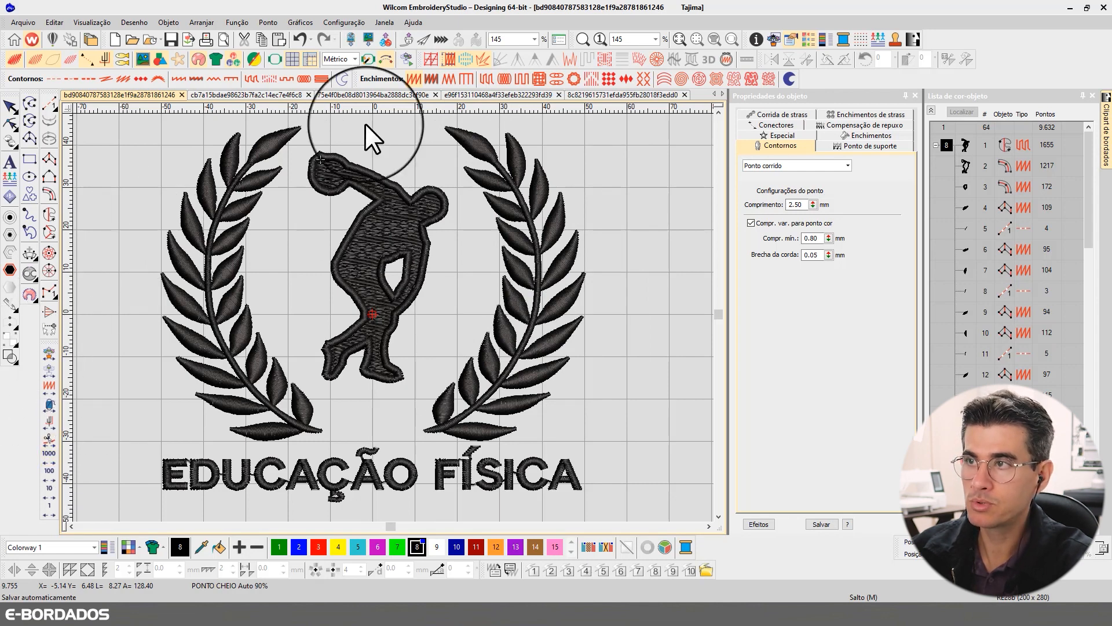
left_click(385, 60)
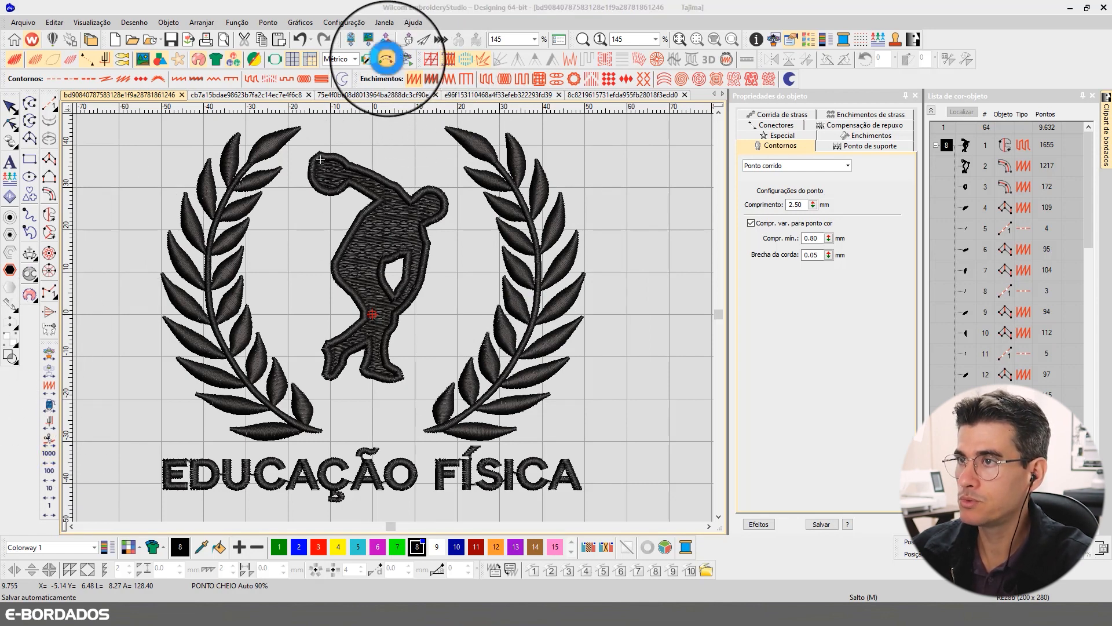
left_click(519, 240)
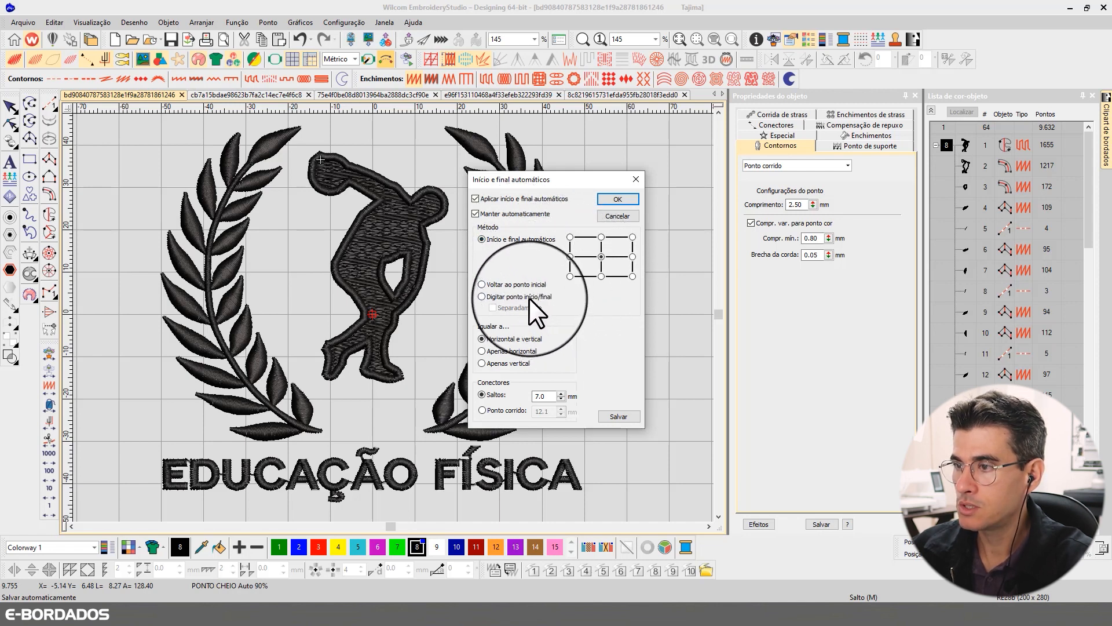
left_click(614, 199)
scroll(393, 317, "down", 4)
scroll(429, 293, "up", 2)
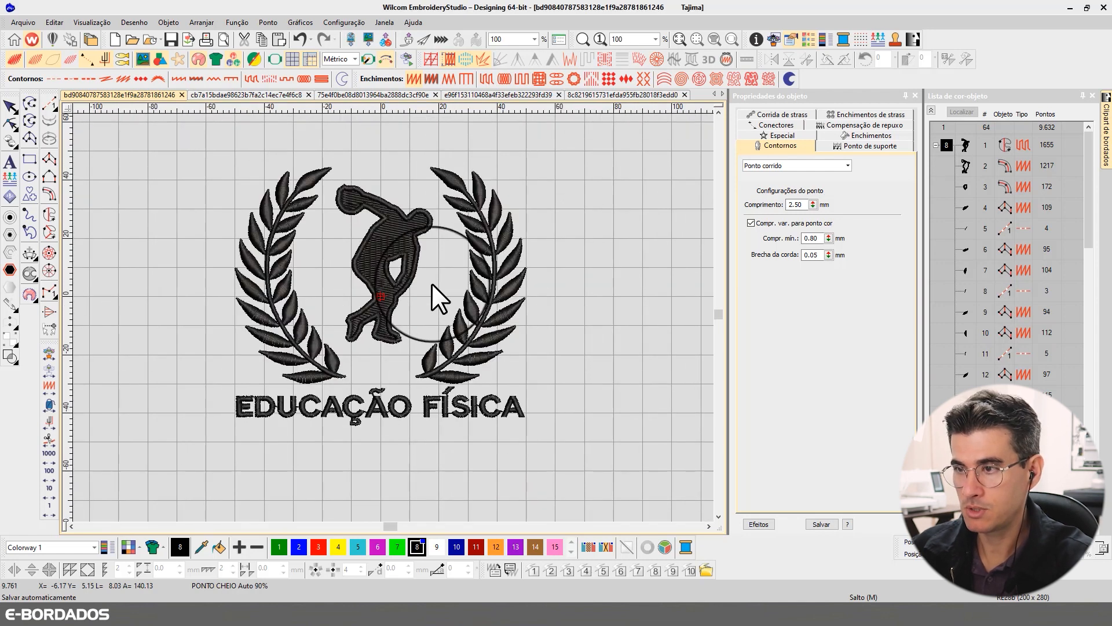
scroll(443, 243, "up", 2)
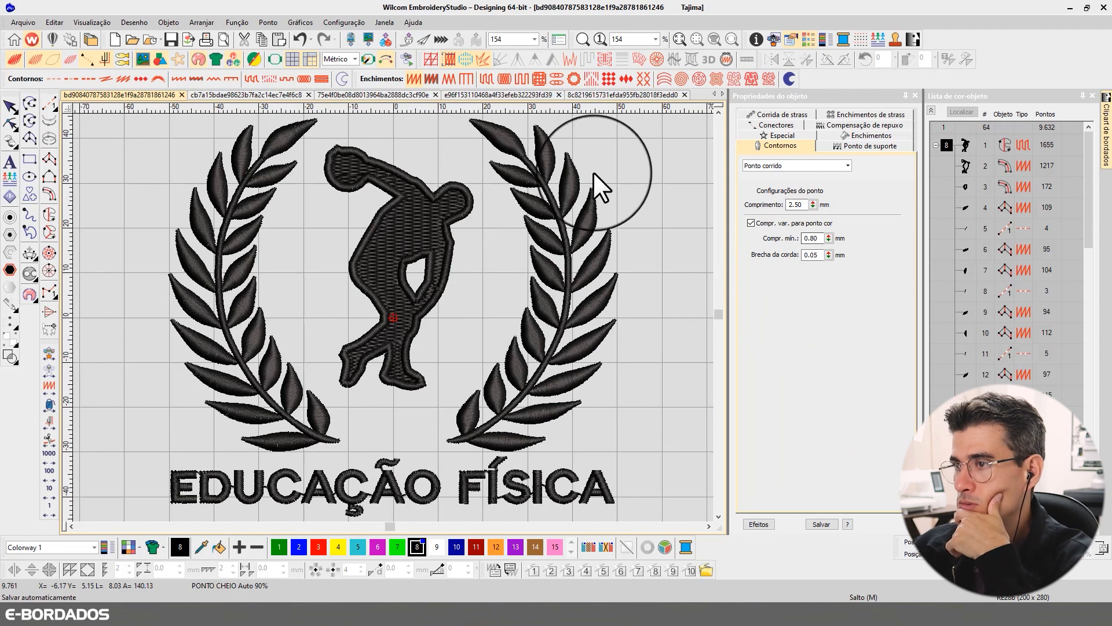
- Examine in stitch view the connecting jumps between the thrower, the laurel branches and the EDUCAÇÃO FÍSICA lettering
left_click(931, 110)
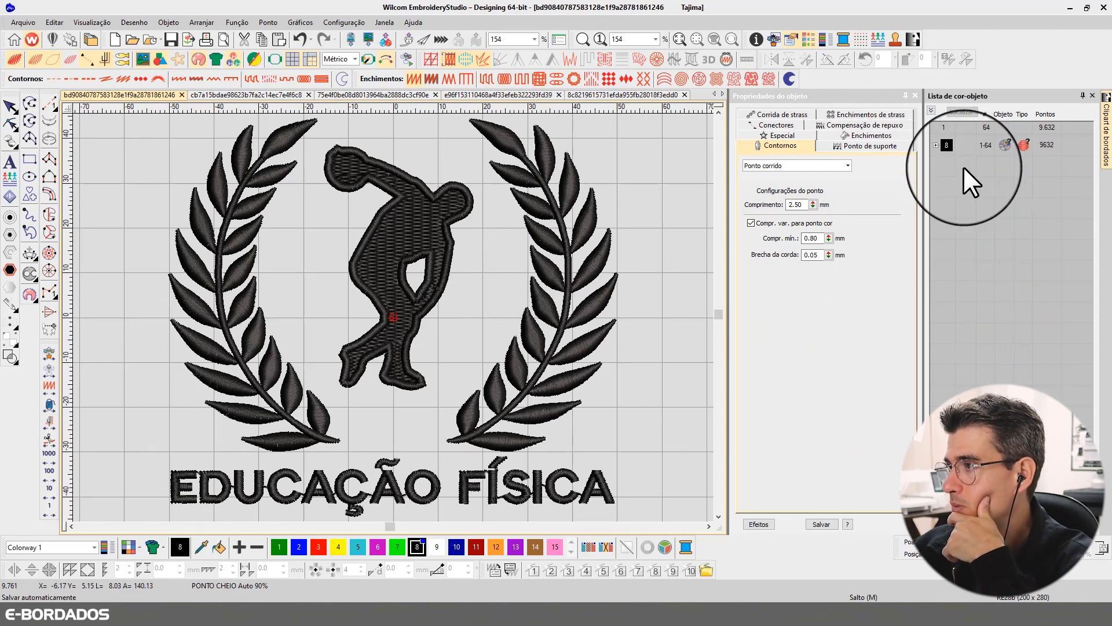
left_click(567, 303)
left_click(640, 273)
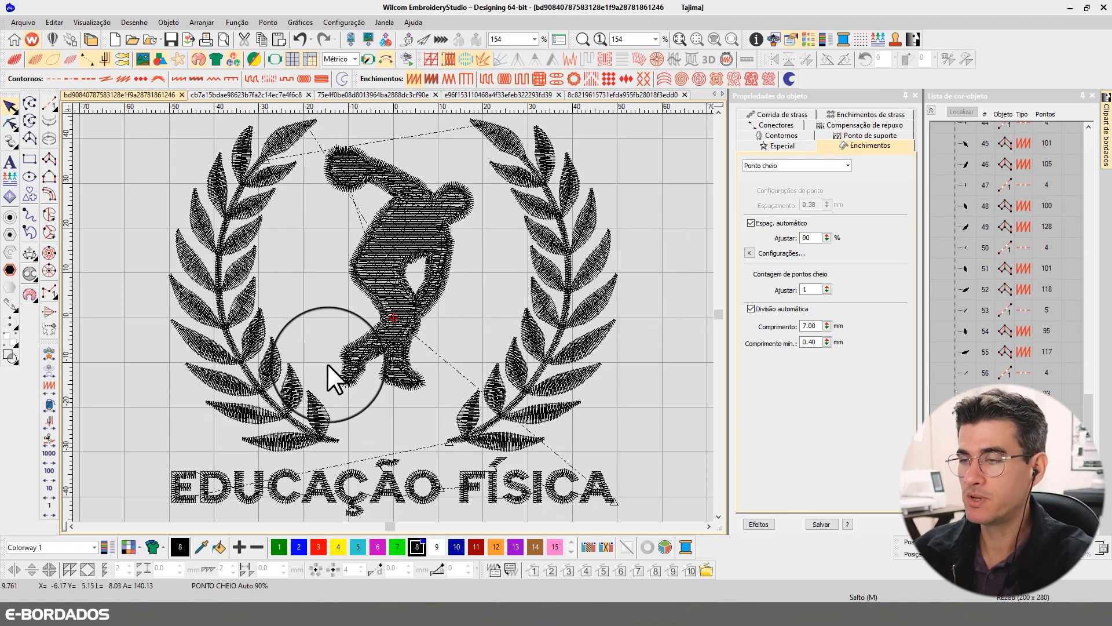
key("t")
key("t")
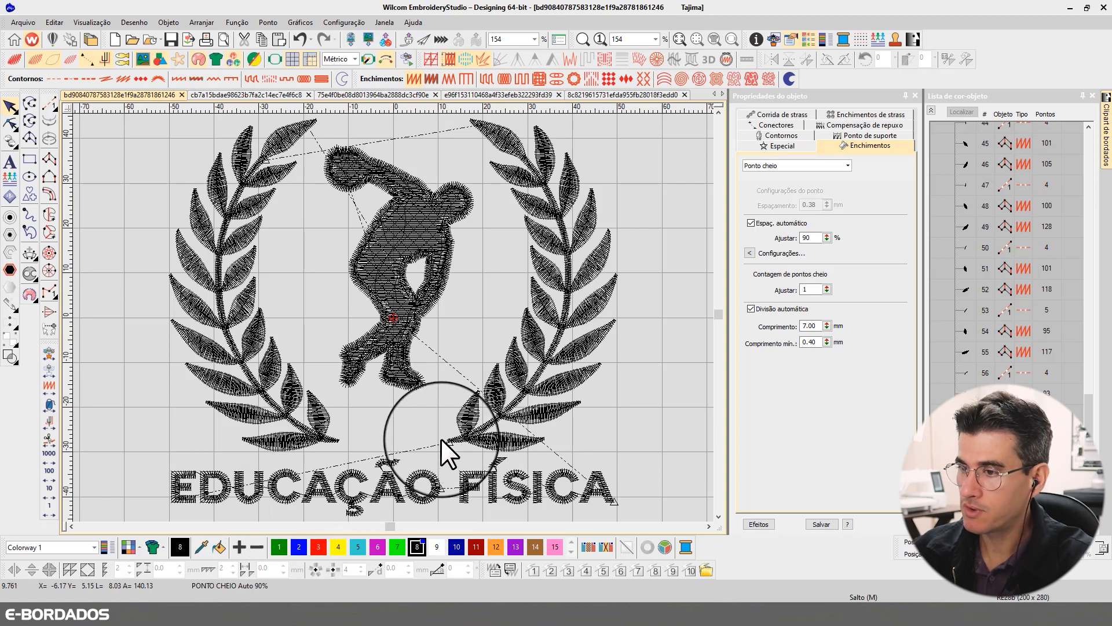
key("t")
key("t")
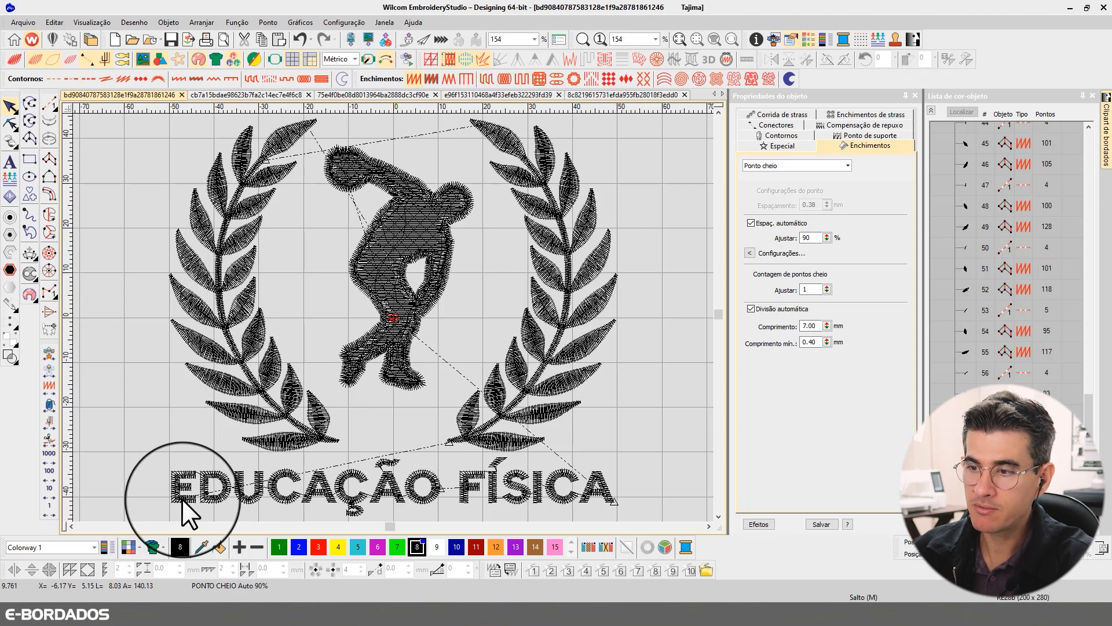
key("b")
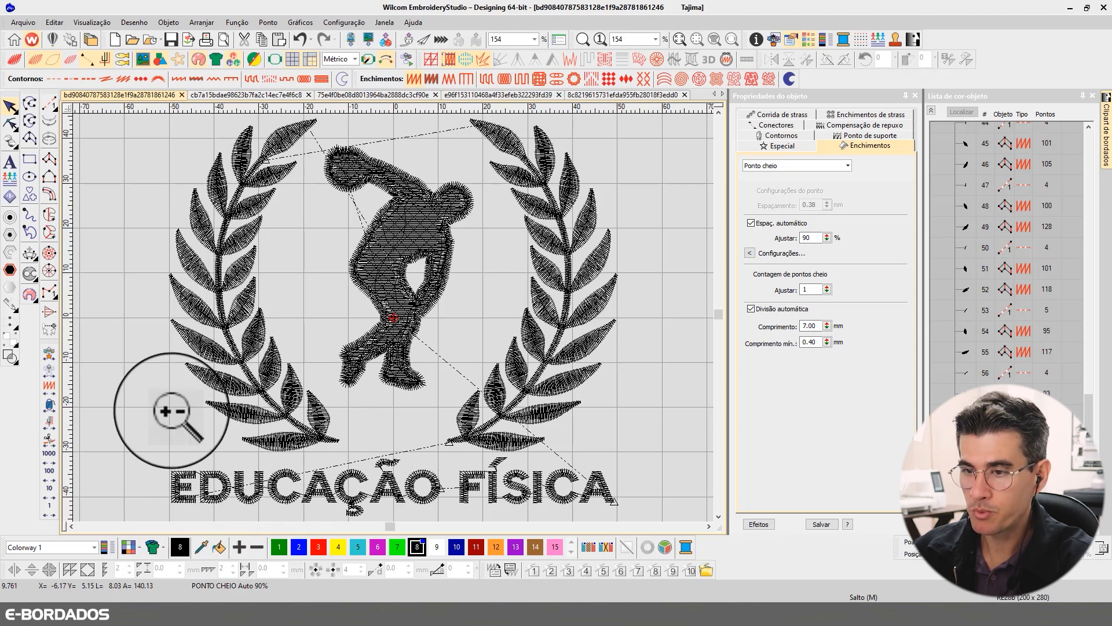
- Reshape the EDUCAÇÃO FÍSICA lettering by moving its start point to just above the gap between the E and D
left_click_drag(133, 374, 599, 451)
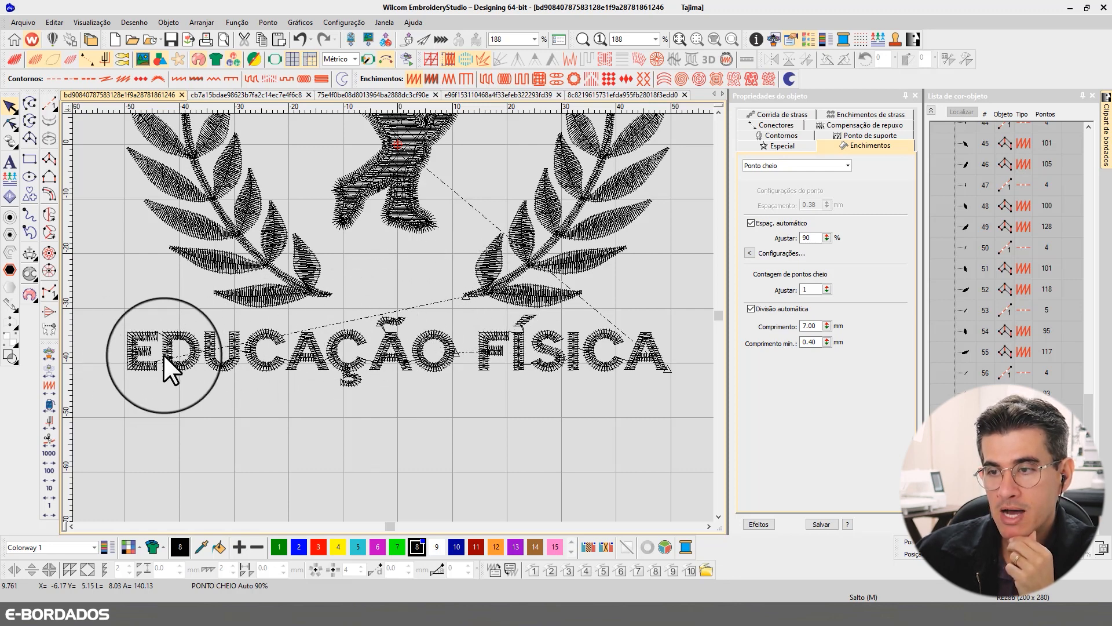
left_click(304, 349)
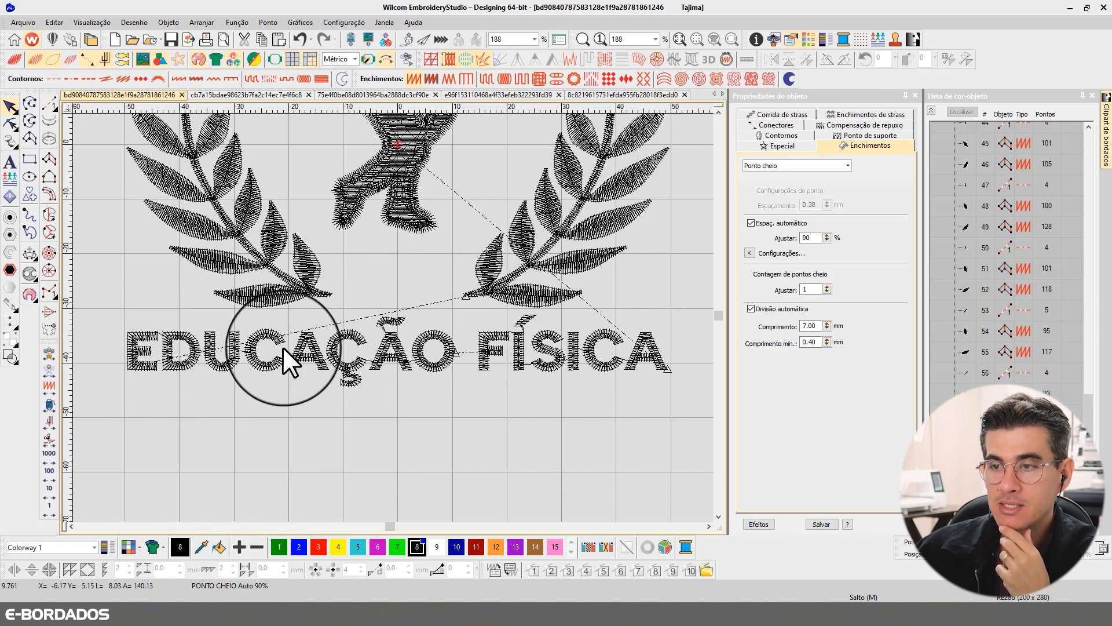
left_click(12, 123)
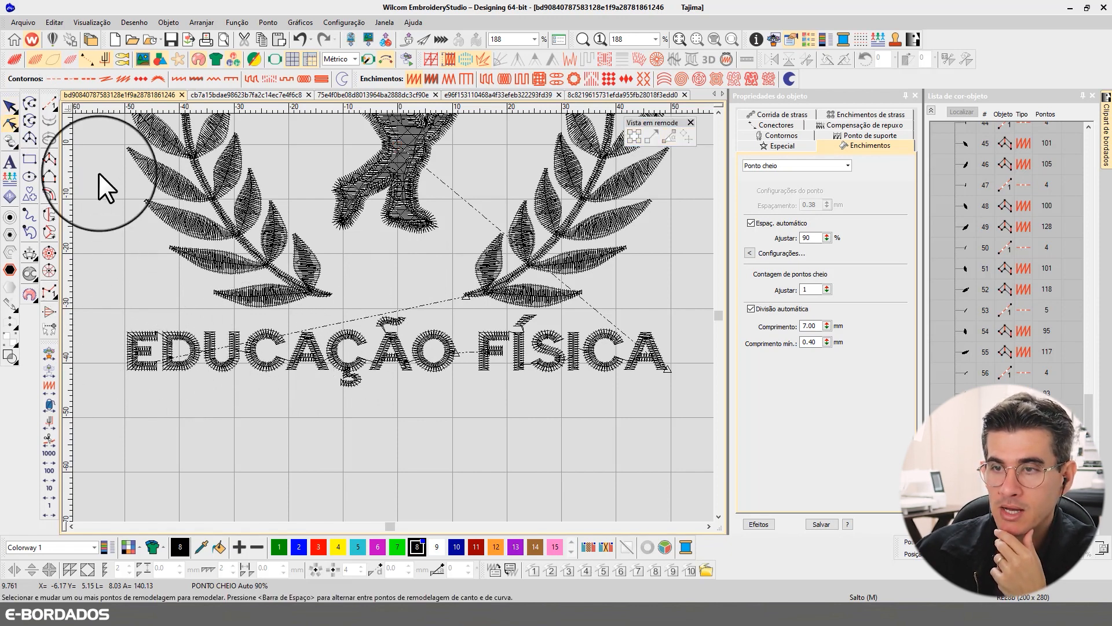
left_click(177, 340)
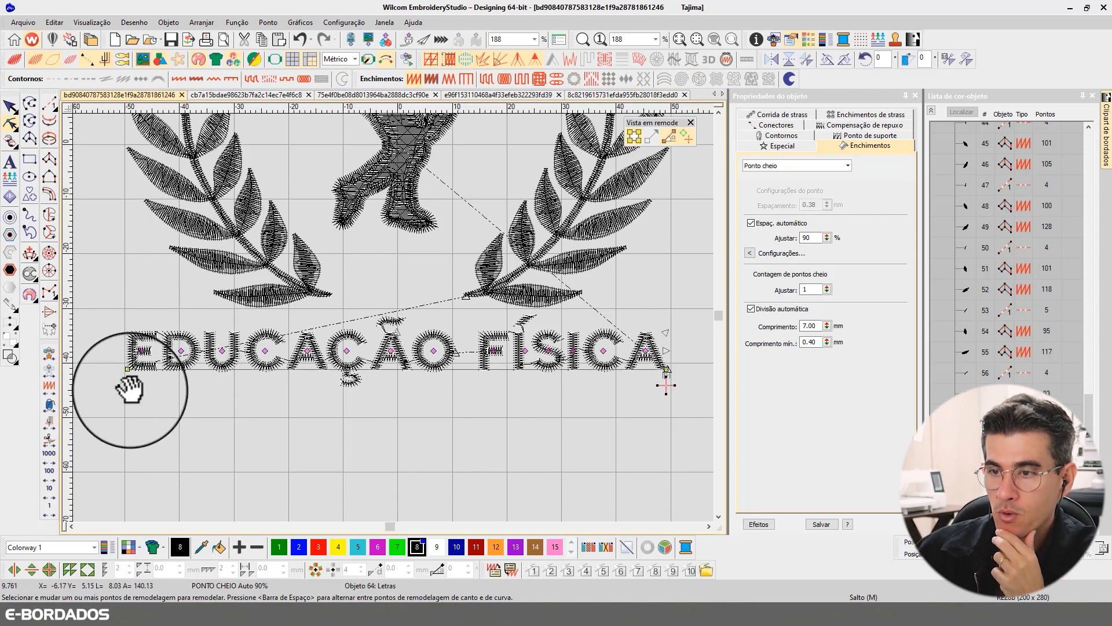
left_click_drag(130, 389, 159, 327)
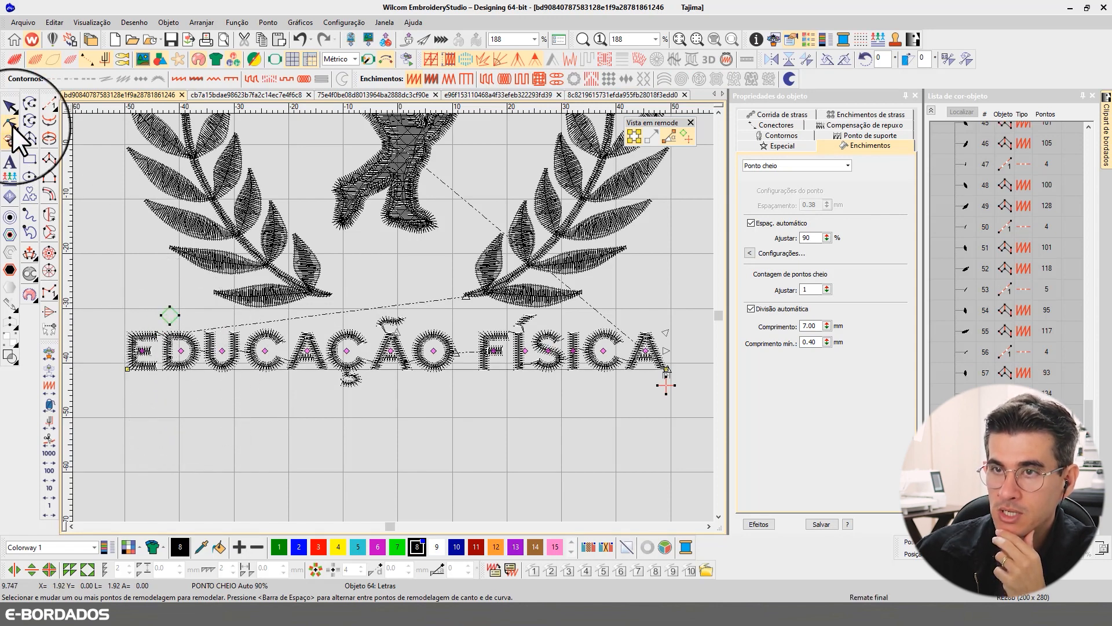
left_click(12, 105)
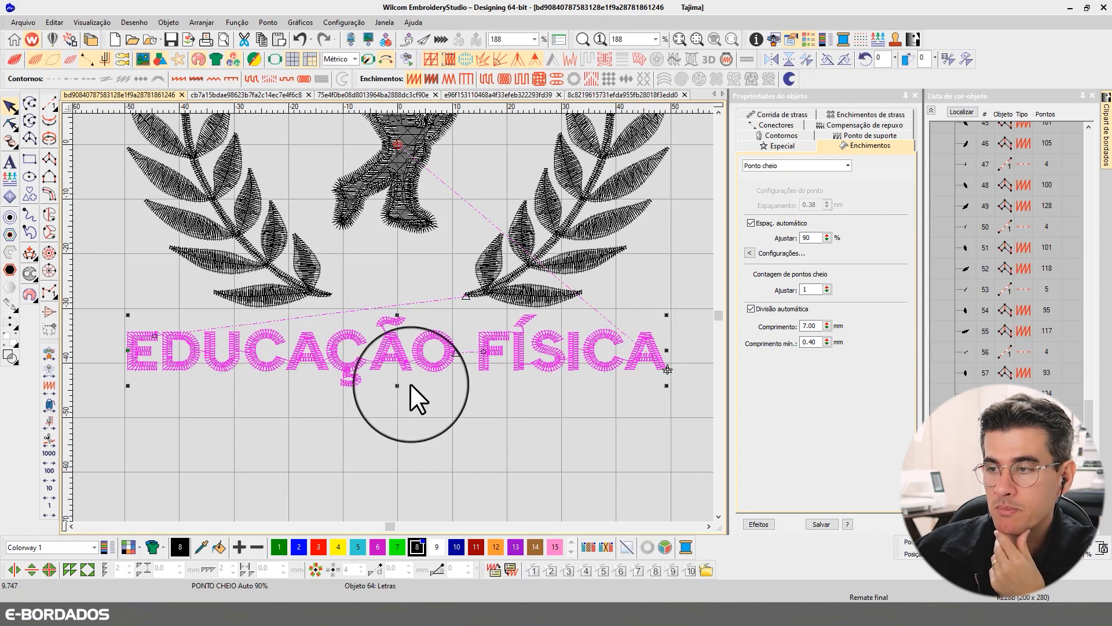
left_click(479, 412)
left_click(321, 355)
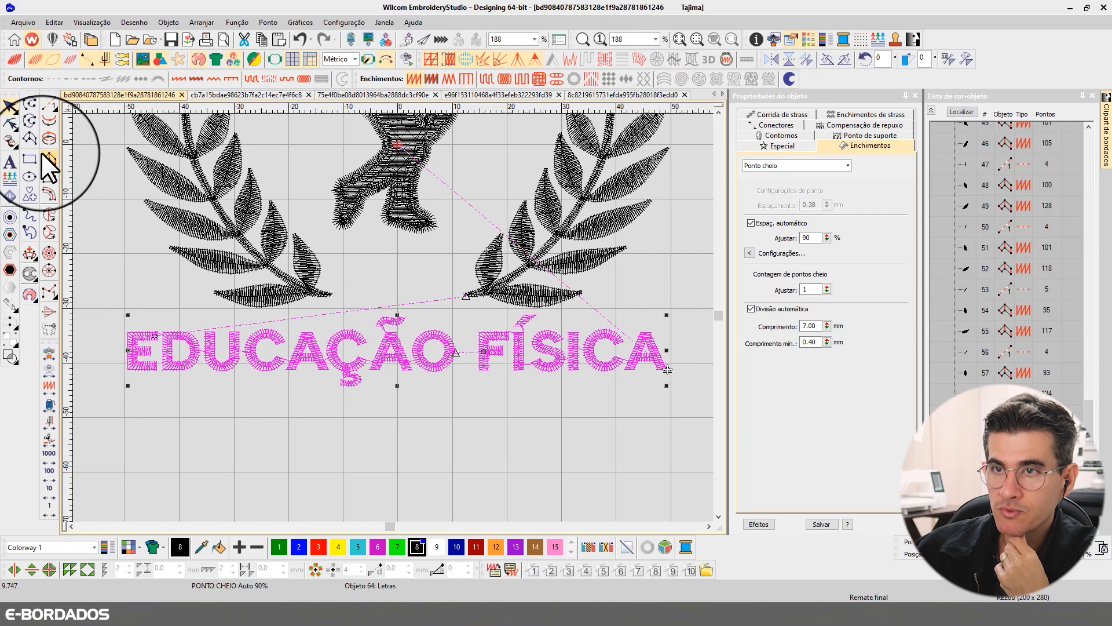
- Move the start point of the EDUCAÇÃO FÍSICA lettering to just above the upper-left corner of the initial E
left_click(11, 123)
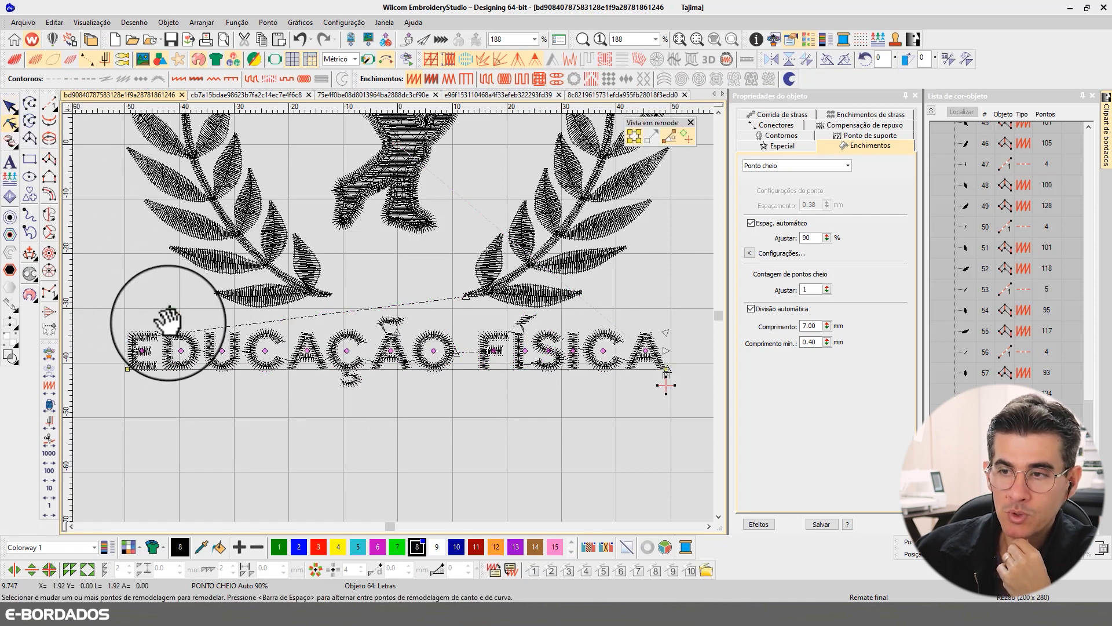
left_click(10, 106)
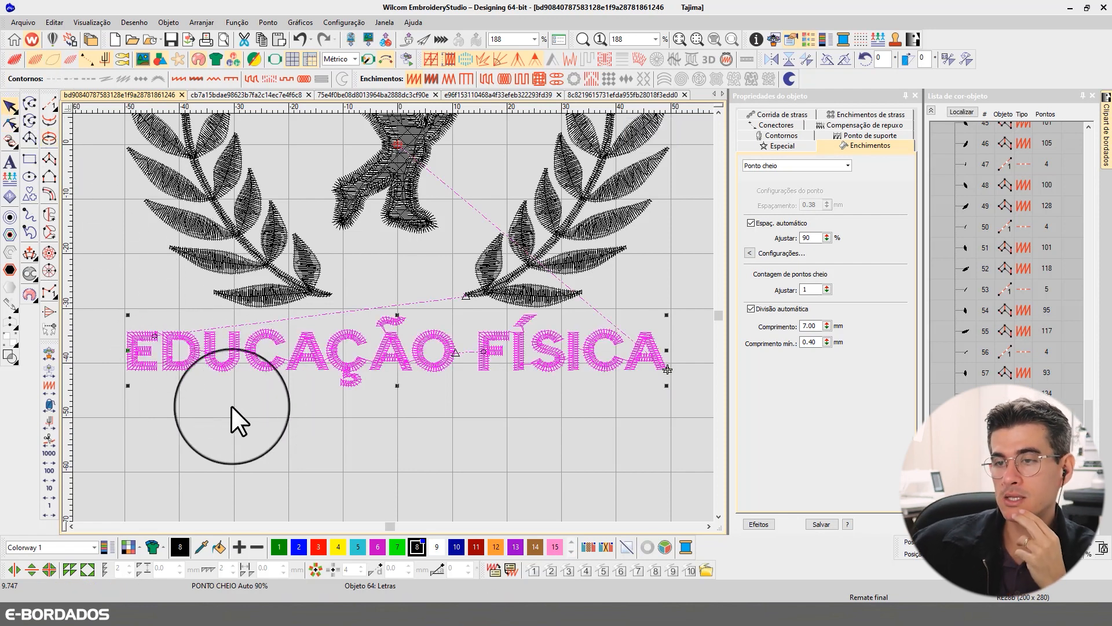
left_click(9, 124)
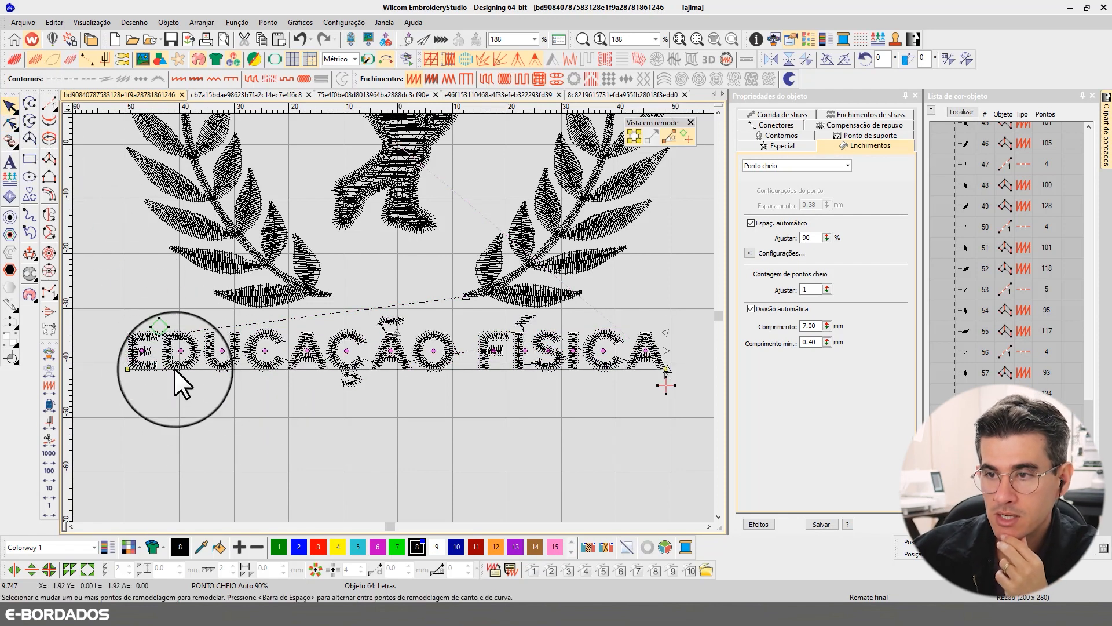
left_click(133, 326)
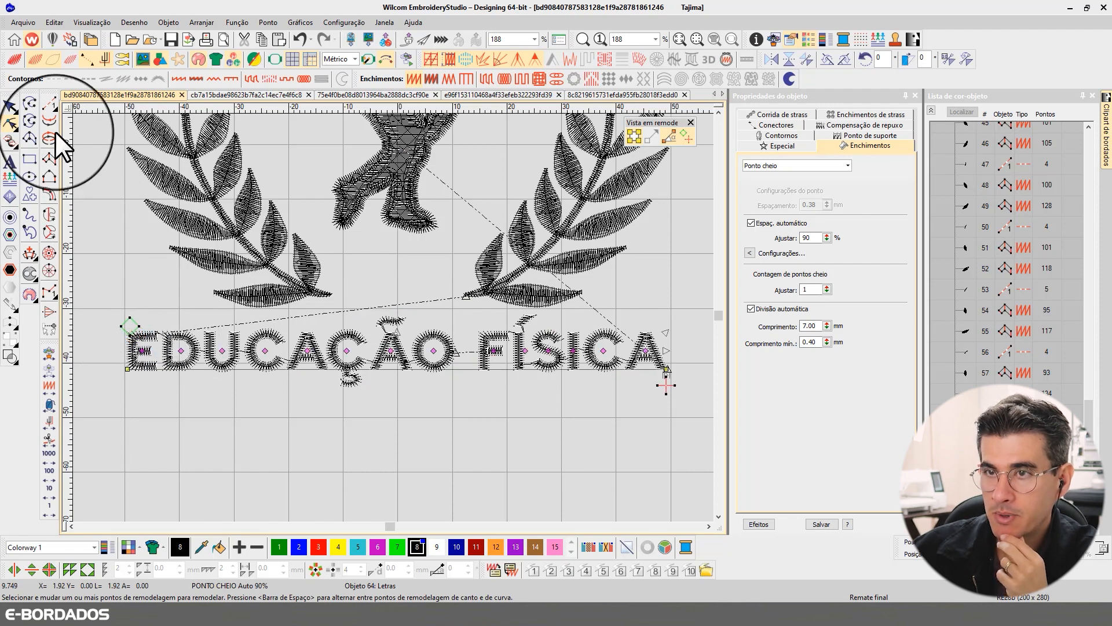
left_click(10, 107)
left_click(461, 453)
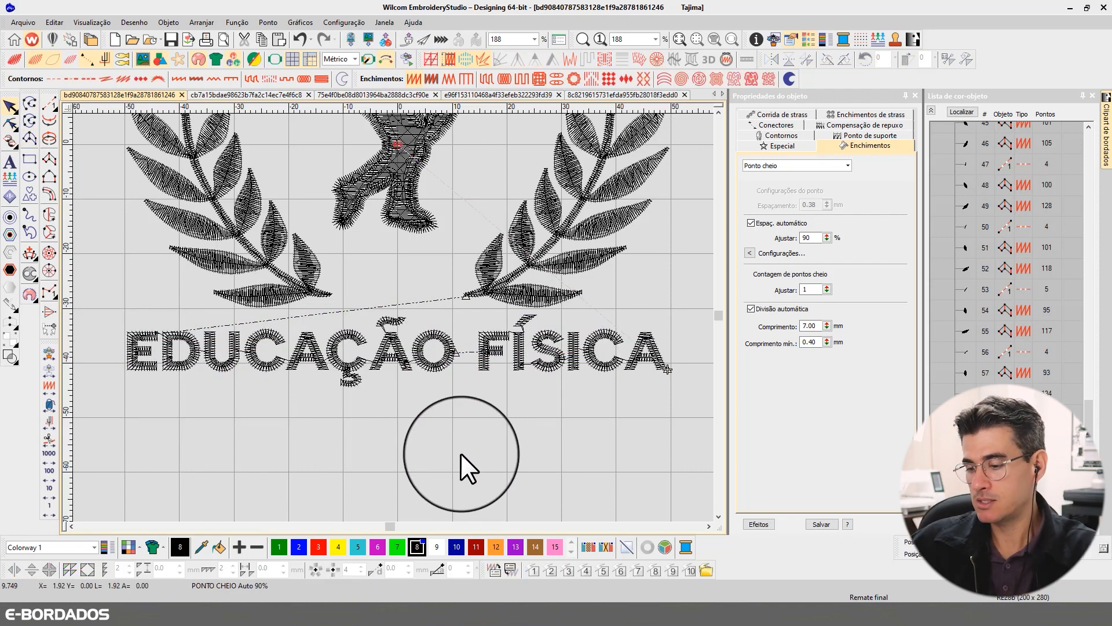
key("0")
key("t")
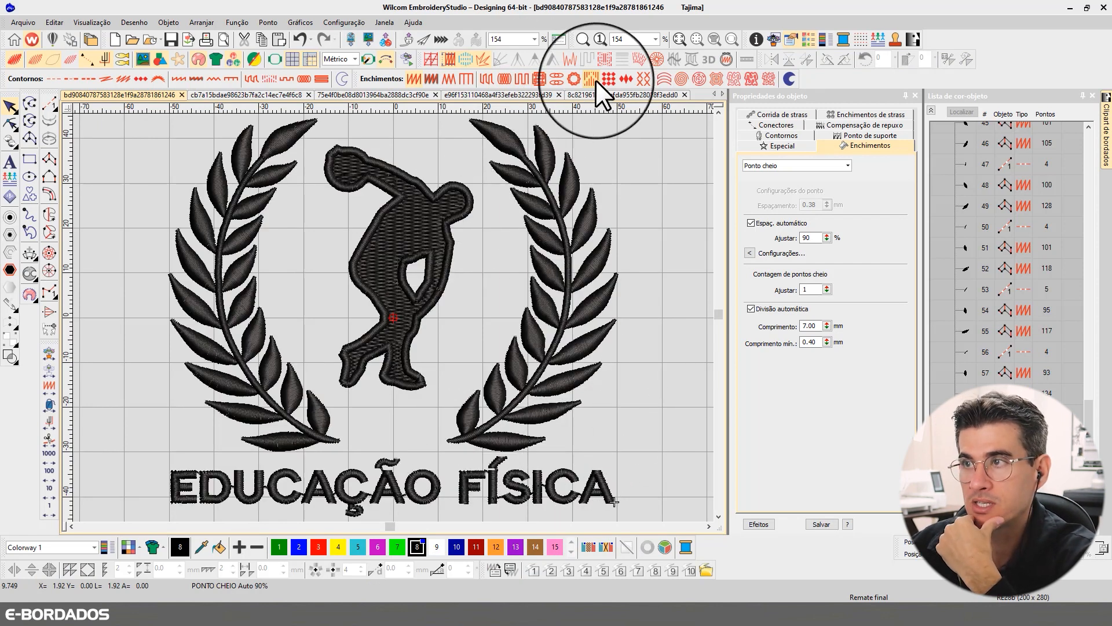
left_click(930, 109)
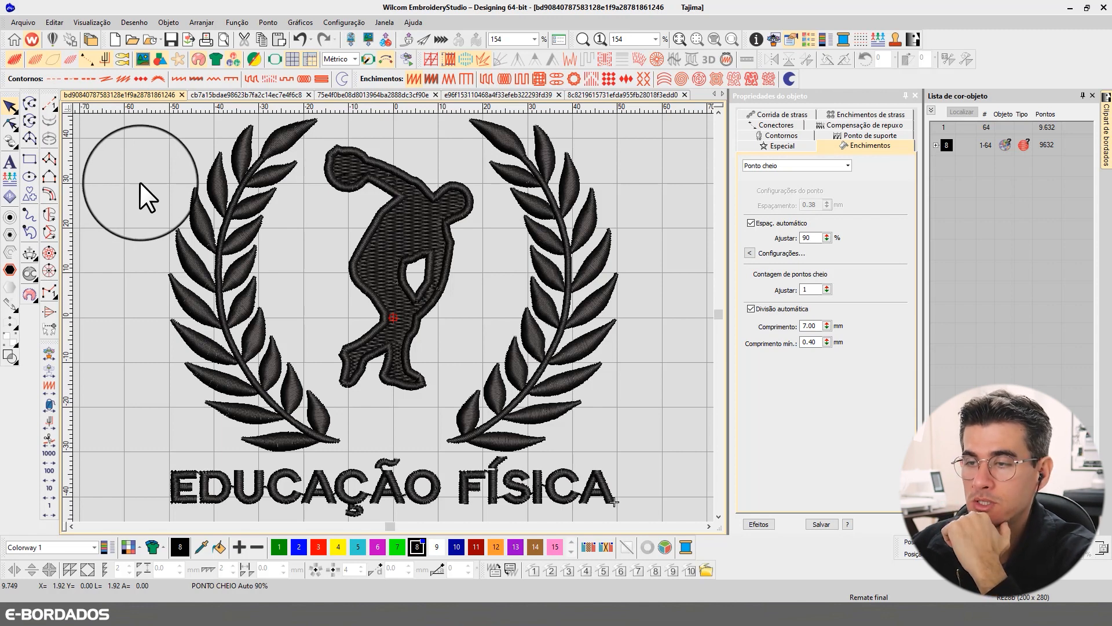
- Switch to the Ford logo design, play back its stitching sequence and check the satin settings of its lettering
key("ctrl+Tab")
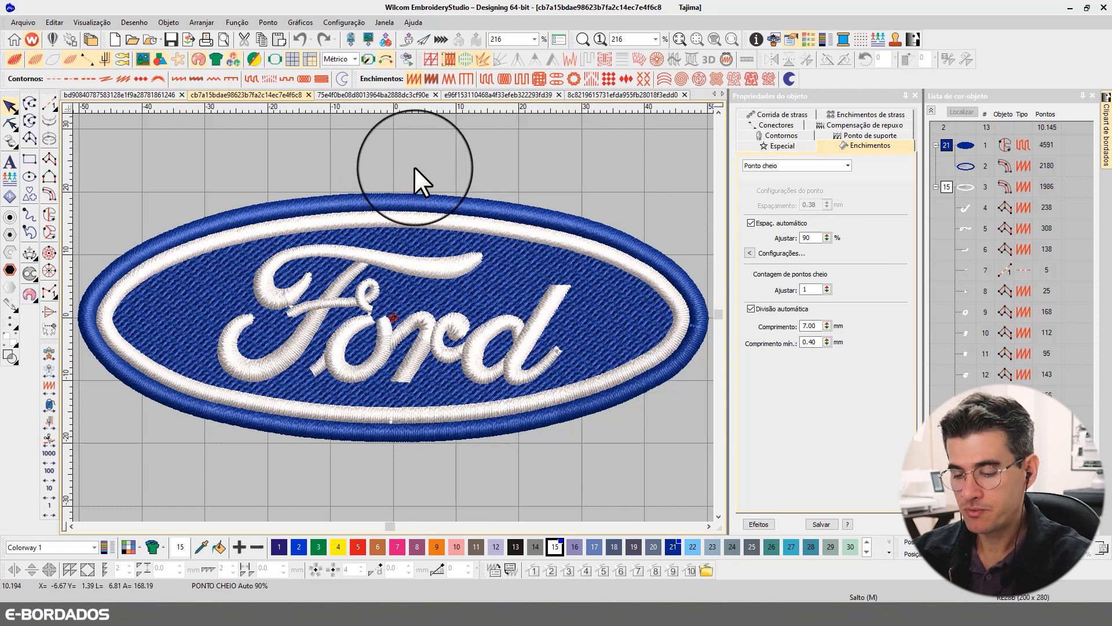
key("shift+r")
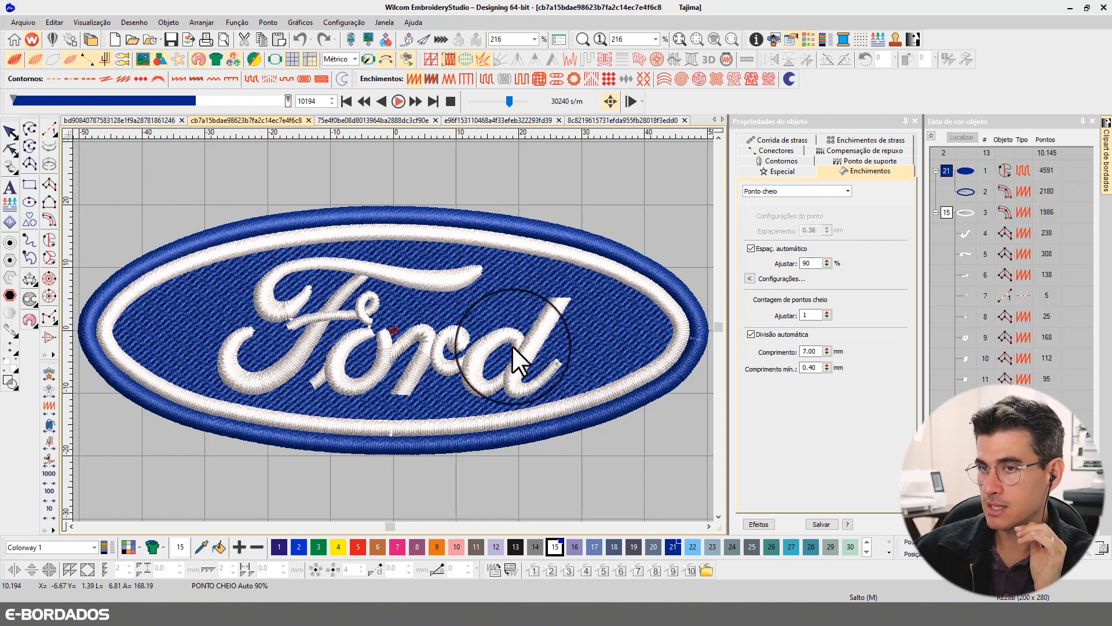
left_click(8, 131)
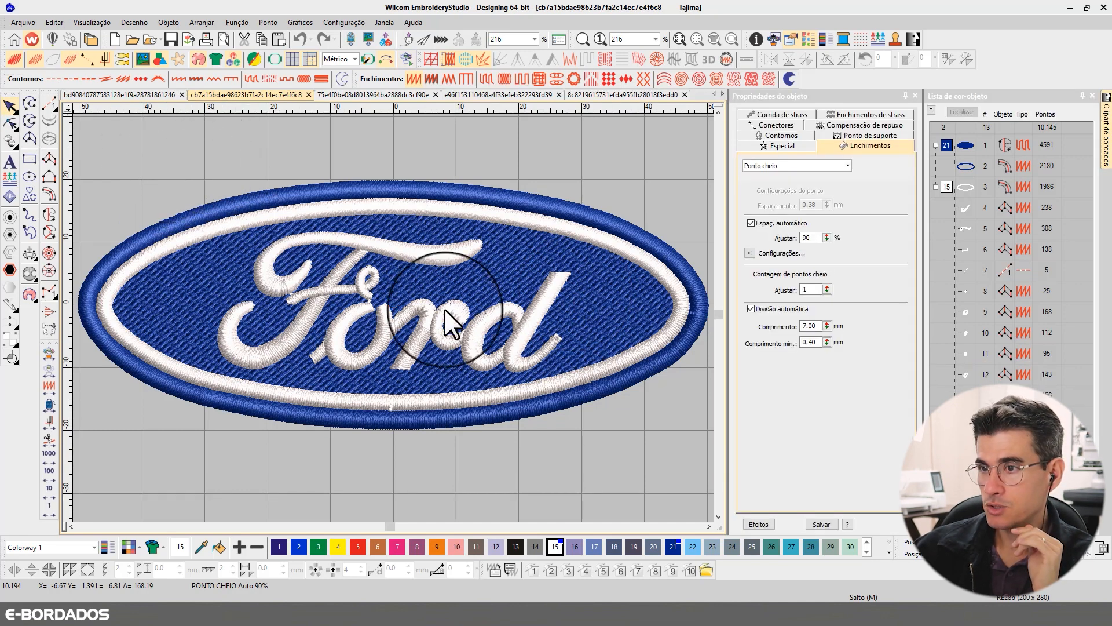
left_click_drag(444, 308, 600, 394)
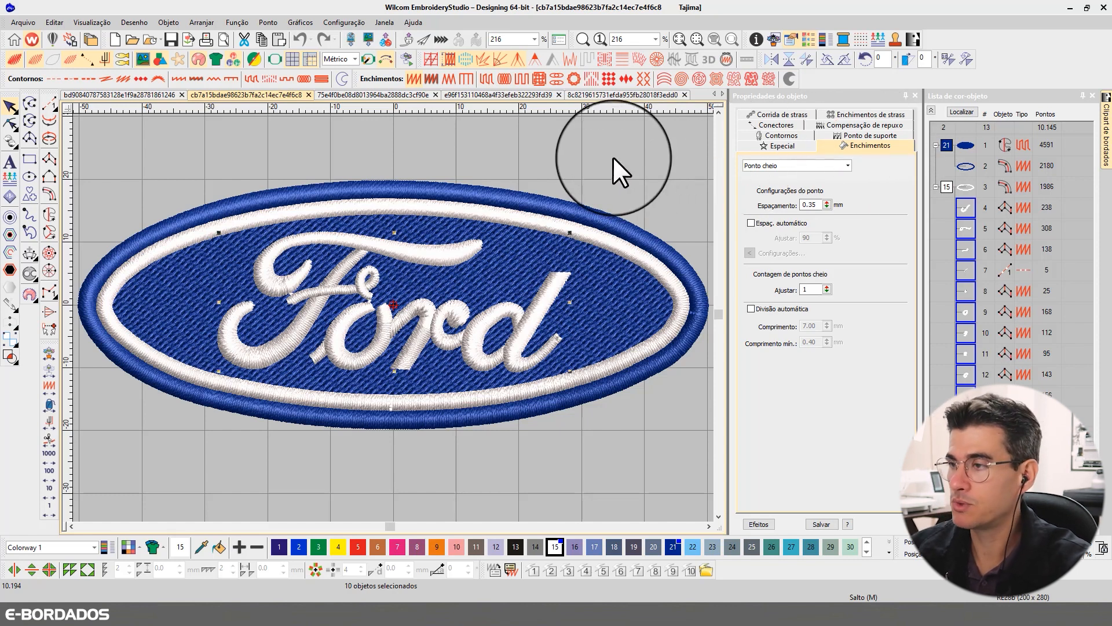
left_click(596, 199)
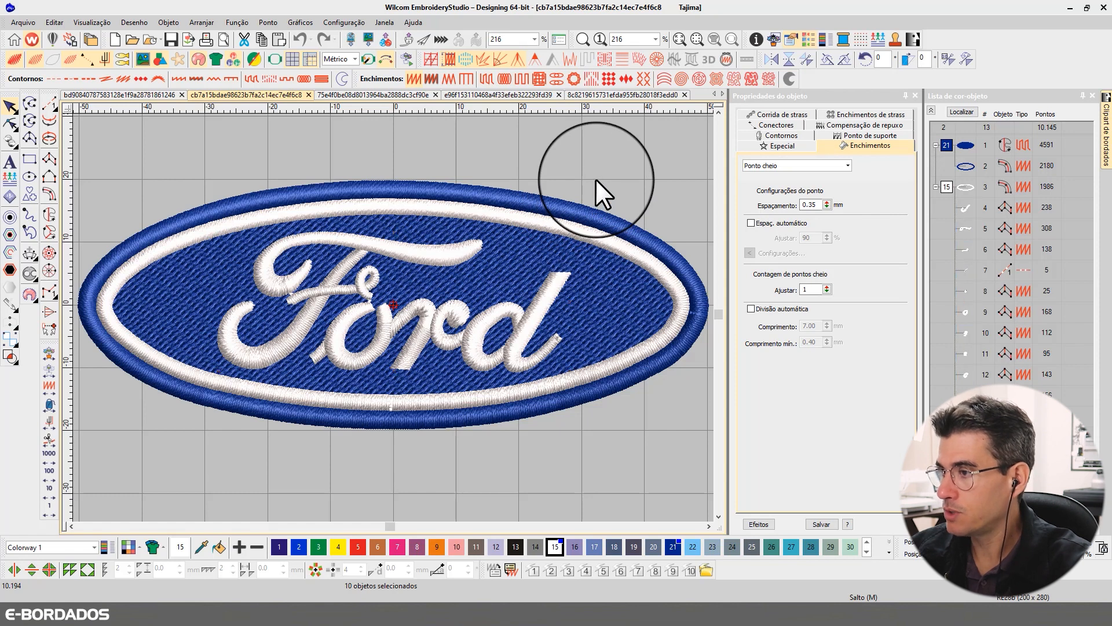
- Isolate the blue outer and white inner oval borders of the Ford logo and inspect their underlay stitches up close
left_click(964, 170)
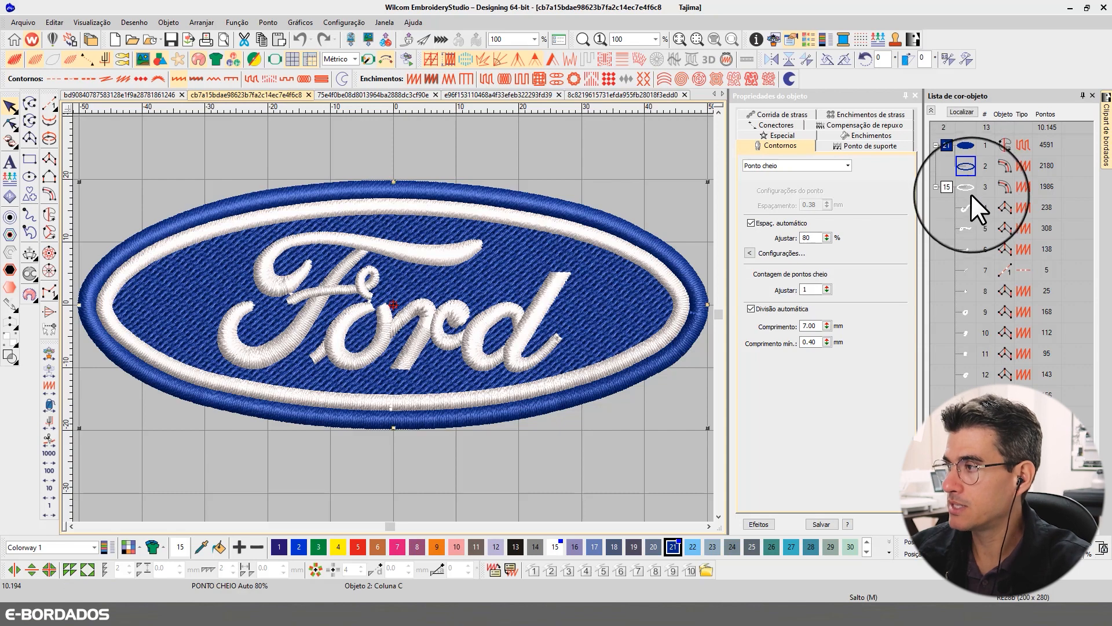
left_click(965, 187, "ctrl")
left_click(961, 111)
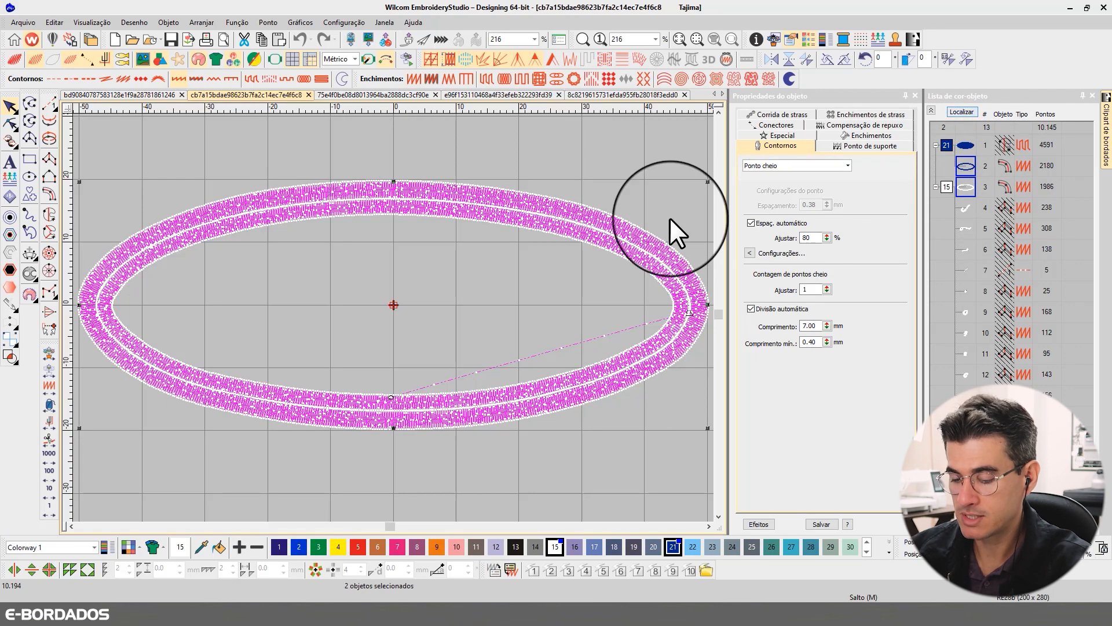
key("b")
left_click_drag(283, 148, 492, 461)
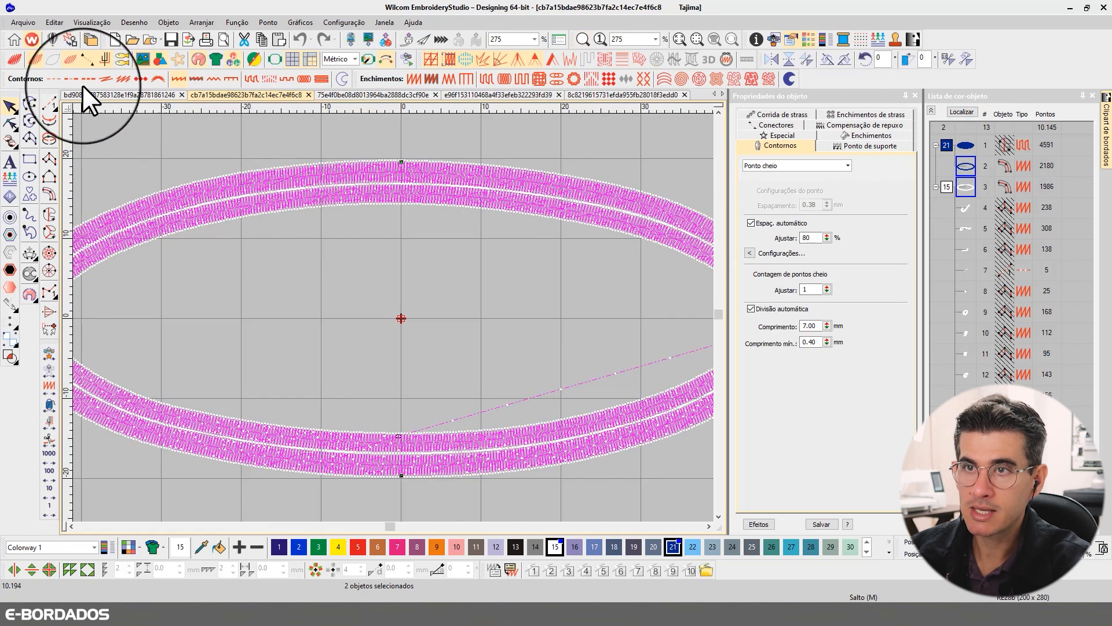
left_click(67, 60)
scroll(393, 317, "up", 2)
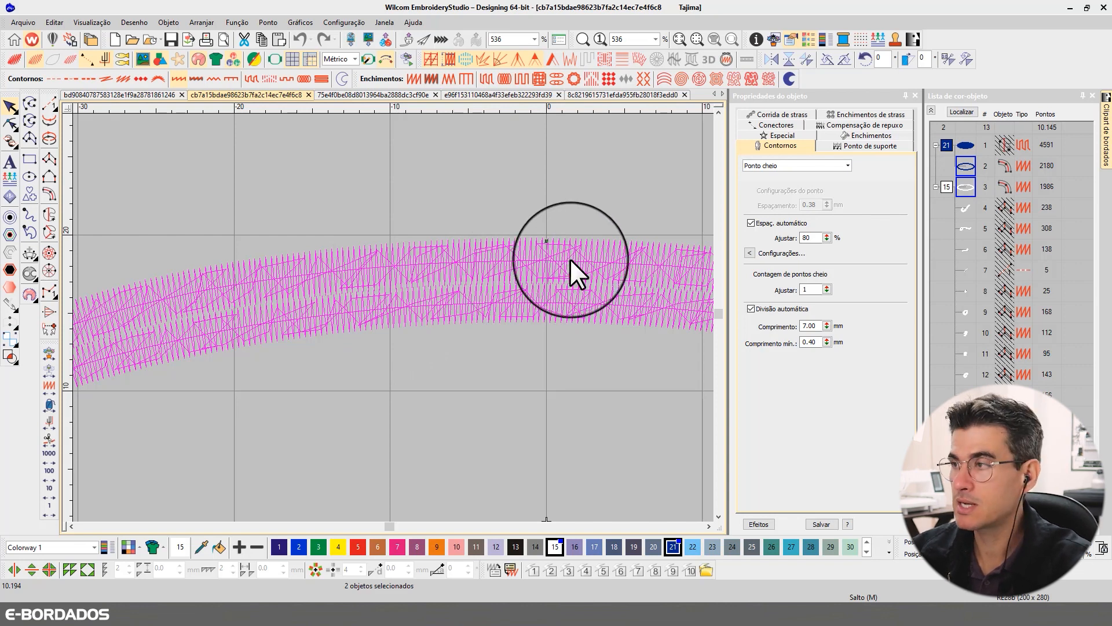
- Turn off the second underlay of both oval borders and set their first underlay type to Zigue-zague duplo
left_click(846, 145)
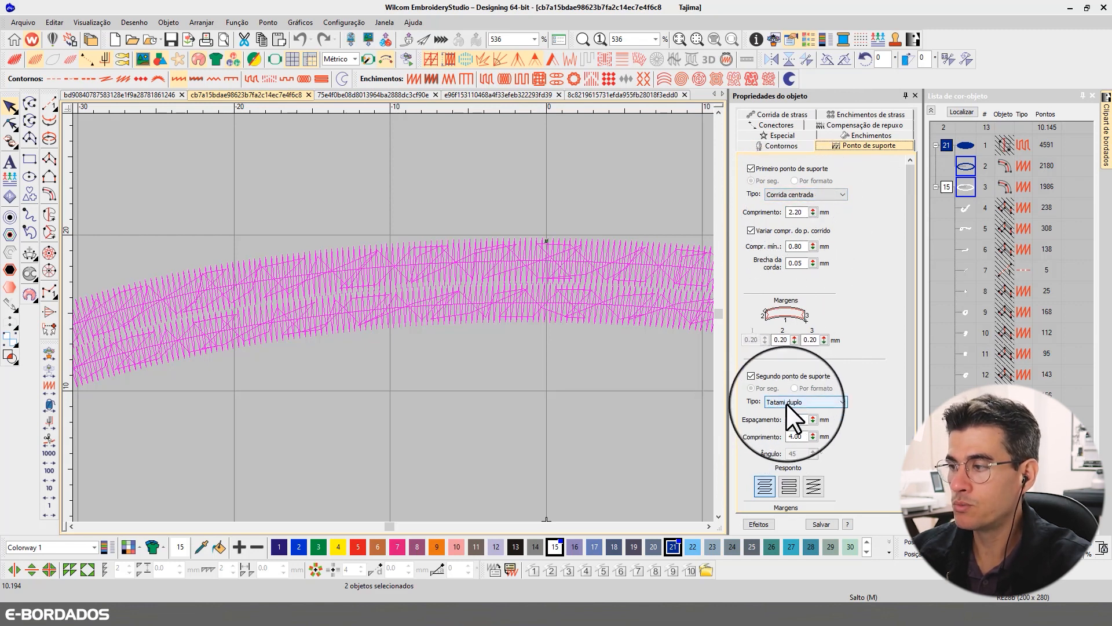
left_click(752, 376)
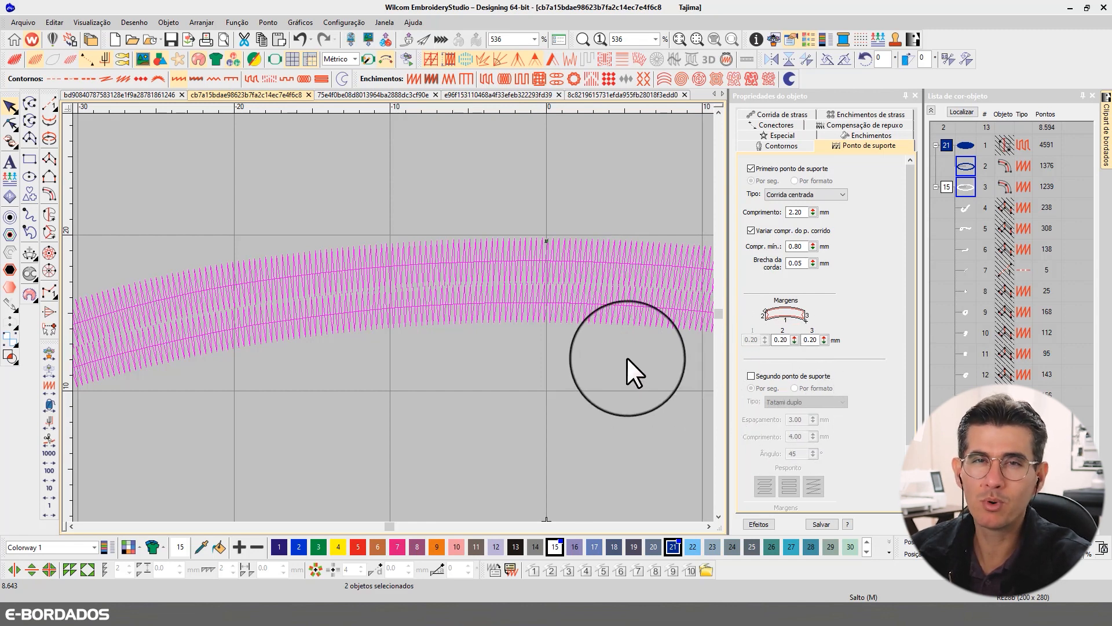
left_click(770, 194)
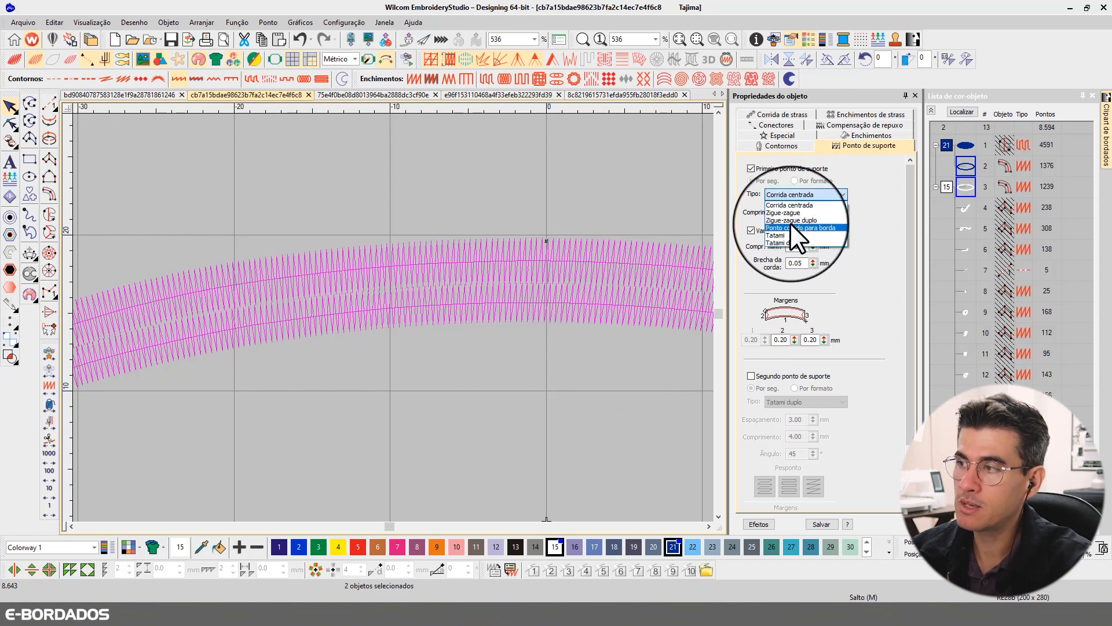
left_click(791, 220)
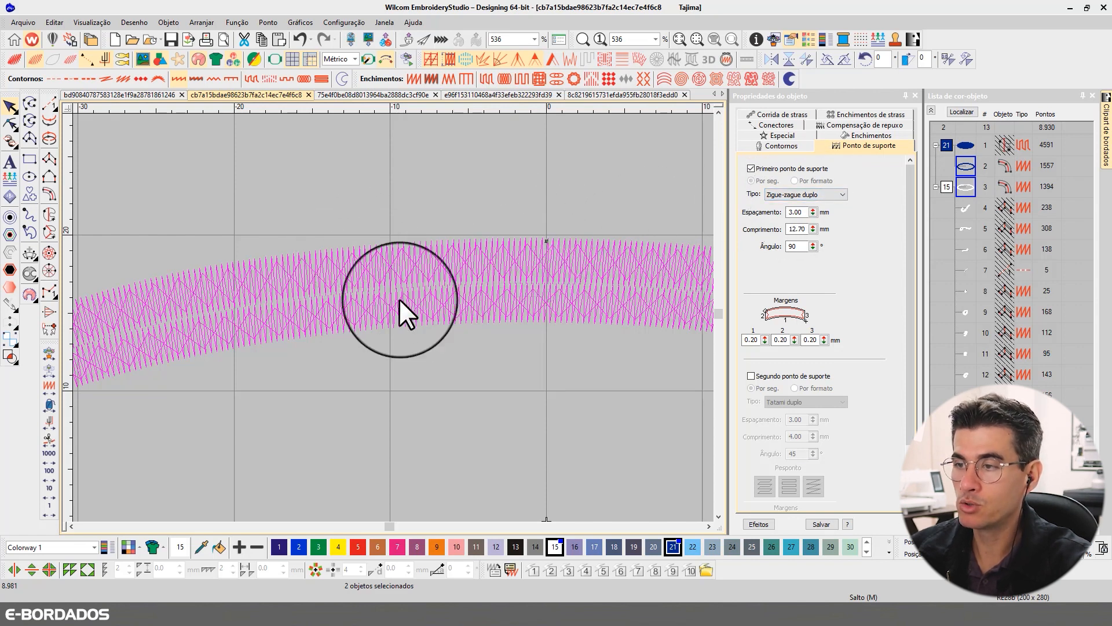
- Inspect the underlay stitches of both oval borders along the top and around the tight curve at the end
key("t")
key("t")
scroll(533, 272, "down", 5)
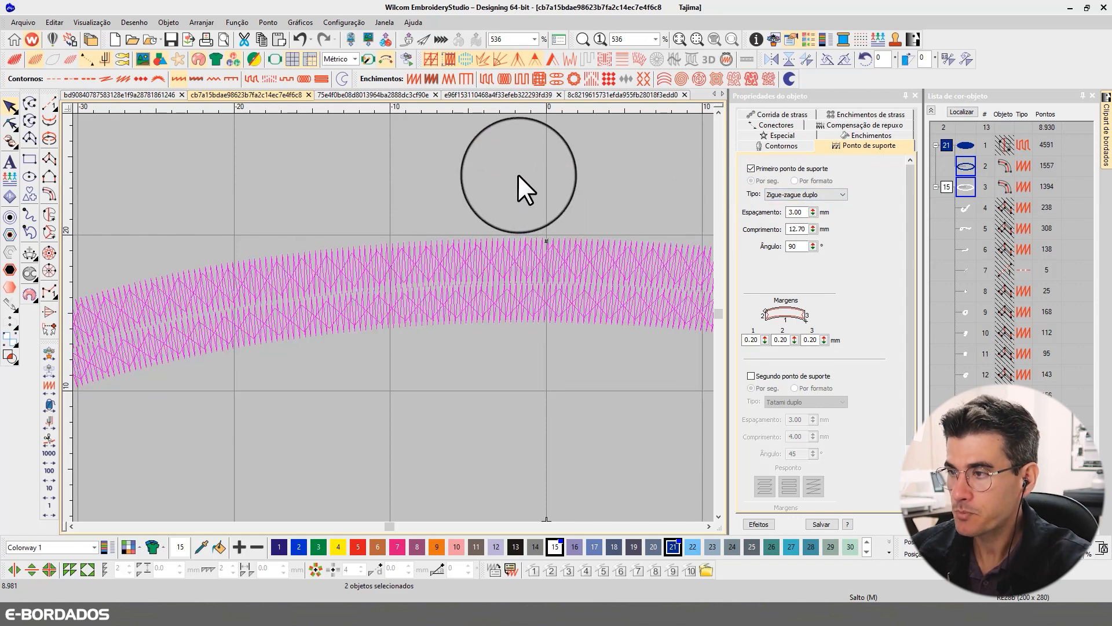
scroll(296, 370, "up", 3)
scroll(397, 294, "down", 3)
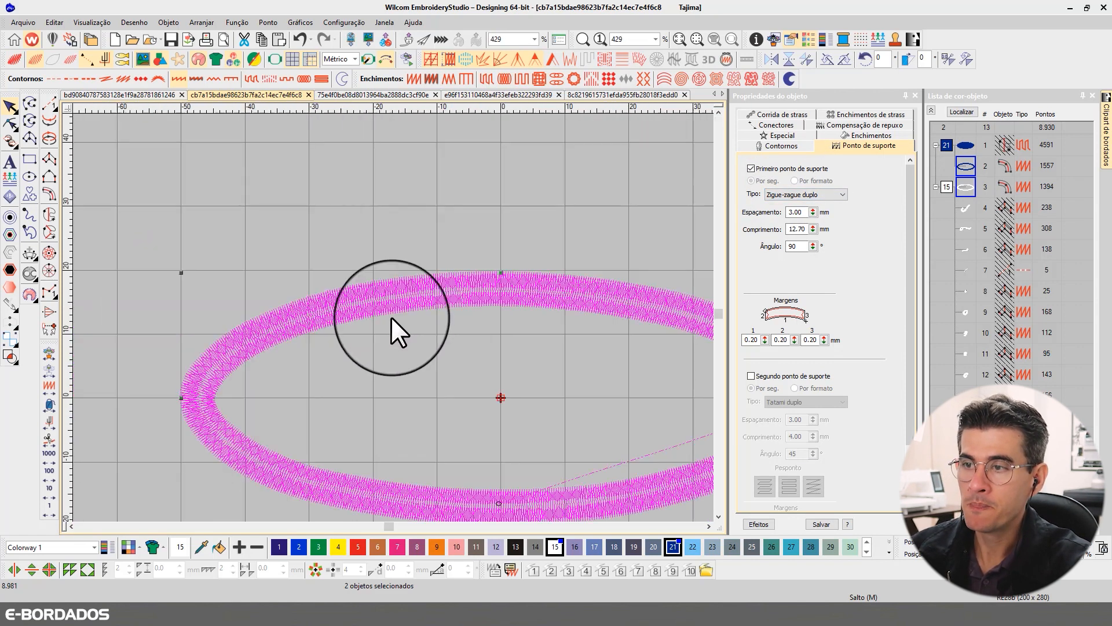
scroll(241, 402, "up", 4)
scroll(398, 299, "up", 1)
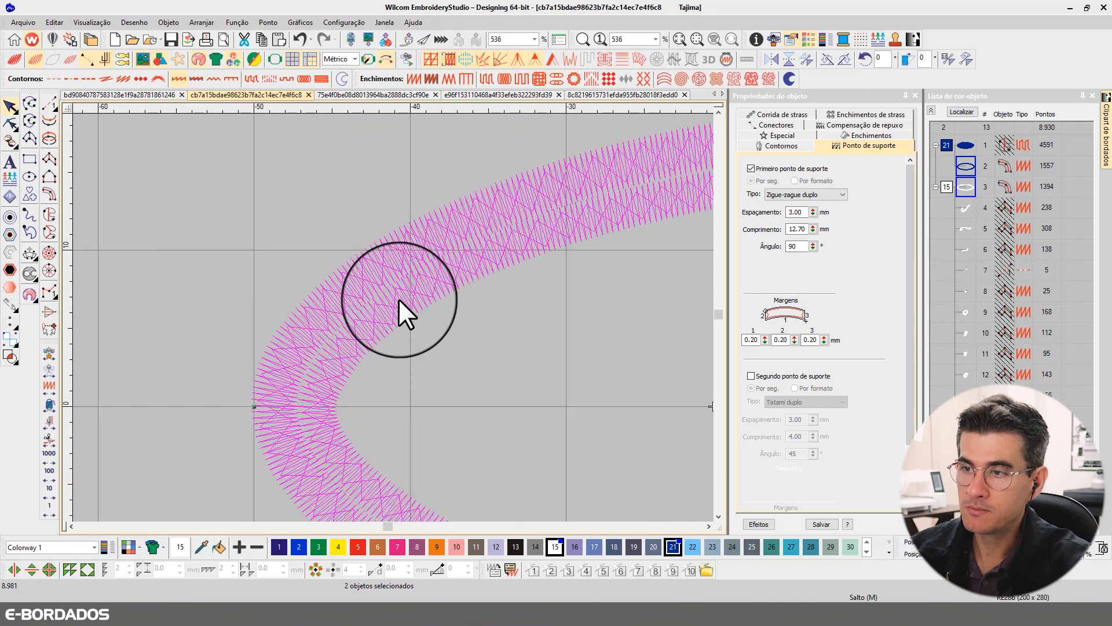
- Examine how the blue and white oval borders meet around the tight curve, comparing rendered and stitch views and showing needle points
key("t")
scroll(538, 314, "down", 2)
scroll(393, 318, "down", 1)
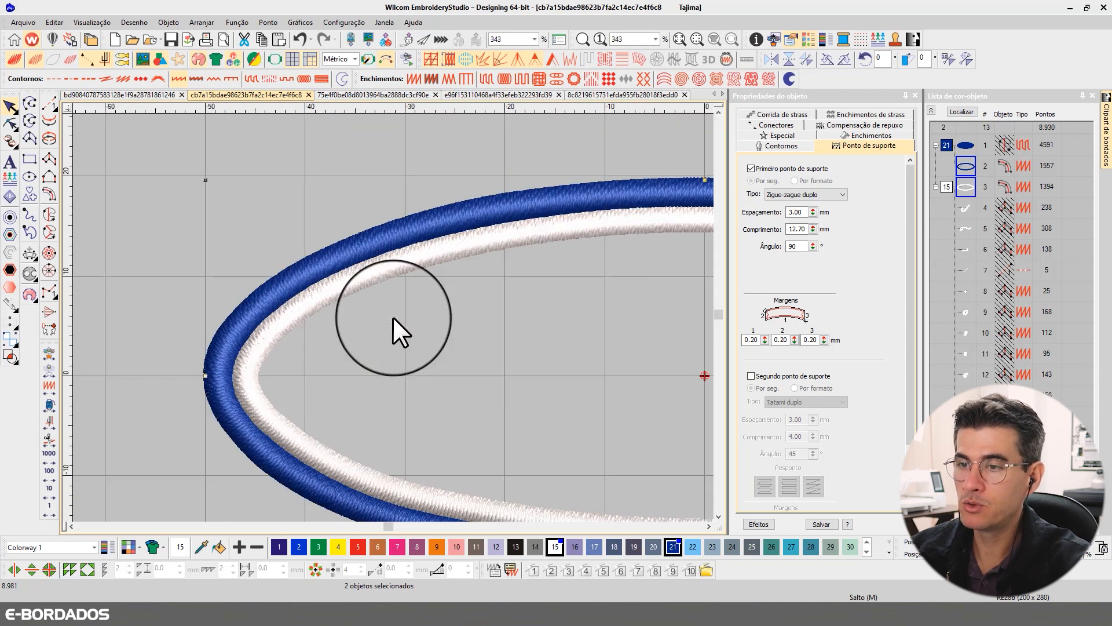
scroll(392, 318, "up", 3)
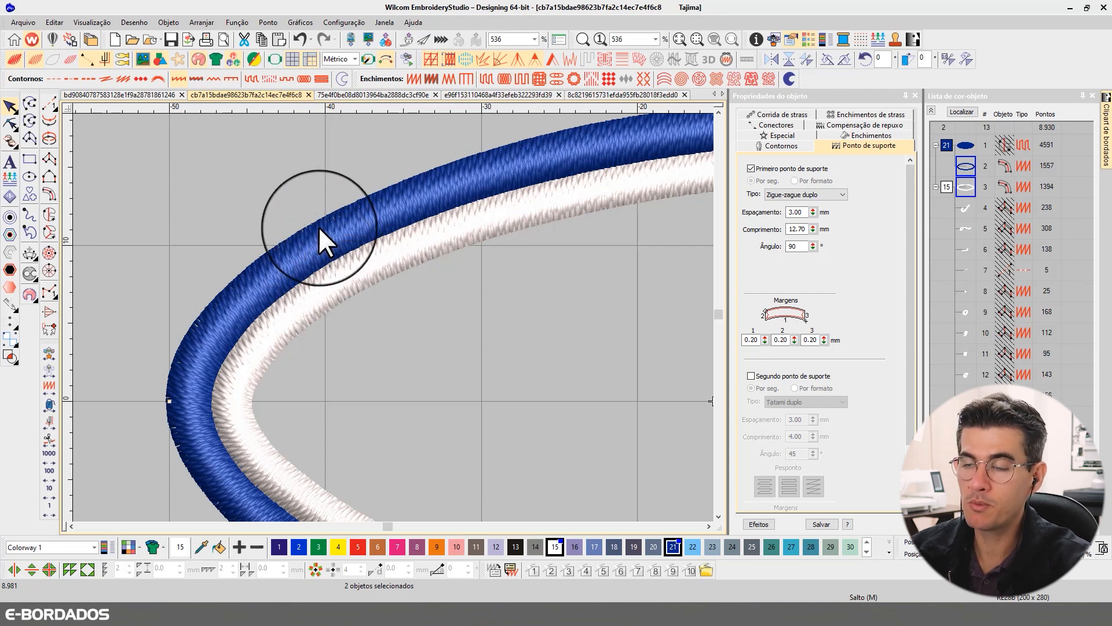
key("t")
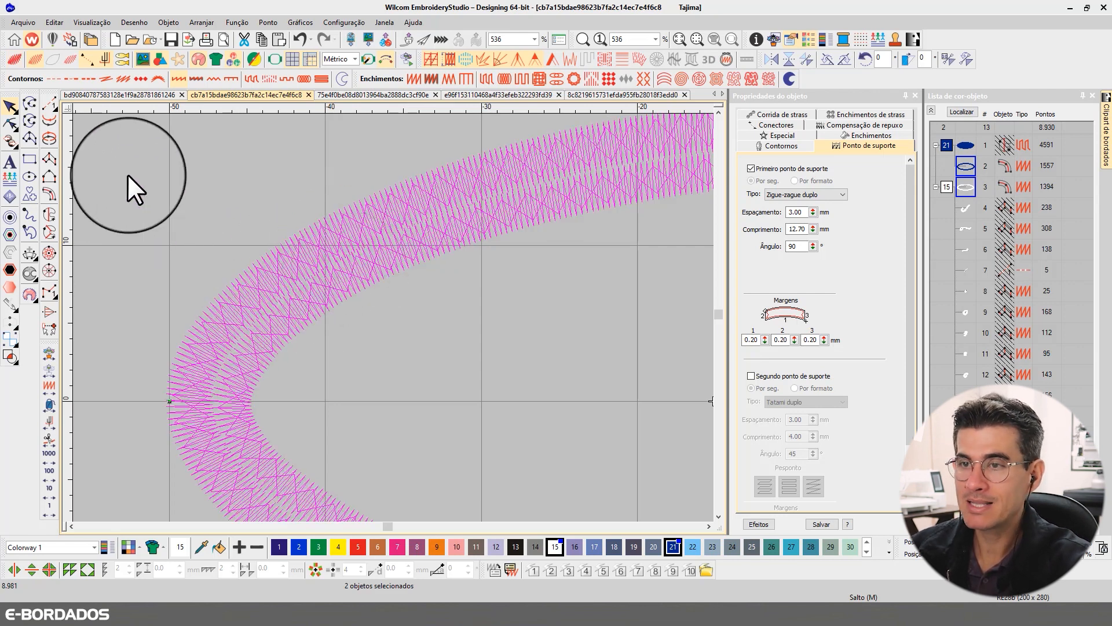
left_click(128, 171)
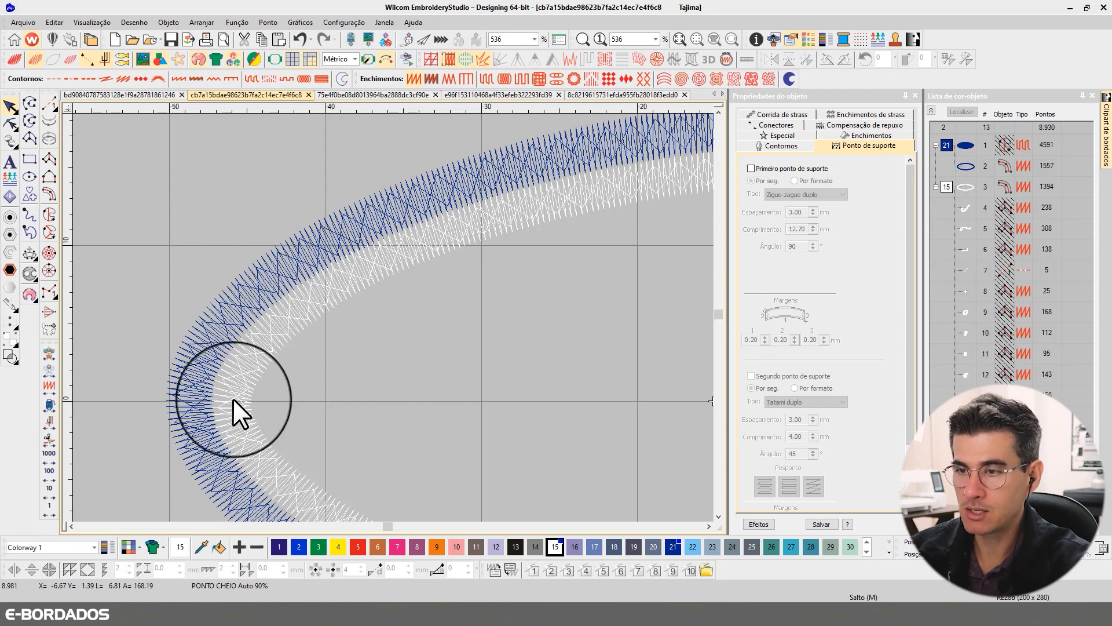
scroll(409, 311, "up", 3)
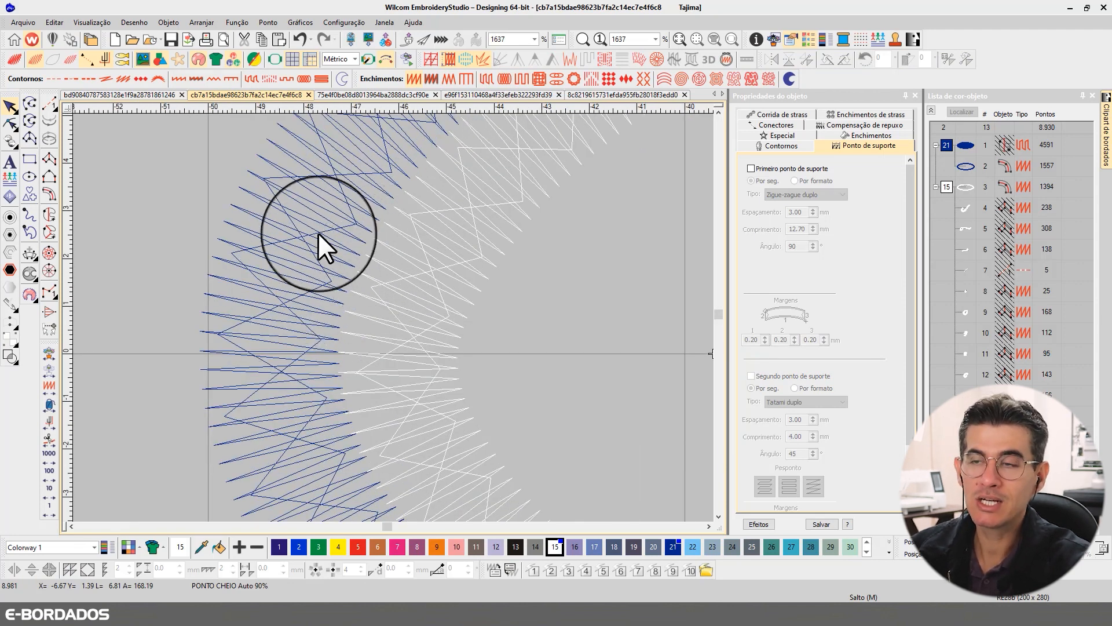
key("t")
key("t")
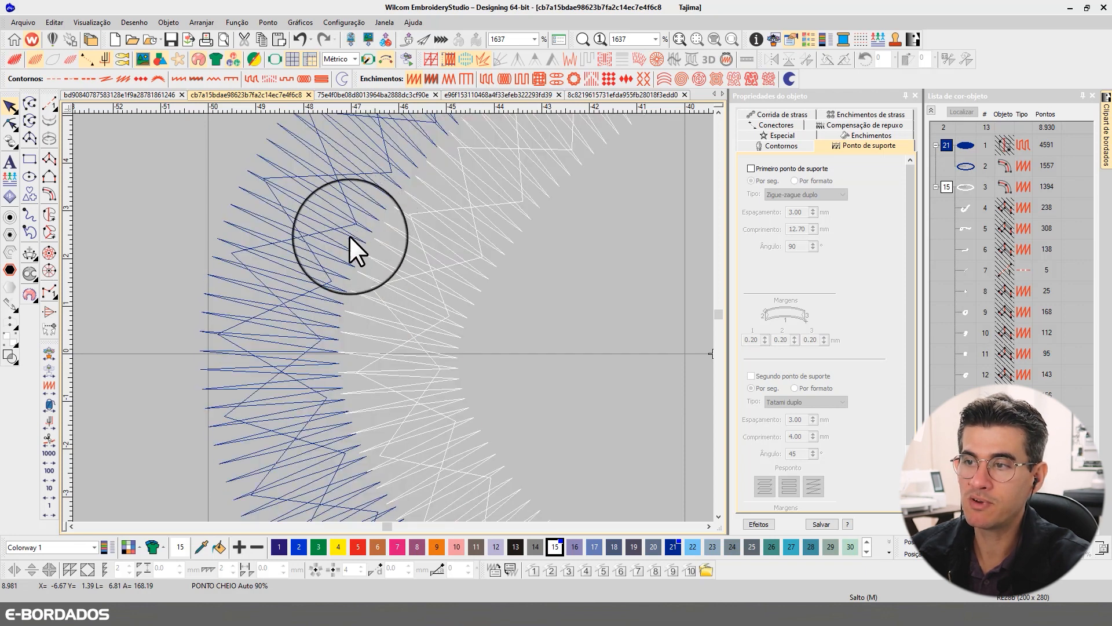
key("period")
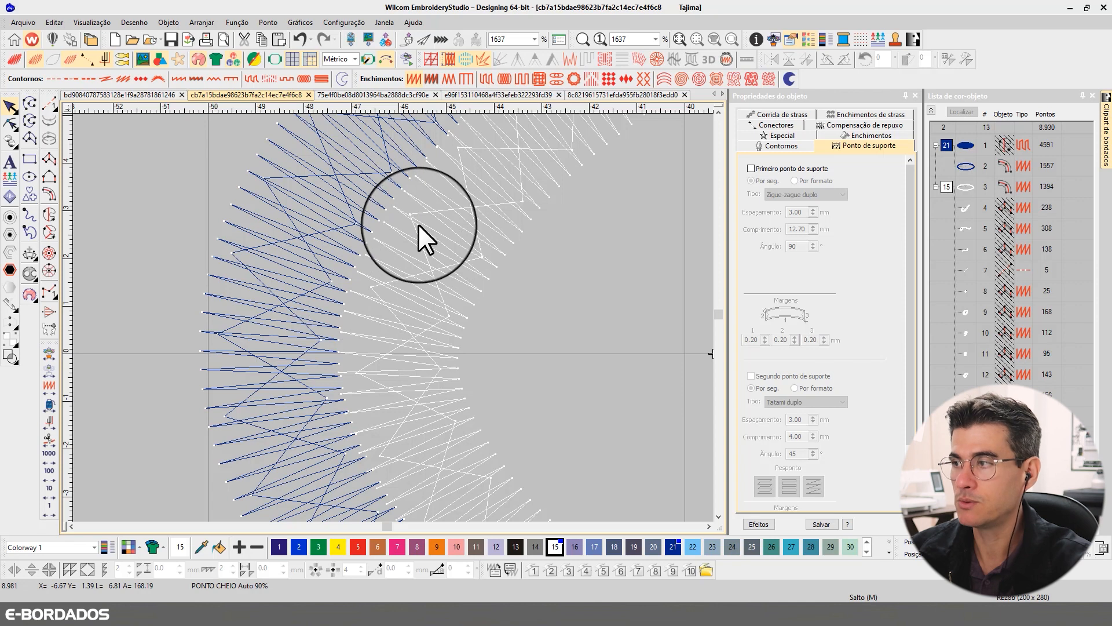
- Reshape the white inner border at the tight curve, shifting its outline slightly outward towards the blue border
left_click(354, 232)
left_click(384, 241)
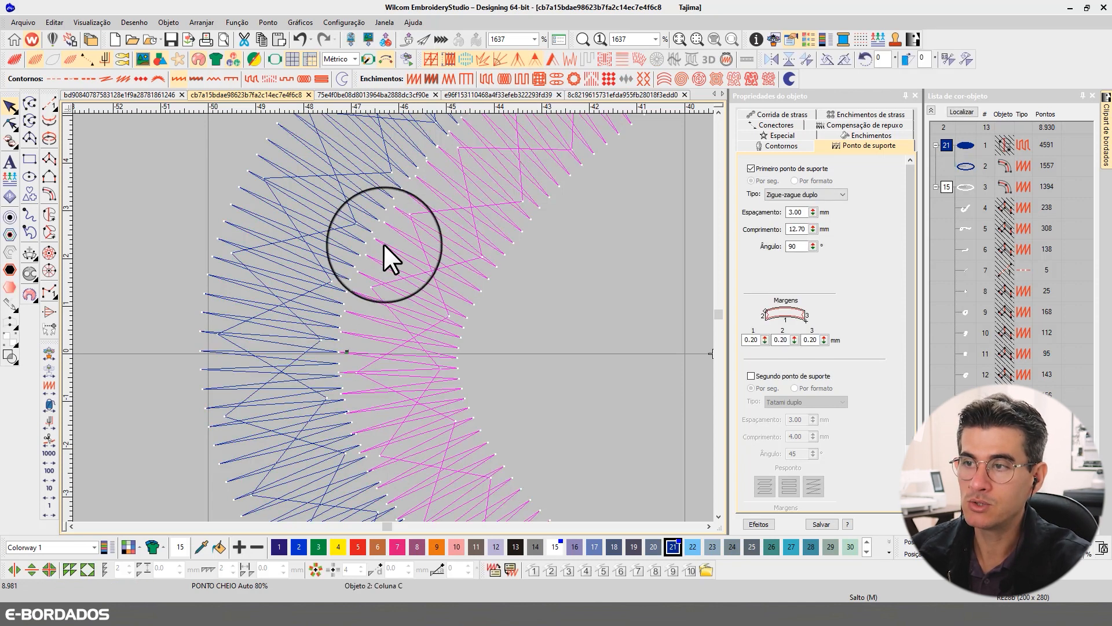
left_click(11, 124)
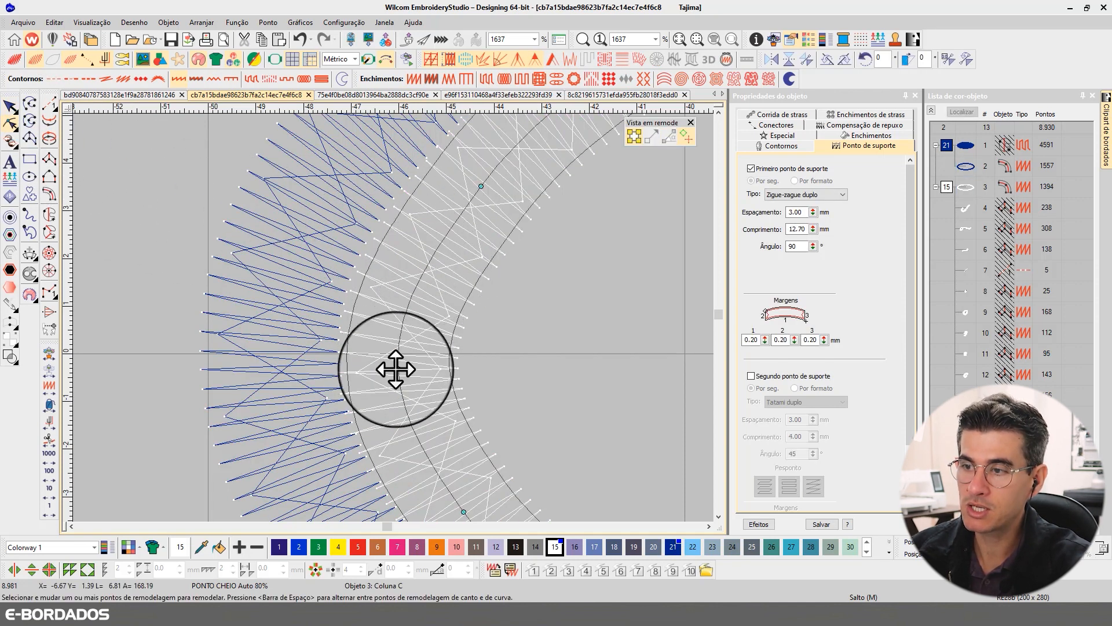
left_click(391, 365)
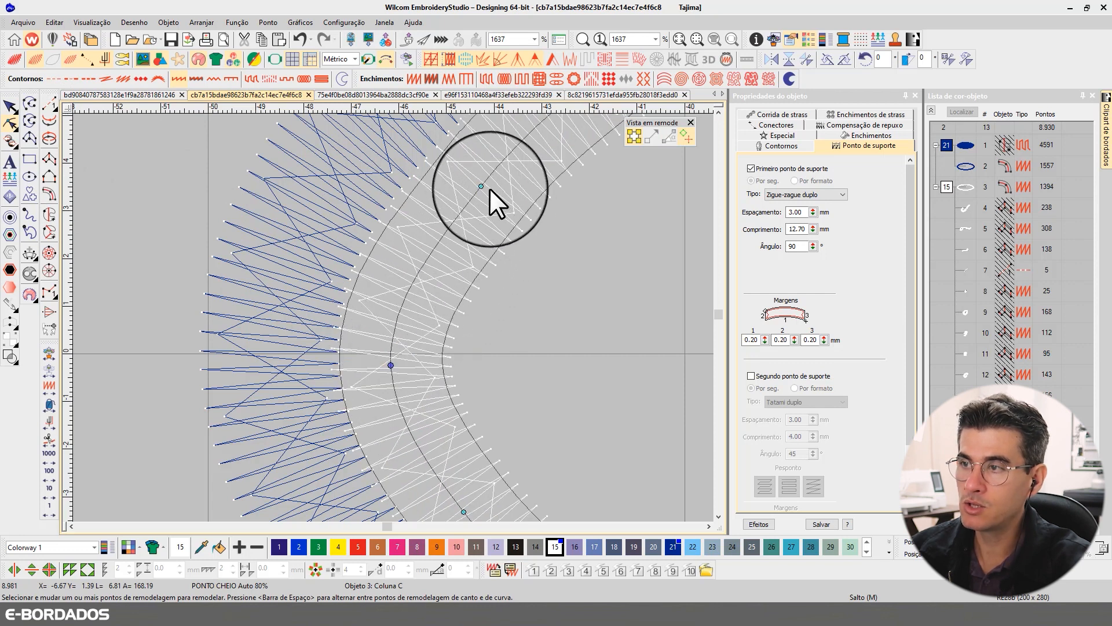
left_click(10, 106)
- Set the pull compensation of both oval borders to 0.35 mm
scroll(394, 232, "down", 2)
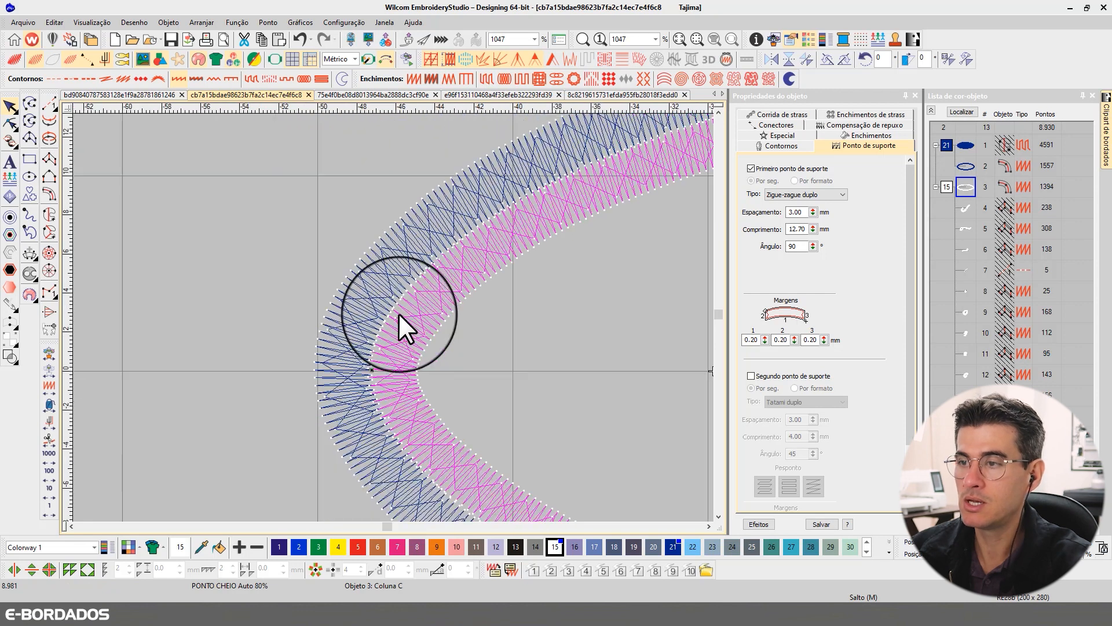
scroll(383, 365, "down", 2)
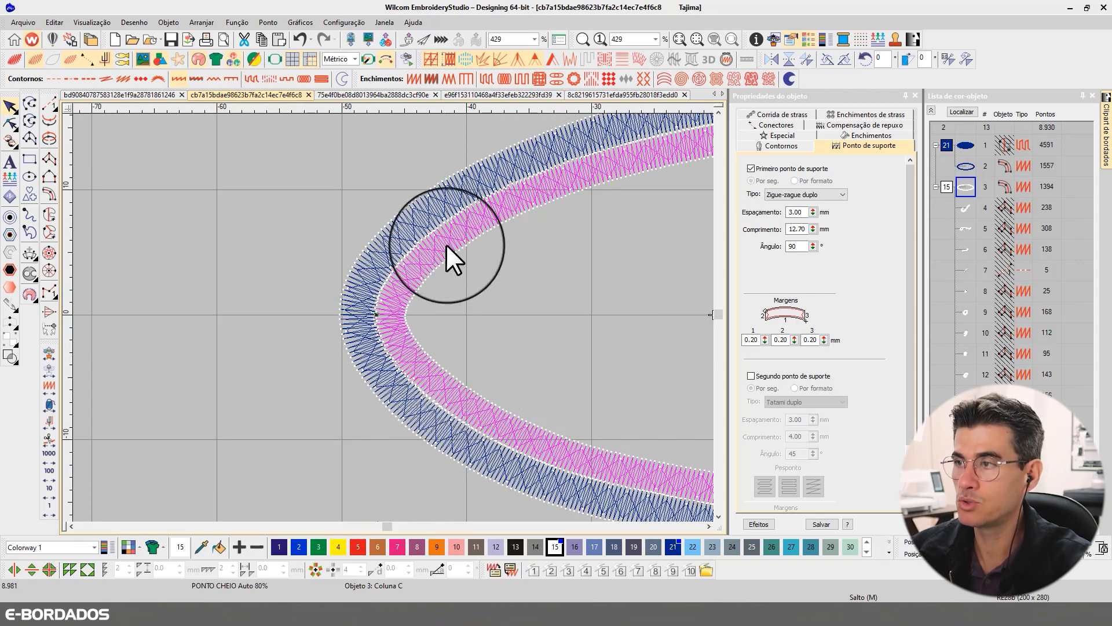
scroll(391, 317, "down", 1)
left_click(387, 297, "ctrl")
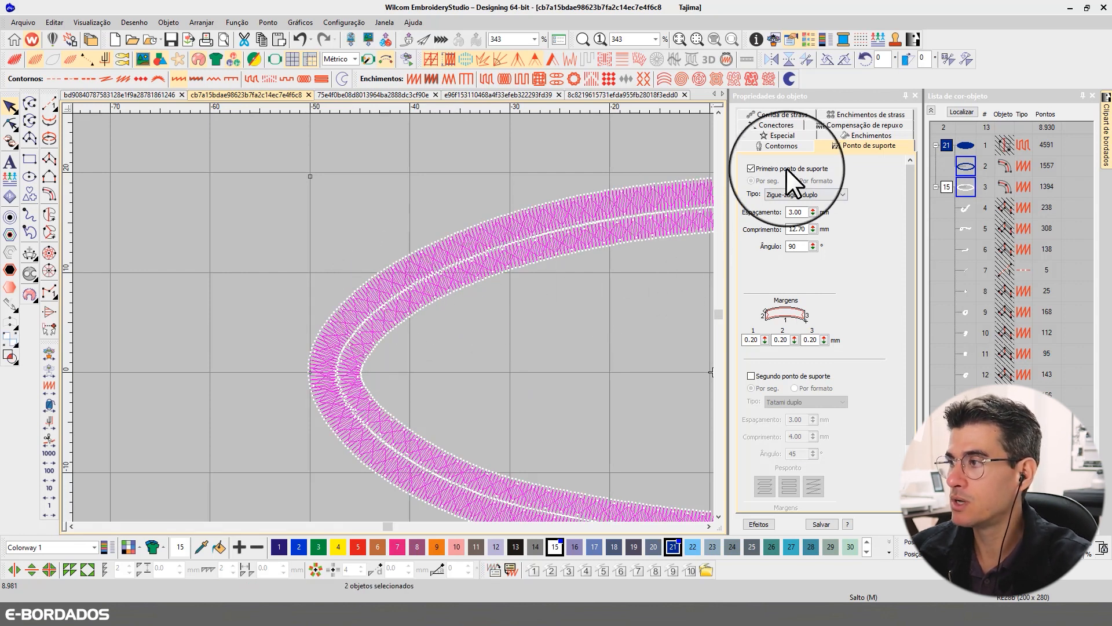
left_click(837, 126)
double_click(798, 184)
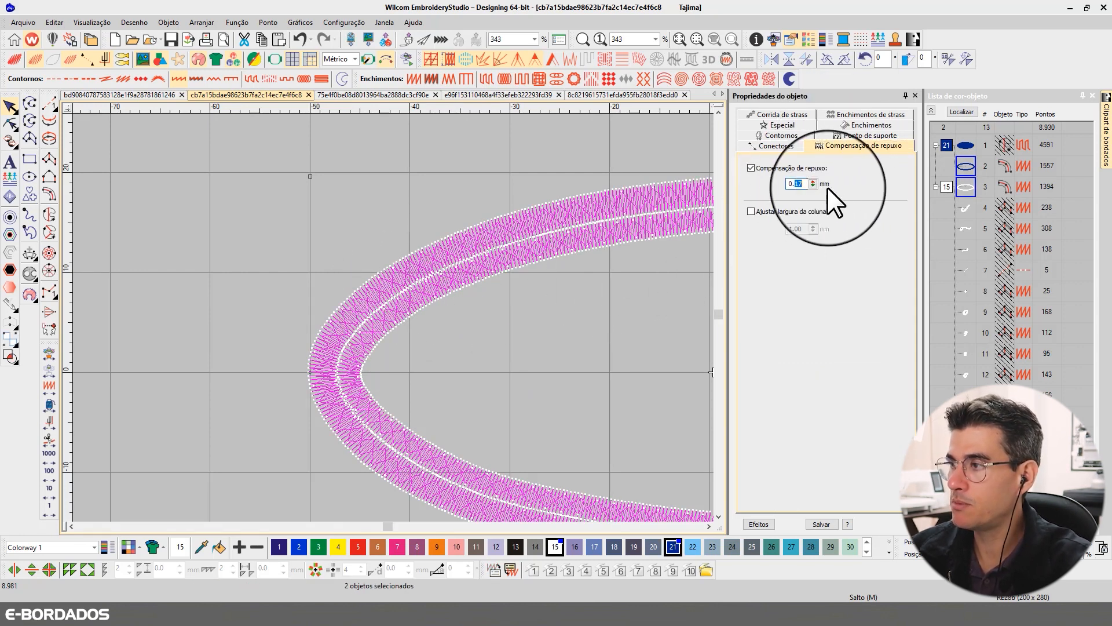
type("35")
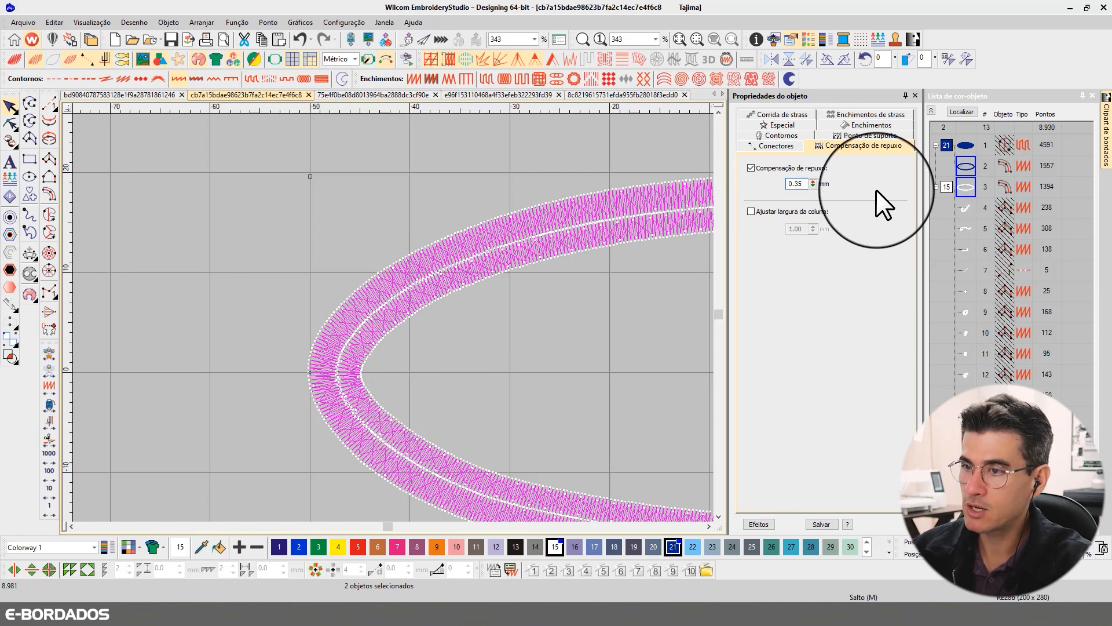
key("Return")
- Inspect the stitch overlap between the two borders at both ends of the oval, in stitch and rendered views
key("b")
left_click_drag(310, 269, 406, 402)
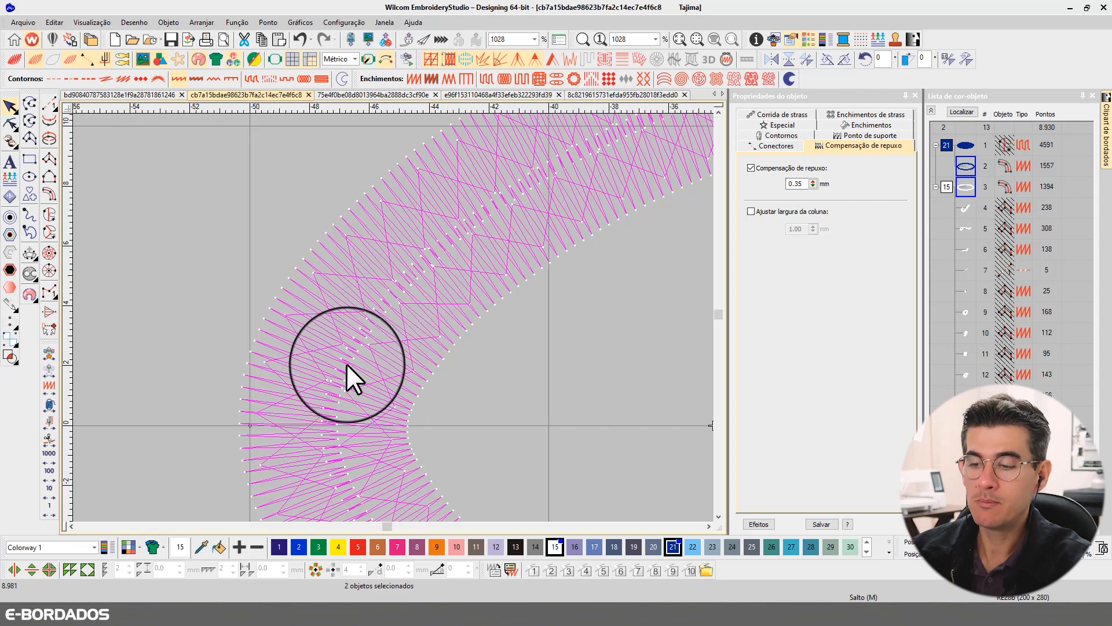
key("t")
key("t")
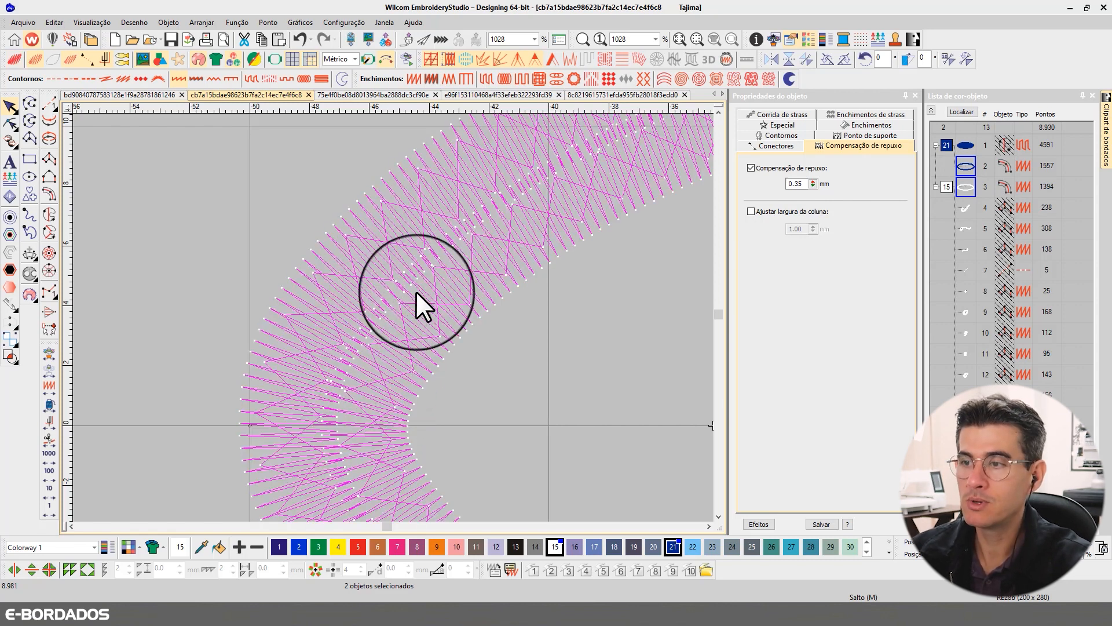
scroll(400, 307, "up", 2)
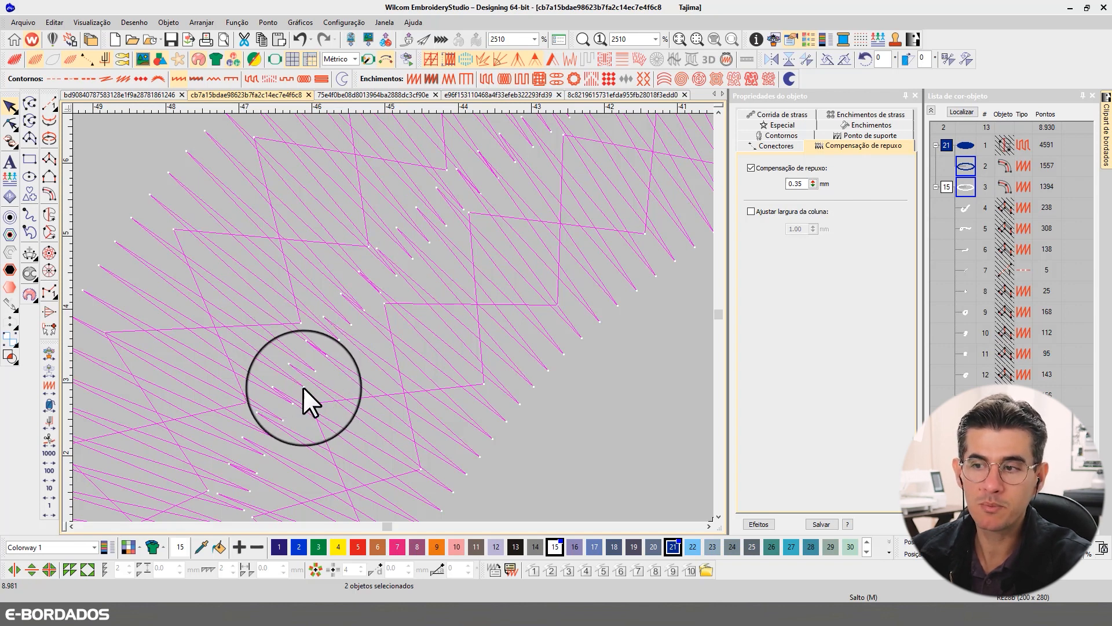
scroll(392, 312, "down", 10)
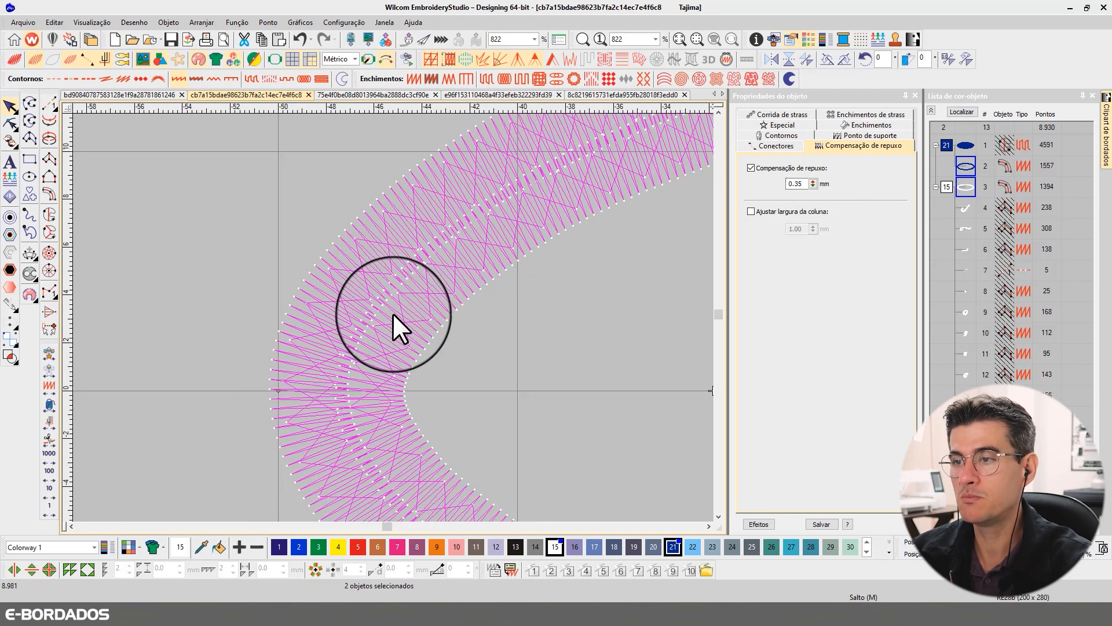
scroll(393, 317, "up", 3)
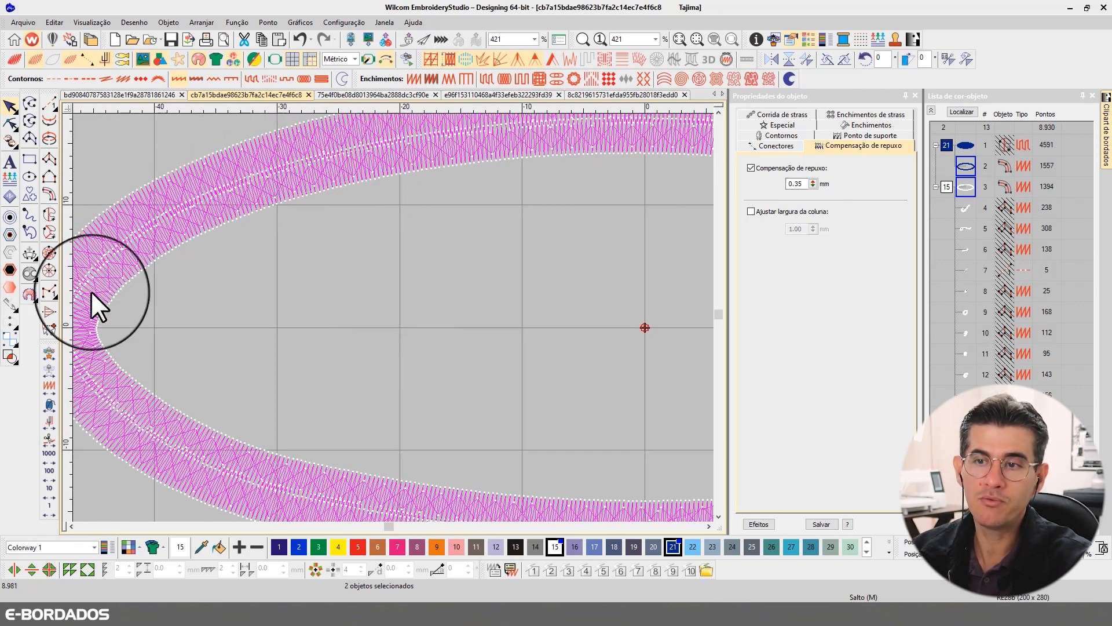
left_click(707, 526)
left_click(708, 525)
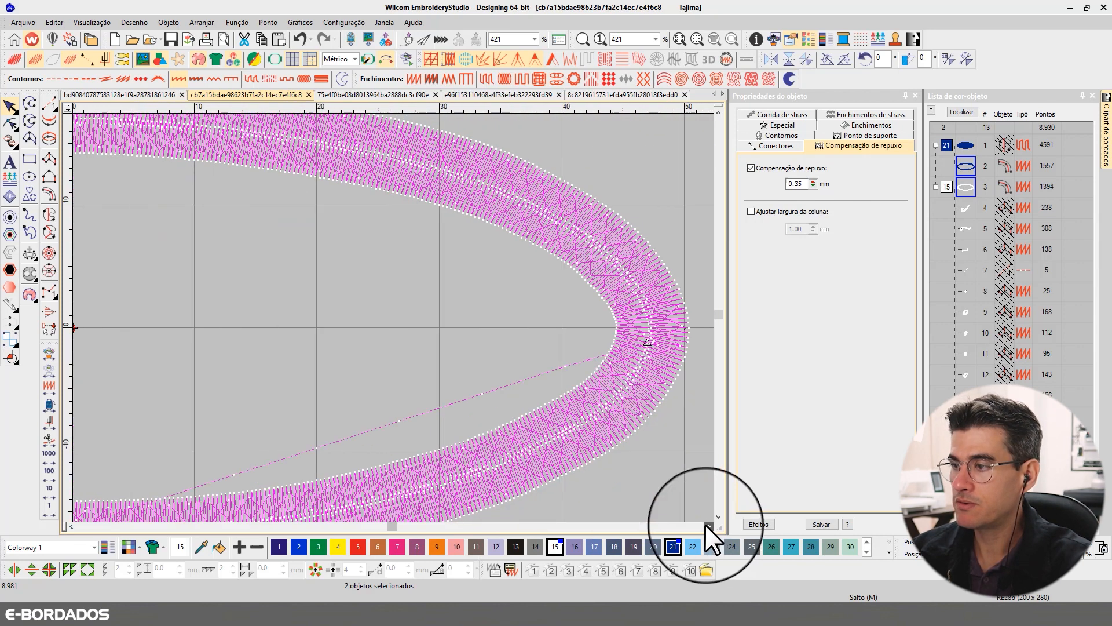
scroll(523, 344, "down", 4)
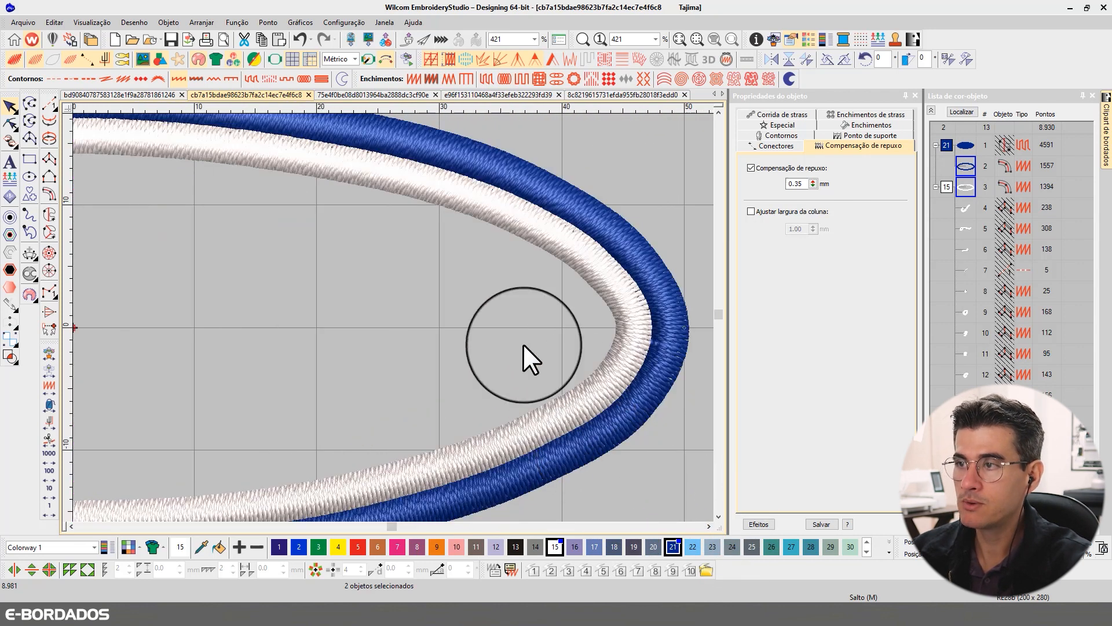
scroll(332, 317, "down", 2)
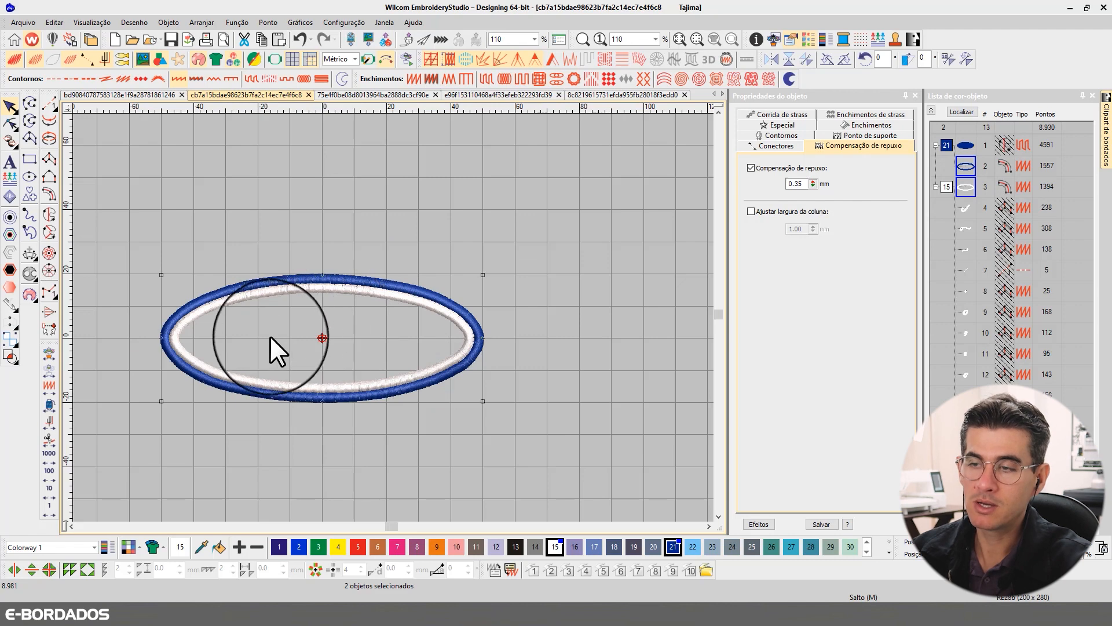
- Show all objects of the Ford logo again, fit the design in view and compare its rendered and stitch views
left_click(502, 277)
key("shift+s")
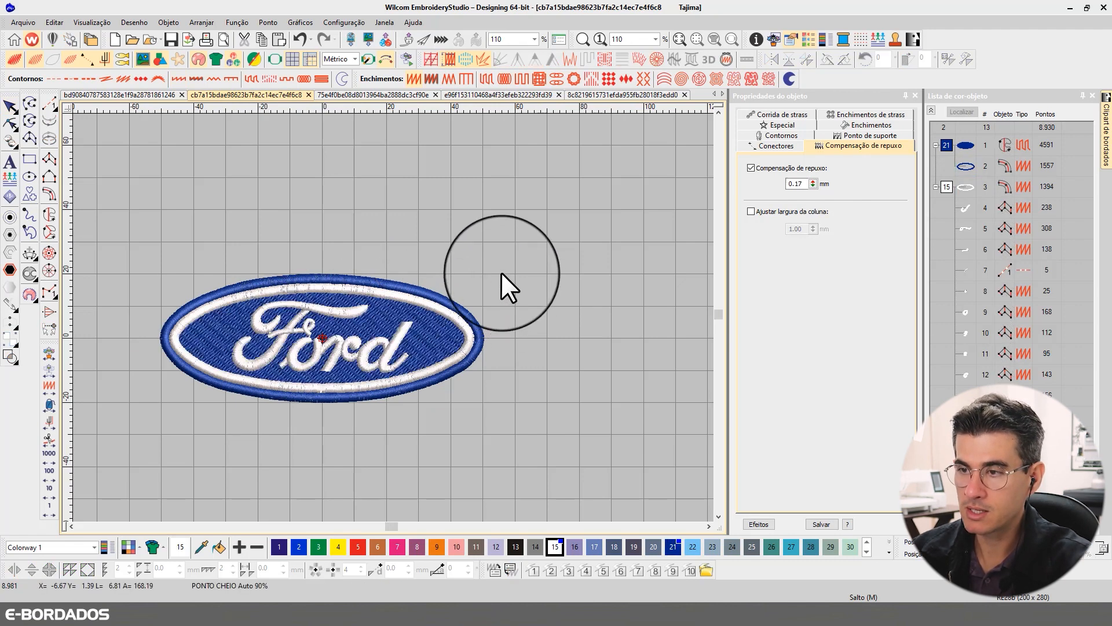
key("b")
left_click_drag(120, 261, 539, 417)
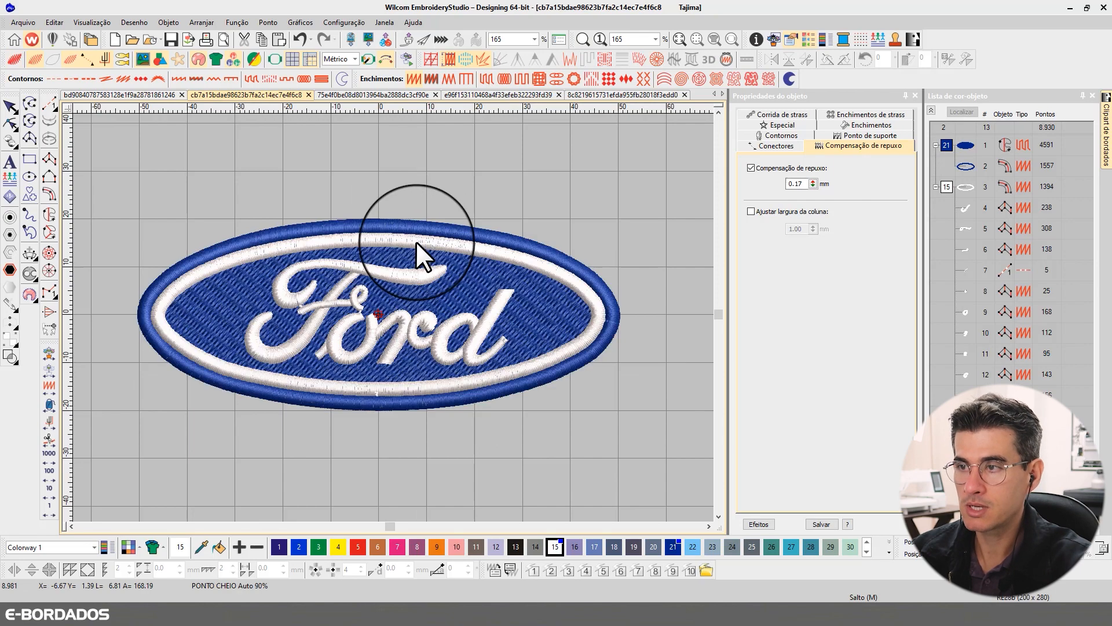
key("0")
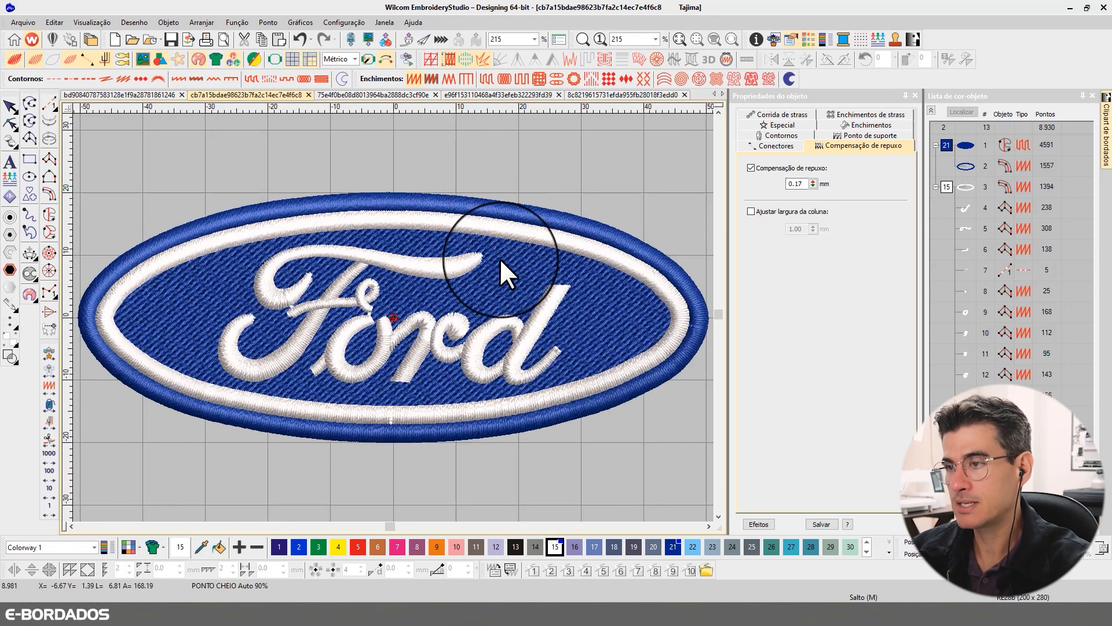
key("t")
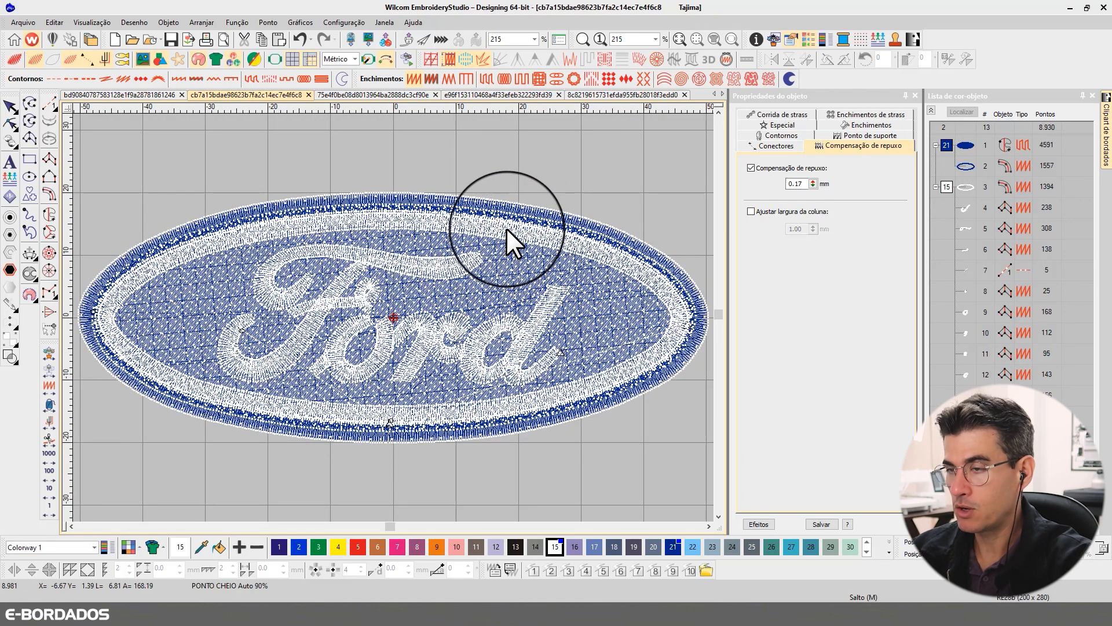
key("t")
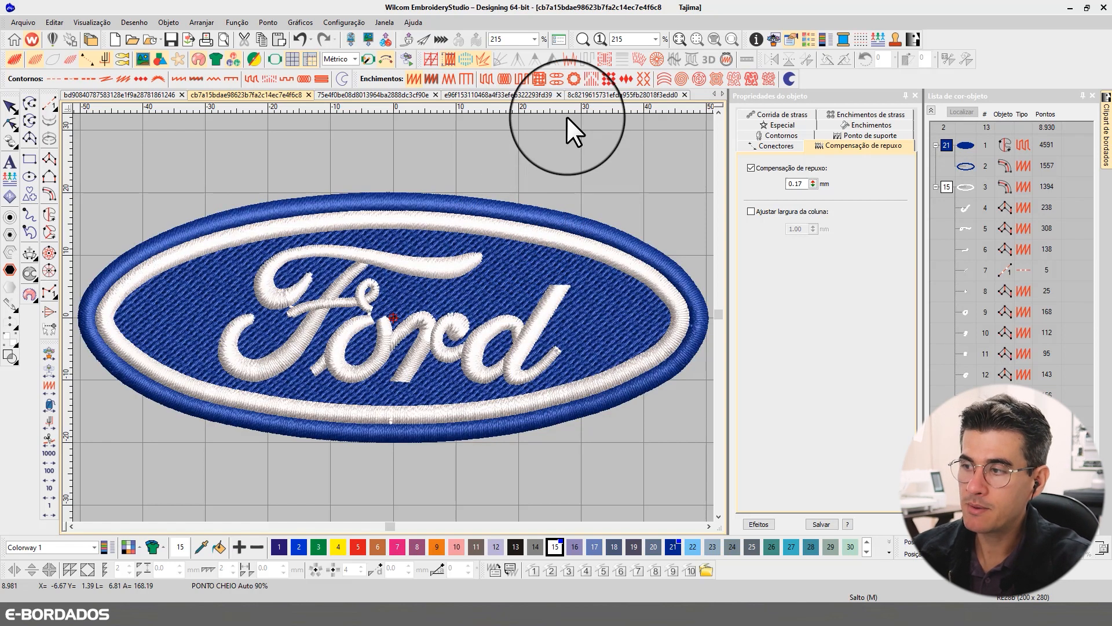
key("t")
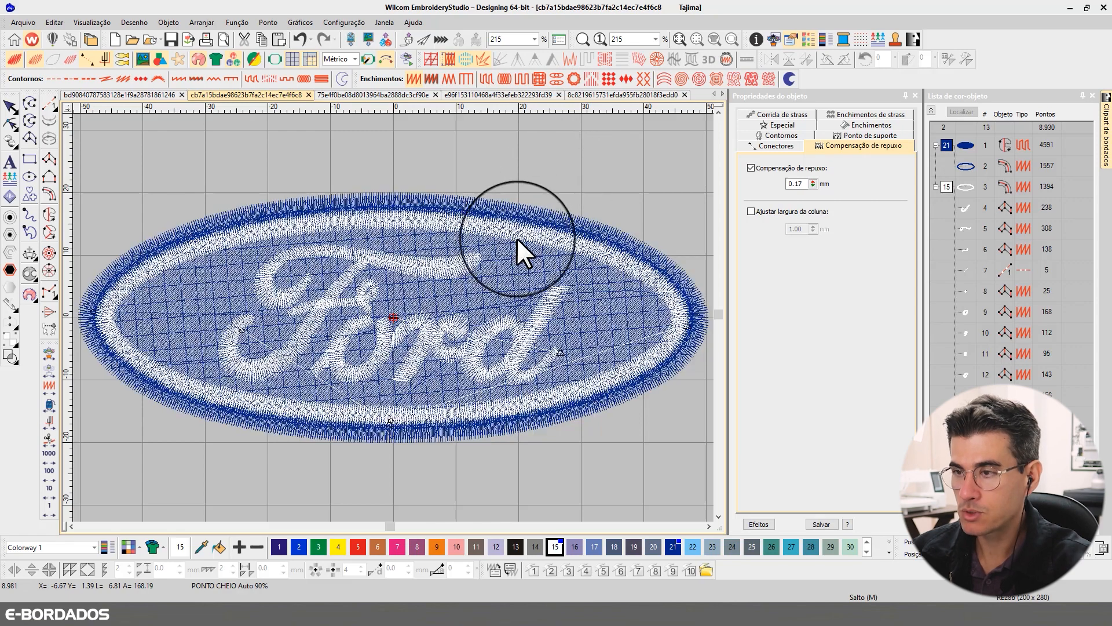
- Check the satin spacing settings of the white border, the blue border and the top stroke of the F
left_click(502, 231)
key("t")
key("t")
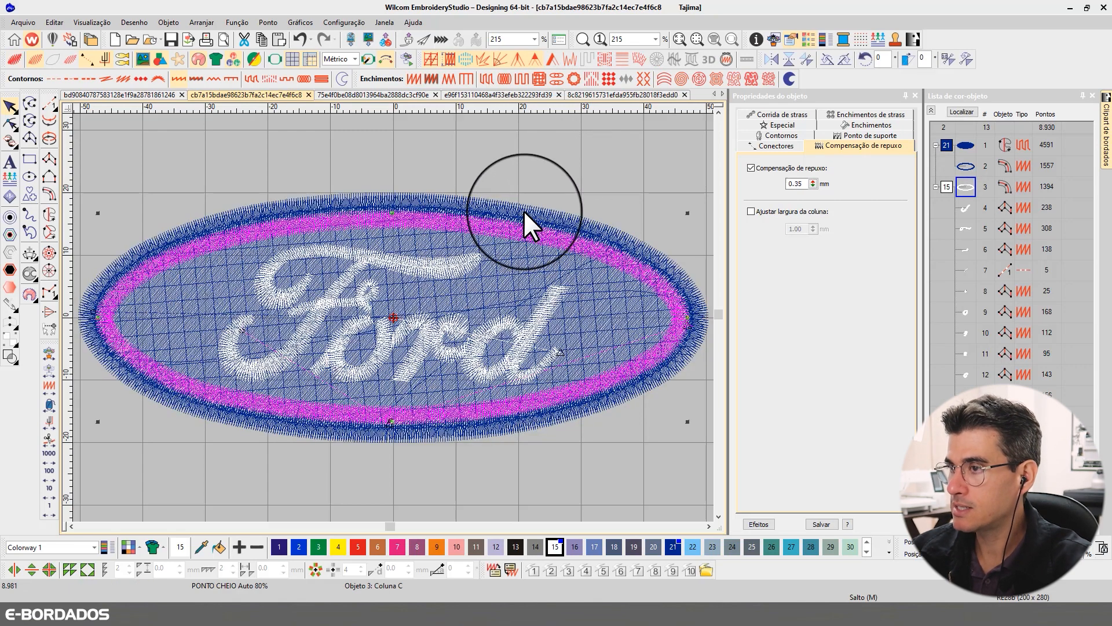
left_click(524, 213)
left_click(864, 124)
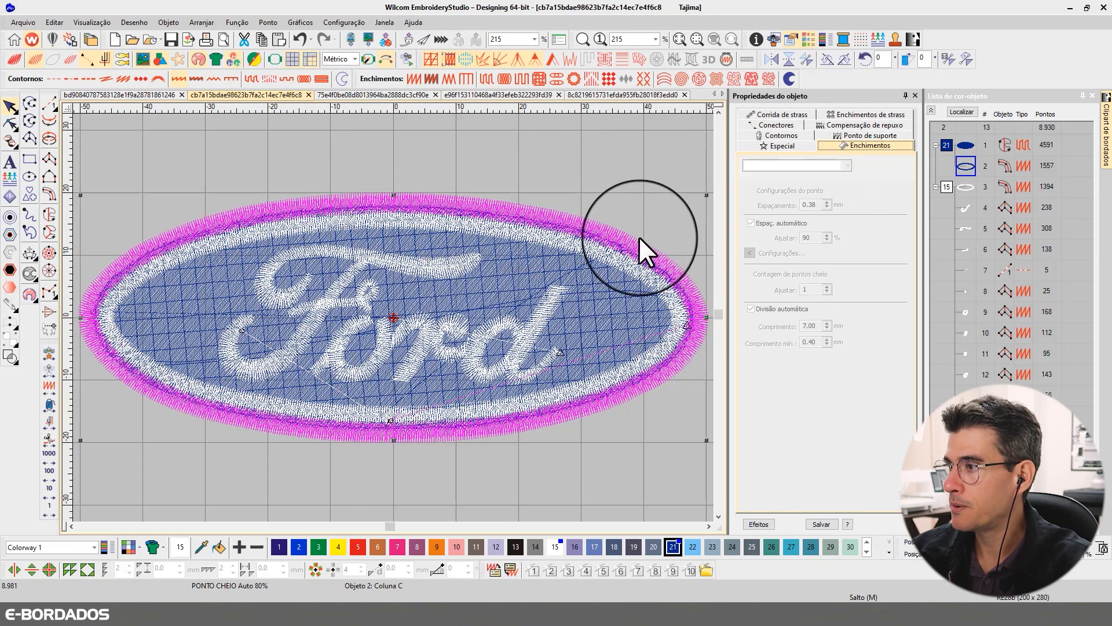
left_click(569, 240)
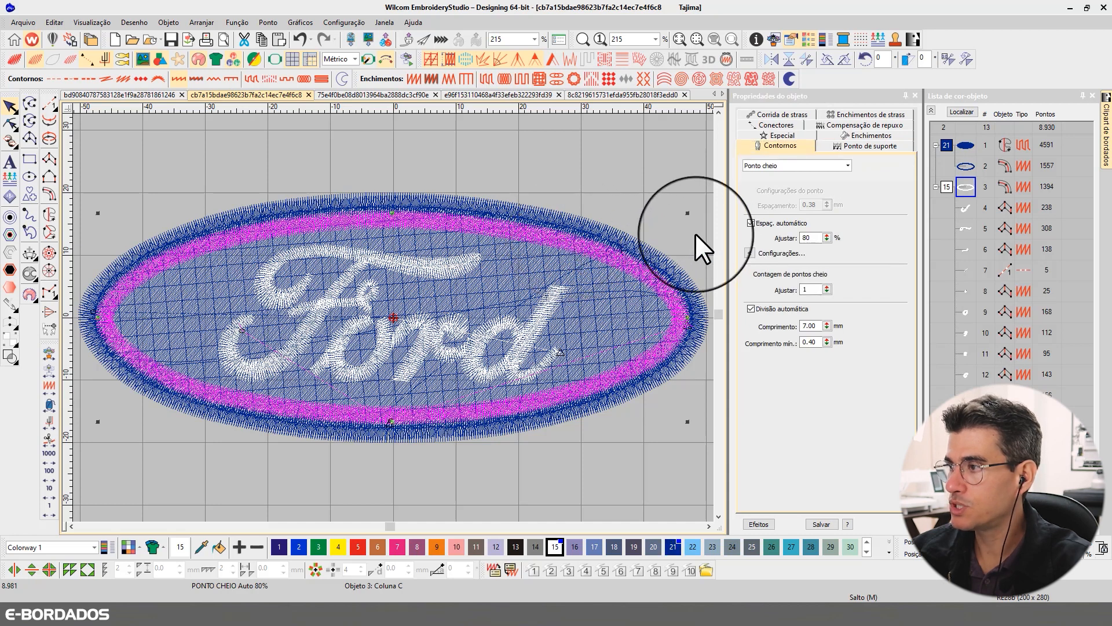
left_click(584, 220)
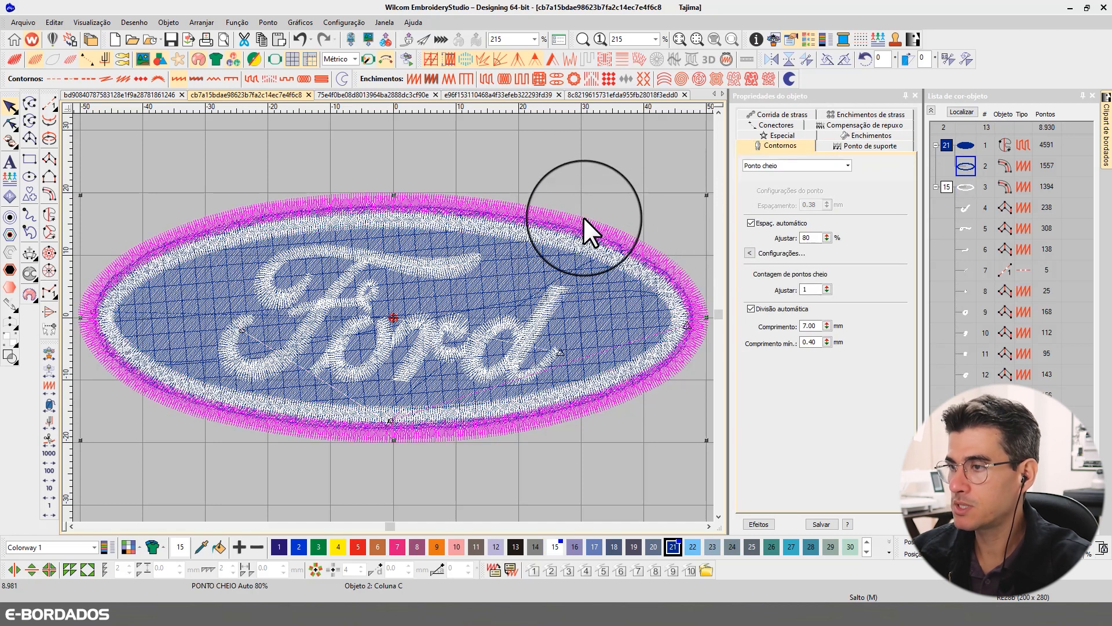
left_click(458, 272)
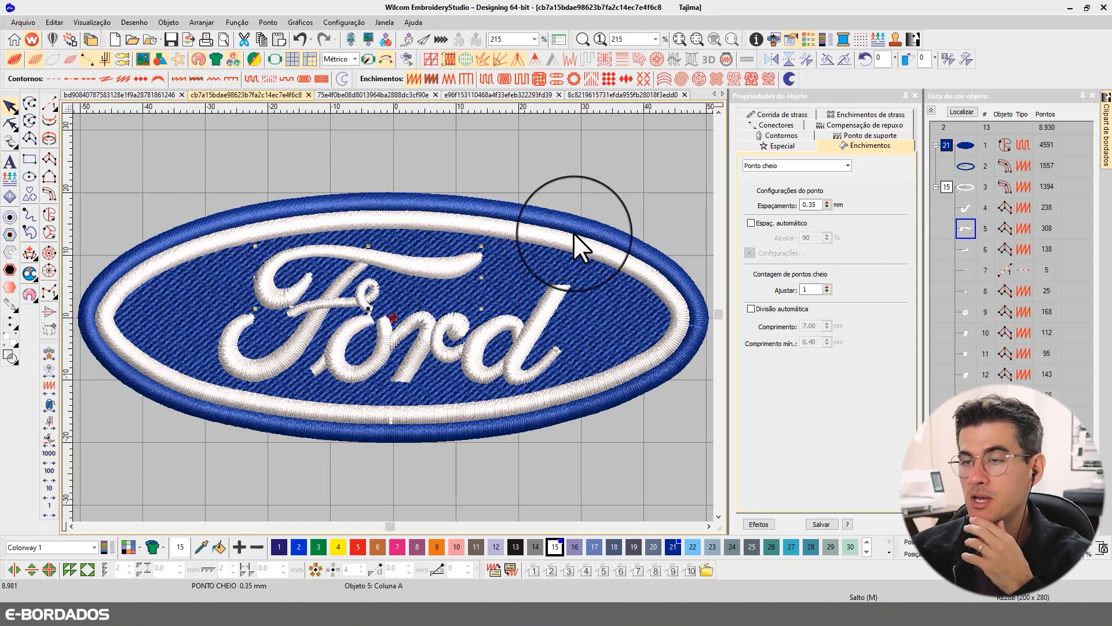
key("t")
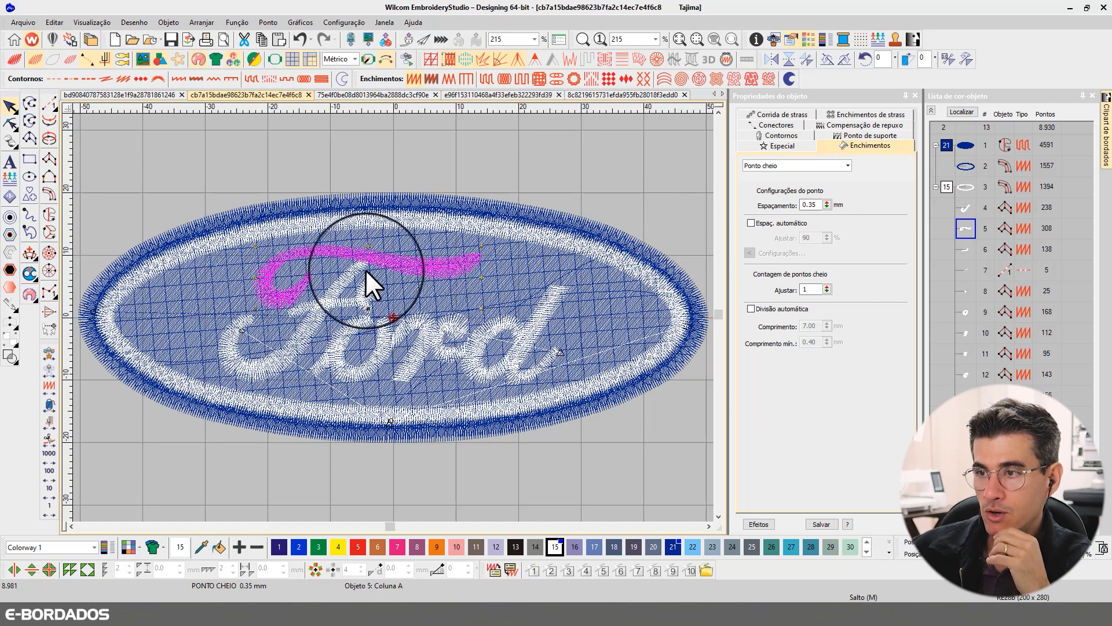
- Compare the satin spacing of the F's main stroke with the automatic spacing adjustment of the white border
left_click(340, 288)
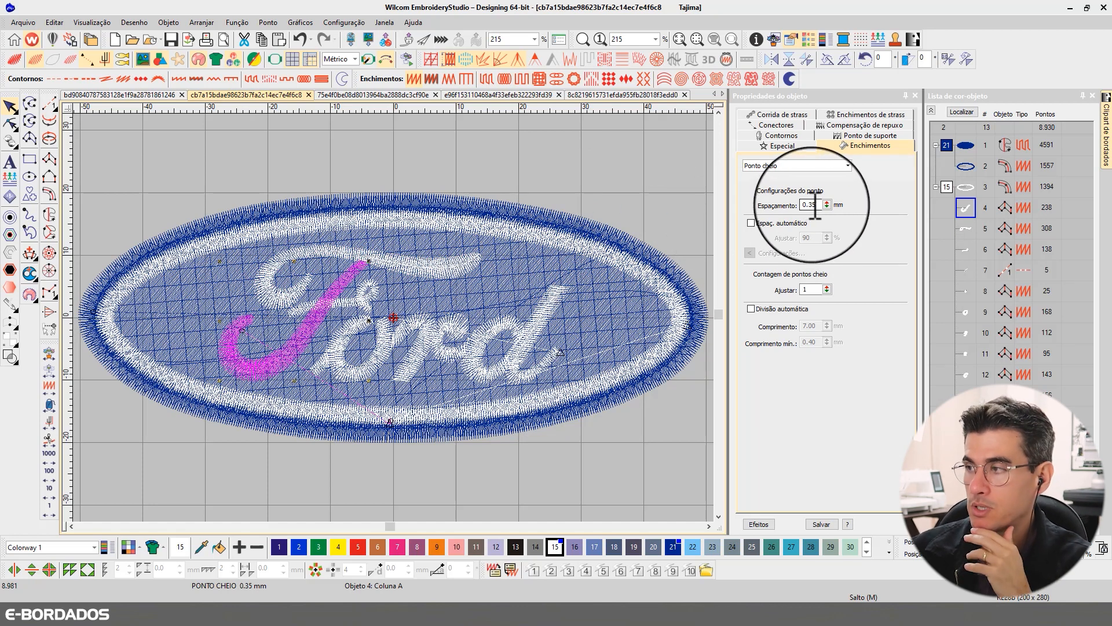
double_click(815, 207)
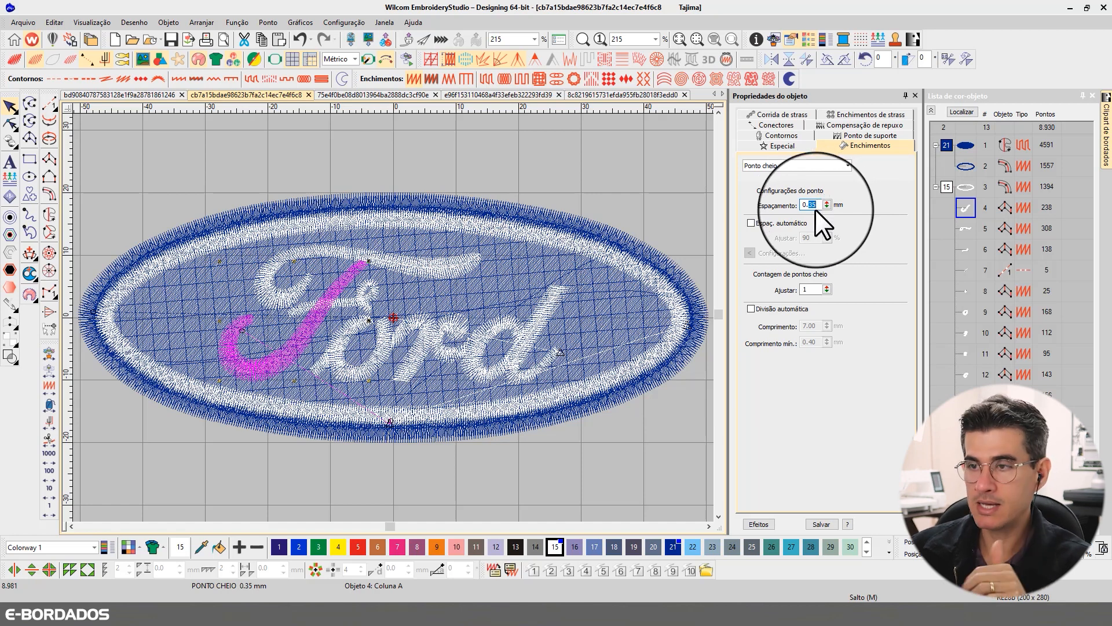
left_click(475, 204)
left_click(461, 225)
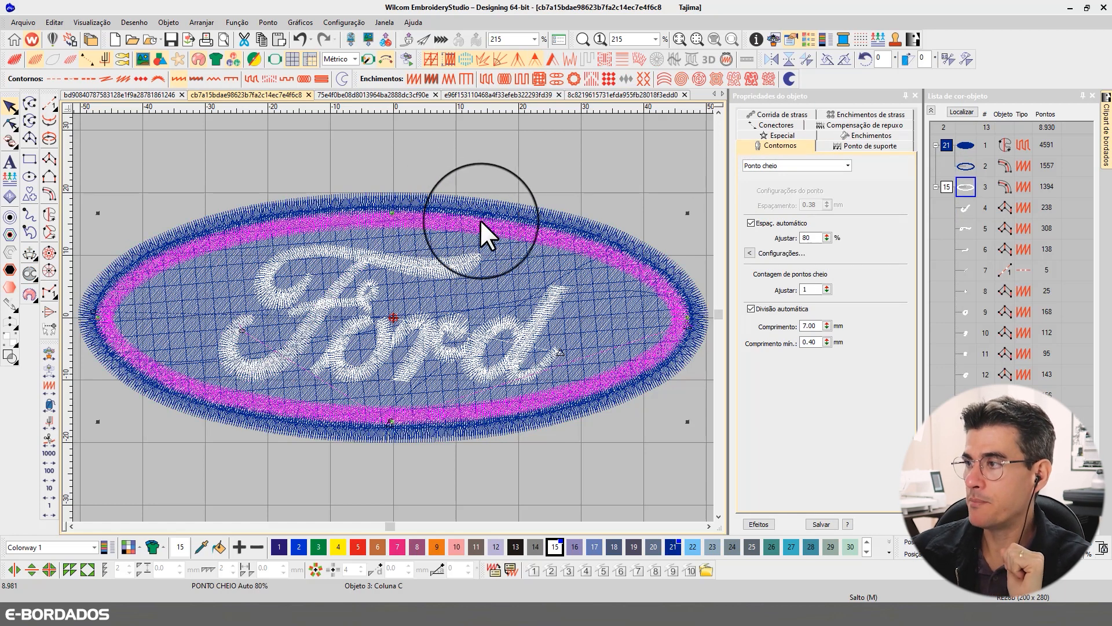
double_click(809, 238)
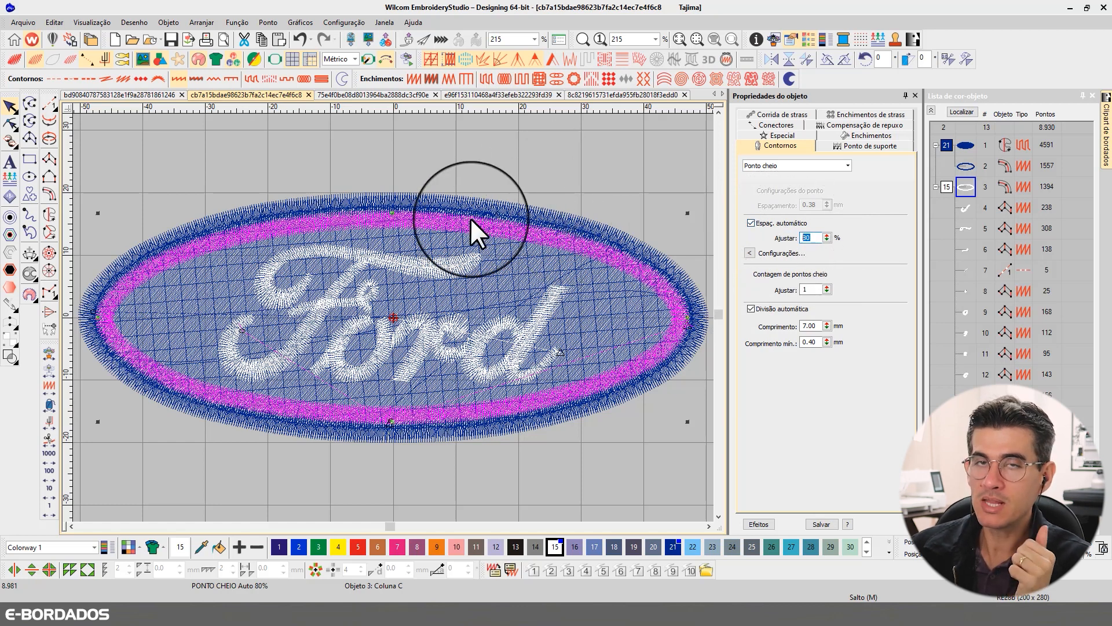
left_click(421, 203)
left_click(415, 222)
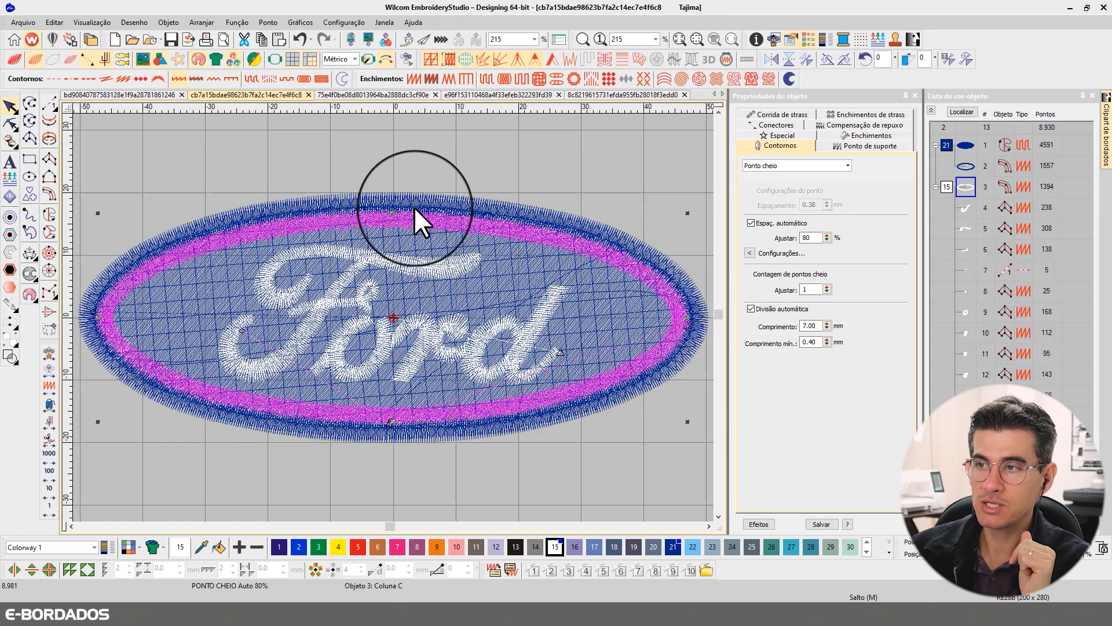
- Check the fixed spacing of the F's top stroke against the white border's automatic spacing
left_click(388, 266)
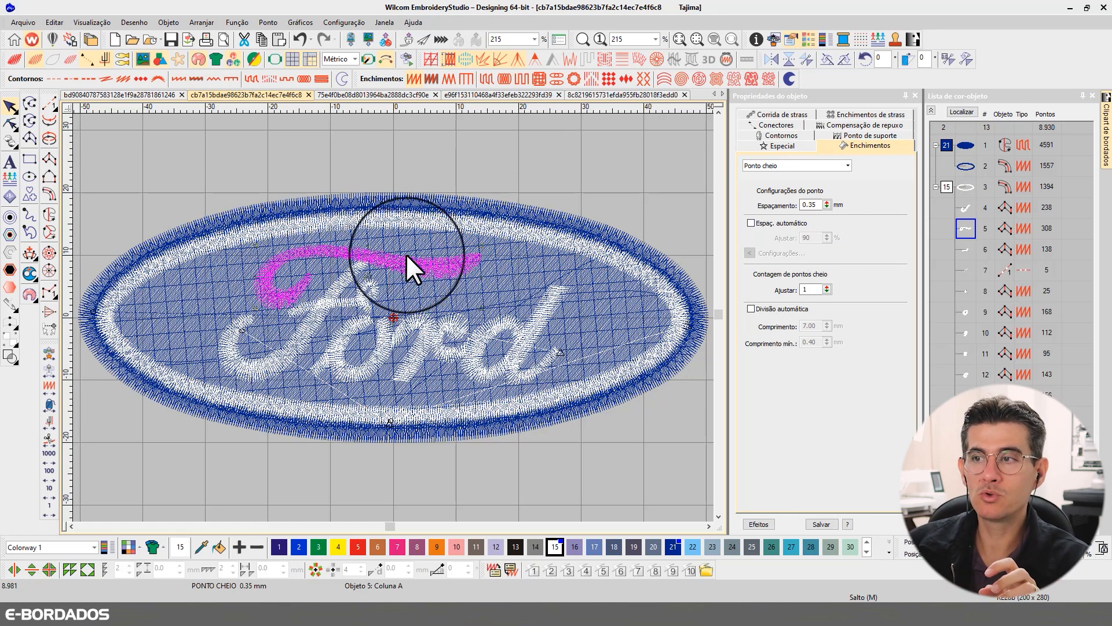
left_click(410, 217)
left_click(401, 267)
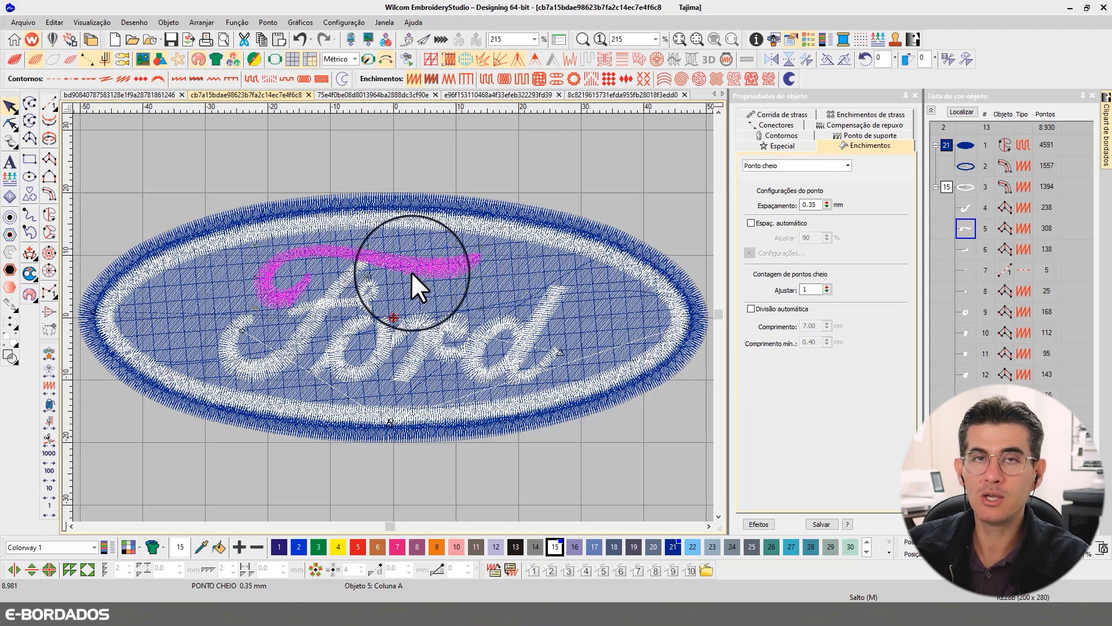
left_click(358, 230)
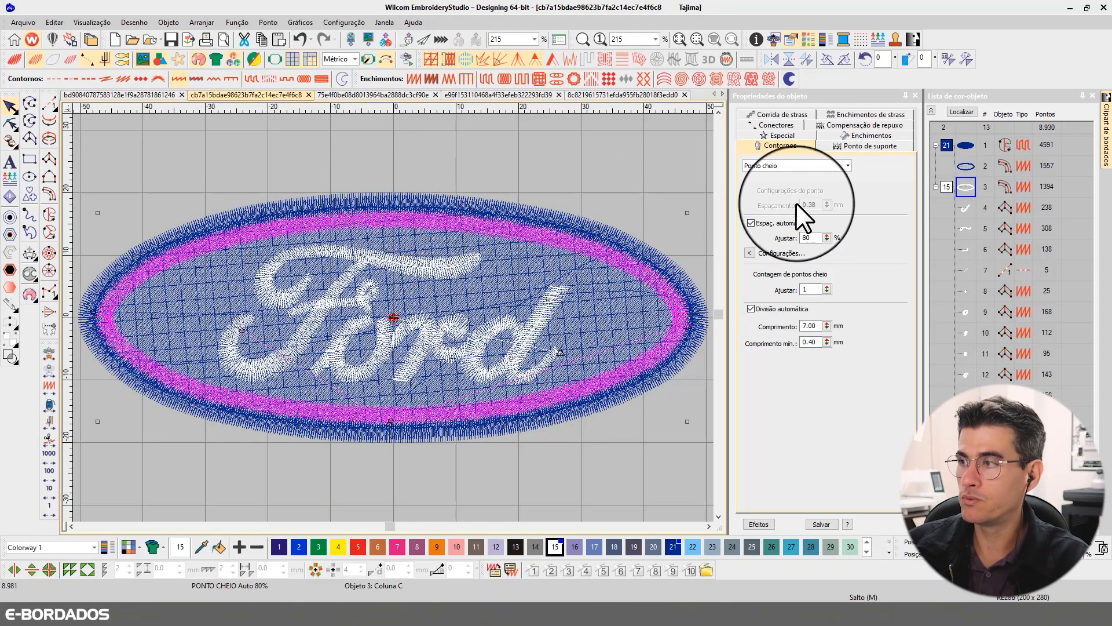
double_click(810, 237)
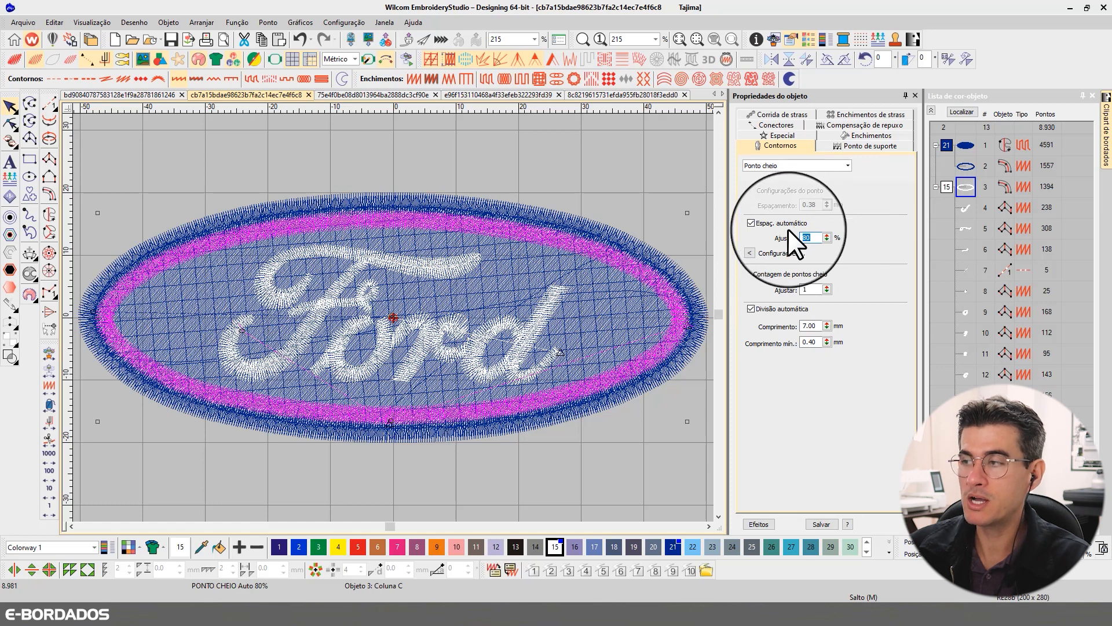
left_click(455, 270)
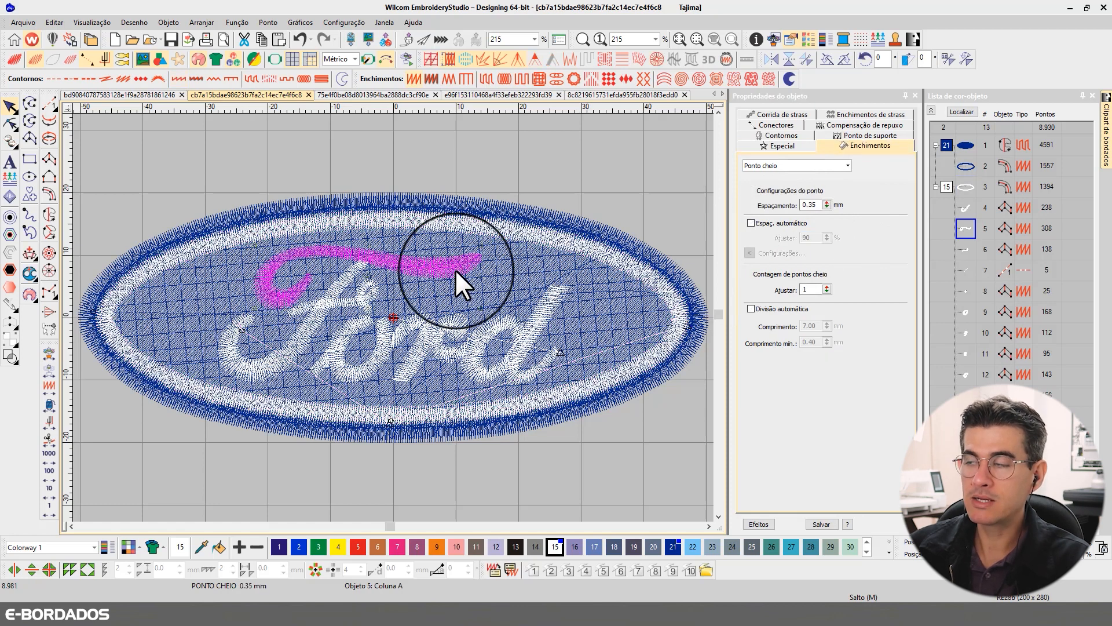
double_click(810, 205)
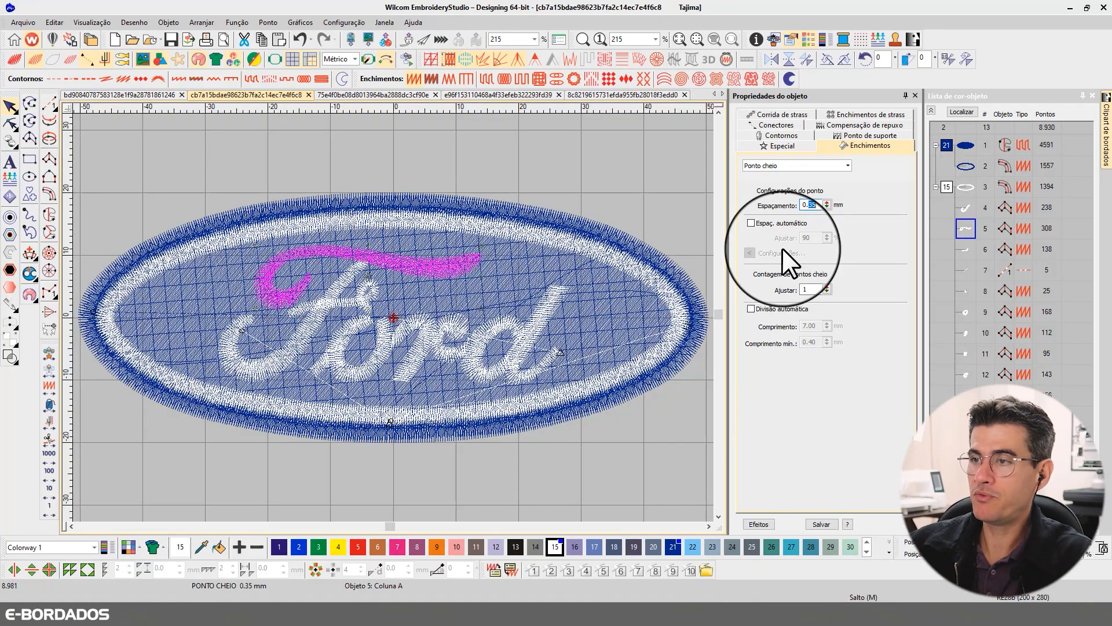
- Turn off automatic spacing for both oval borders and set their satin stitch spacing to 0.35 mm
left_click(481, 232)
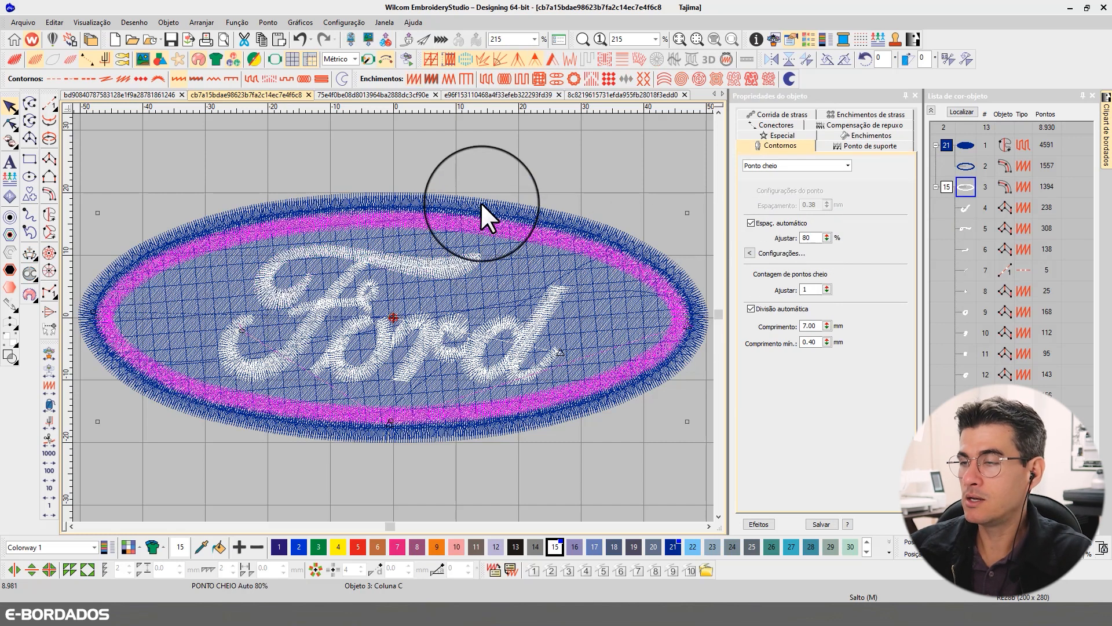
left_click(481, 201)
left_click(467, 223, "ctrl")
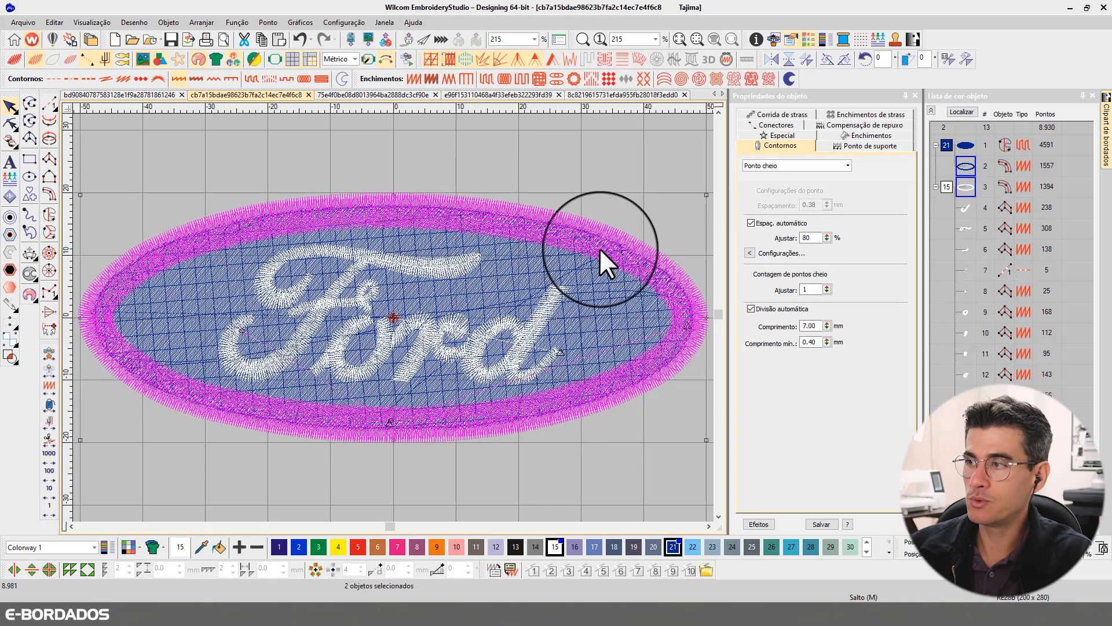
left_click(752, 223)
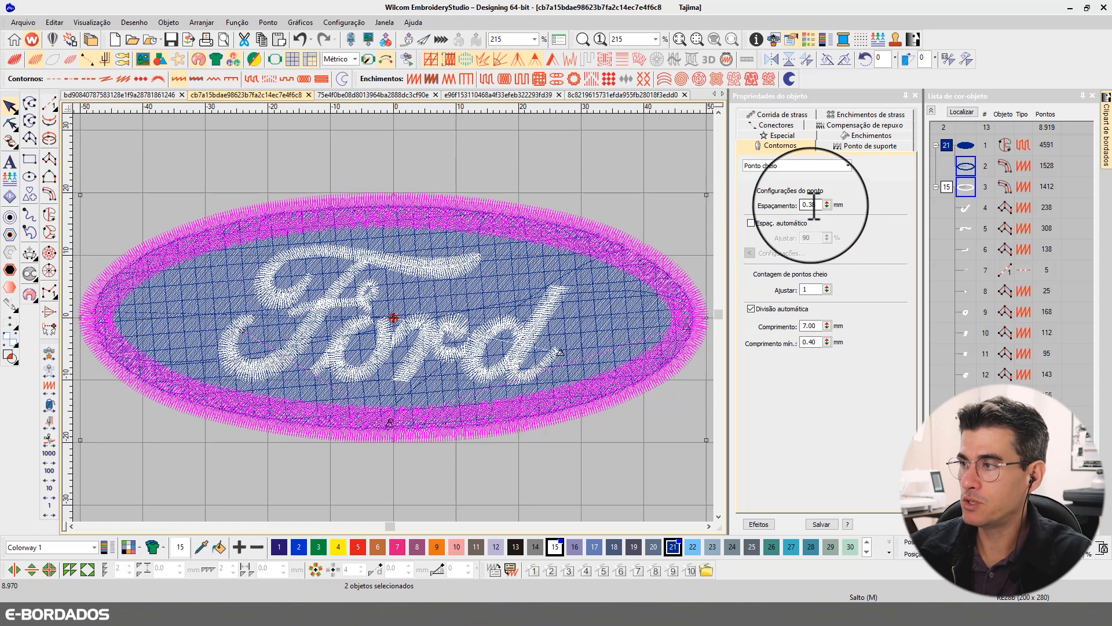
key("Return")
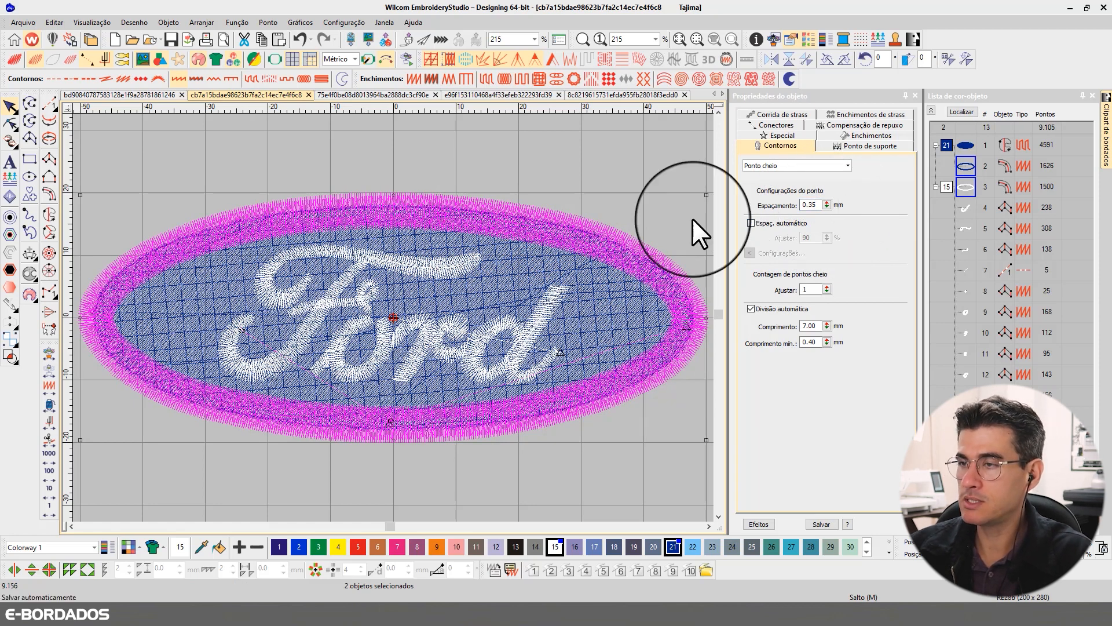
- Compare the satin spacing of the two borders and the F's top stroke in rendered and stitch views
left_click(505, 163)
left_click(488, 200)
key("t")
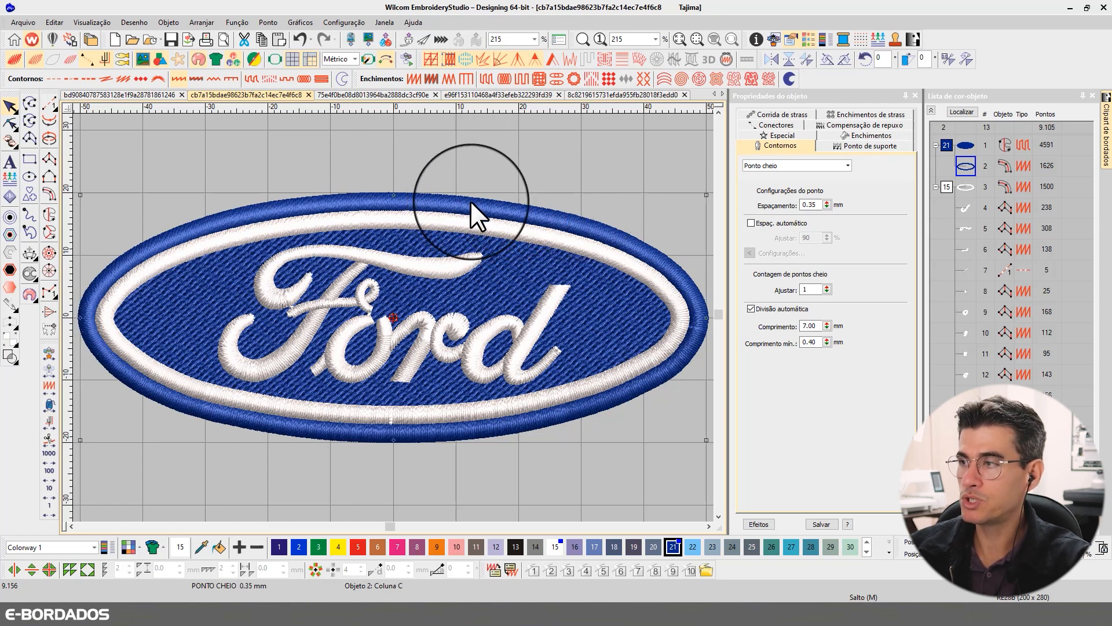
left_click(406, 259)
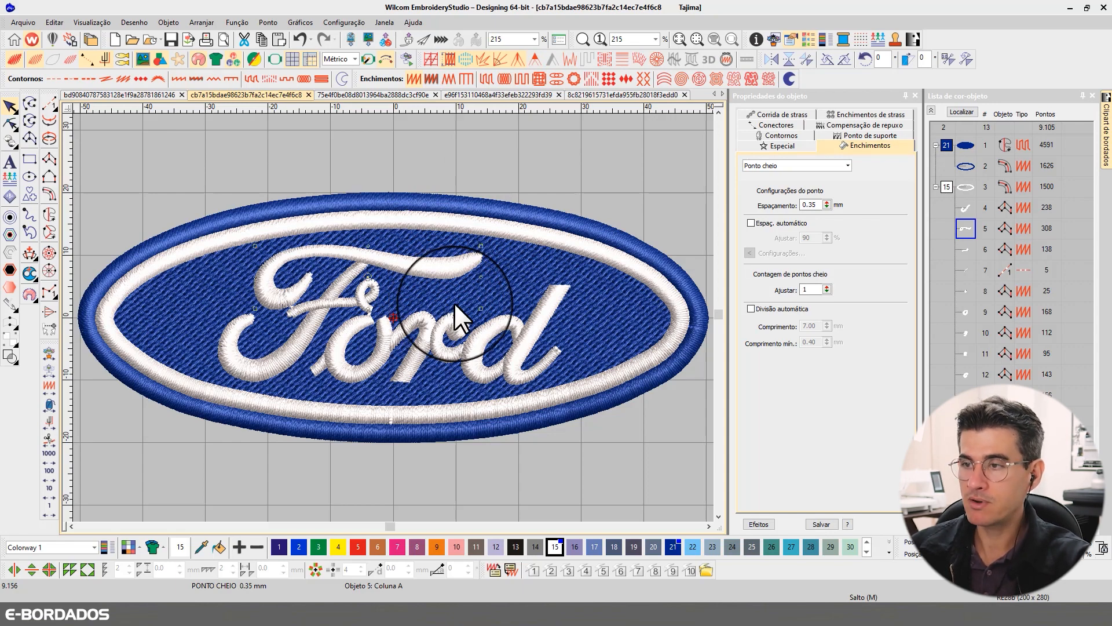
key("t")
left_click(435, 221)
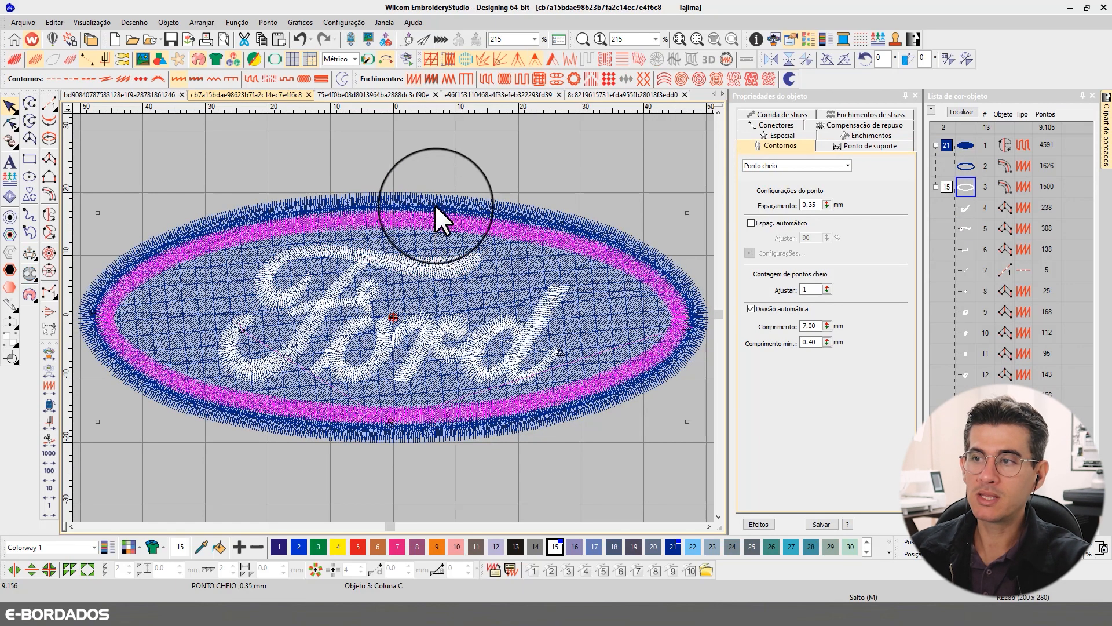
left_click(434, 203)
left_click(433, 259)
left_click(439, 213)
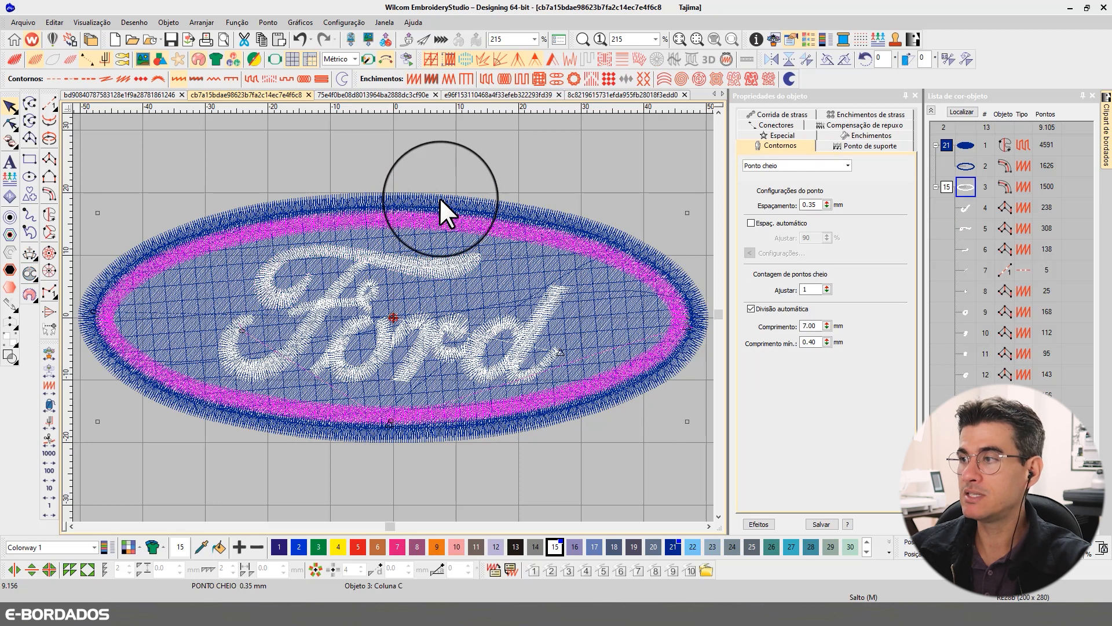
left_click(439, 199)
left_click(427, 260)
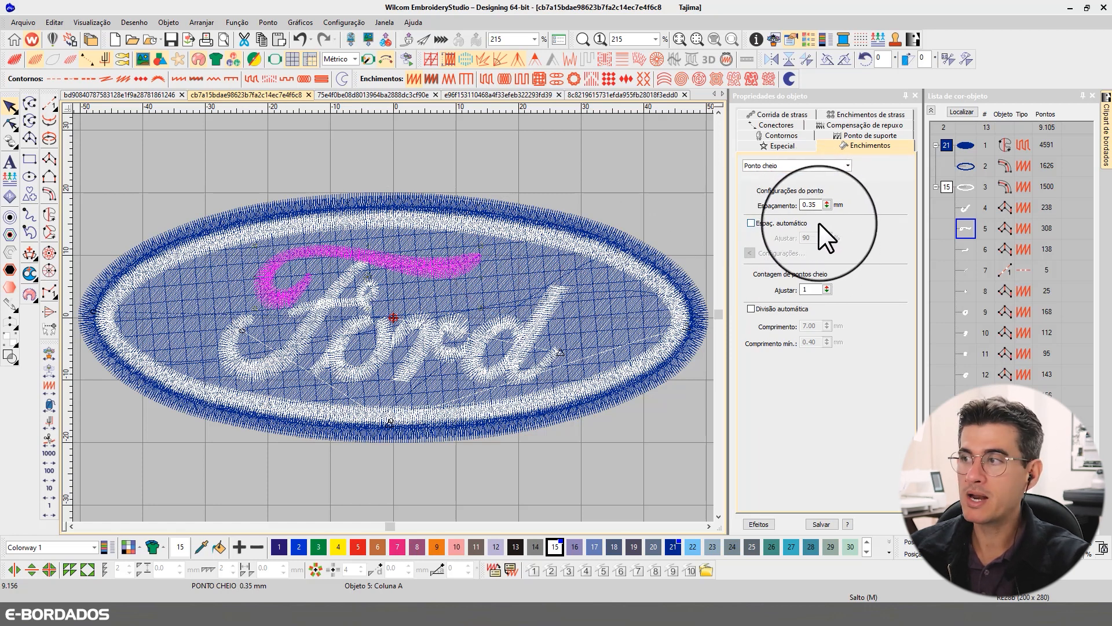
- Examine the automatic spacing table of stitch lengths and spacings, and close it without changes
double_click(802, 205)
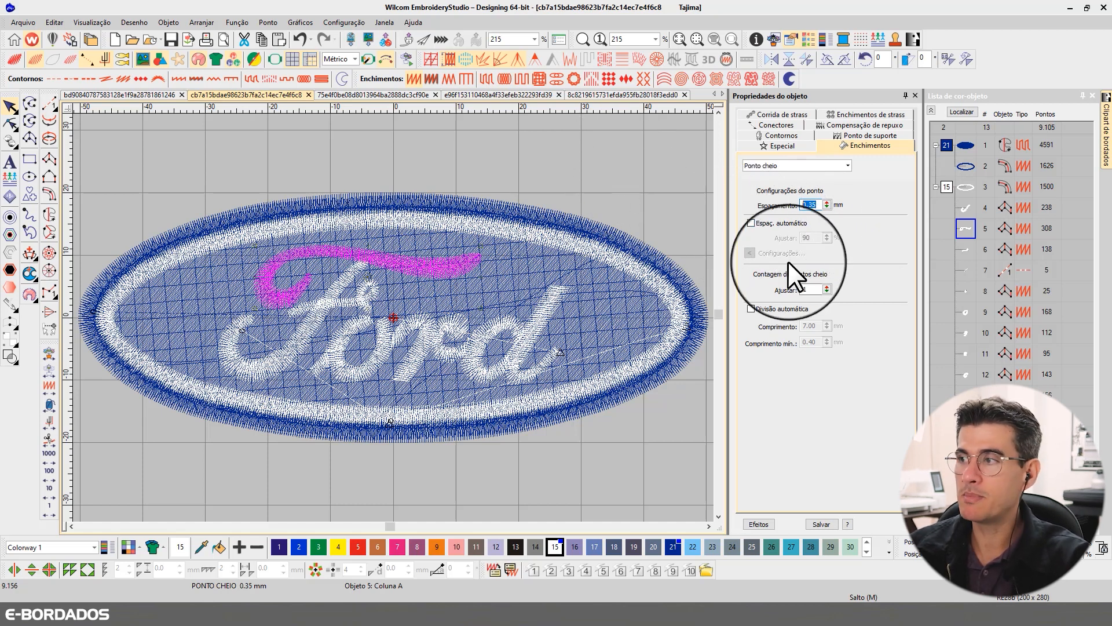
key("Return")
left_click(750, 222)
left_click(749, 253)
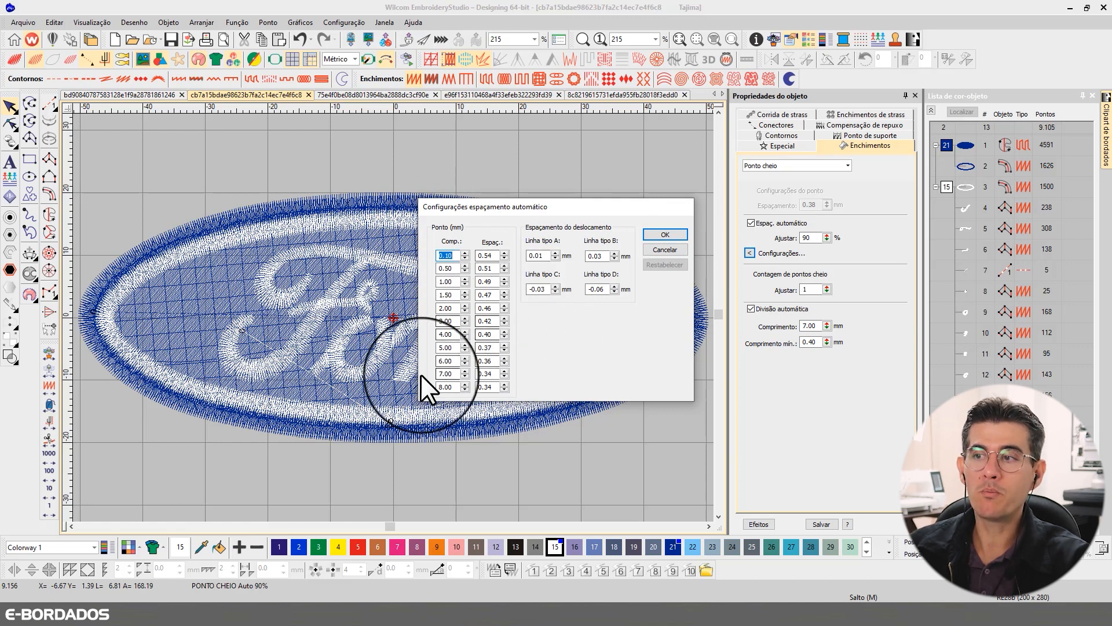
left_click(651, 250)
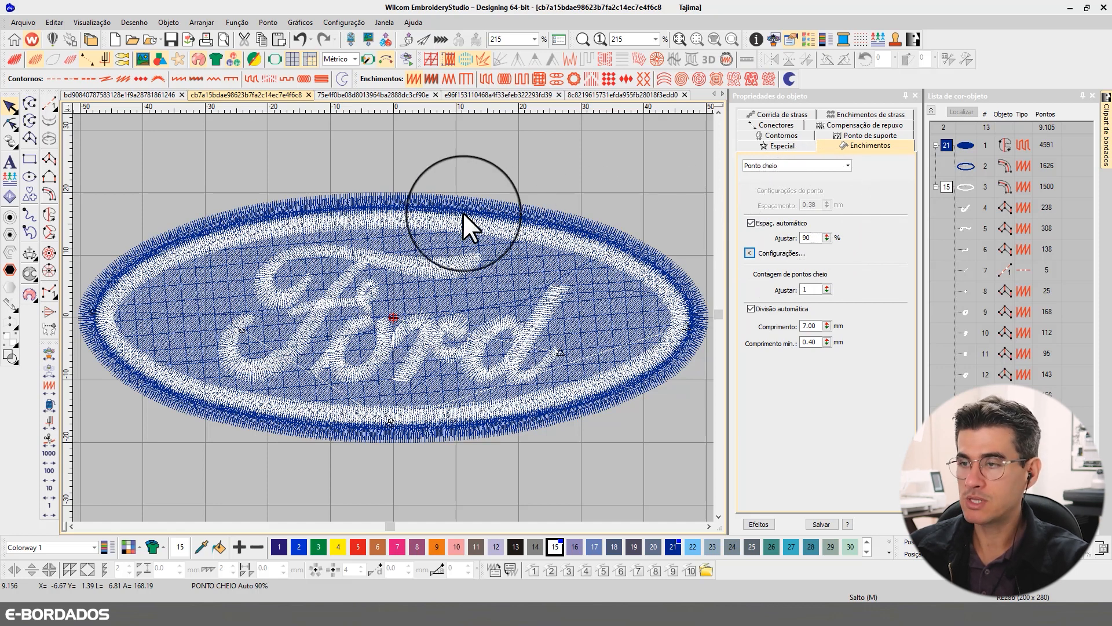
- Review the white border and the F's main stroke, alternating between rendered and stitch views
key("t")
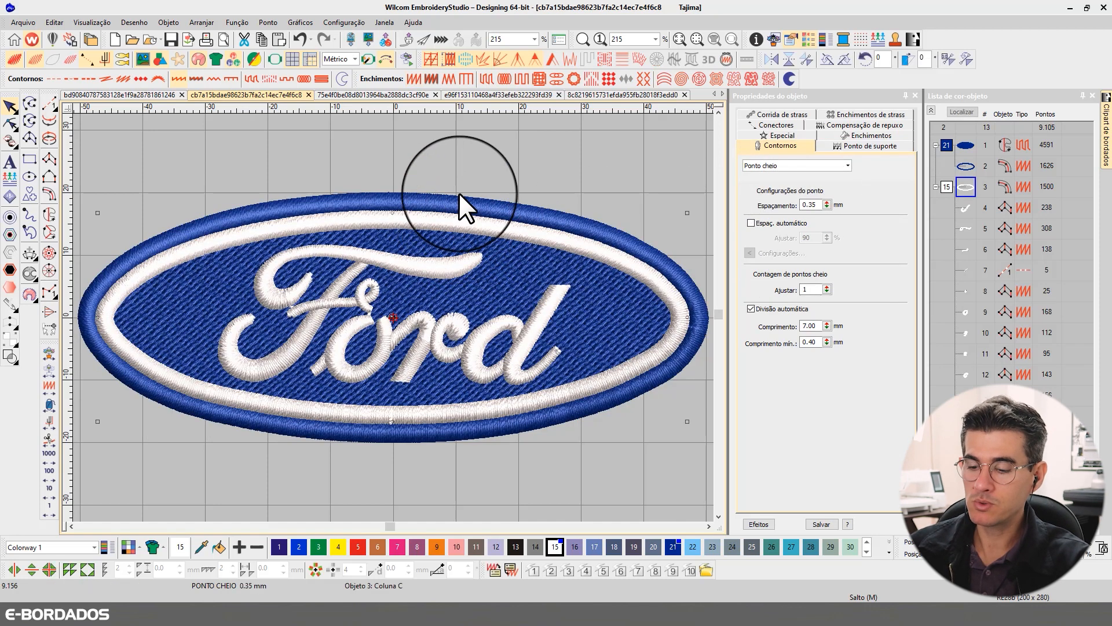
left_click(464, 192)
key("t")
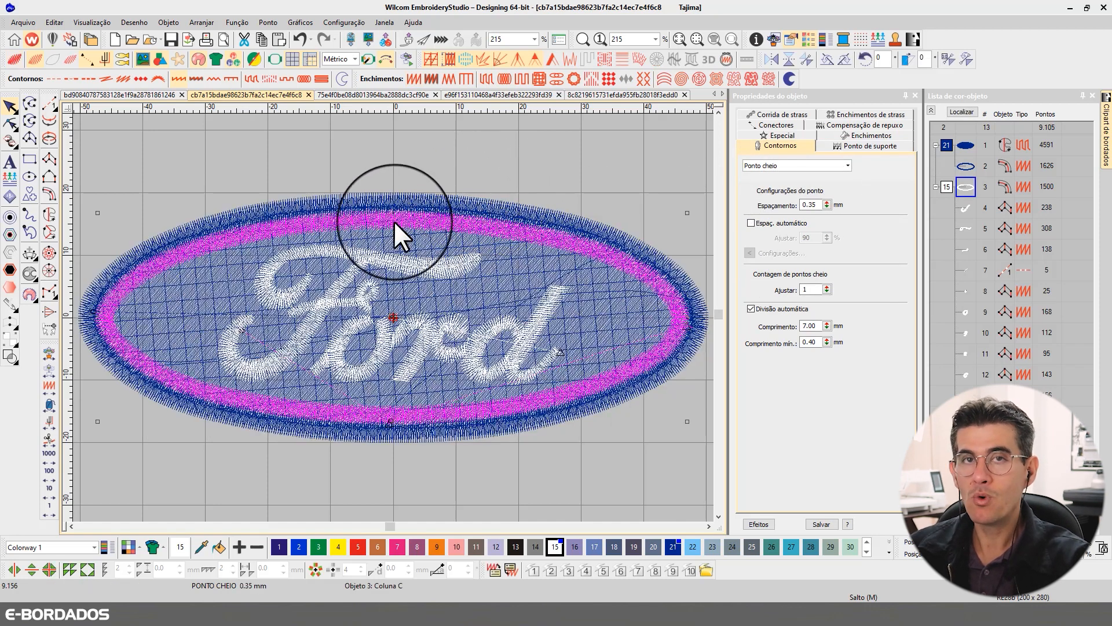
left_click(342, 285)
key("t")
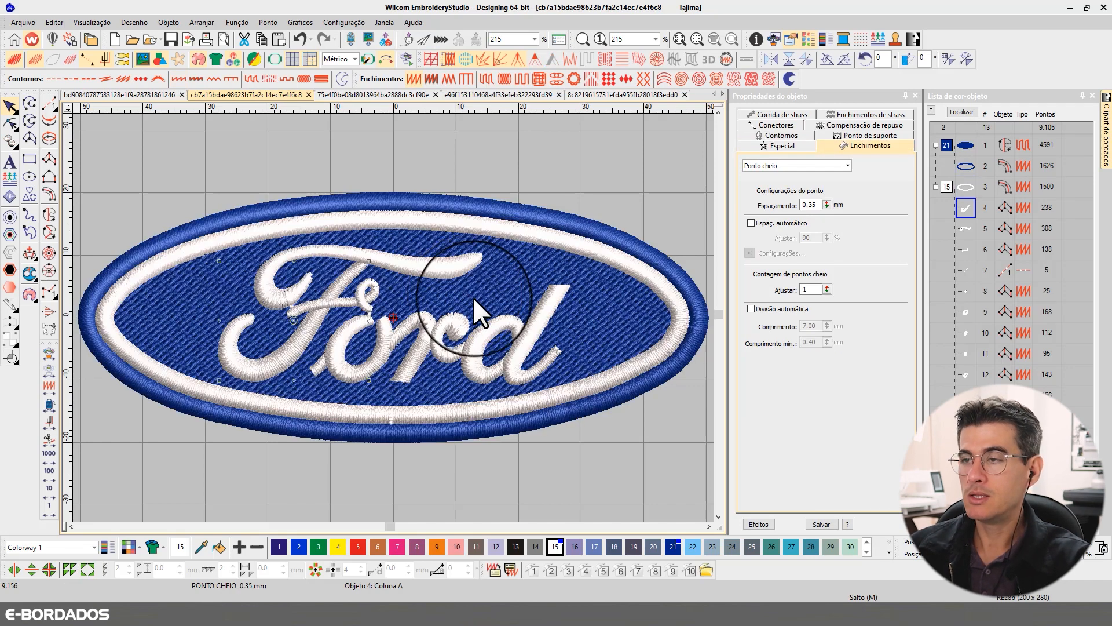
key("t")
left_click(473, 236)
key("t")
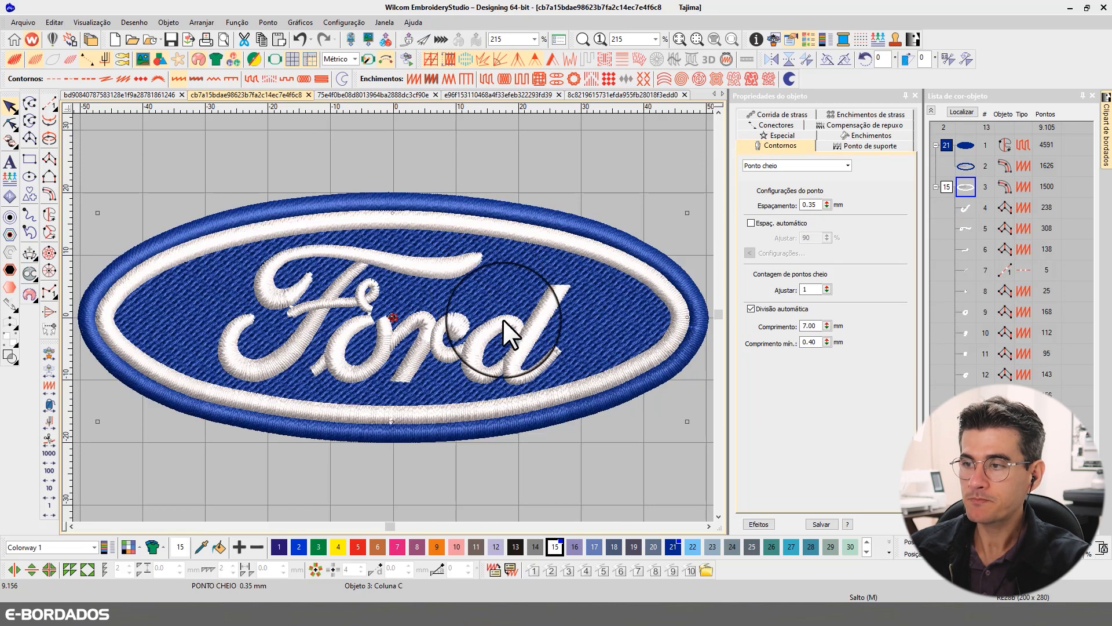
key("t")
- Select all the strokes of the Ford lettering and enable their first underlay
left_click(529, 333)
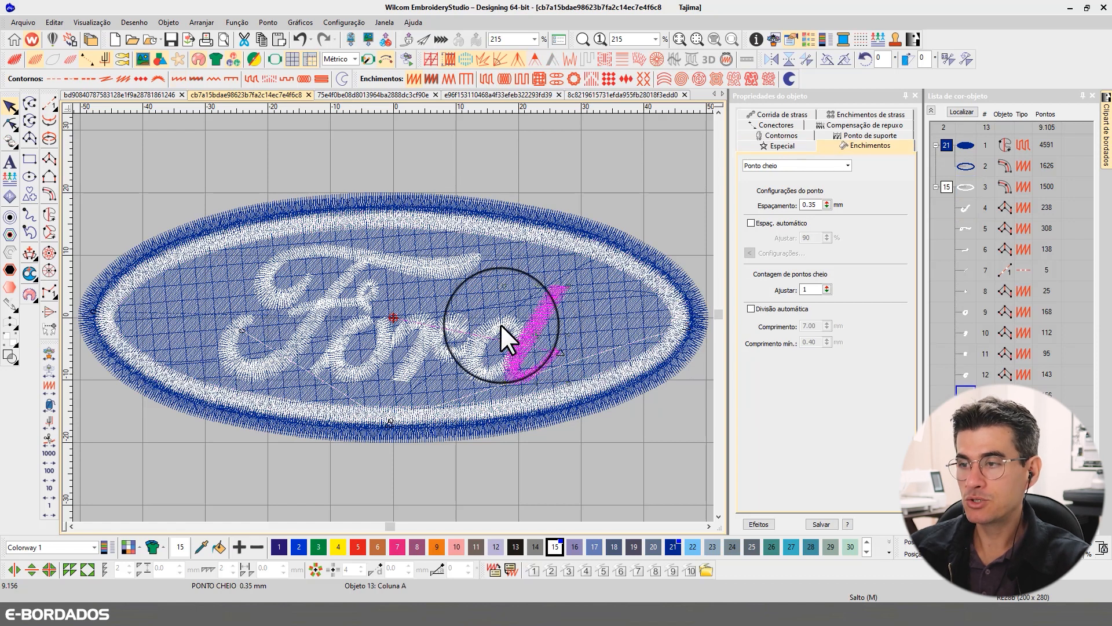
left_click(499, 325, "ctrl")
left_click(461, 334, "ctrl")
left_click(426, 325, "ctrl")
left_click(369, 328, "ctrl")
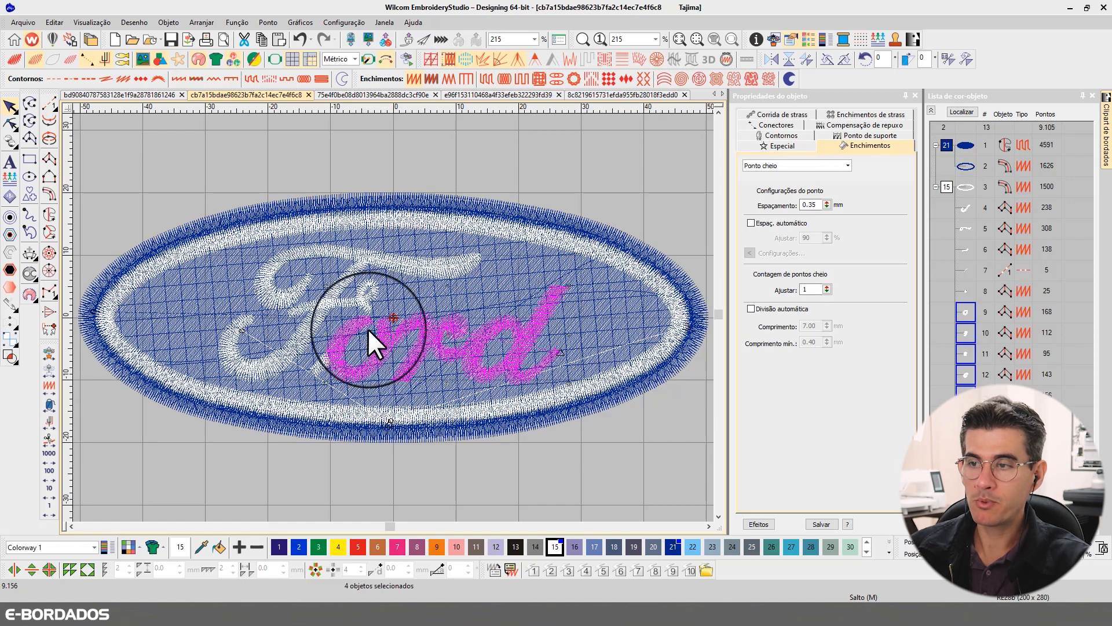
left_click(317, 364, "ctrl")
left_click(312, 325, "ctrl")
left_click(369, 256, "ctrl")
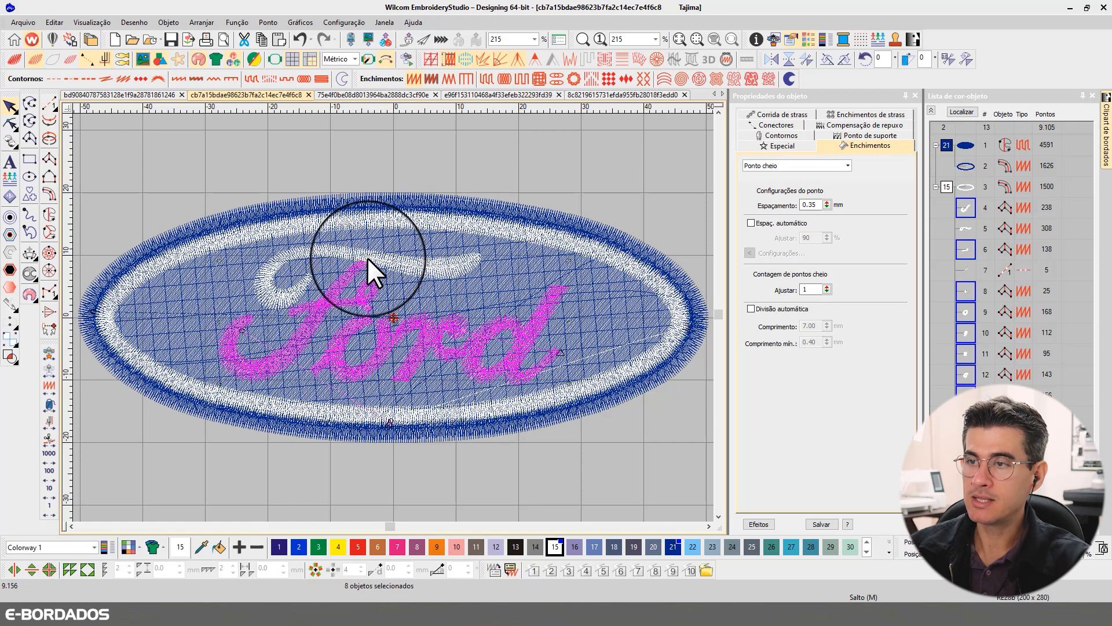
left_click(843, 135)
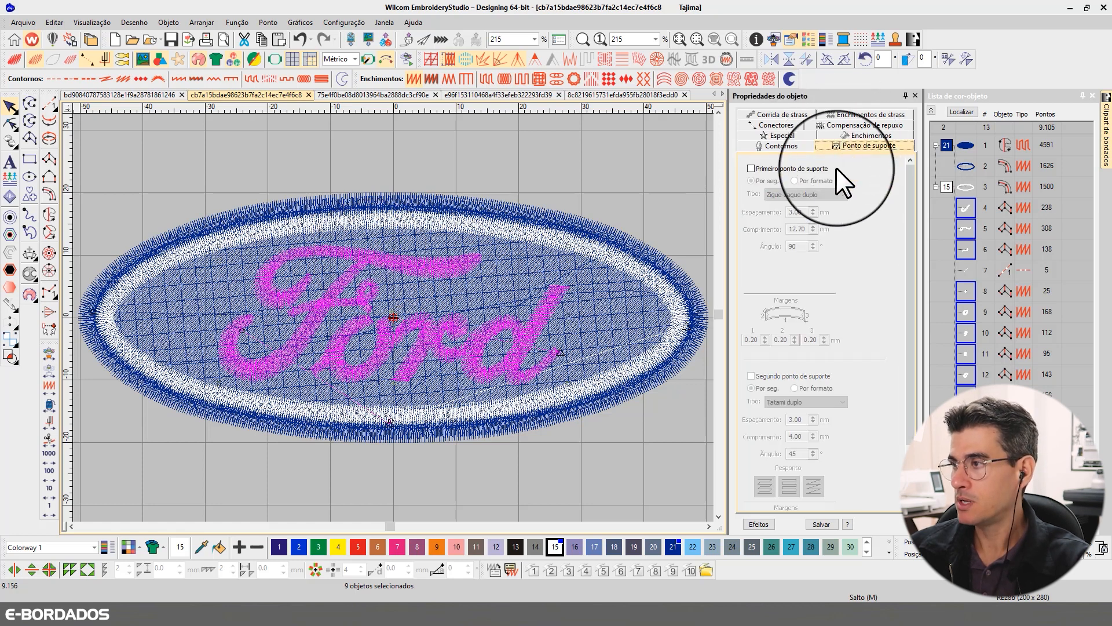
left_click(774, 168)
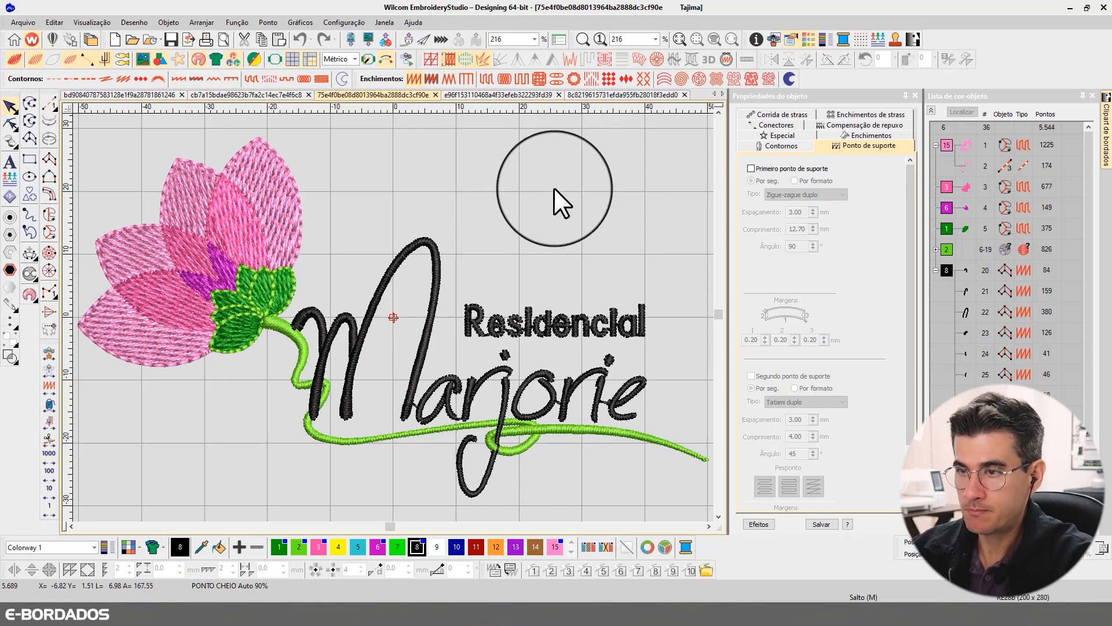
- Play the stitch-out simulation of the flower design and set its speed to 9600 s/m
key("shift+r")
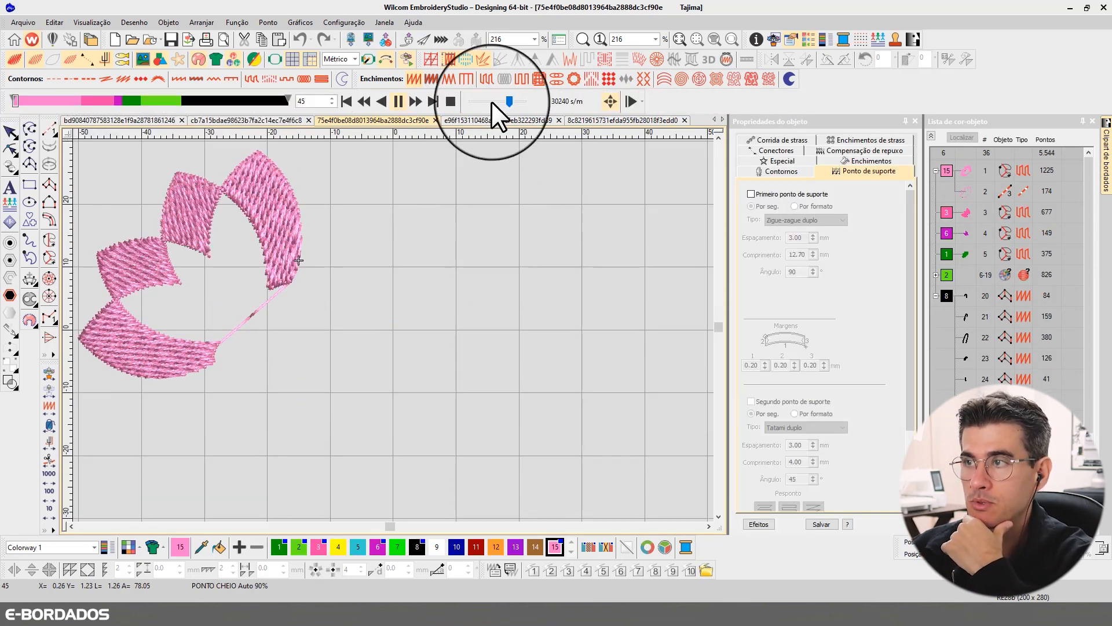
left_click_drag(503, 102, 494, 99)
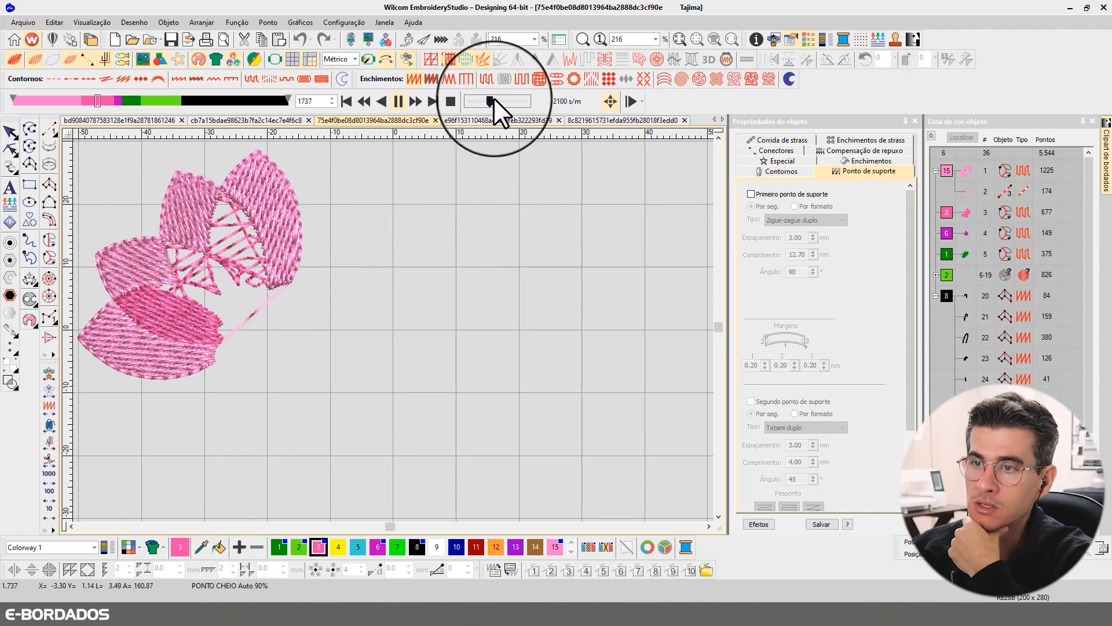
left_click_drag(493, 98, 501, 98)
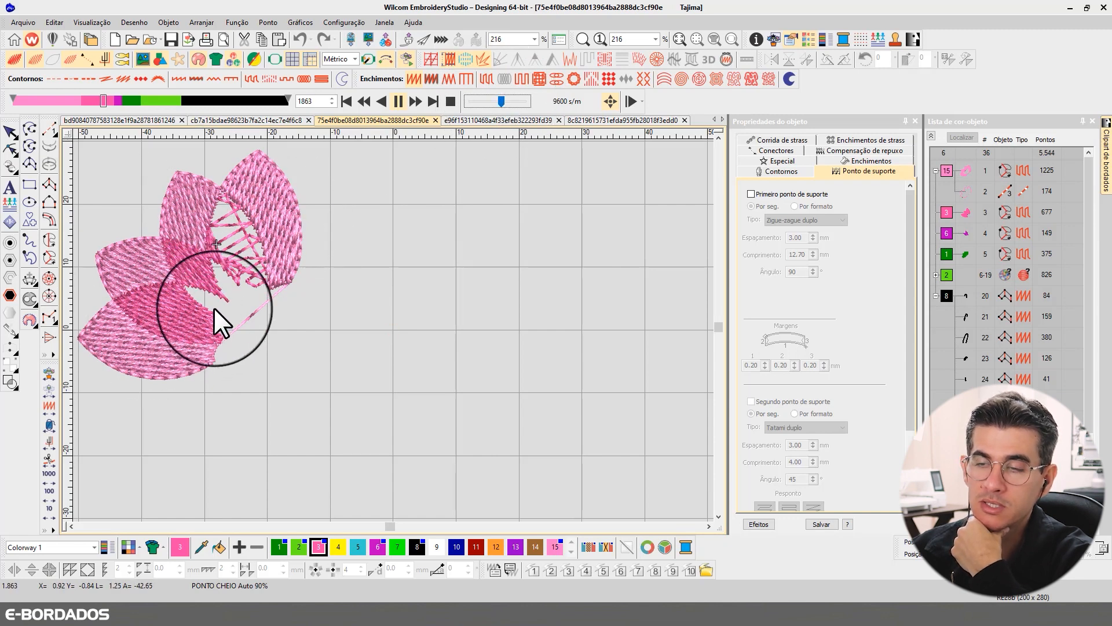
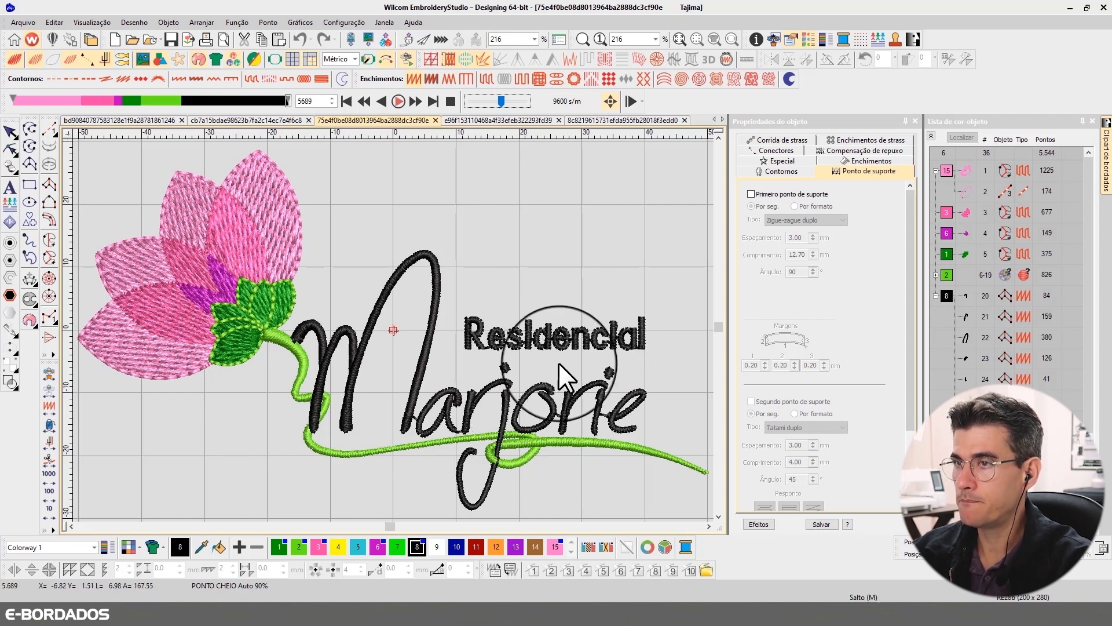
- Leave the stitch-out simulation and locate the light pink outer petals from the color-object list
left_click(276, 225)
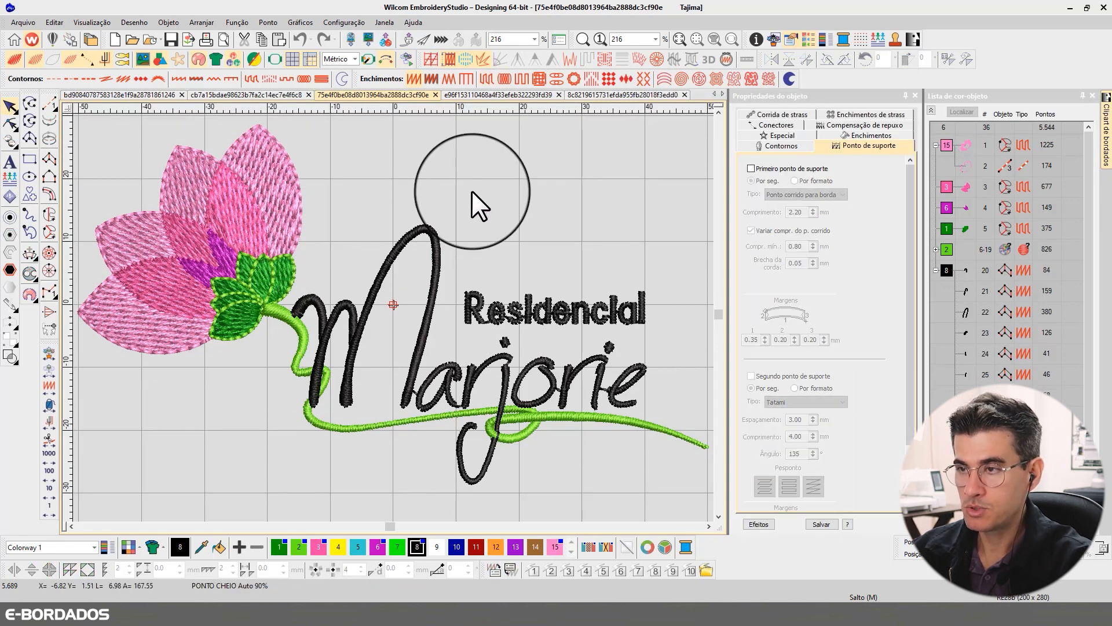
key("1")
key("0")
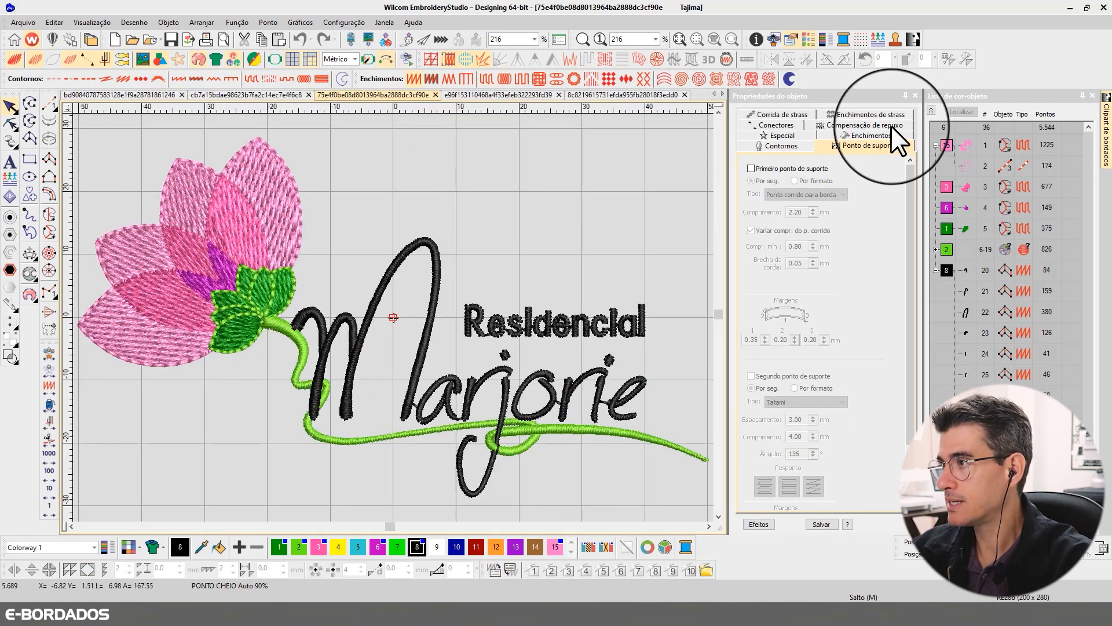
left_click(931, 110)
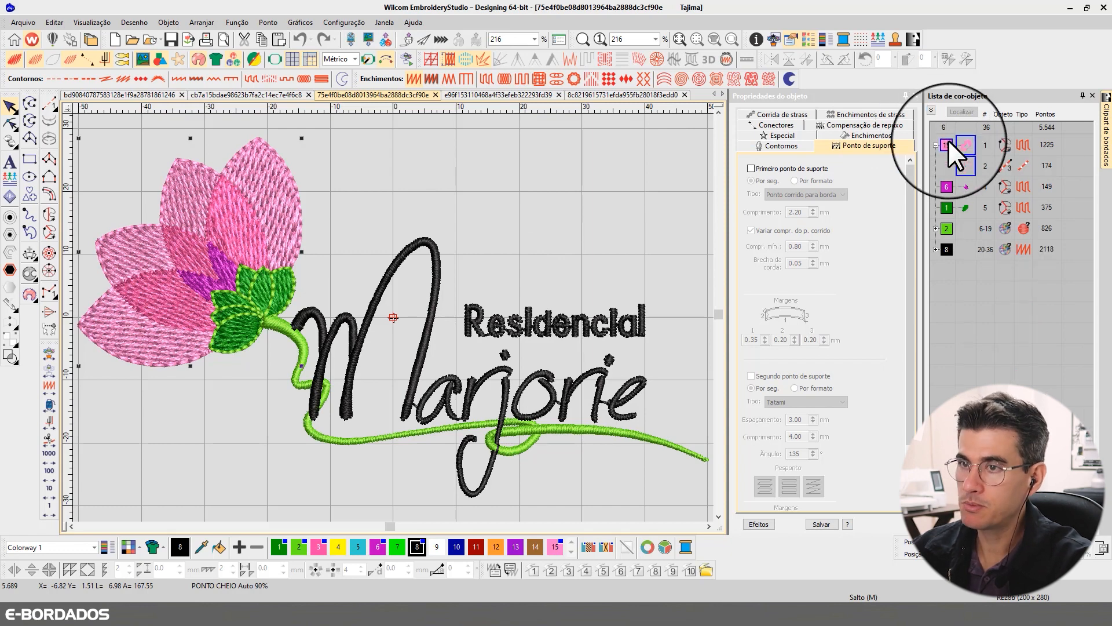
left_click(948, 140)
left_click(960, 109)
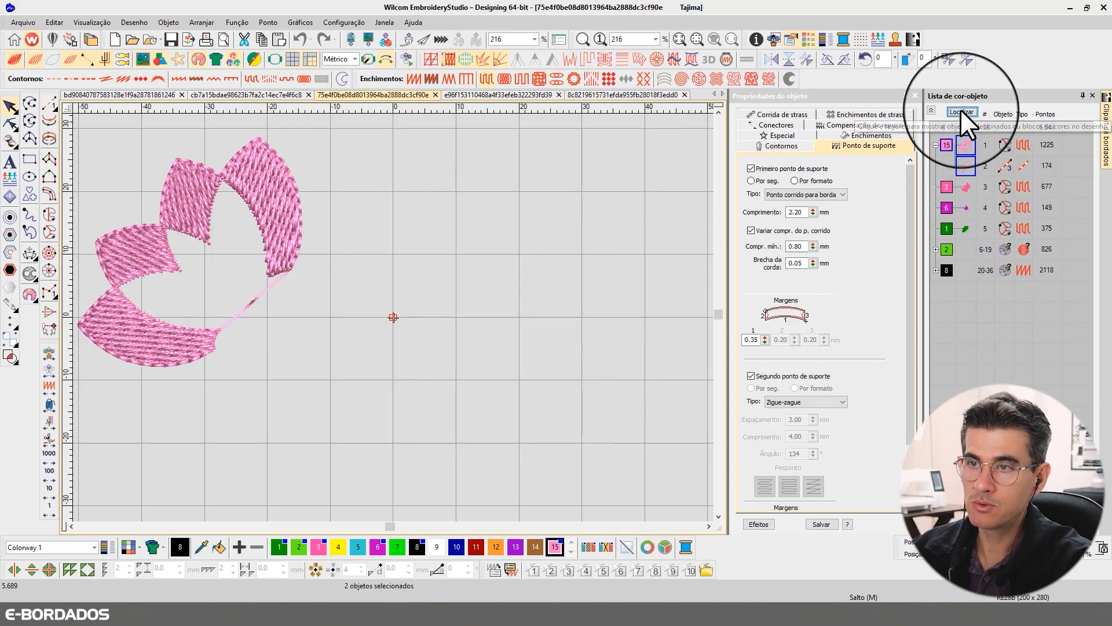
- Add the inner petals, purple petals and dark green calyx to the outer petals' selection, and show only these objects
left_click(964, 188, "ctrl")
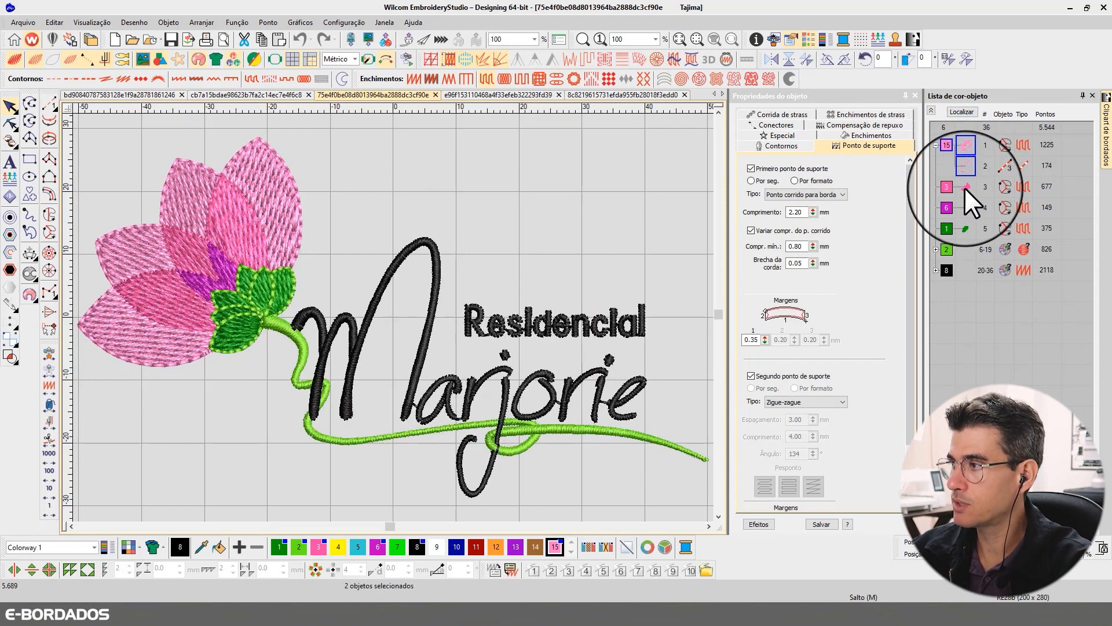
left_click(965, 211, "ctrl")
left_click(965, 227, "ctrl")
left_click(969, 109)
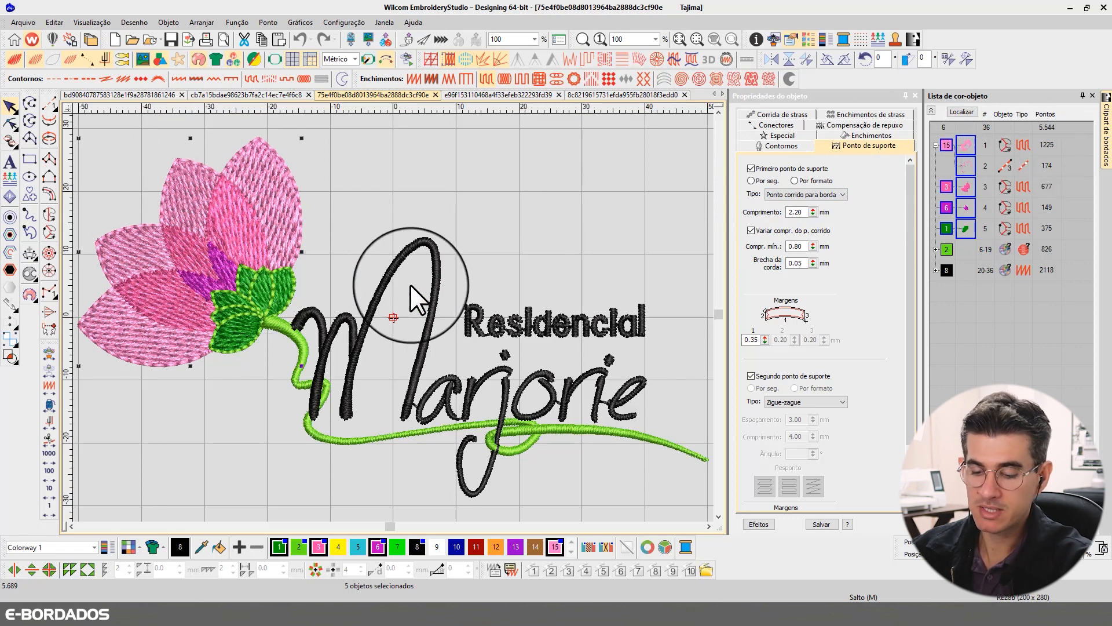
key("alt+shift+s")
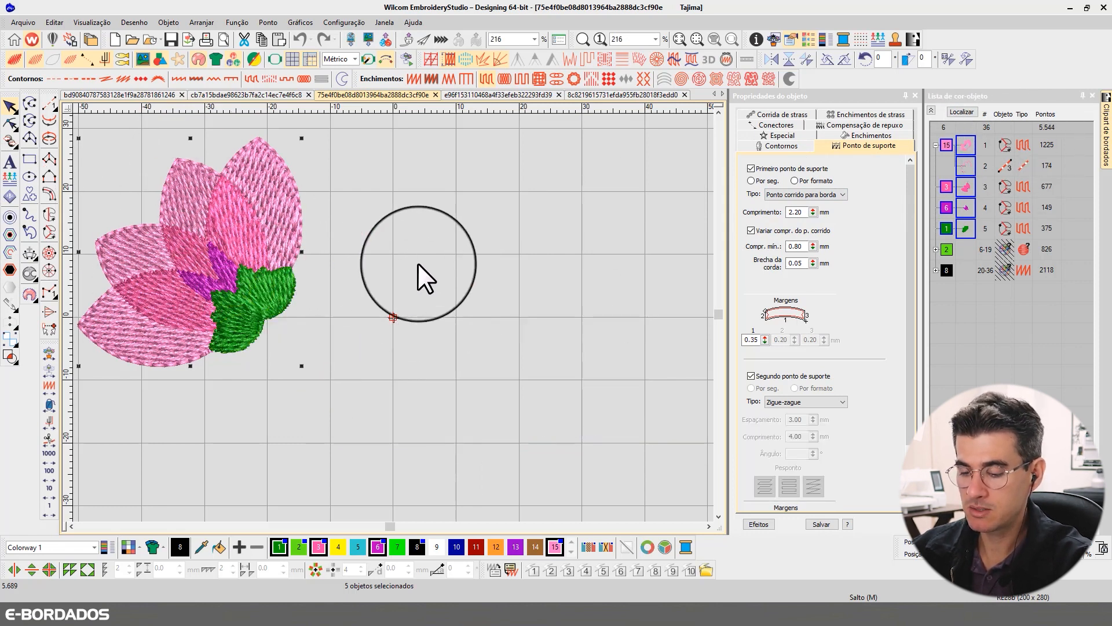
left_click(416, 259)
- Examine the light pink outer petals' stitches and their separate stitch angle lines in Reshape mode
key("t")
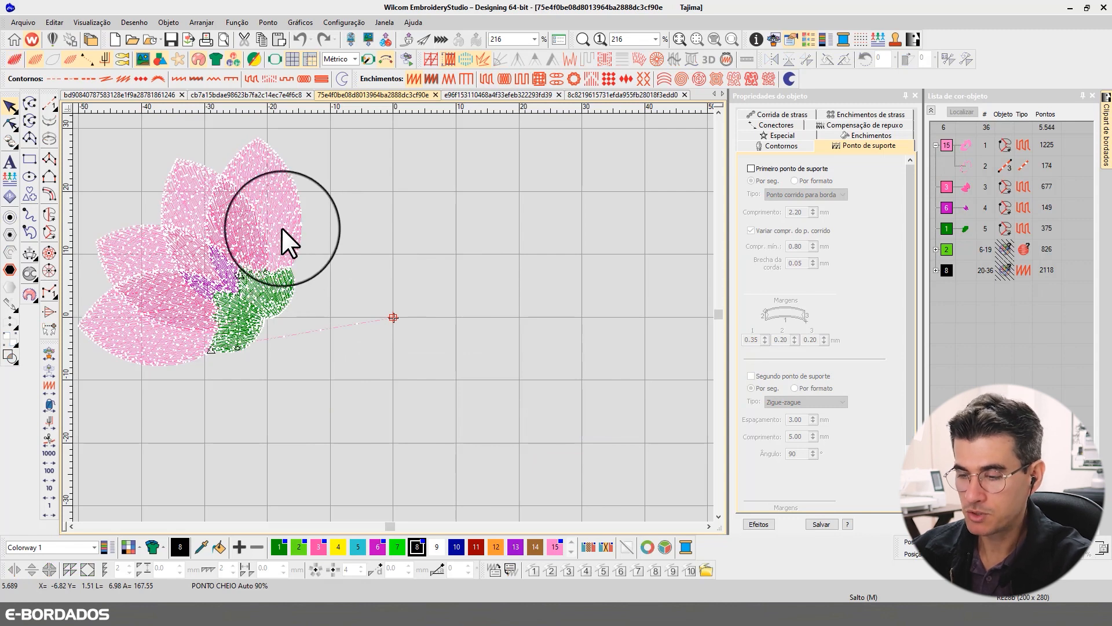
key("b")
left_click_drag(311, 144, 112, 372)
key("t")
key("t")
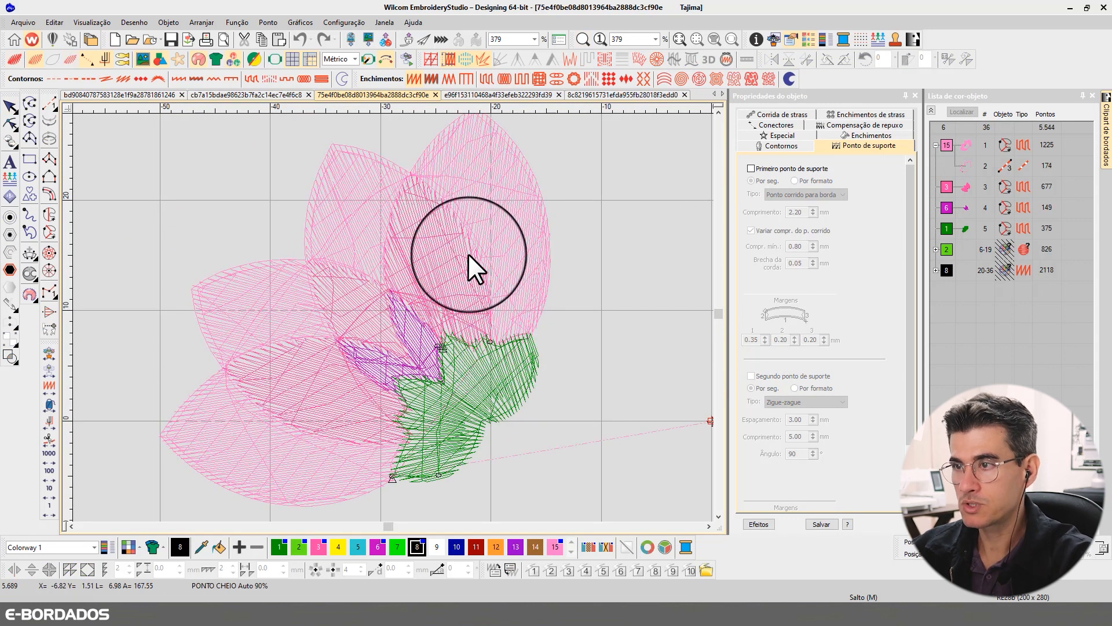
left_click(490, 188)
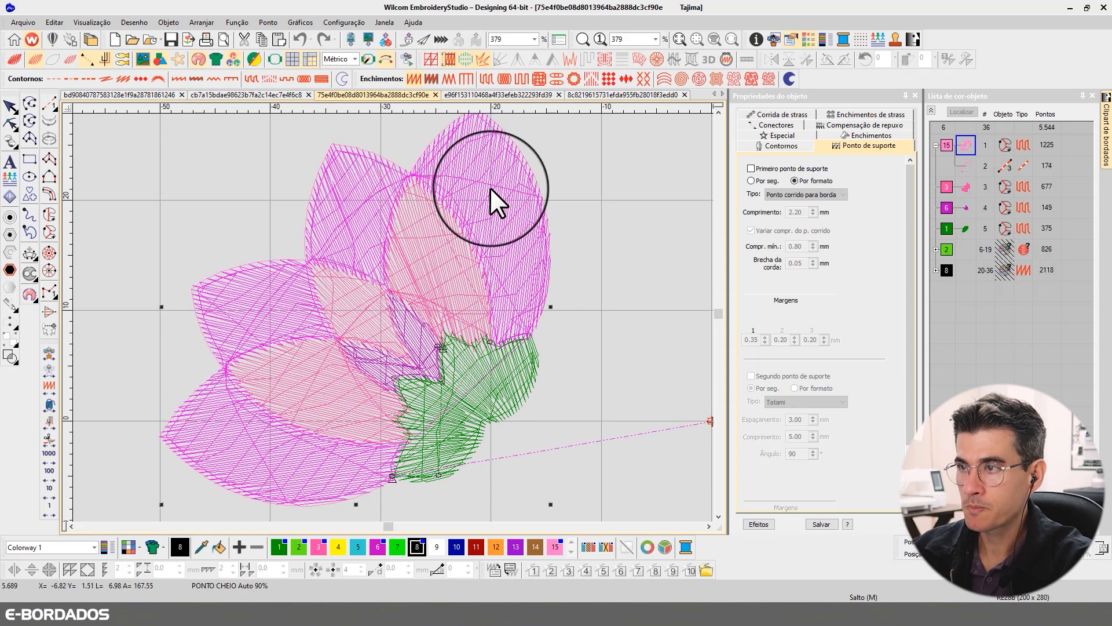
left_click(10, 123)
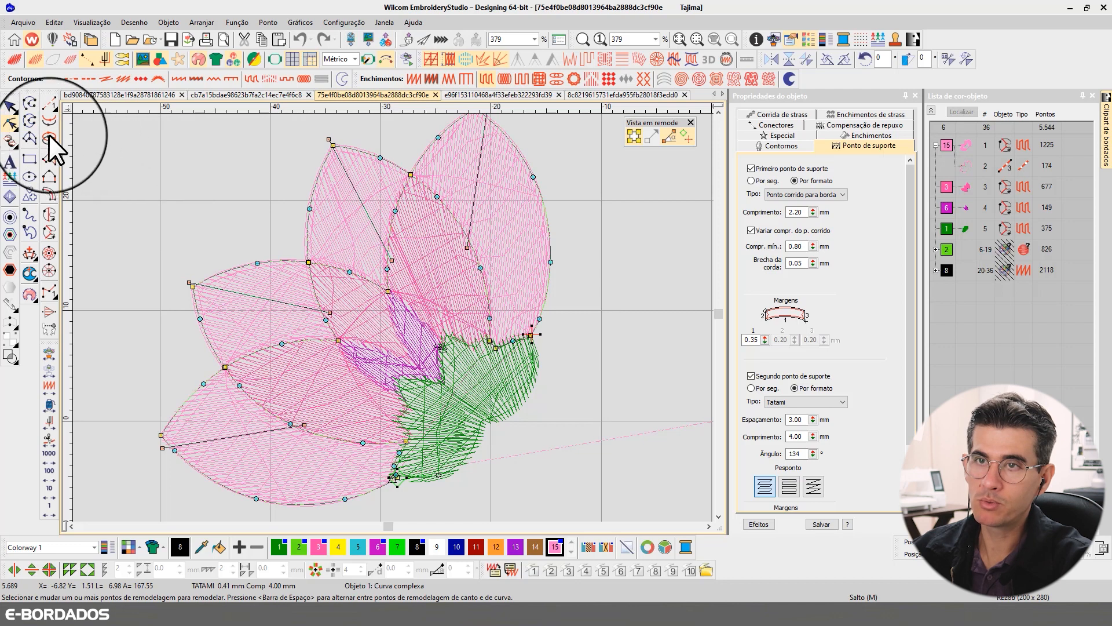
left_click(11, 106)
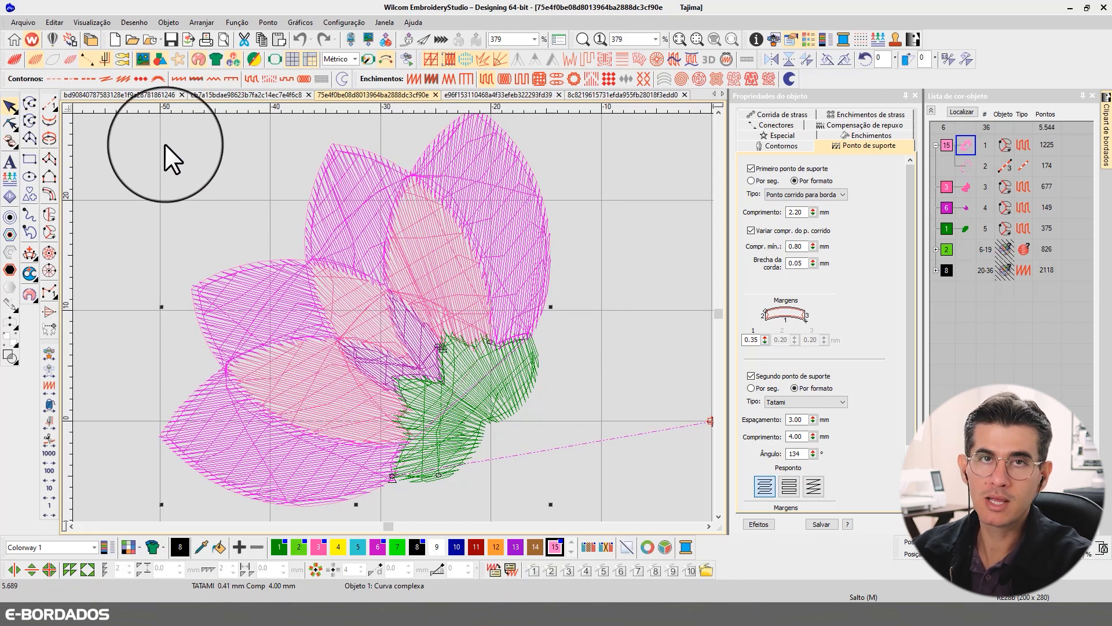
left_click(10, 124)
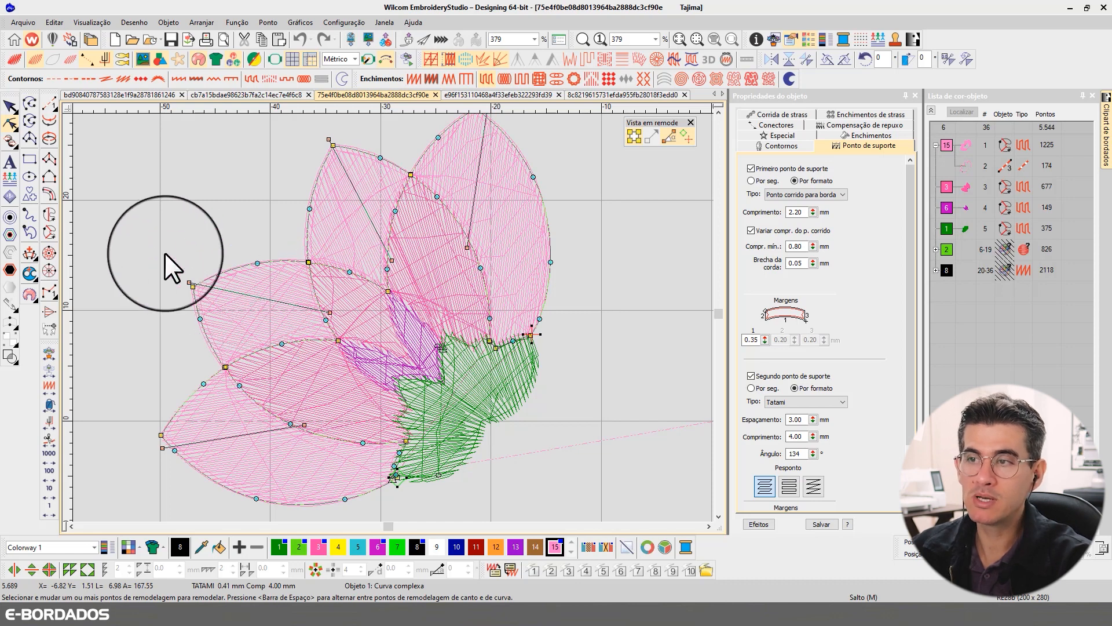
left_click(13, 108)
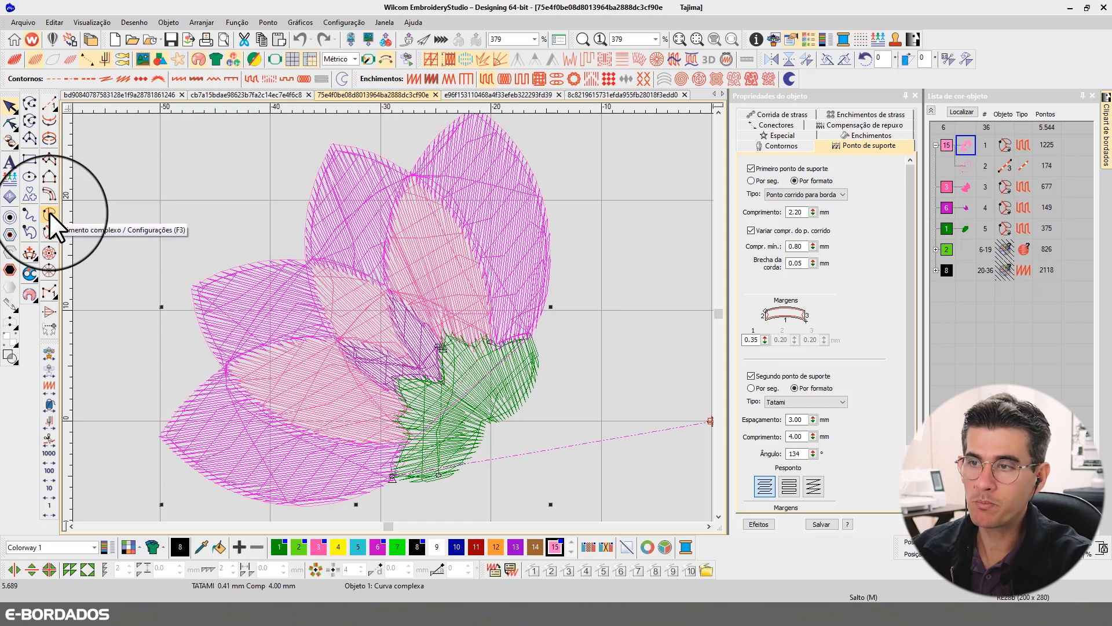
- Convert the light pink outer petals to a Complex Fill with a single stitch angle of 142°, and check the rendered result
left_click(50, 212)
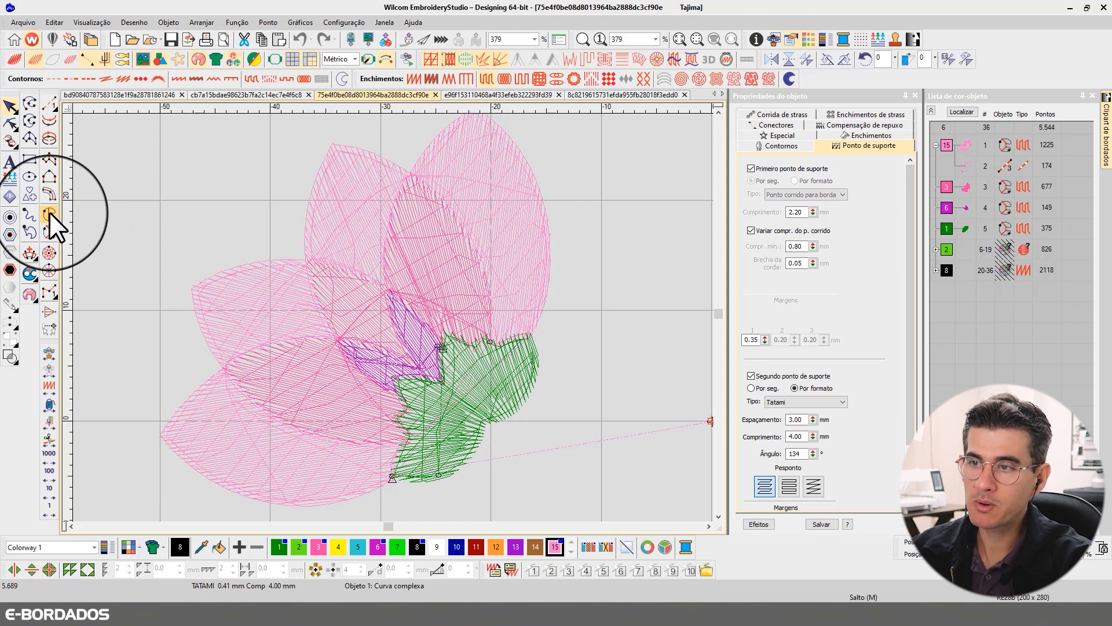
left_click(11, 123)
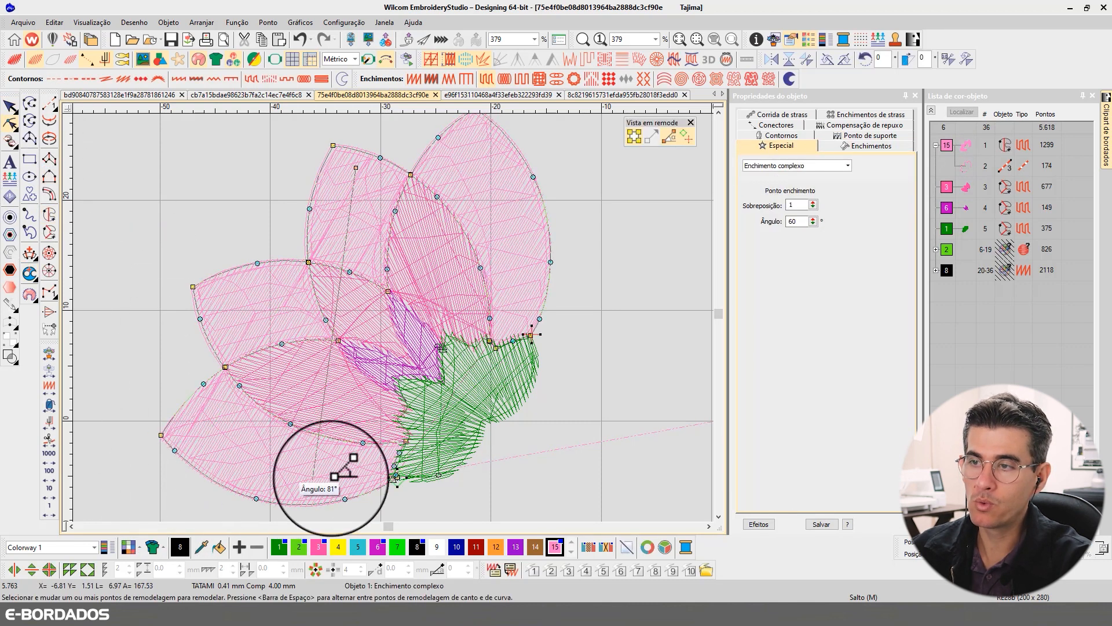
left_click_drag(331, 478, 603, 432)
left_click_drag(356, 168, 193, 173)
left_click_drag(603, 433, 565, 435)
left_click(11, 107)
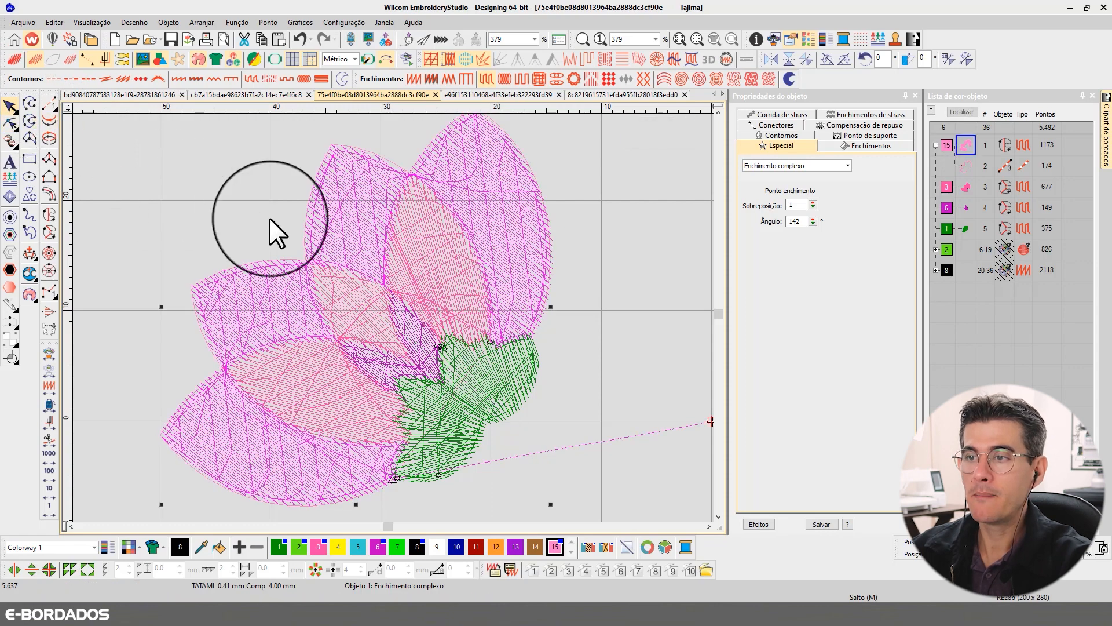
key("t")
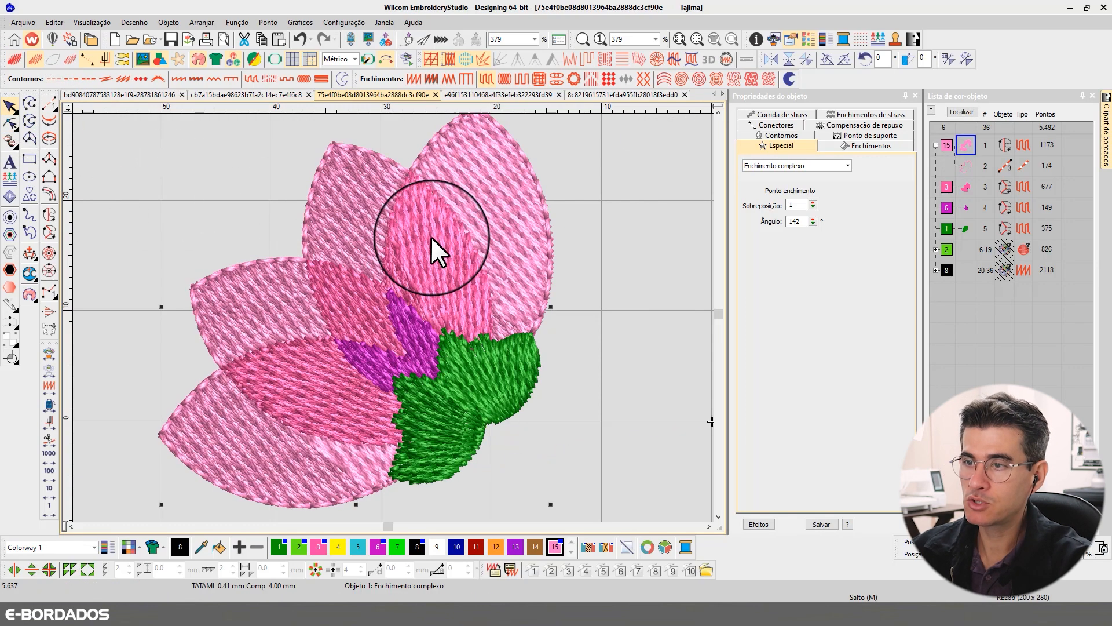
key("t")
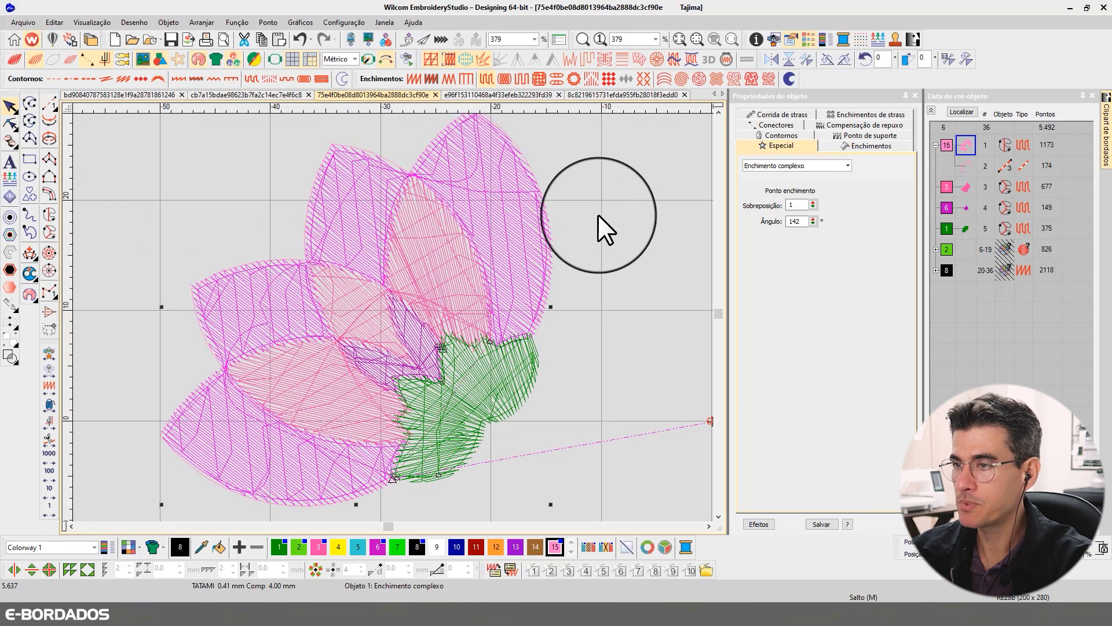
- Inspect the stitch angles of the darker pink inner petals and view them rendered
left_click(420, 252)
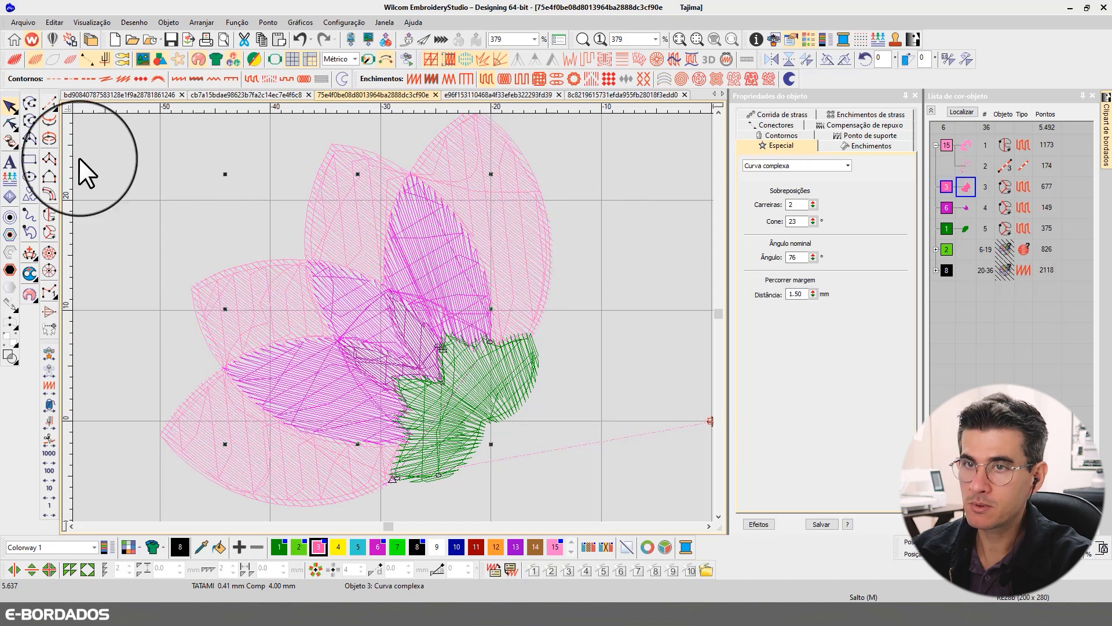
left_click(8, 124)
left_click(10, 106)
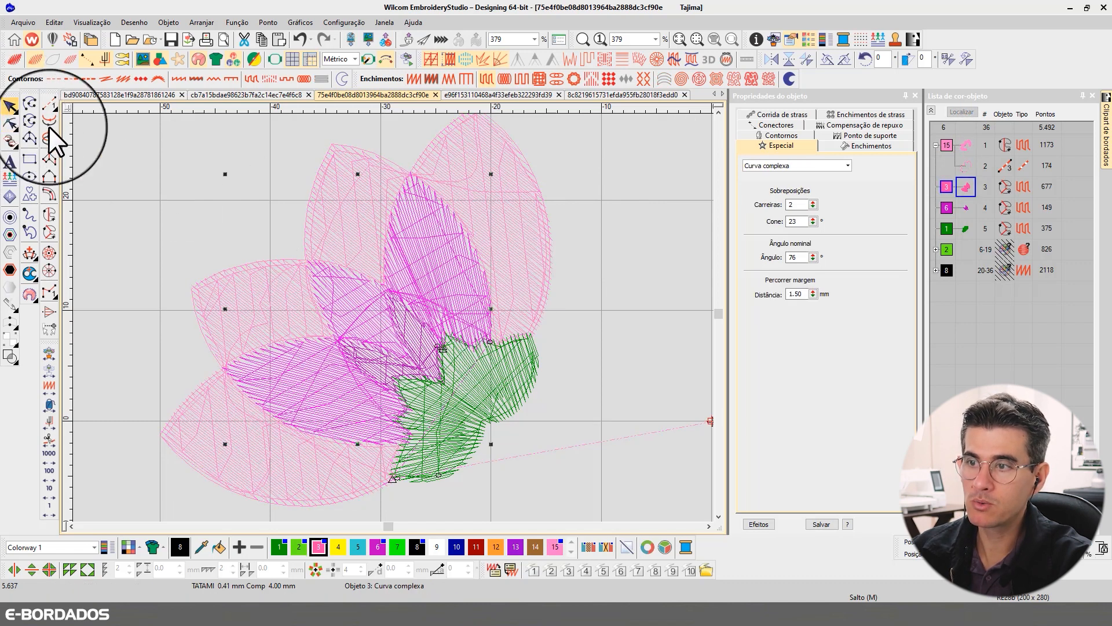
key("t")
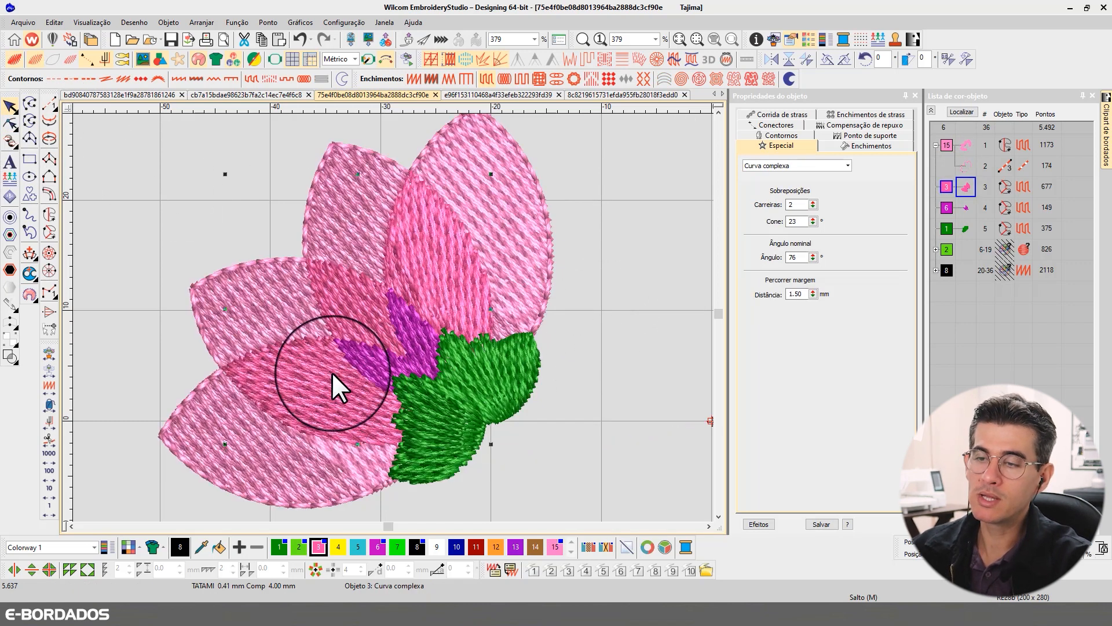
key("Escape")
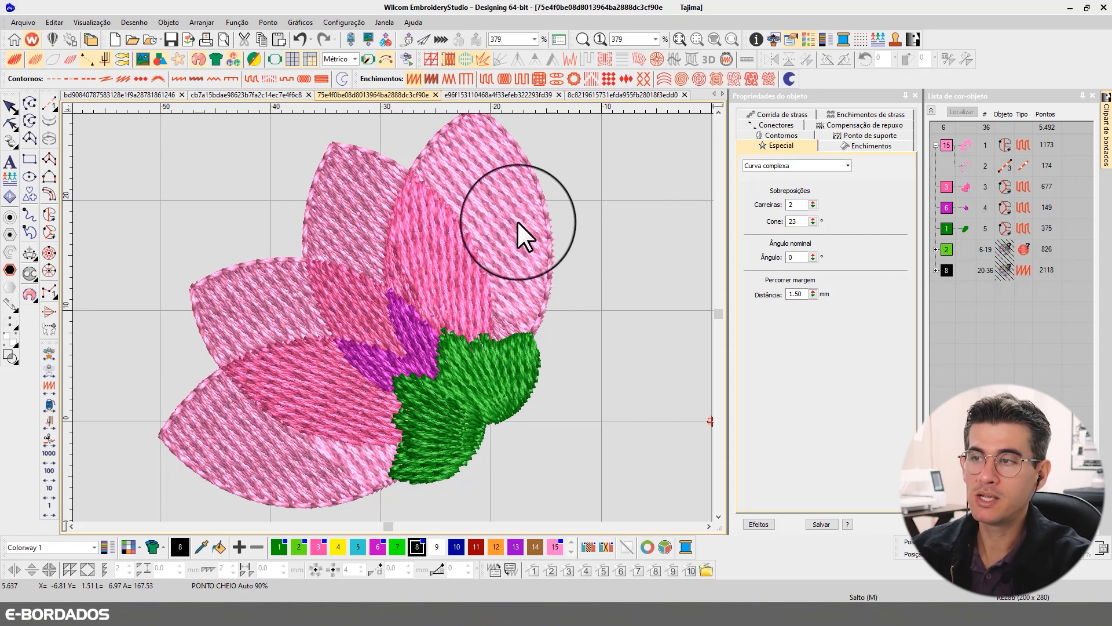
- Compare the outer petals' single-angle fill with the inner petals' varied stitch angles in stitch and rendered views
left_click(481, 207)
key("t")
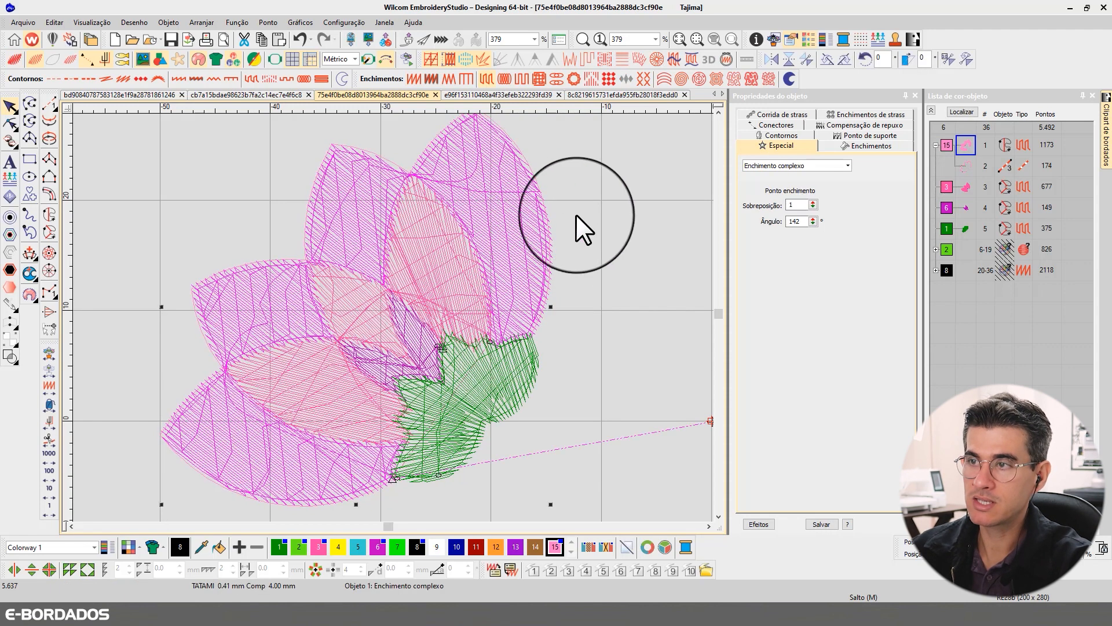
key("t")
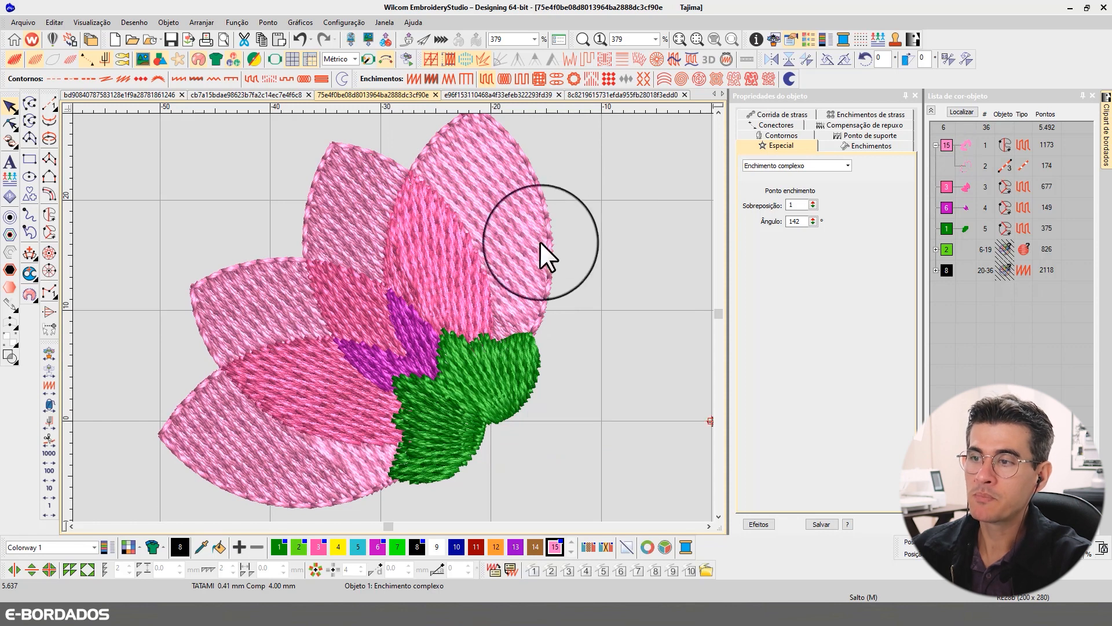
key("t")
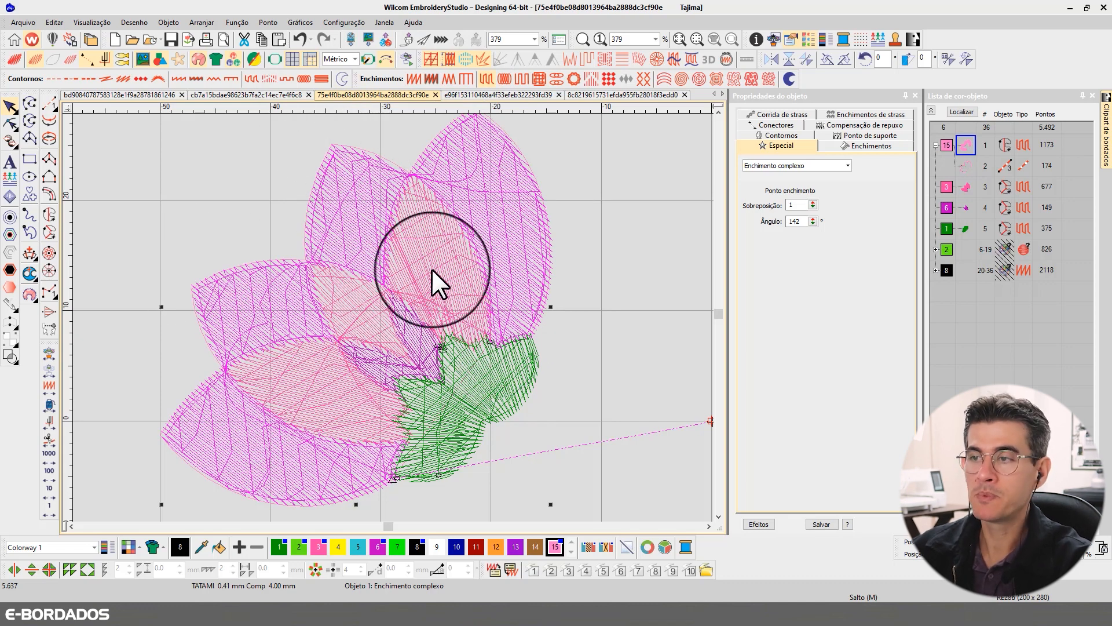
key("t")
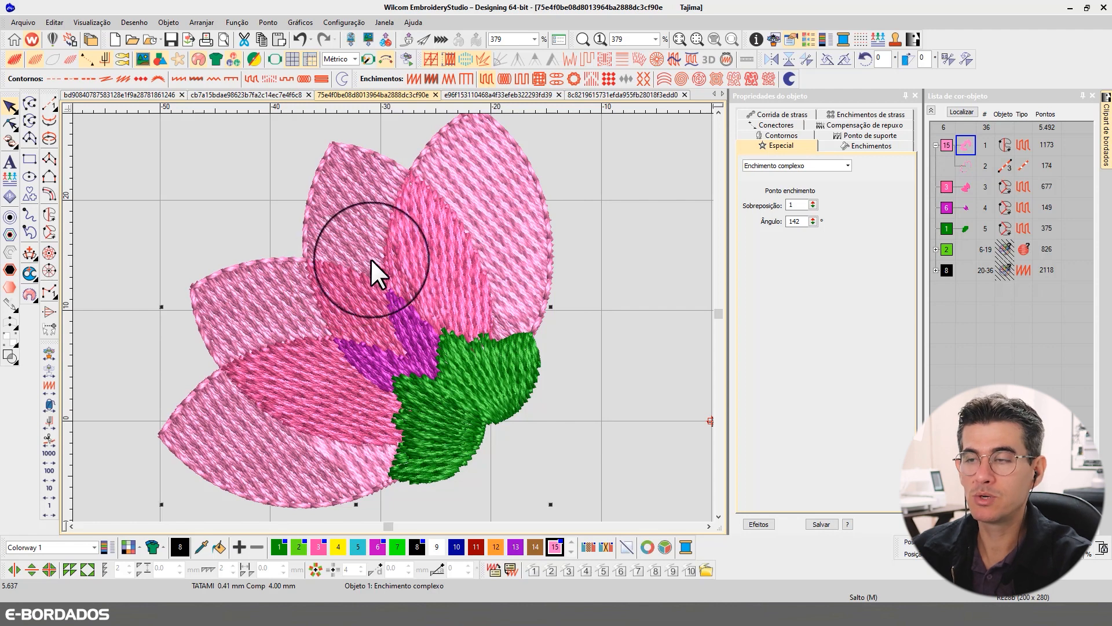
key("t")
key("t")
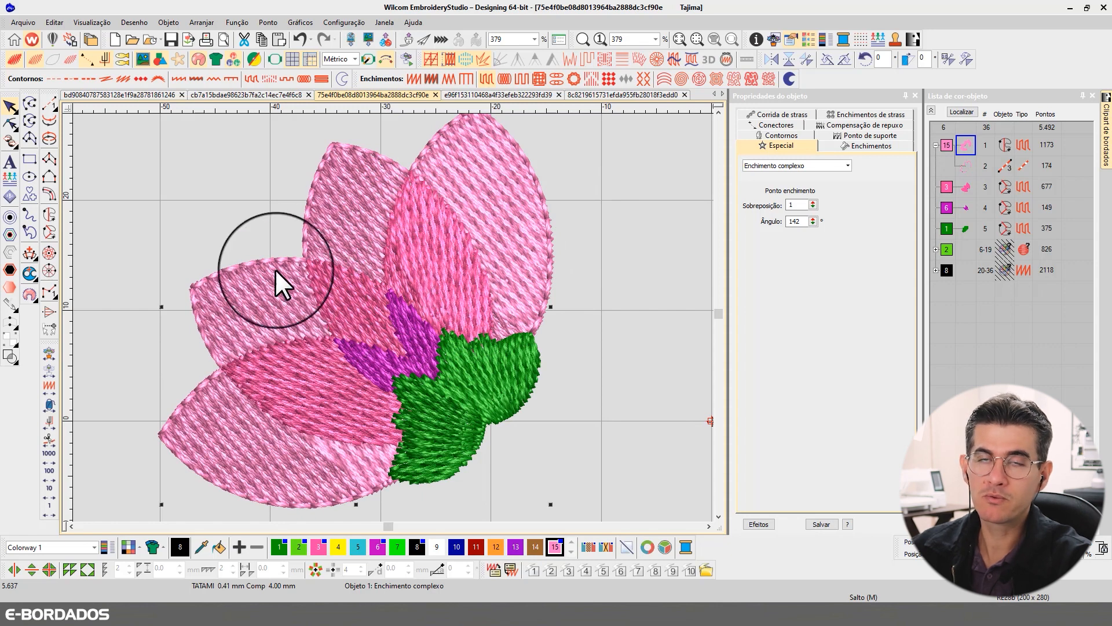
left_click(611, 252)
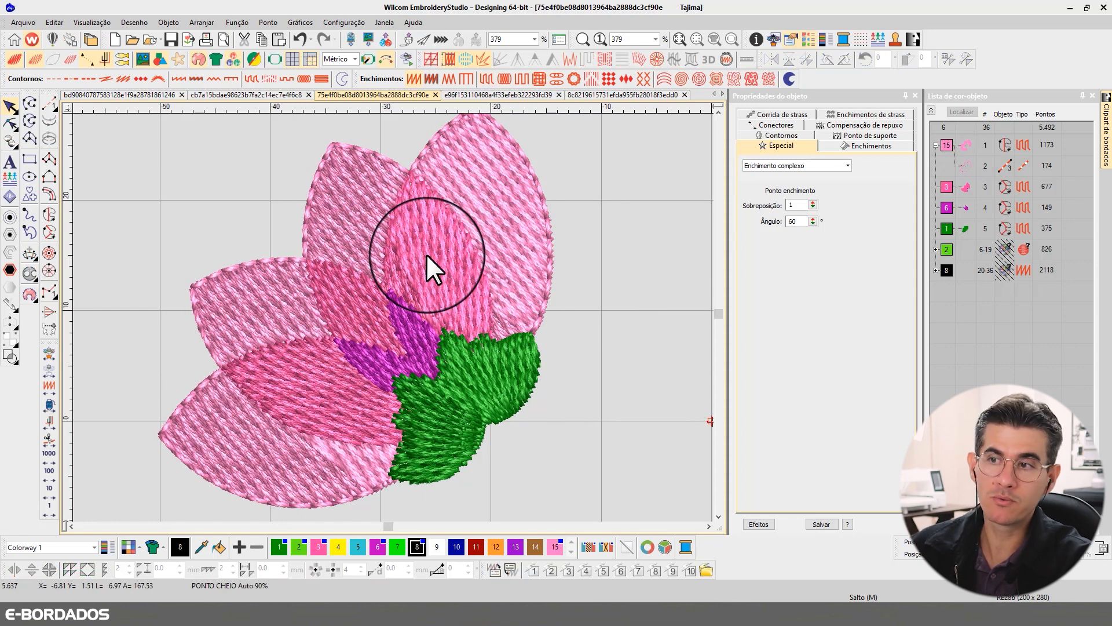
- Convert the darker pink inner petals to a Complex Fill with a single stitch angle of 142°
key("t")
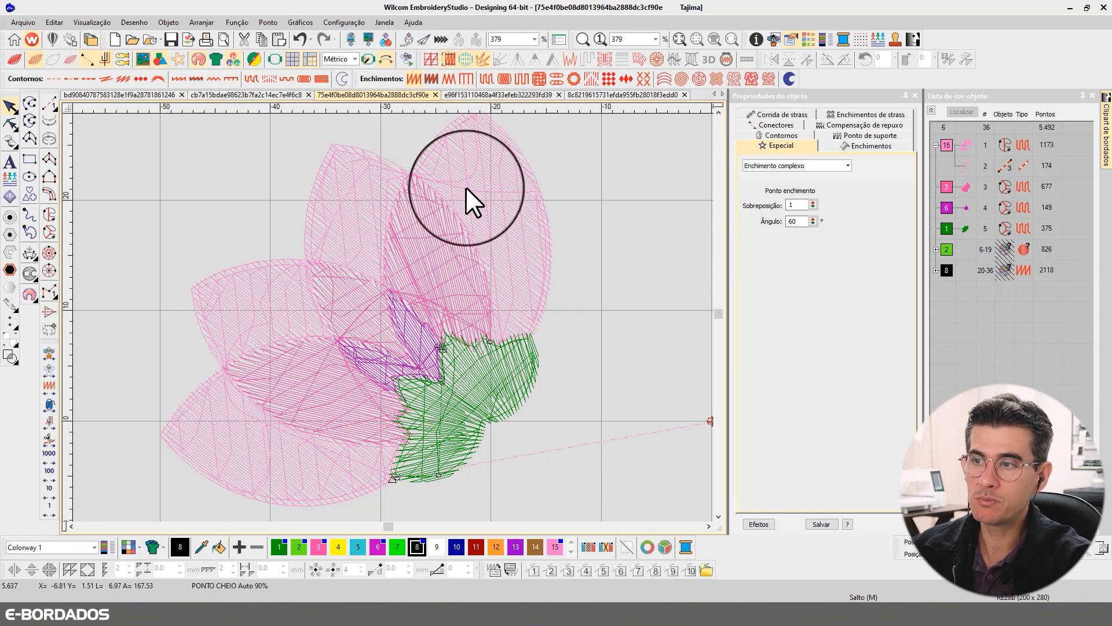
left_click(441, 259)
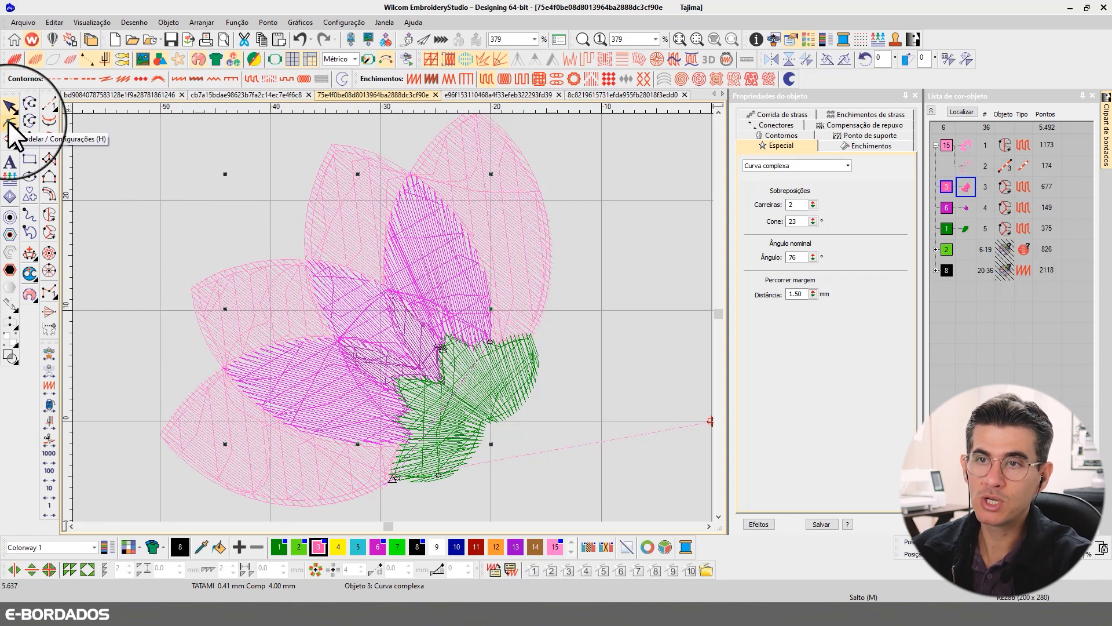
left_click(50, 217)
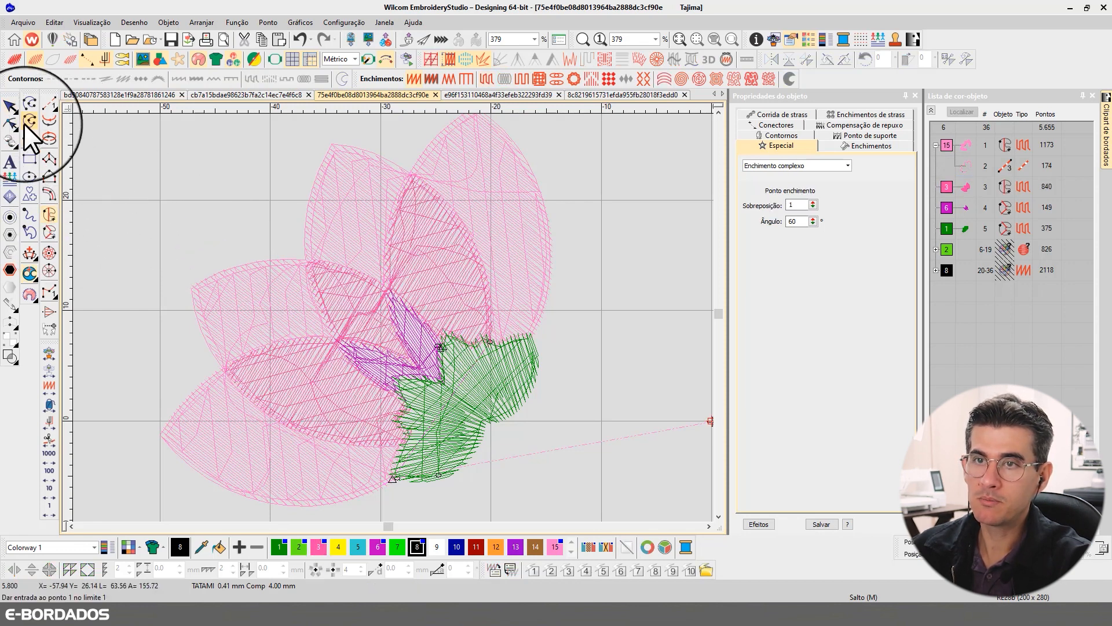
left_click(10, 107)
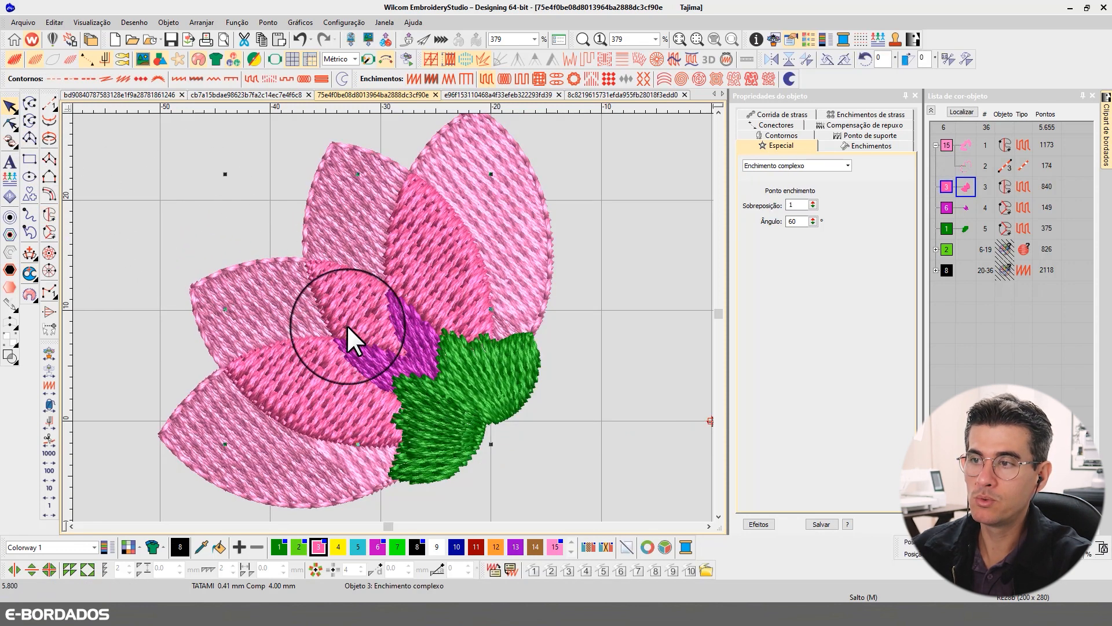
left_click(11, 124)
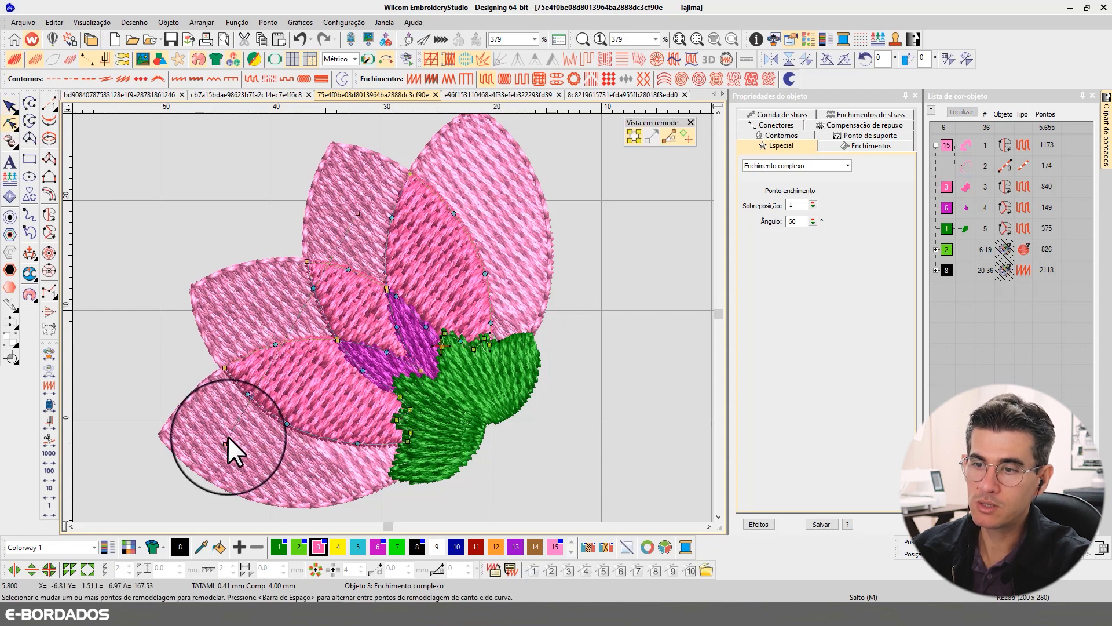
left_click_drag(225, 444, 191, 197)
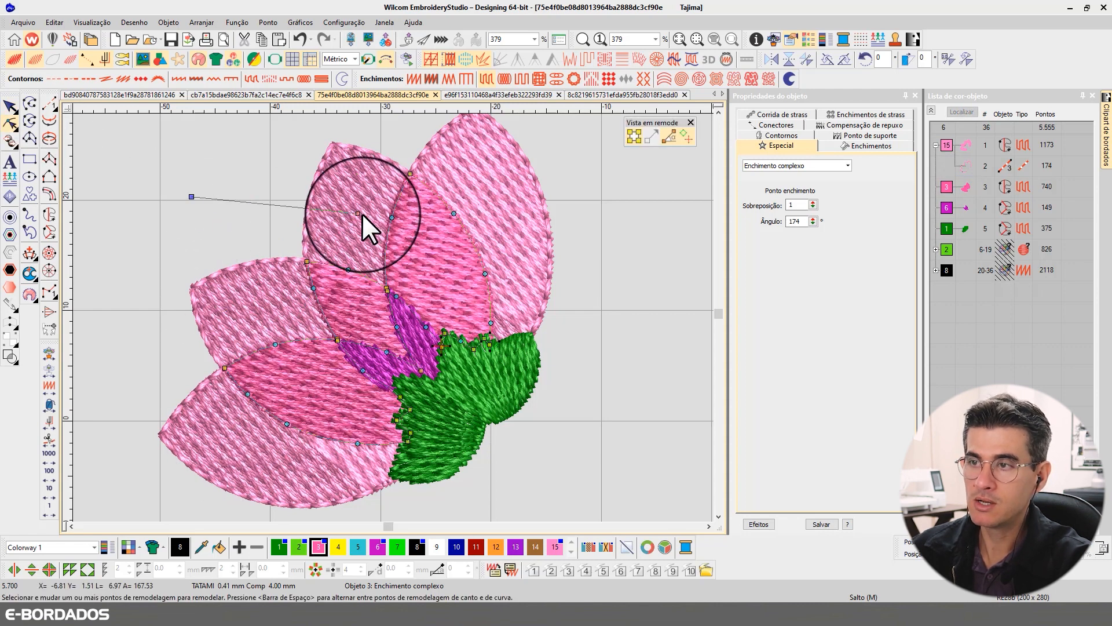
left_click_drag(360, 214, 496, 436)
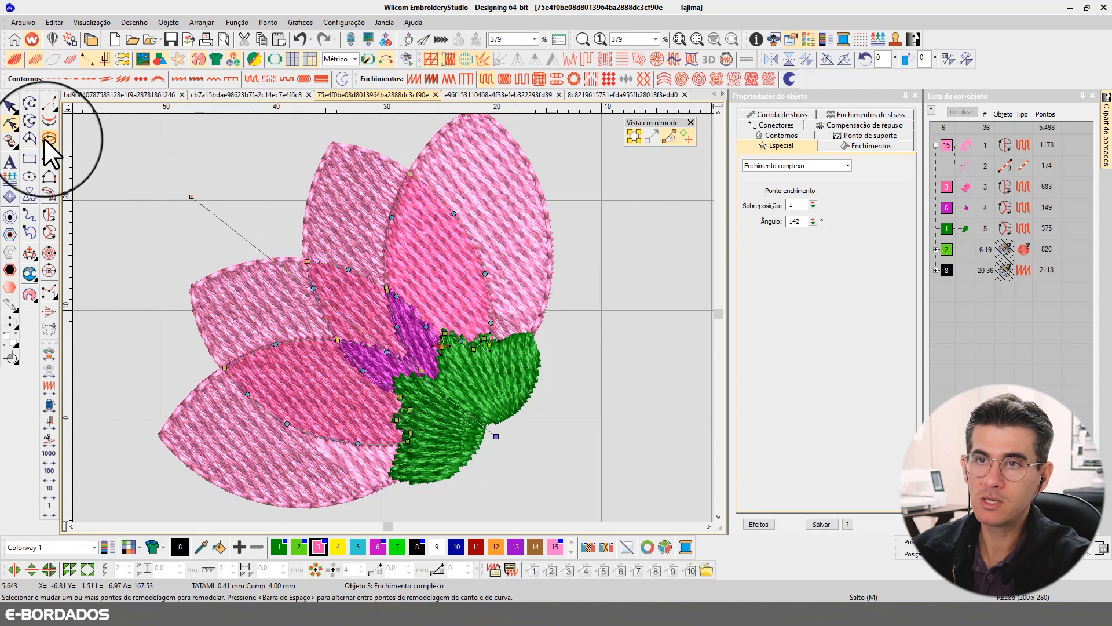
left_click(11, 106)
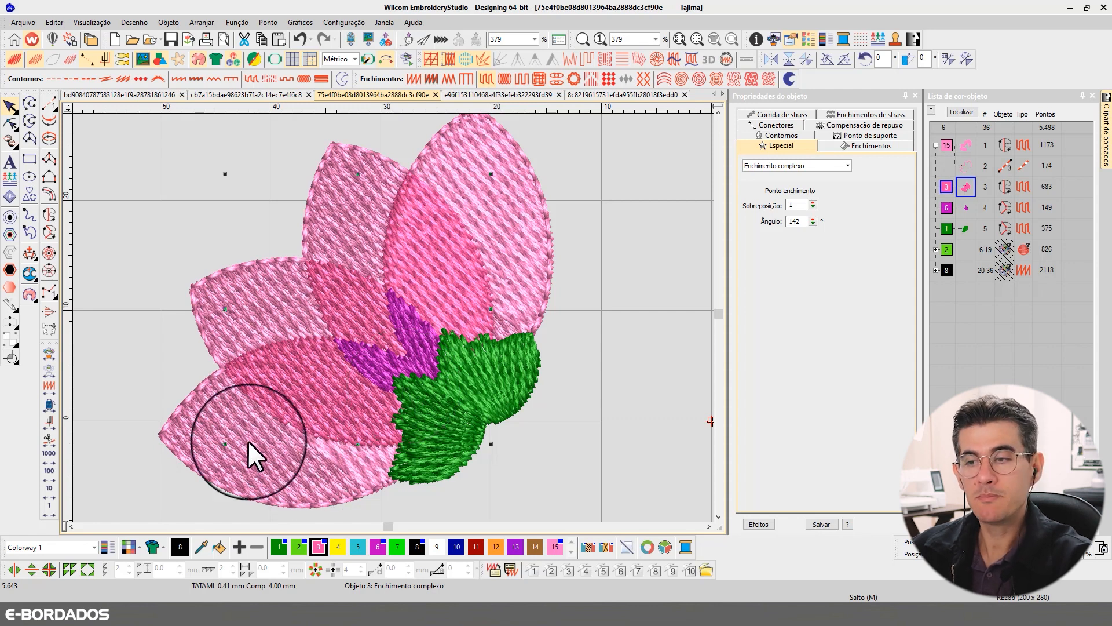
- Convert the purple inner petals to a Complex Fill and turn their single stitch angle to the pink petals' direction
left_click(264, 453)
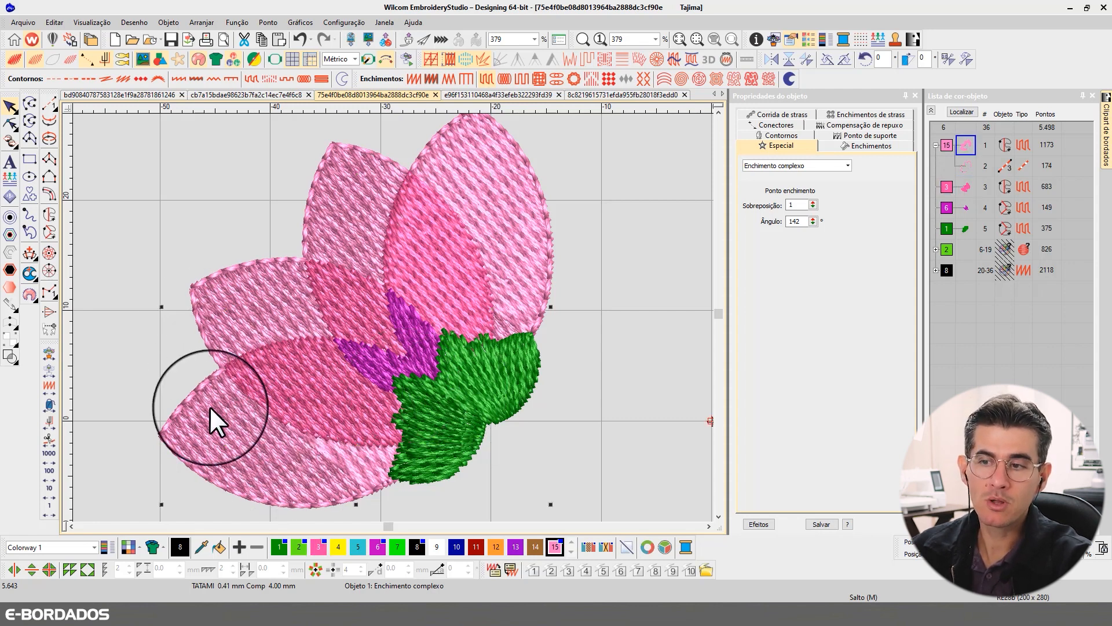
left_click(473, 390)
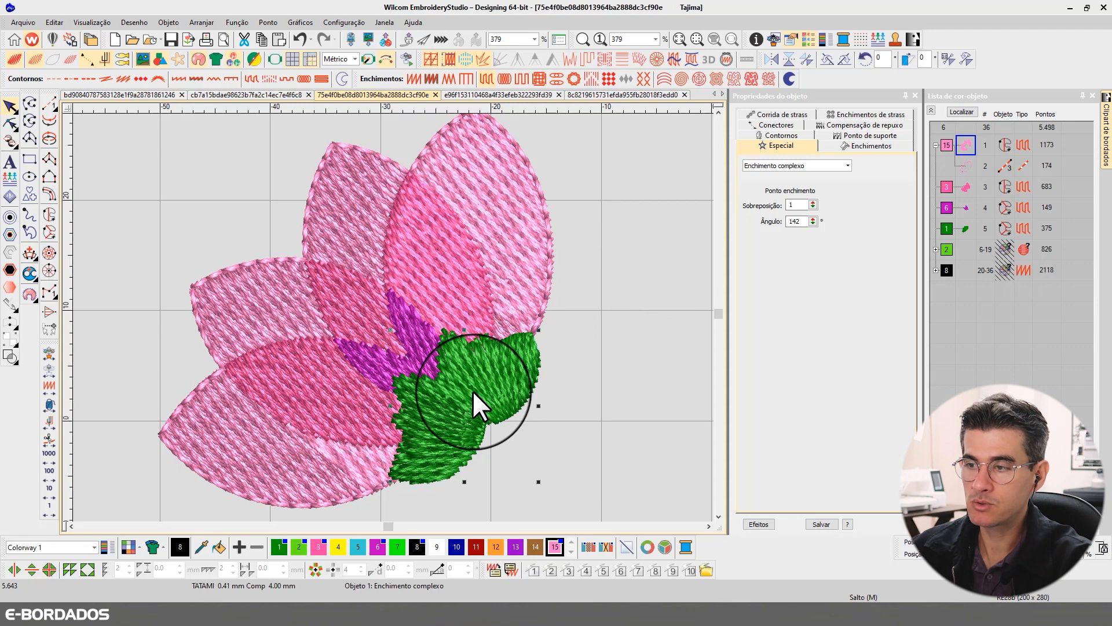
left_click(396, 321)
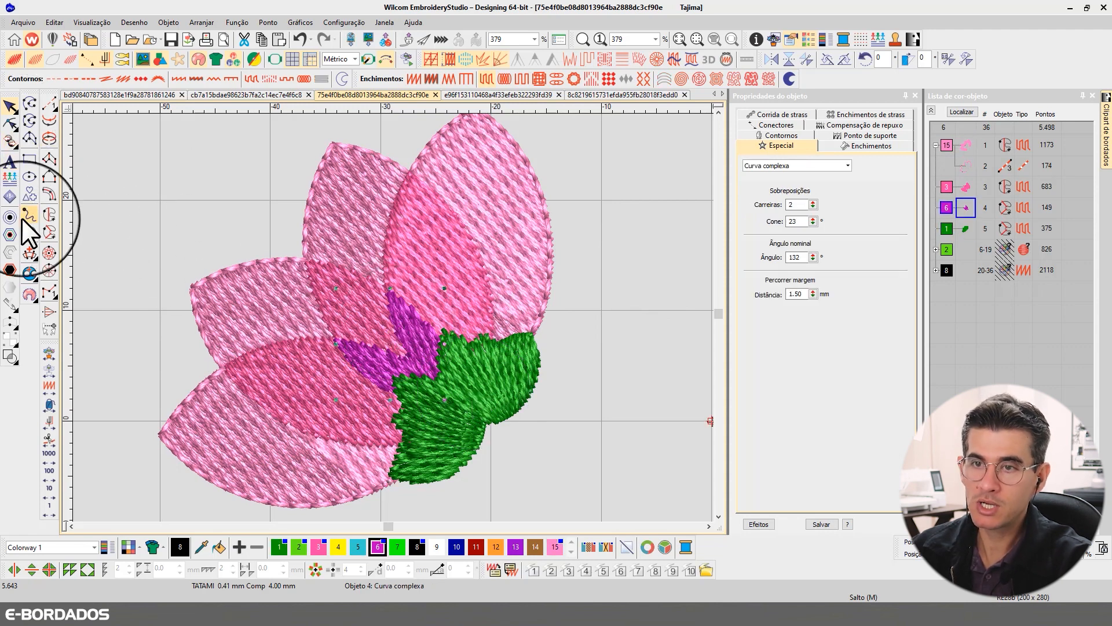
left_click(52, 212)
left_click(12, 125)
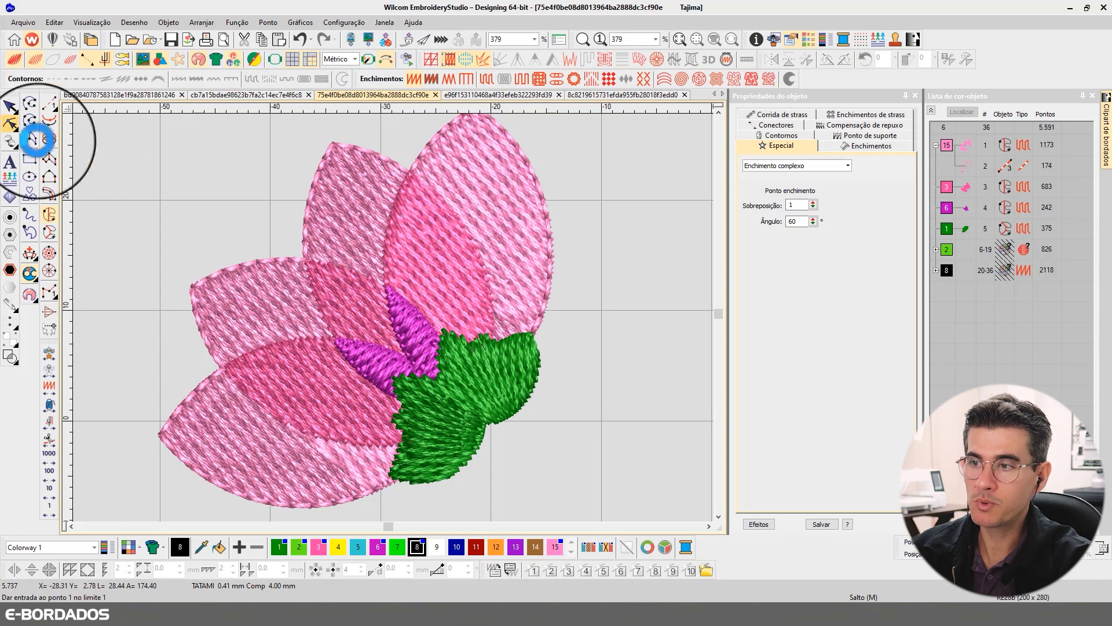
left_click_drag(336, 401, 486, 398)
left_click(11, 106)
- Convert the dark green flower base to a Complex Fill with a single stitch angle of 142°
left_click(456, 371)
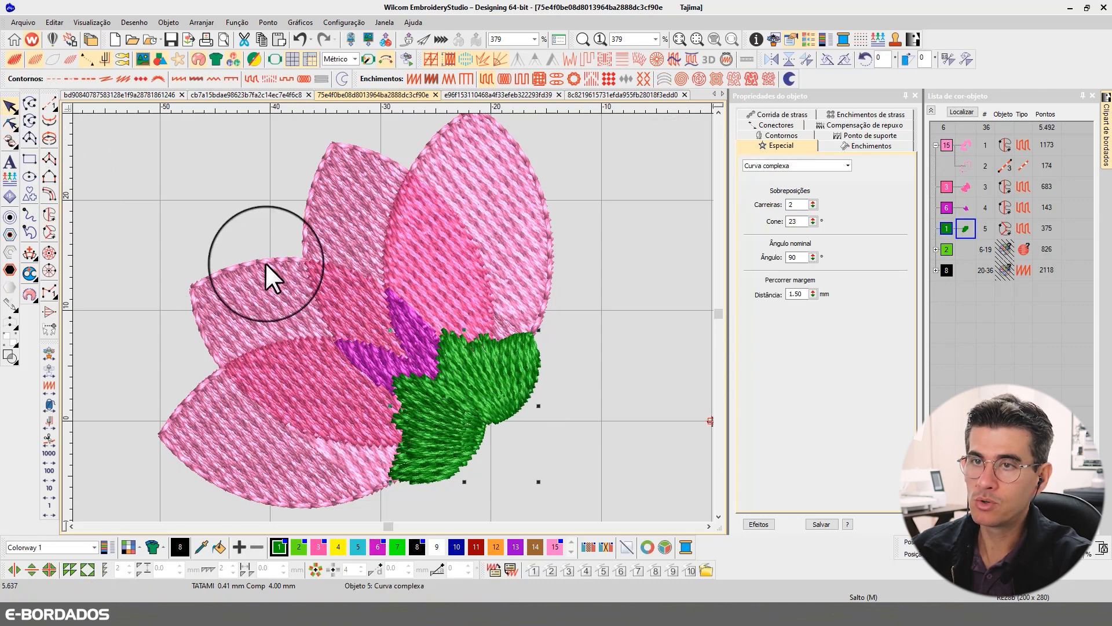
left_click(50, 216)
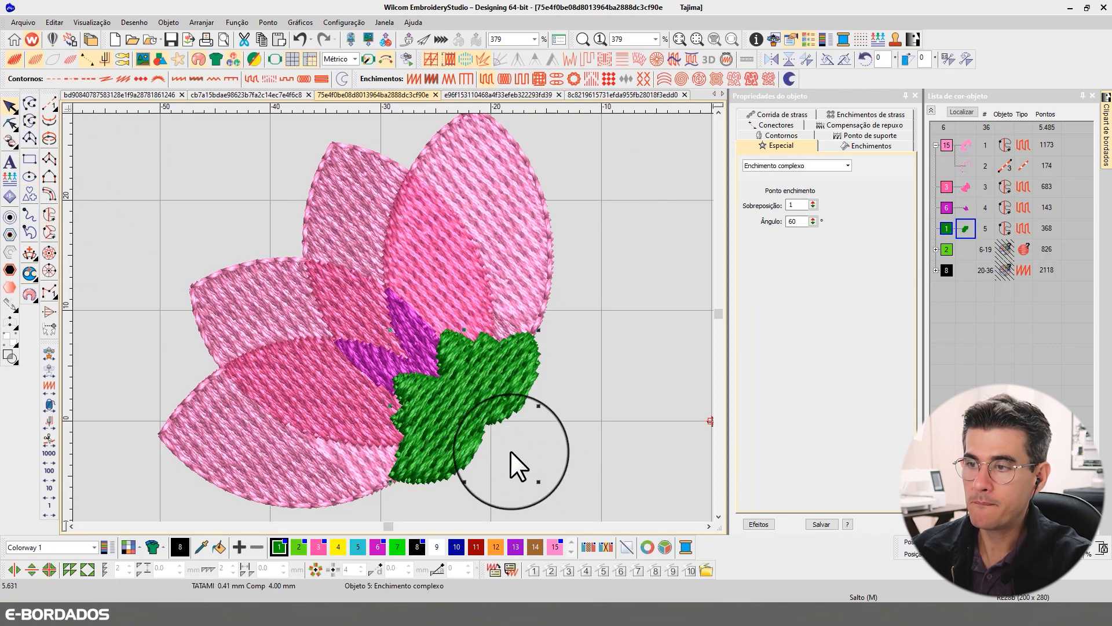
left_click(10, 123)
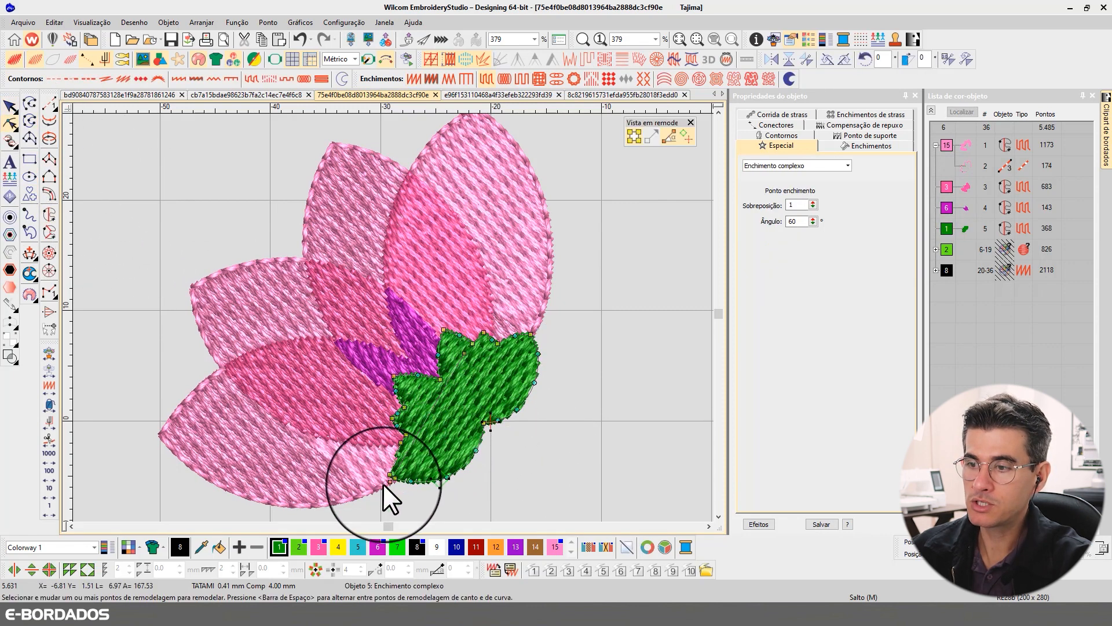
left_click_drag(390, 482, 592, 439)
left_click(10, 106)
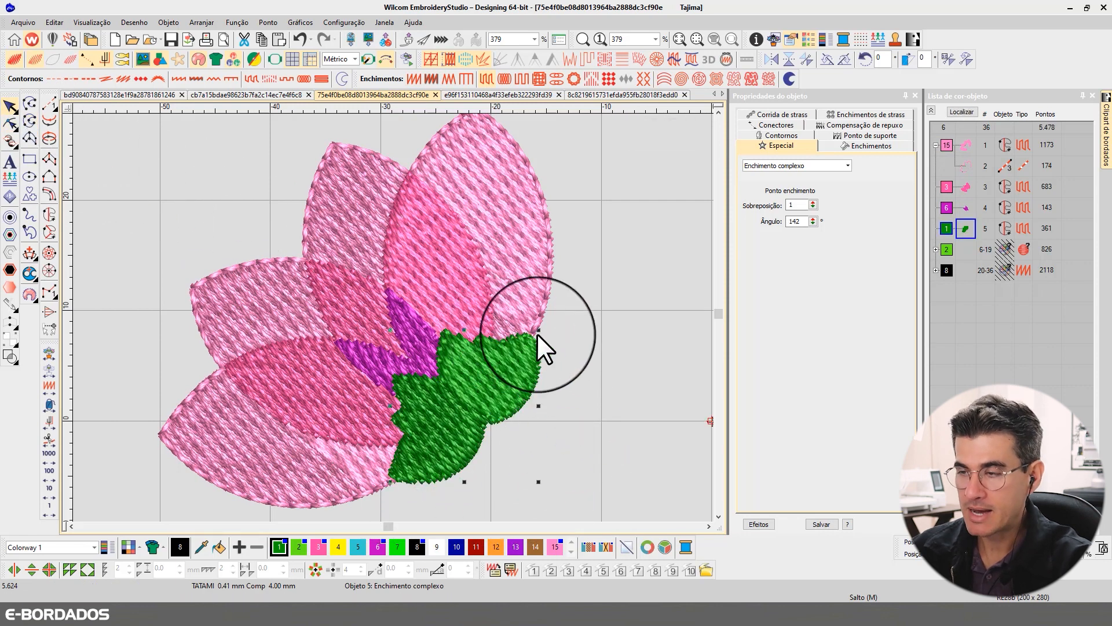
- Compare the stitch directions of the inner petals, outer petals and green base in stitch view
key("t")
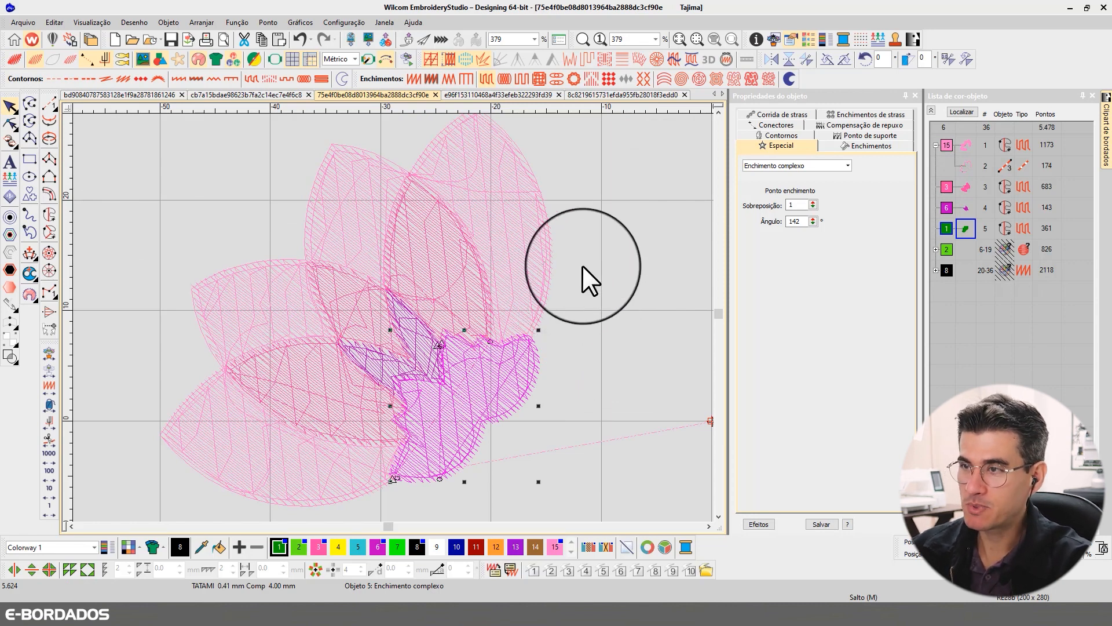
key("t")
key("t")
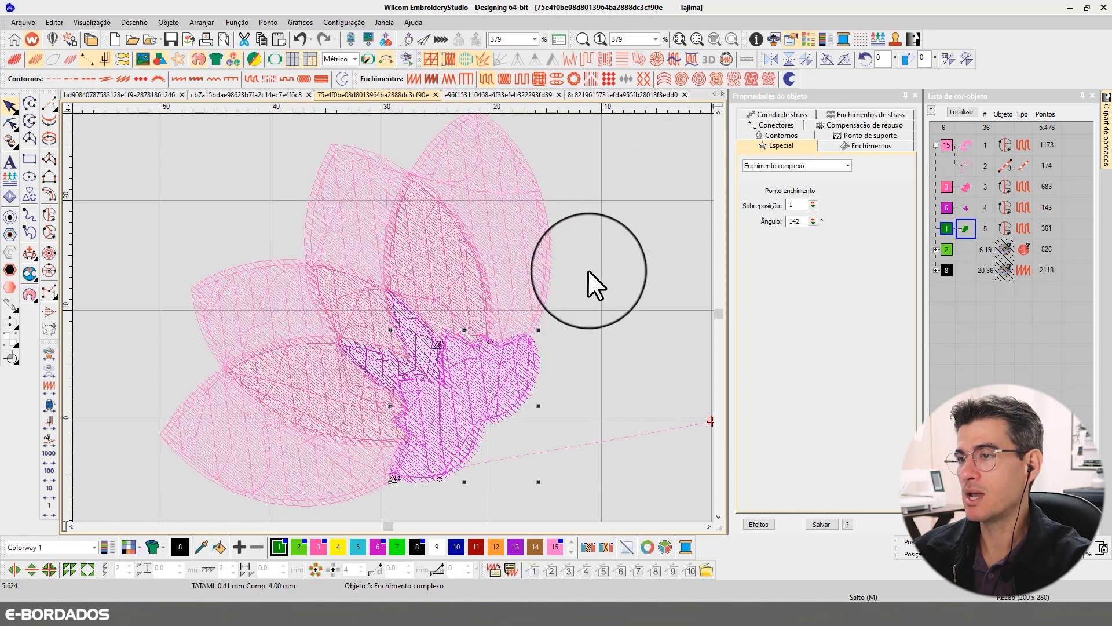
left_click(460, 270)
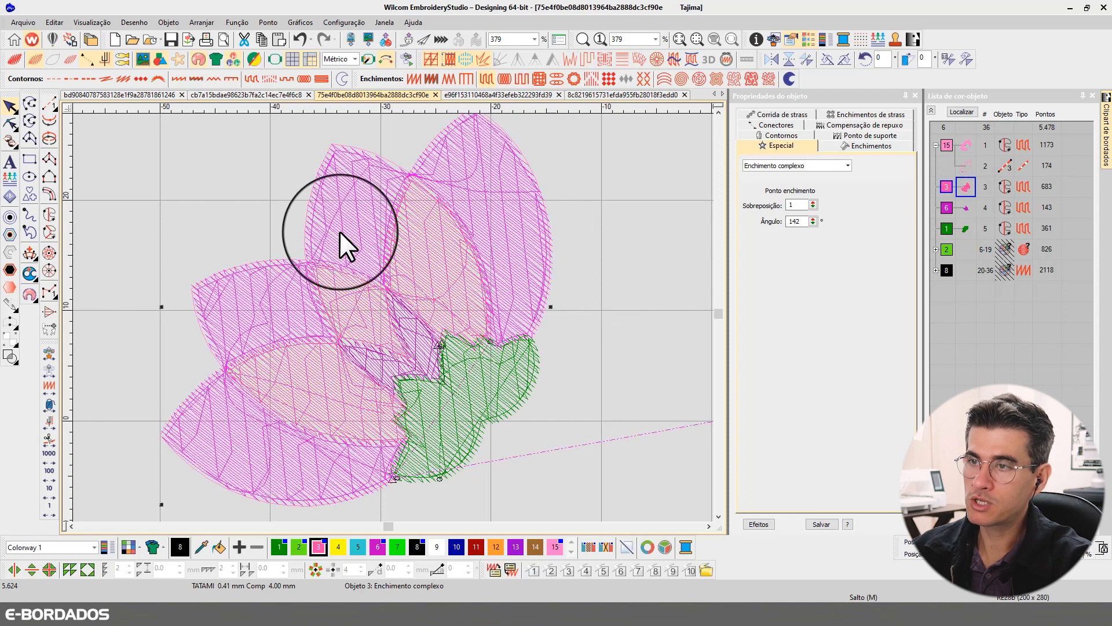
left_click(354, 309)
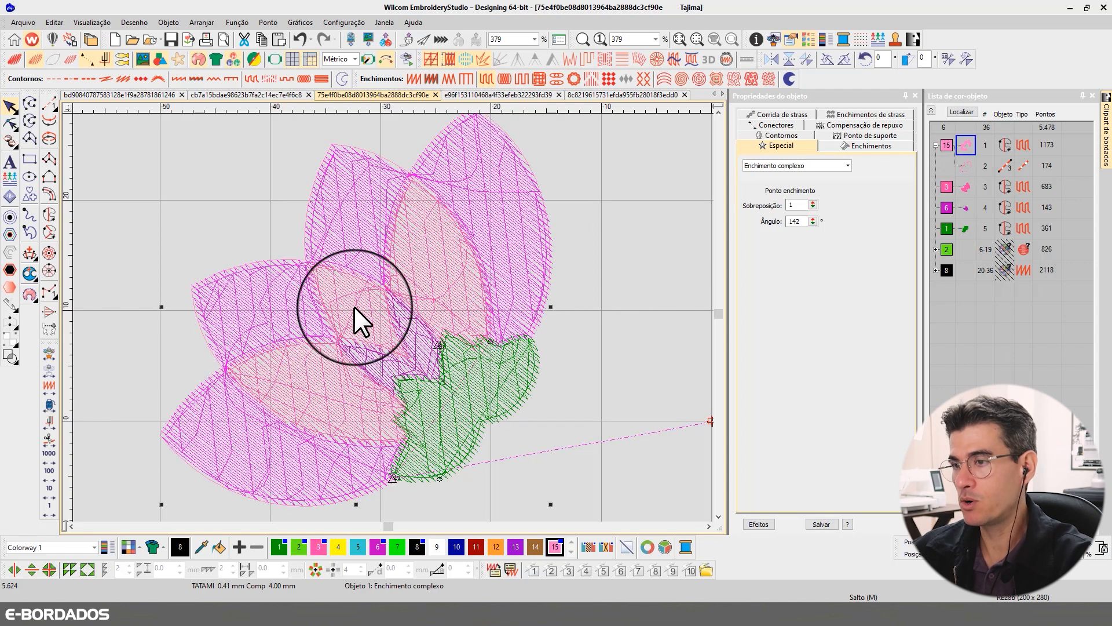
left_click(481, 405)
key("t")
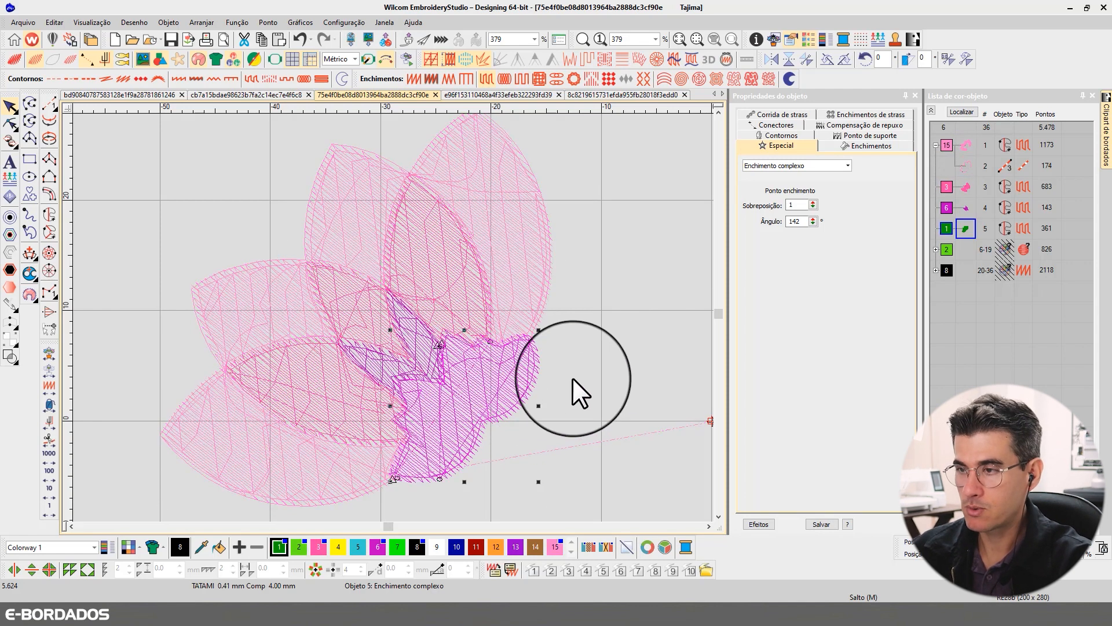
key("Escape")
- Unhide the light green stem and the black lettering, and show the whole design
key("shift+h")
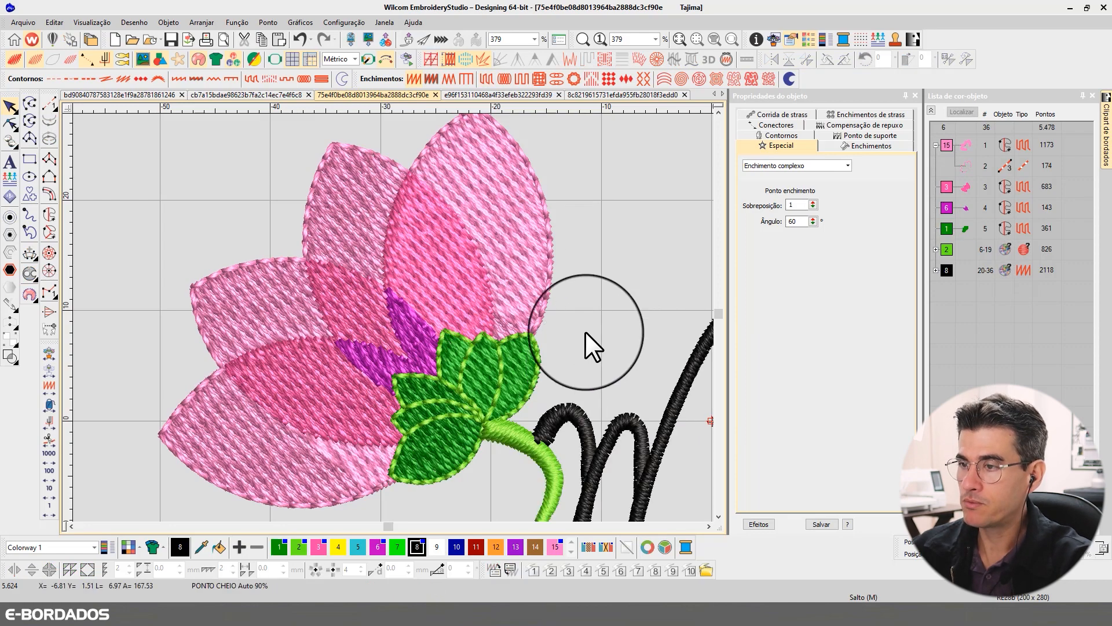
scroll(585, 332, "down", 5)
key("b")
left_click_drag(234, 224, 645, 452)
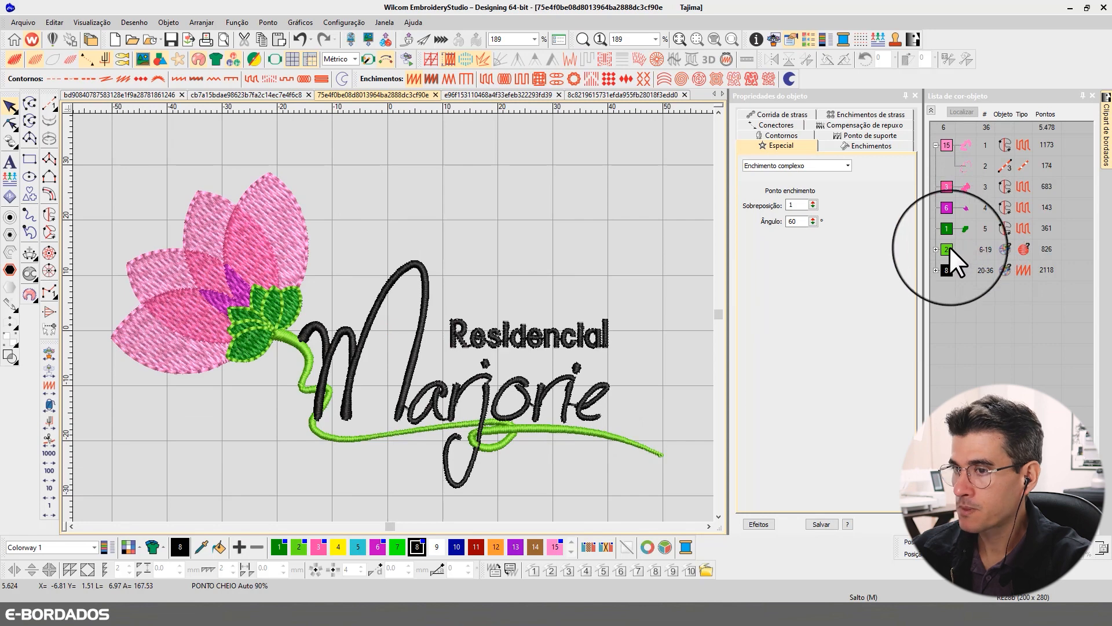
- Locate the light green colour block's objects in the design and examine the flower in rendered view
left_click(953, 249)
left_click(961, 112)
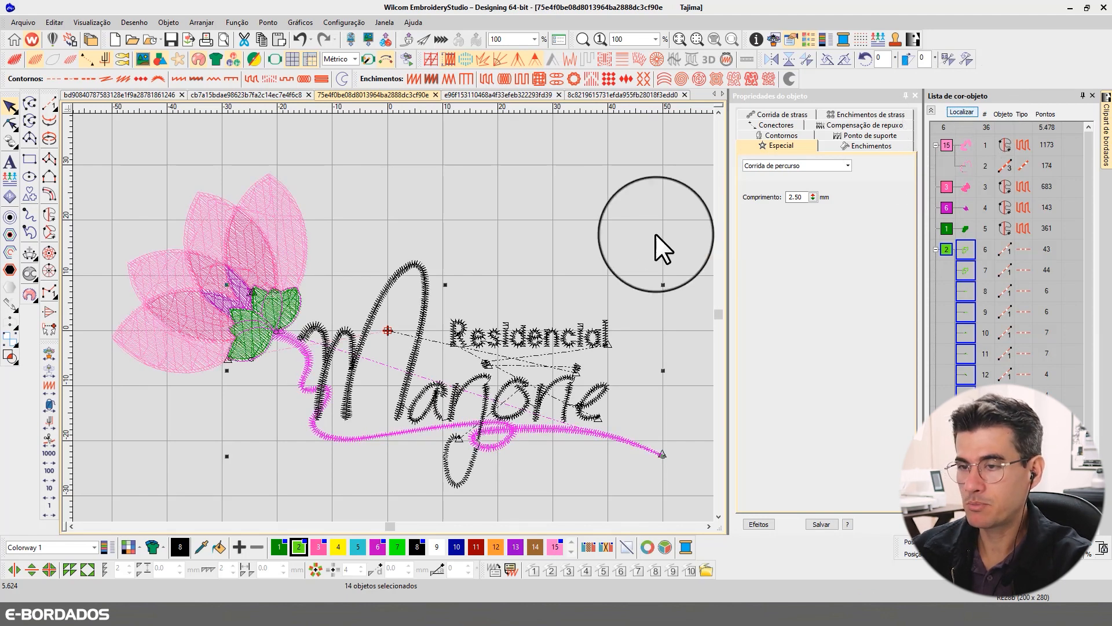
left_click(365, 173)
key("b")
left_click_drag(148, 170, 358, 395)
key("t")
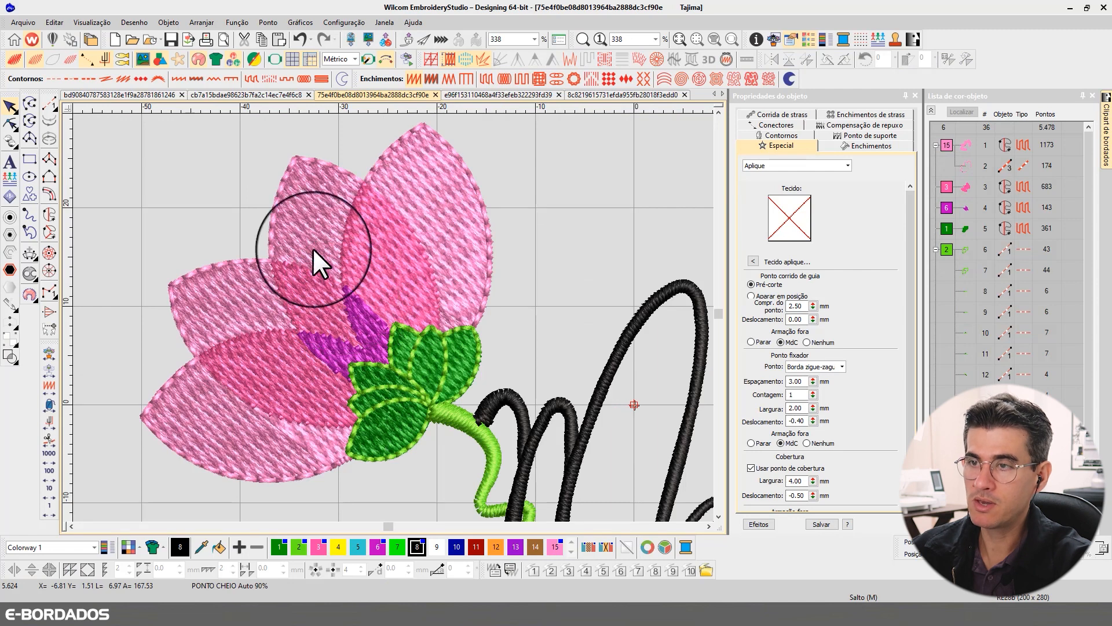
- Inspect the light pink petals' triple-run outline against the edges of their Complex Fill in stitch view
left_click(239, 268)
key("t")
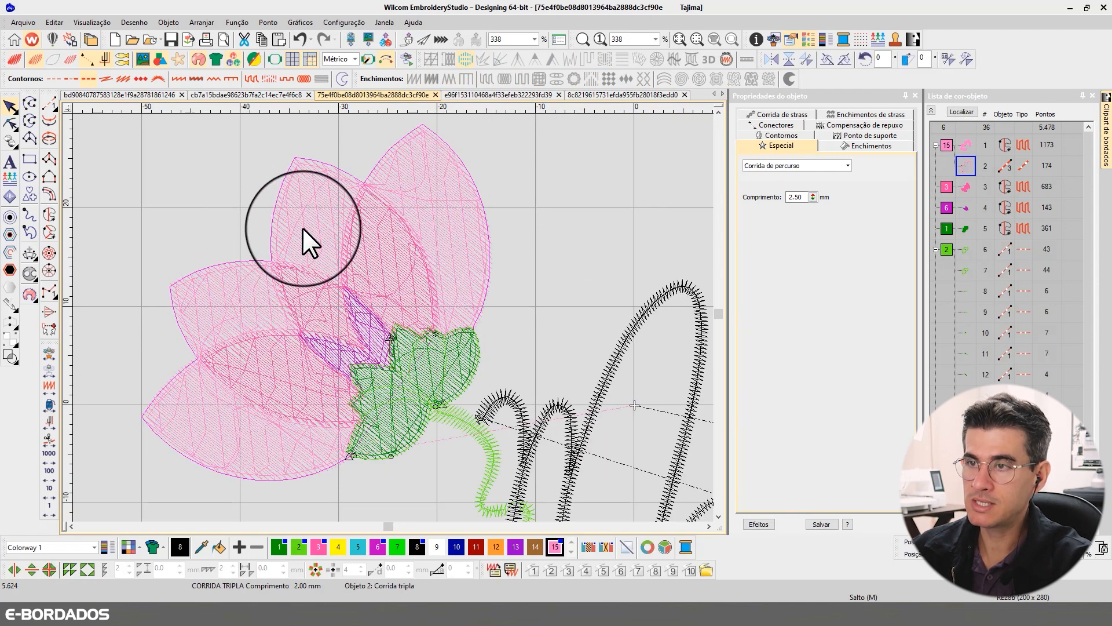
left_click(302, 227)
scroll(392, 313, "up", 4)
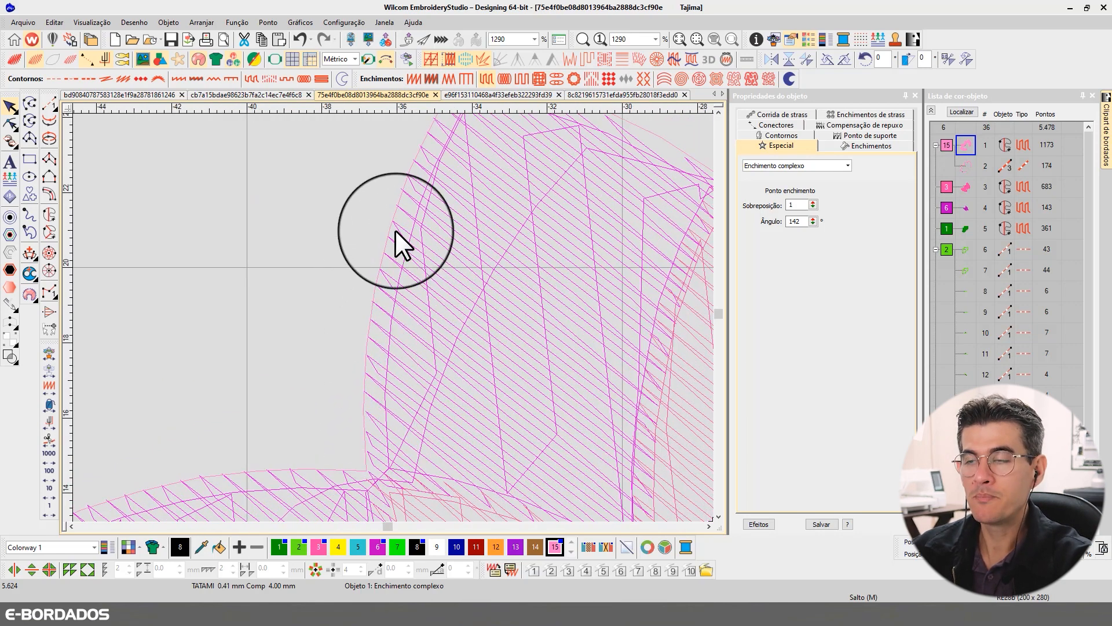
scroll(394, 318, "down", 2)
scroll(394, 318, "down", 2)
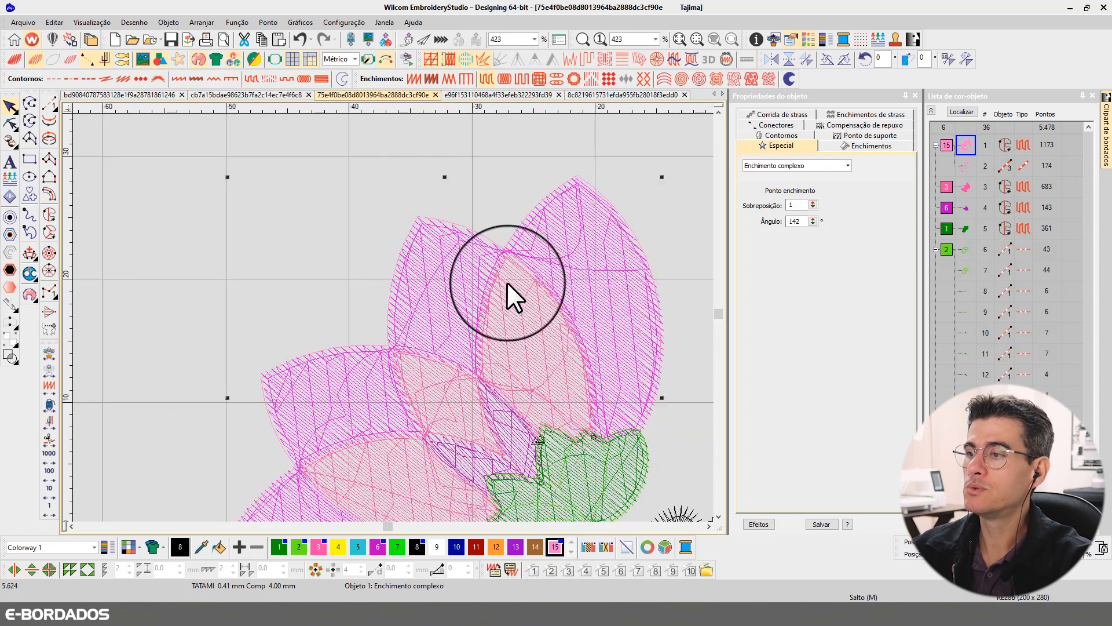
- Try a pull compensation of 0.45 mm on the light pink outer petals and check the petal edge
left_click(840, 125)
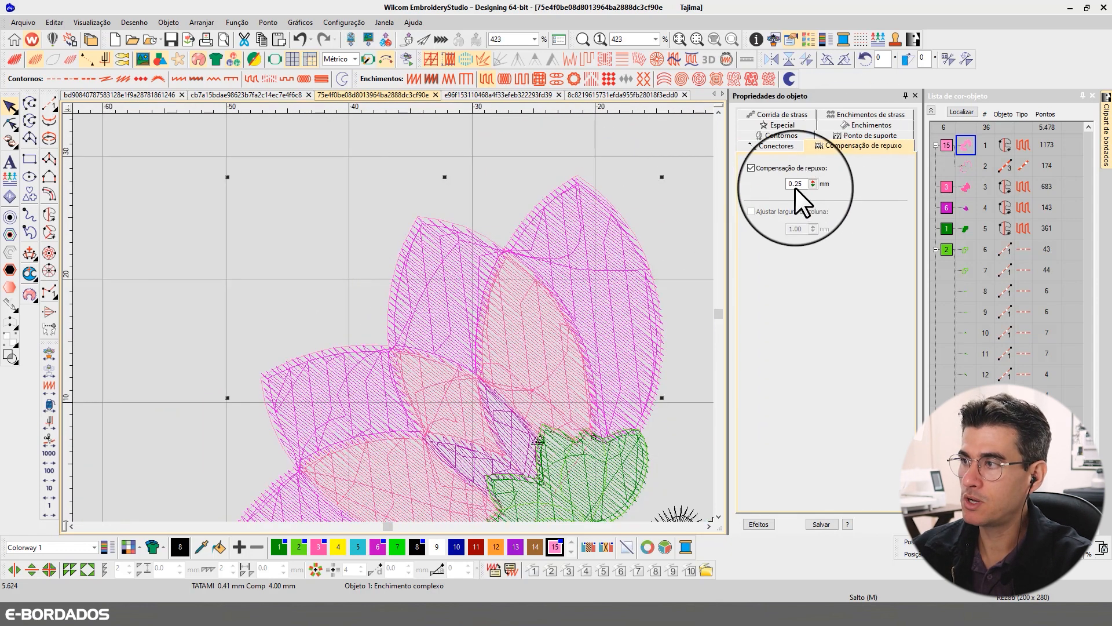
left_click_drag(795, 185, 839, 186)
type("45")
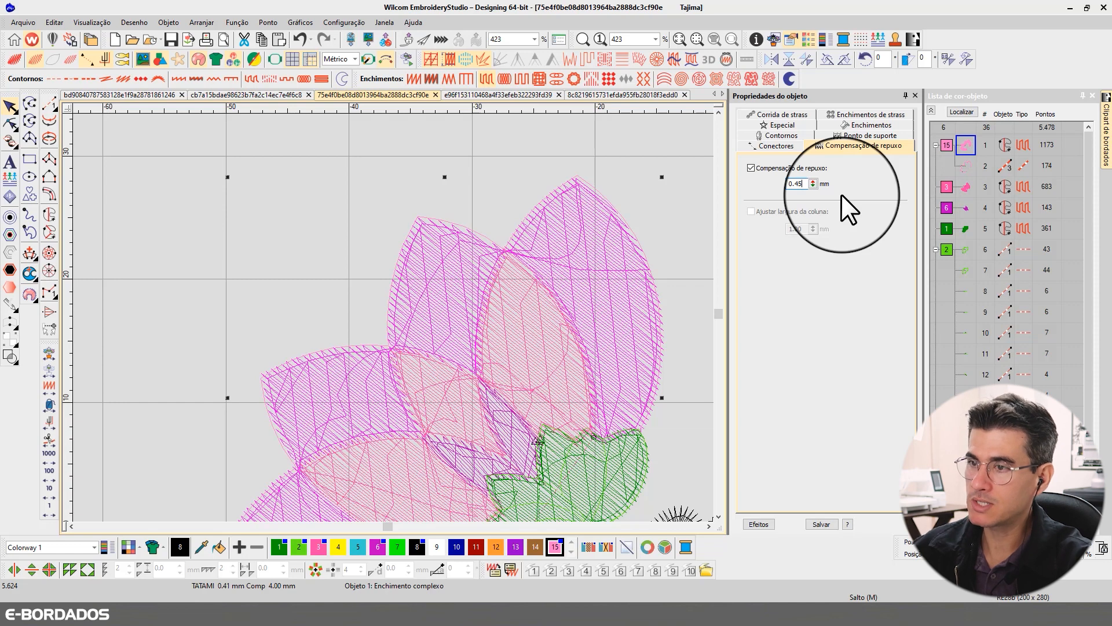
key("Return")
scroll(440, 223, "up", 3)
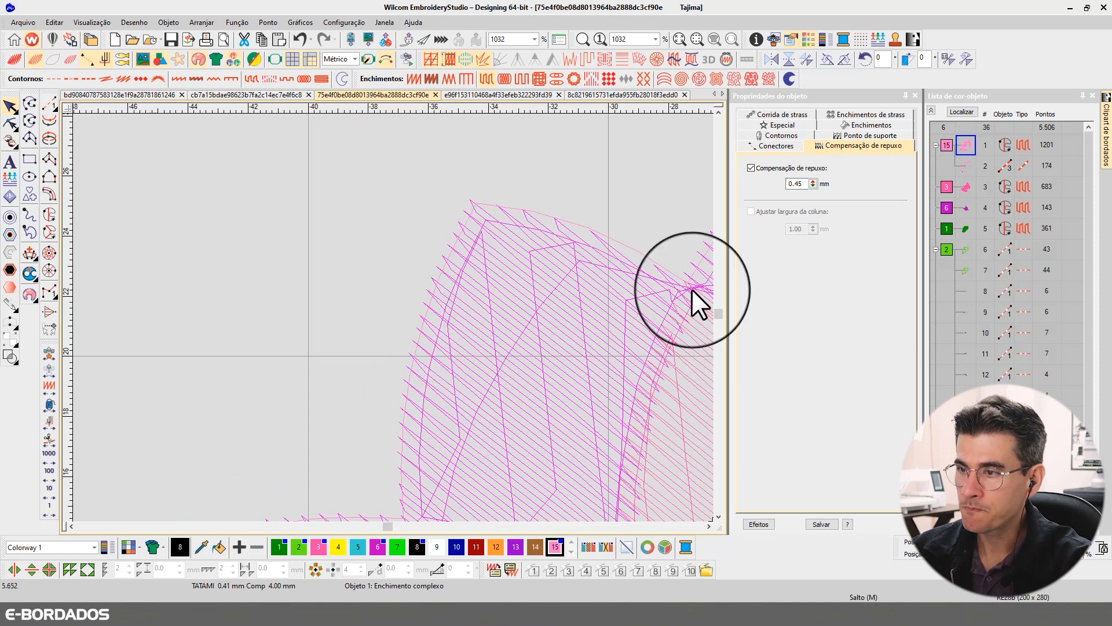
- Set the light pink outer petals' pull compensation to 0.50 mm and check the edges in rendered and stitch views
left_click_drag(795, 185, 836, 192)
key("BackSpace")
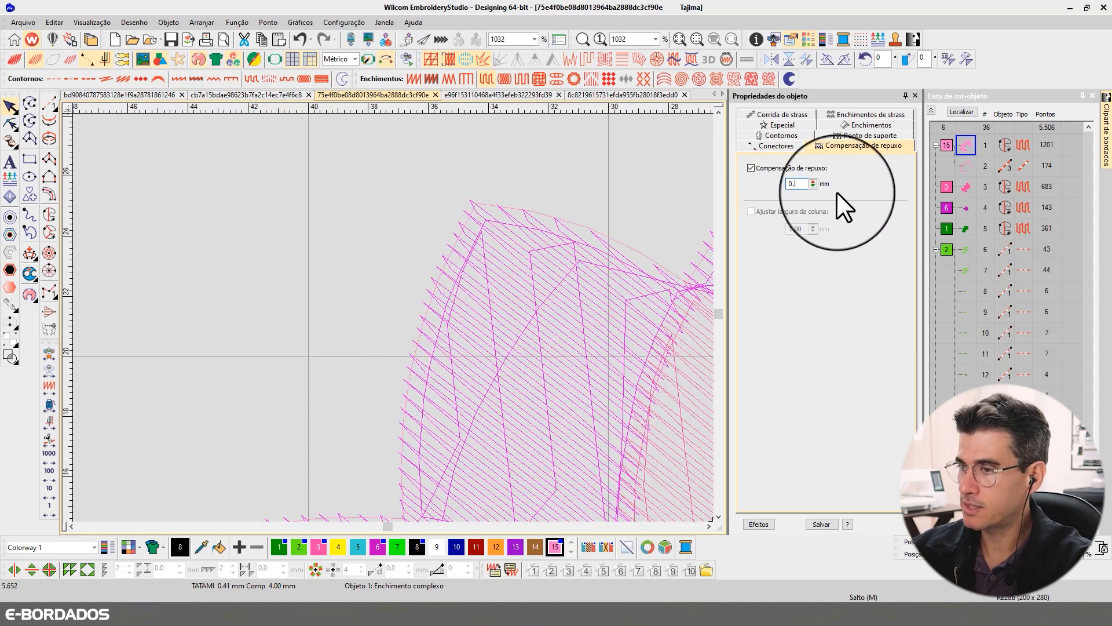
type("5")
key("Return")
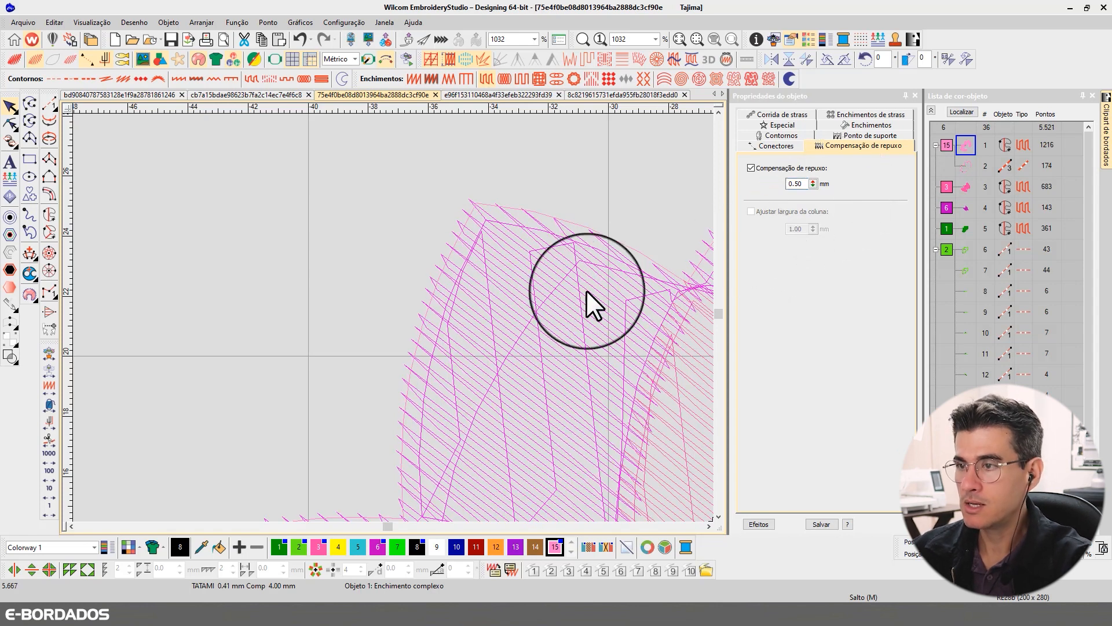
key("t")
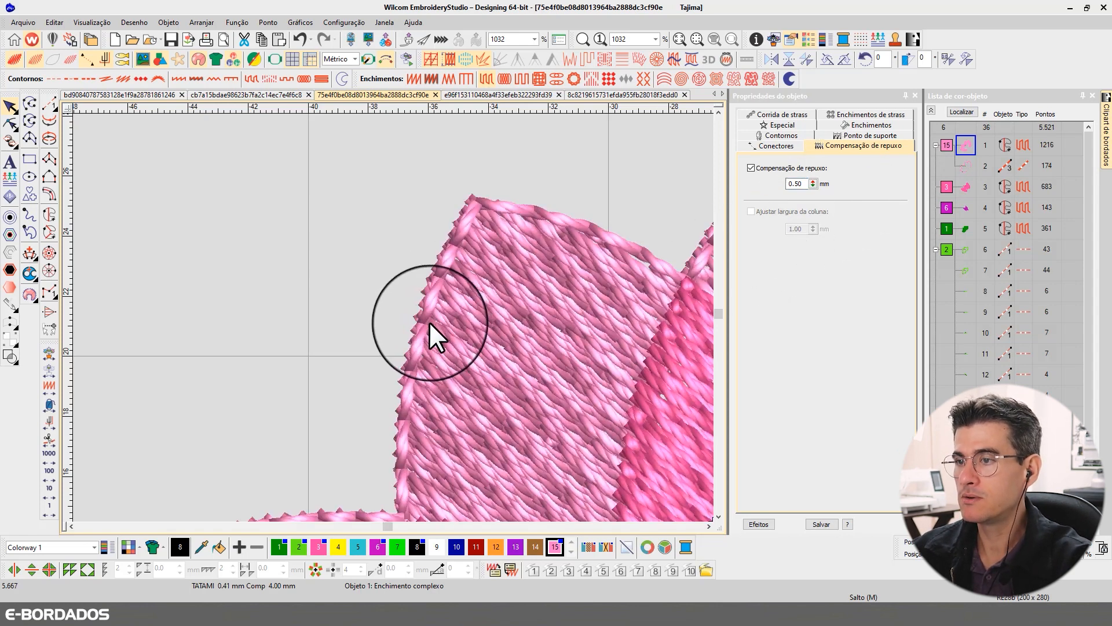
key("t")
scroll(520, 360, "down", 3)
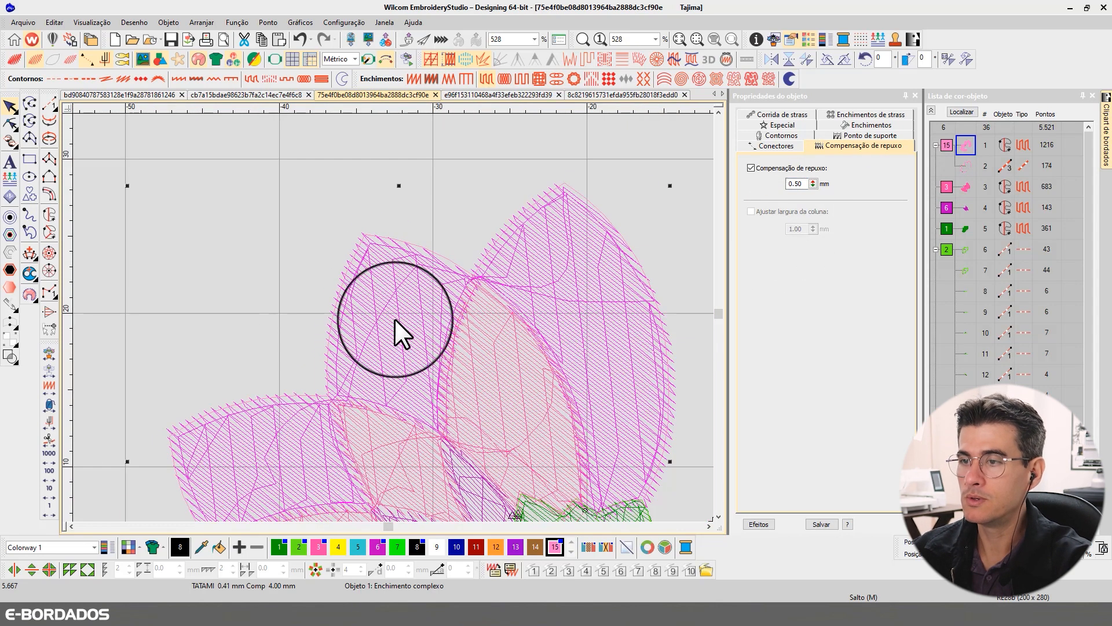
- Nudge the darker pink inner petals sideways in stitch view to check the overlap with the outer petals, and undo the move
key("t")
scroll(395, 319, "down", 5)
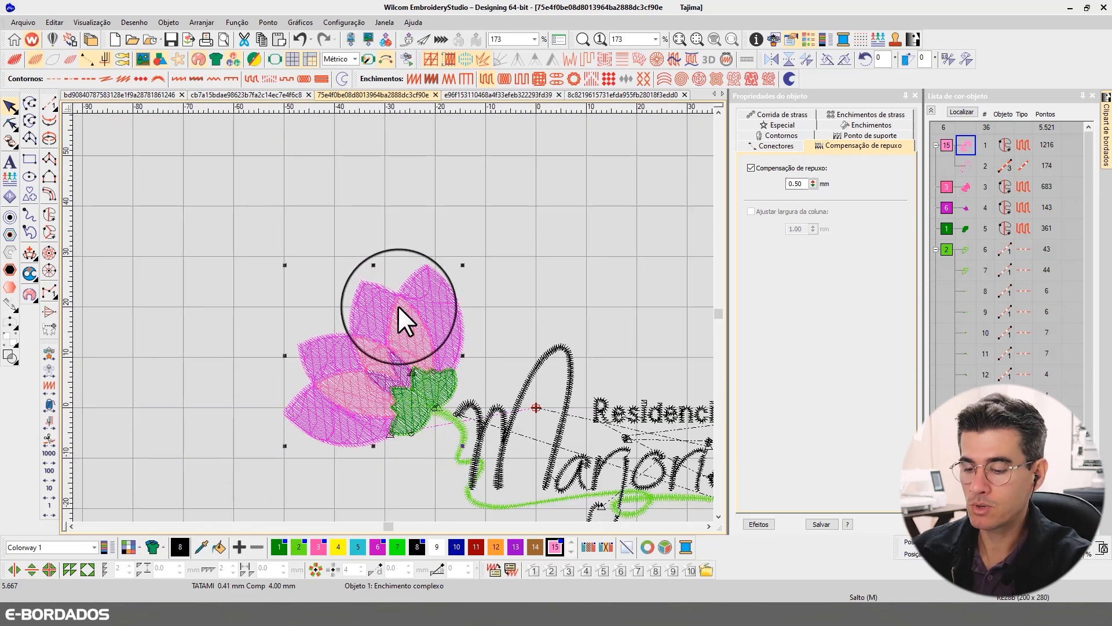
scroll(410, 330, "up", 4)
key("t")
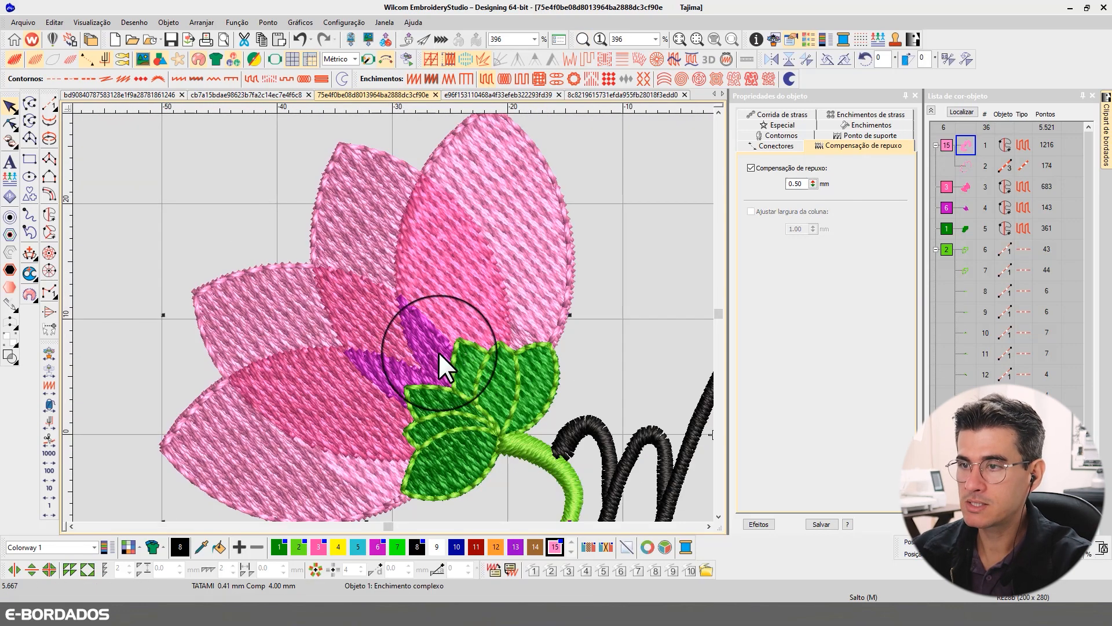
key("t")
left_click(355, 307)
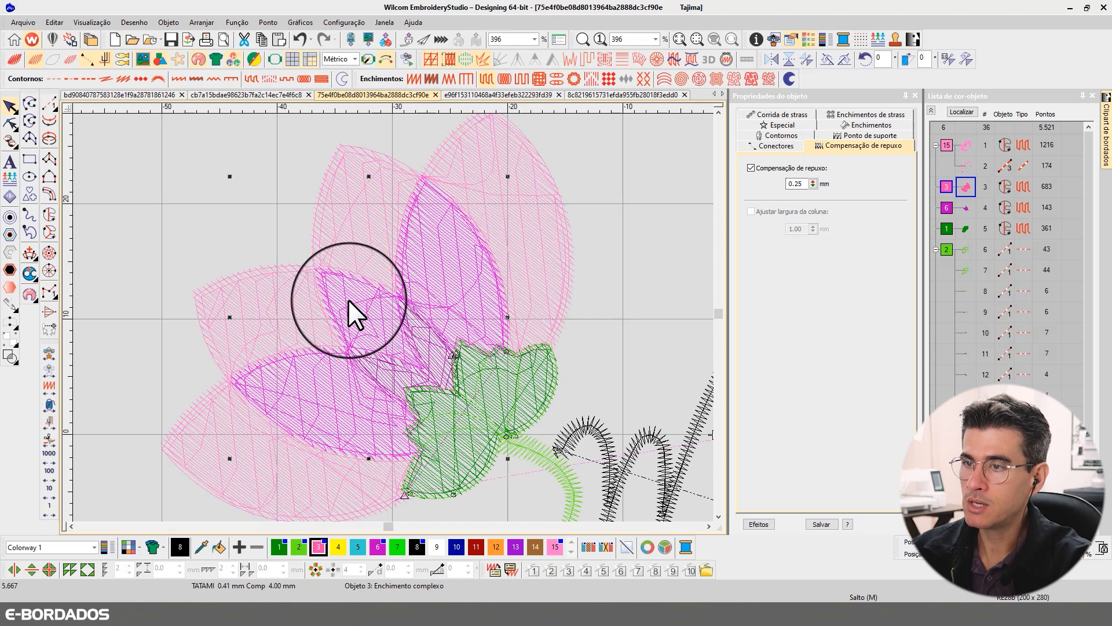
key("t")
key("t")
key("Right")
key("Right")
key("Right")
key("Right")
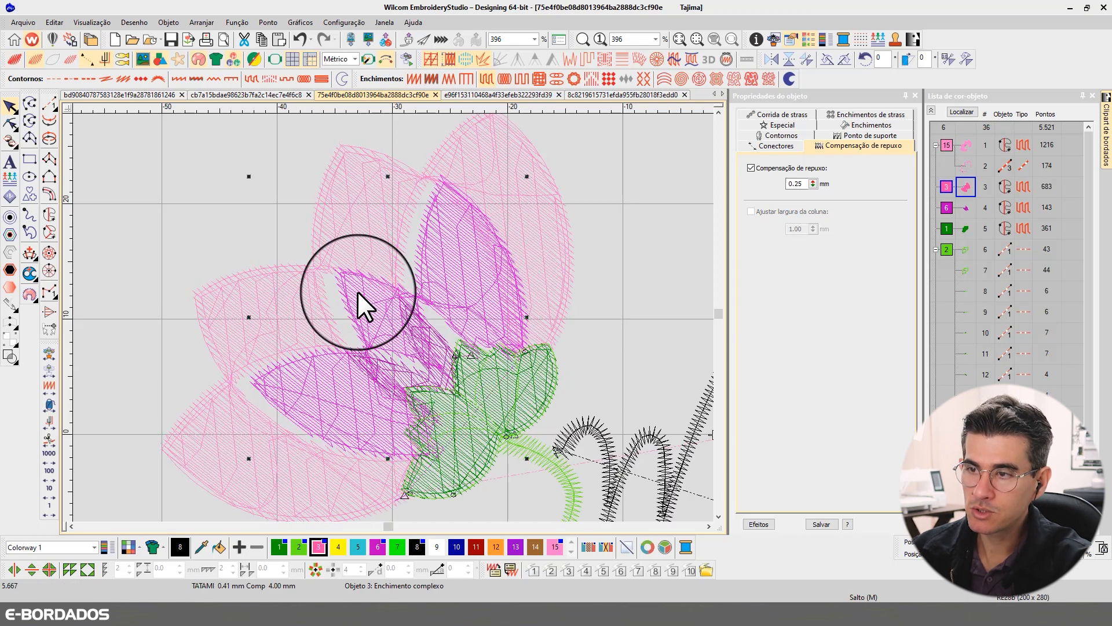
key("ctrl+z")
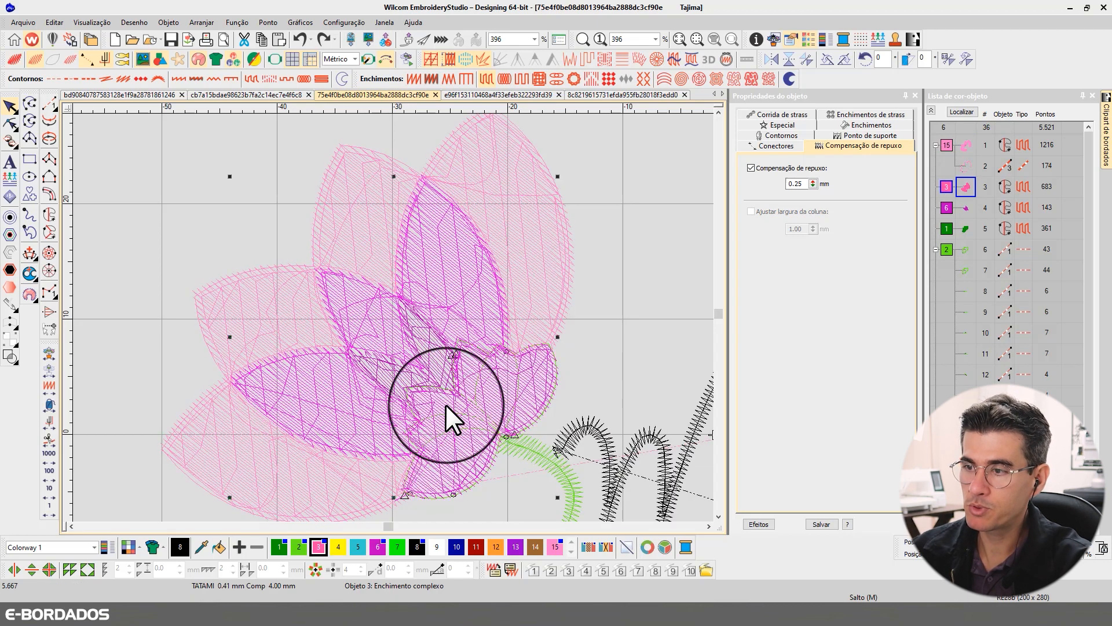
- Set the pull compensation of the inner pink petals, purple petals and dark green base to 0.45 mm together and compare both views
left_click(446, 404, "ctrl")
left_click(442, 348, "ctrl")
left_click(799, 183)
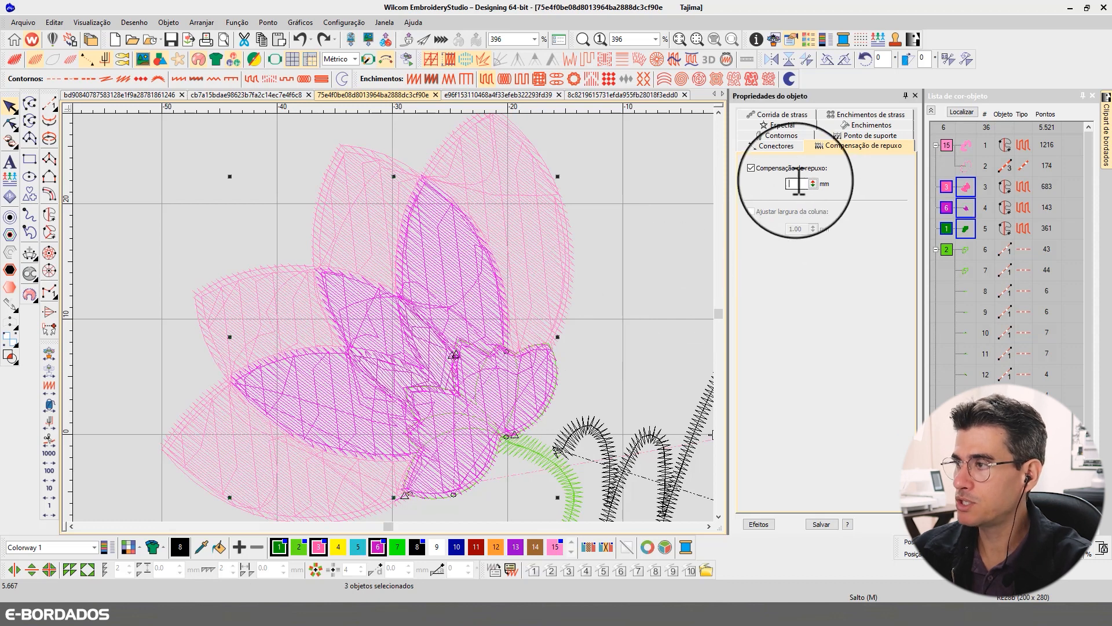
type("0.45")
key("Return")
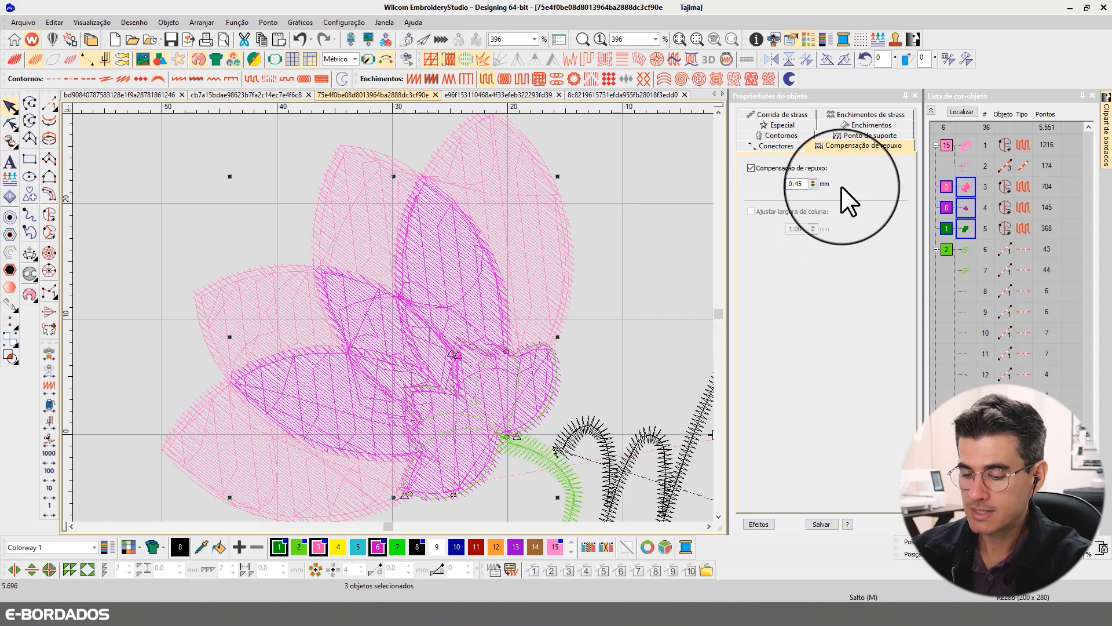
key("t")
key("t")
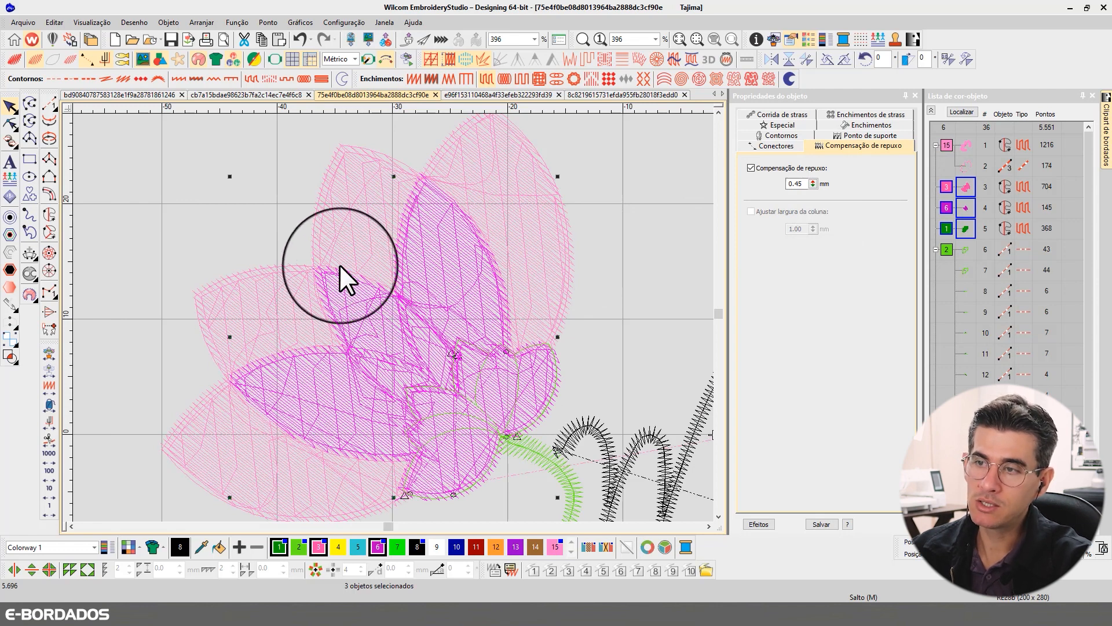
- Move the outer petals and the inner petals aside to inspect the cut-outs and overlaps beneath, undoing each move
key("Escape")
left_click_drag(358, 245, 329, 203)
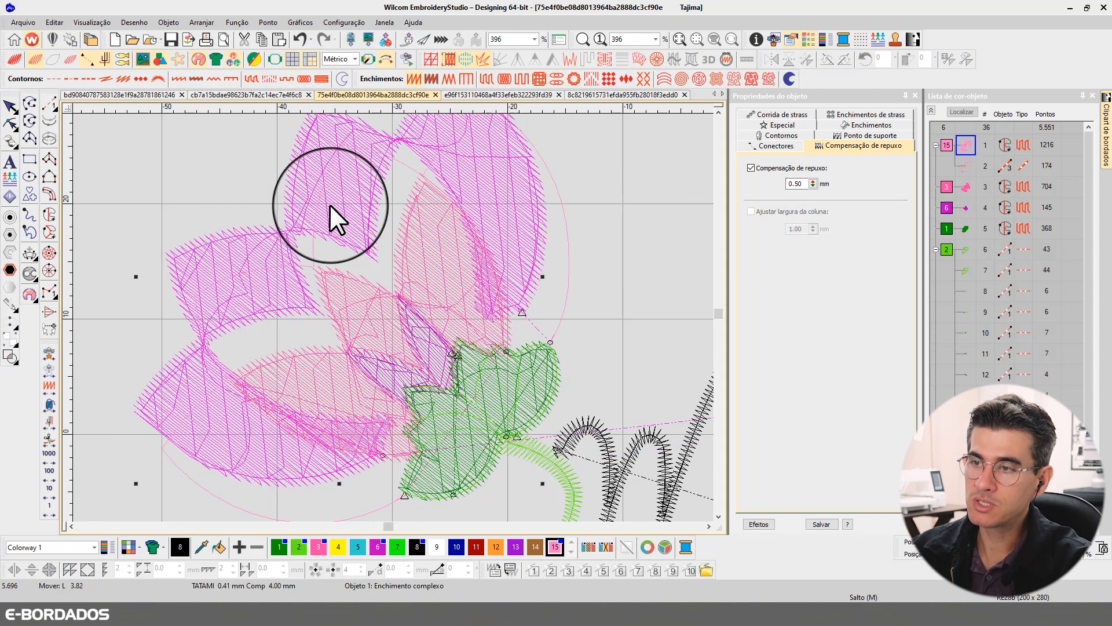
key("ctrl+z")
left_click(440, 346)
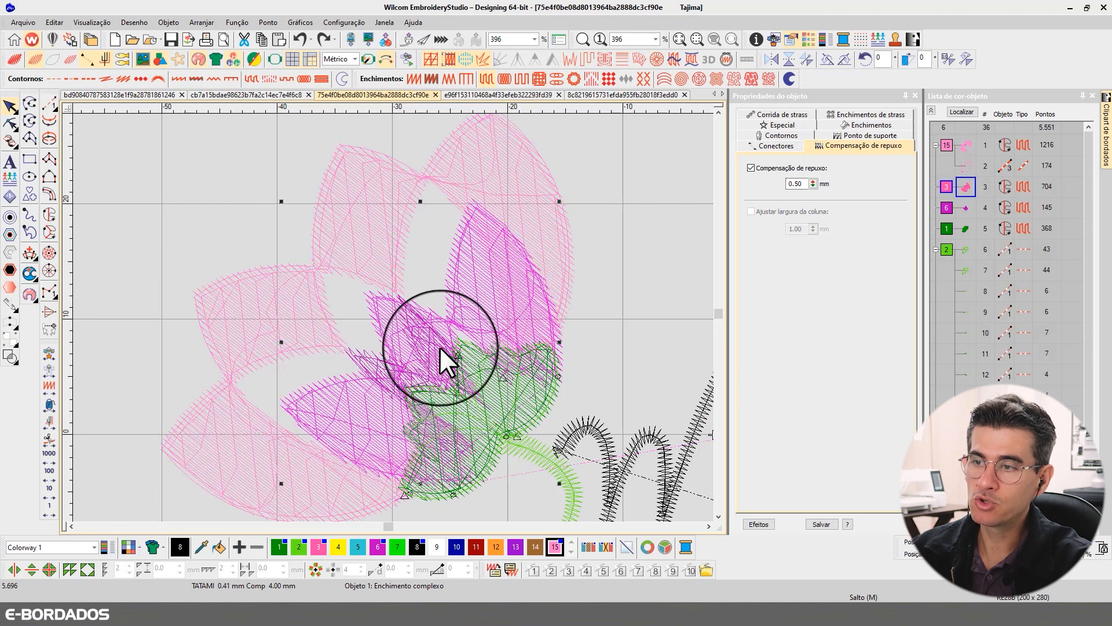
left_click(380, 328)
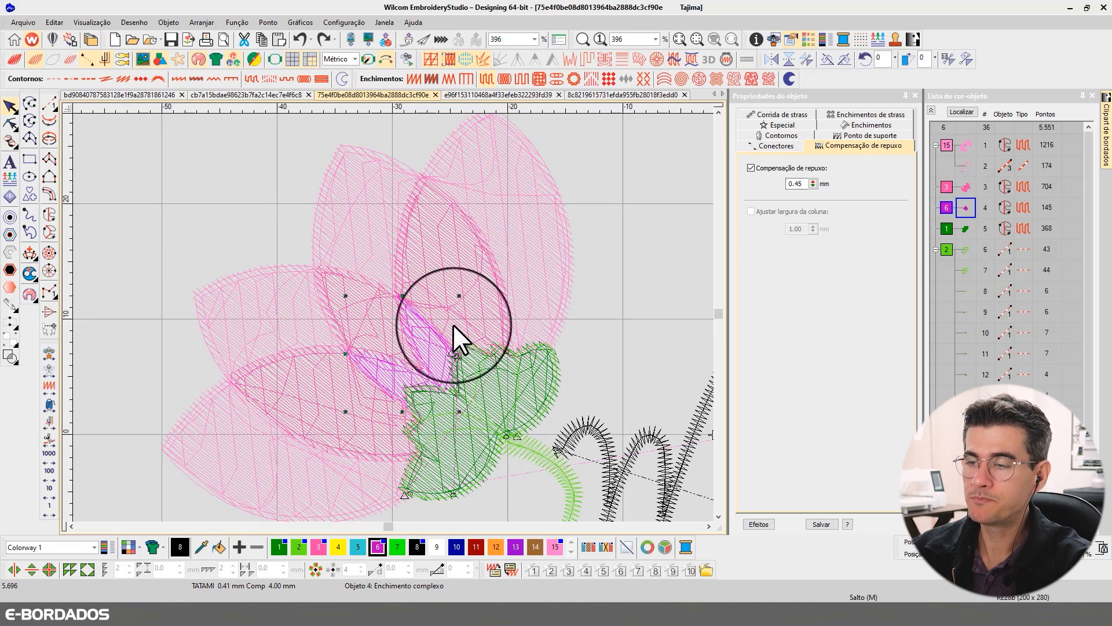
left_click(594, 281)
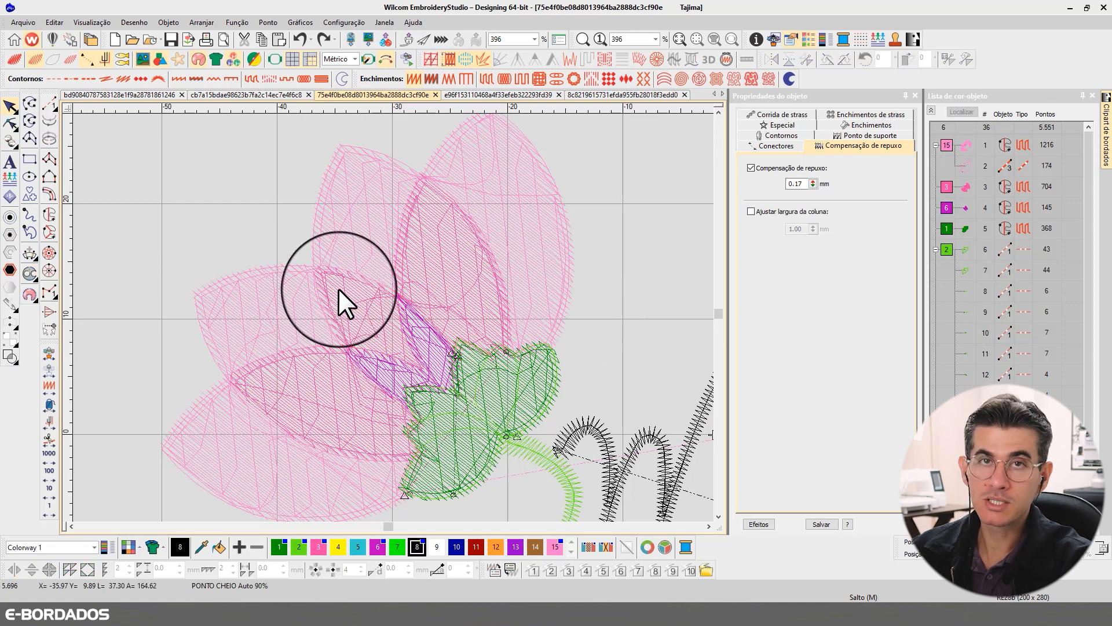
key("t")
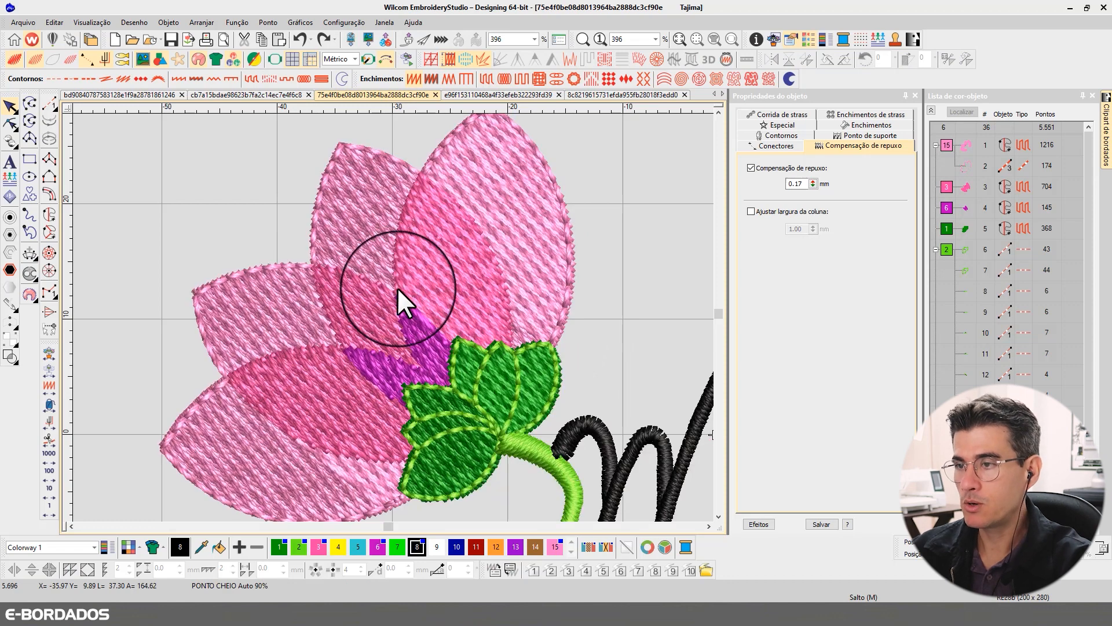
- Examine the flower's dark green base in rendered and stitch views
left_click(543, 387)
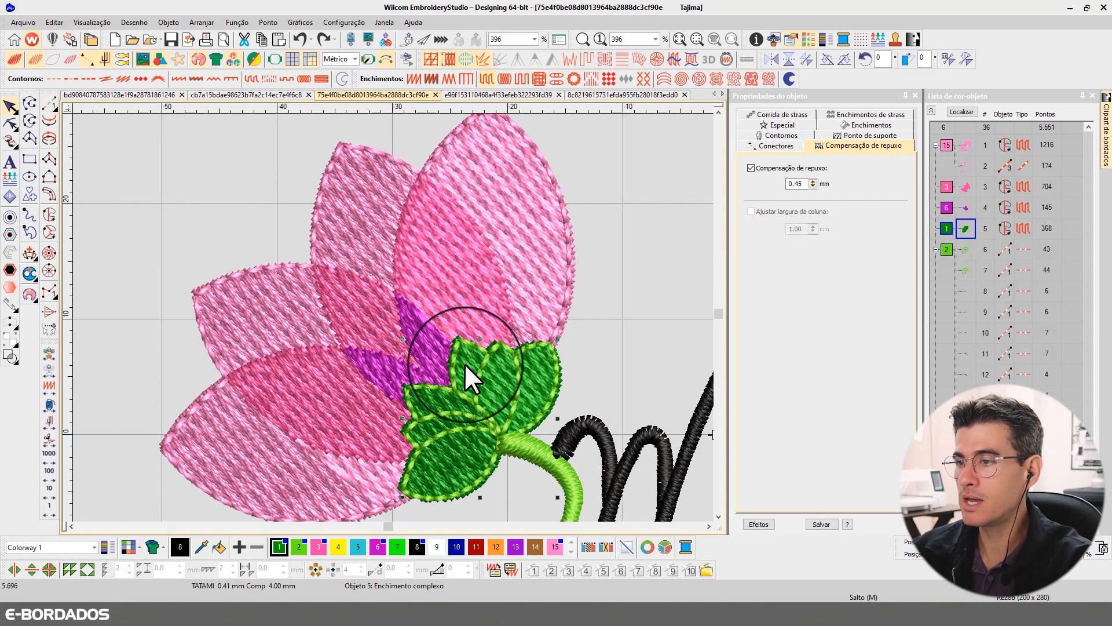
left_click(709, 526)
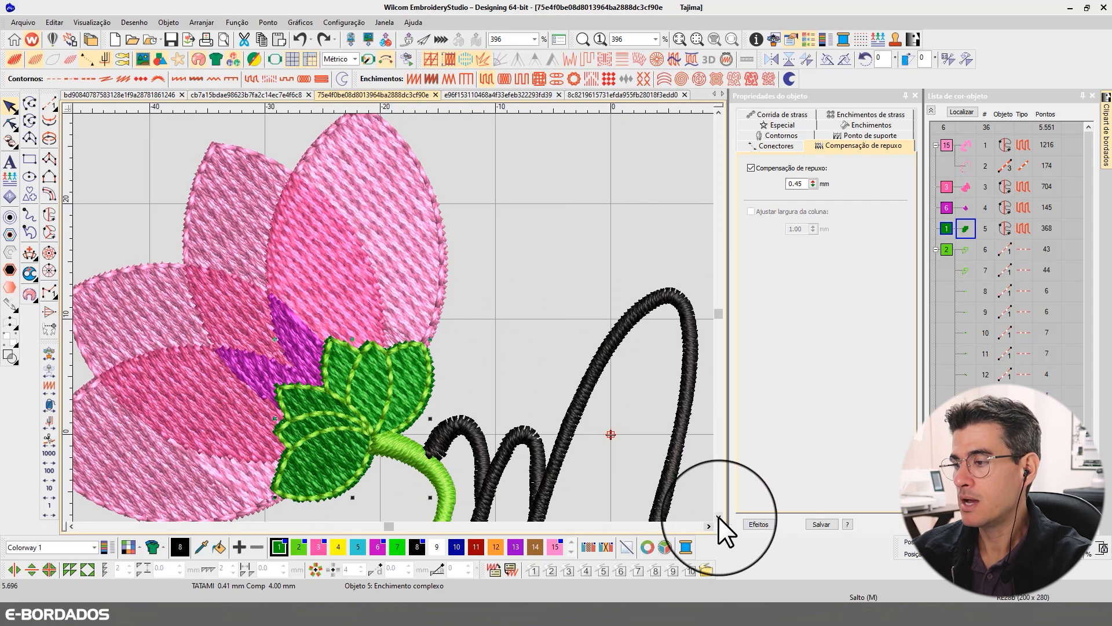
left_click(718, 517)
left_click(438, 316)
key("t")
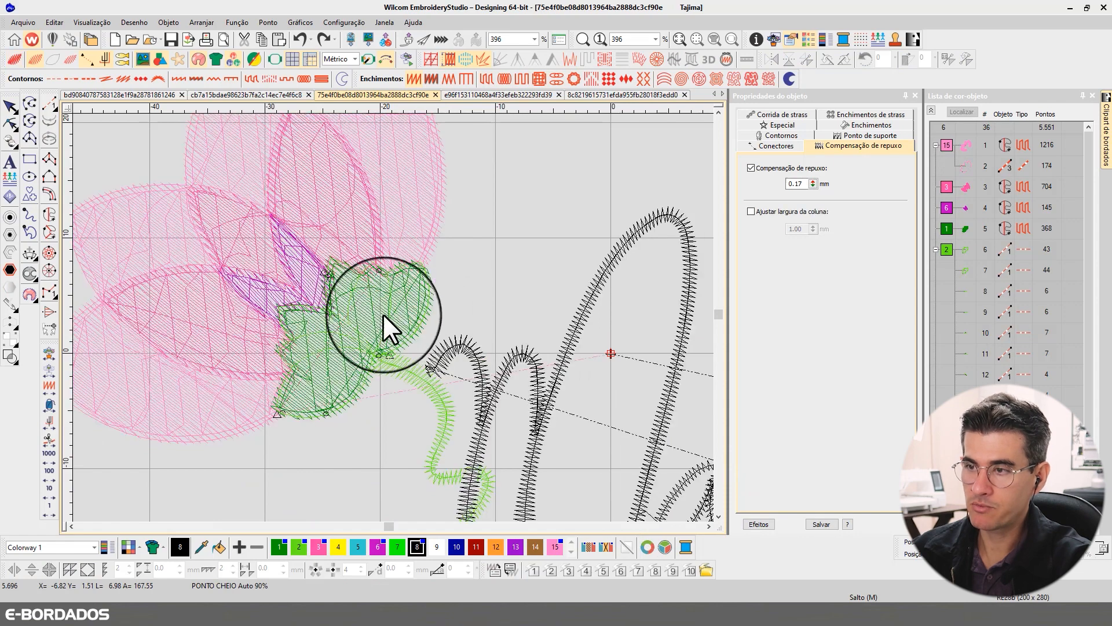
left_click(371, 308)
key("t")
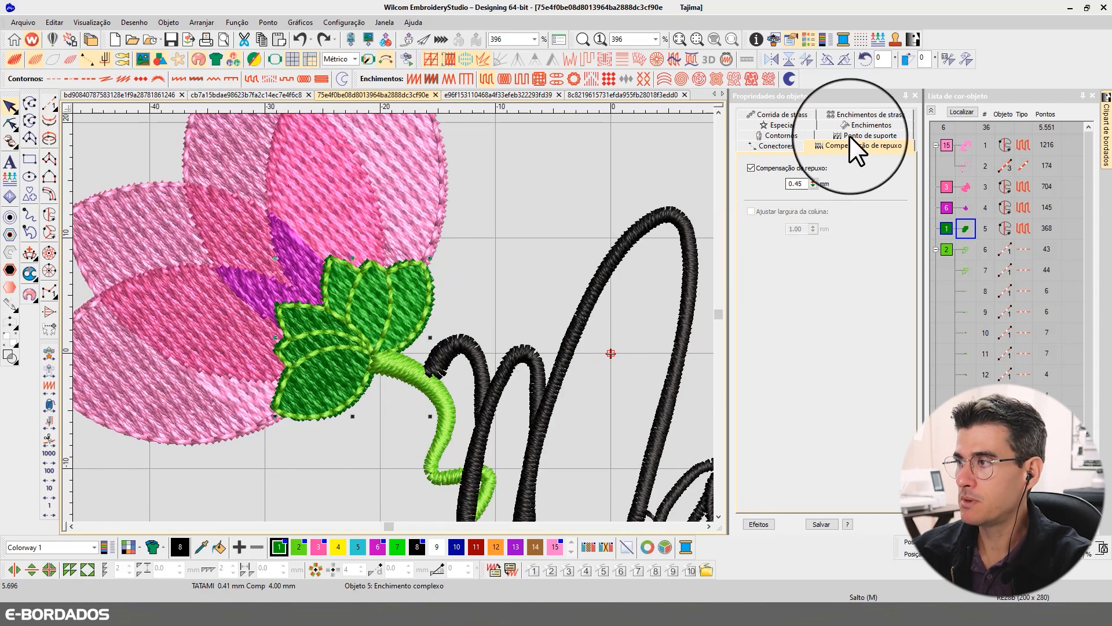
- Try a Ponto cheio fill with a 3.50 mm automatic split length on the dark green base, and undo it
left_click(864, 125)
left_click(759, 165)
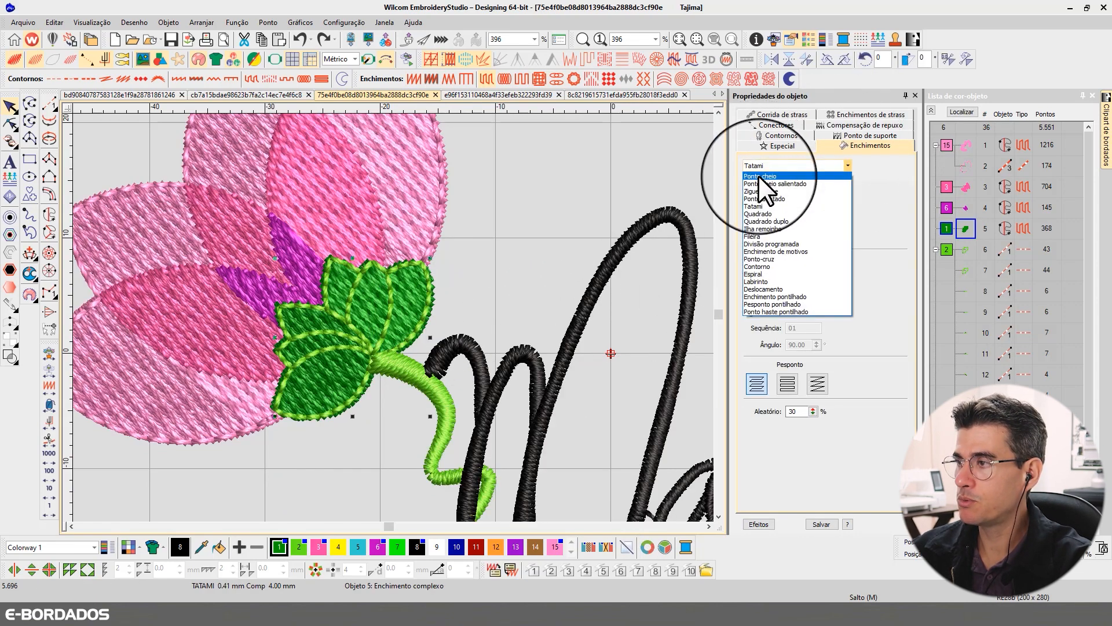
left_click(758, 176)
left_click_drag(819, 325, 782, 321)
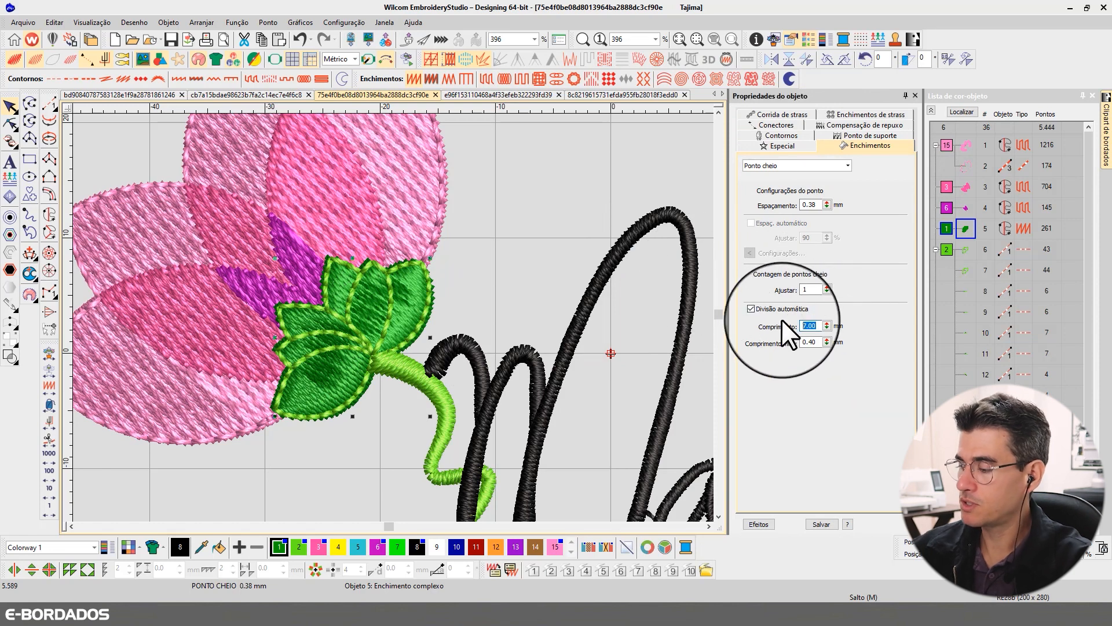
type("3.50")
key("Return")
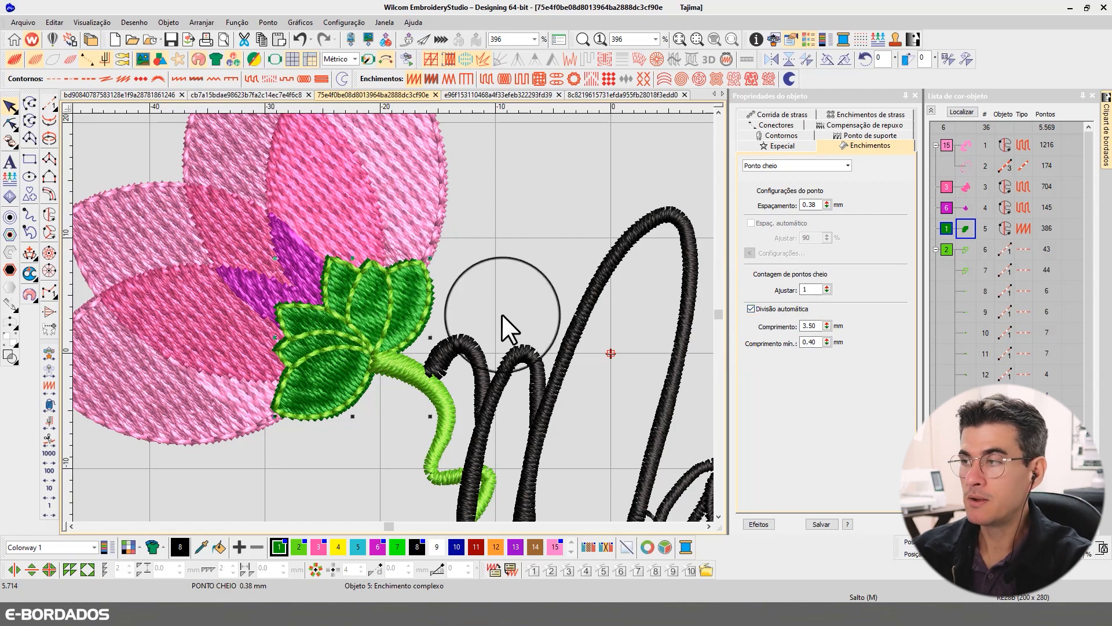
scroll(503, 255, "down", 3)
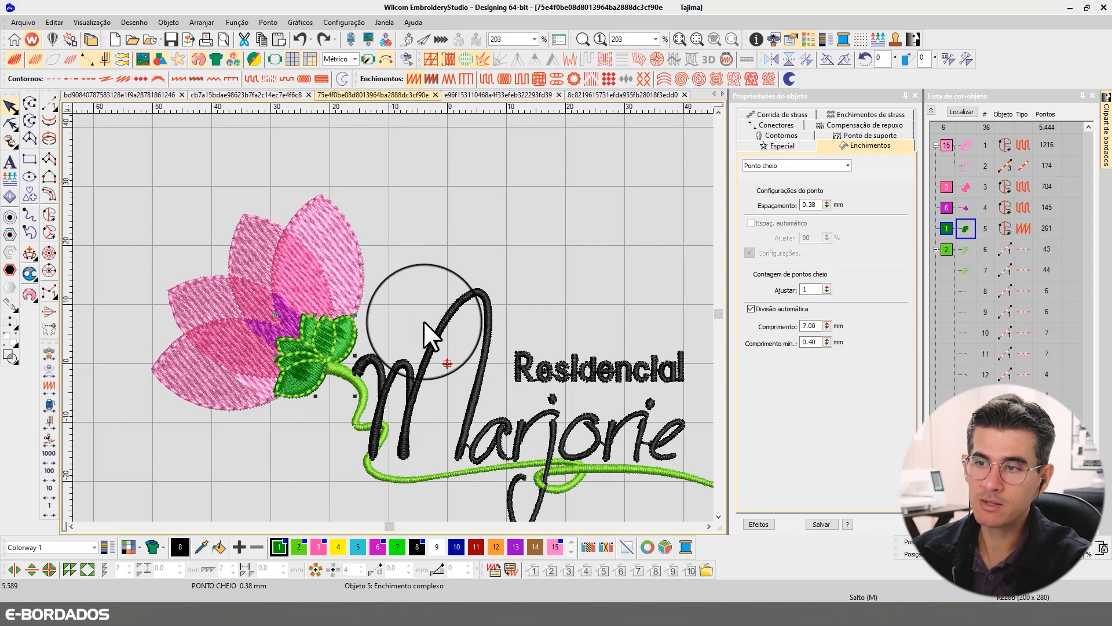
key("ctrl+z")
left_click(436, 251)
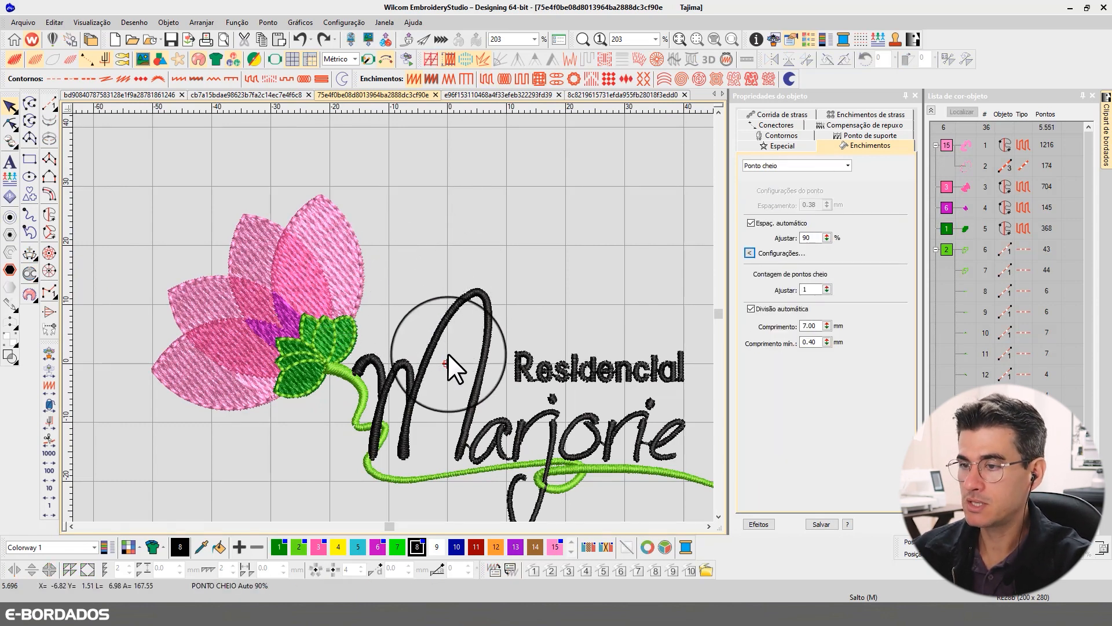
- Select all the column objects of the large black script lettering beneath "Residencial", including the initial and the letter dots
key("b")
mouse_move(342, 270)
left_mouse_down()
mouse_move(650, 501)
mouse_move(566, 470)
left_mouse_up()
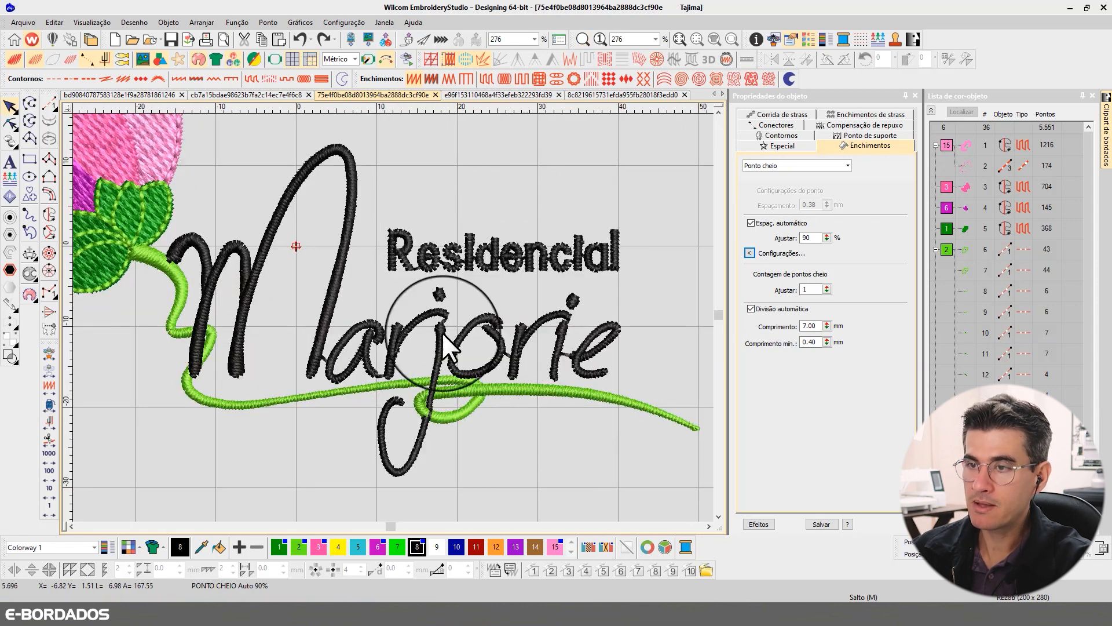
left_click(203, 247)
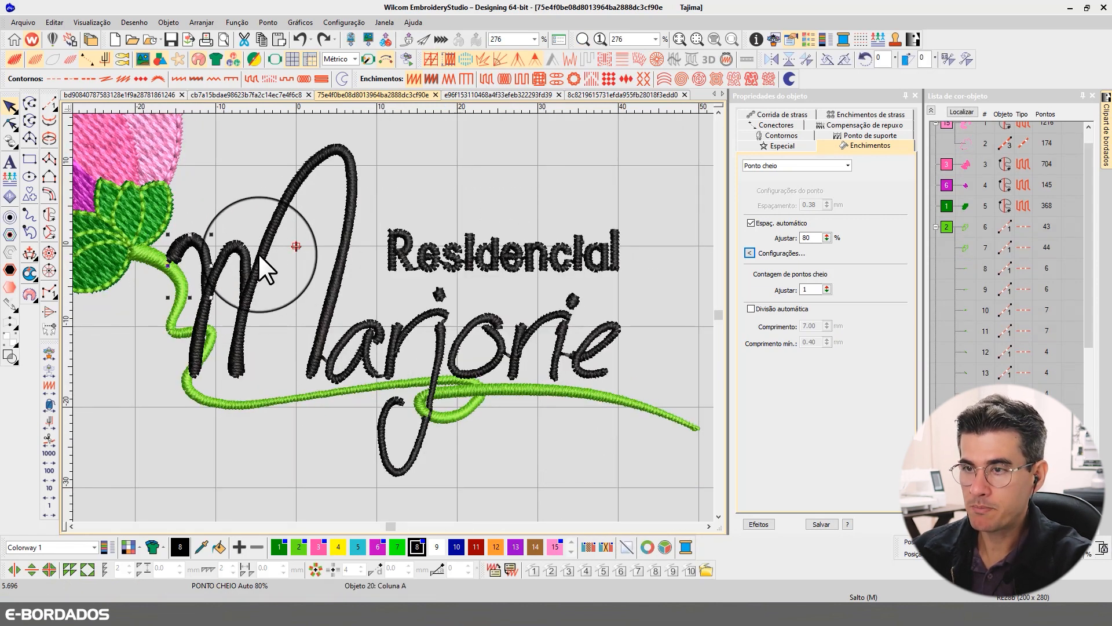
key("t")
left_click(242, 249, "ctrl")
left_click(271, 238, "ctrl")
left_click(369, 327, "ctrl")
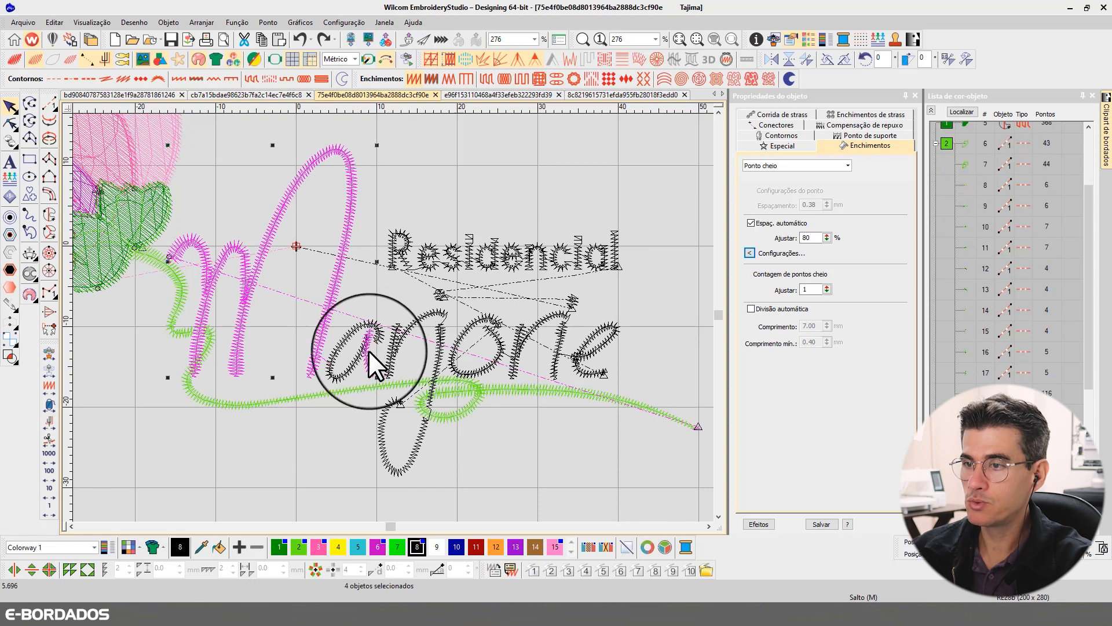
left_click(368, 350, "ctrl")
left_click(351, 363, "ctrl")
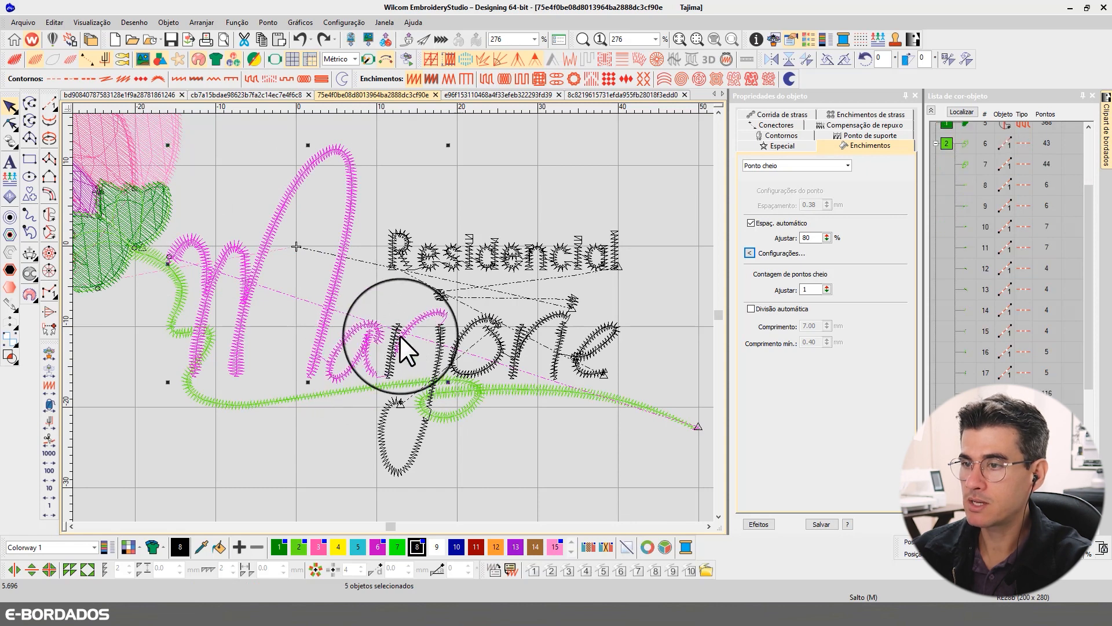
left_click(439, 299, "ctrl")
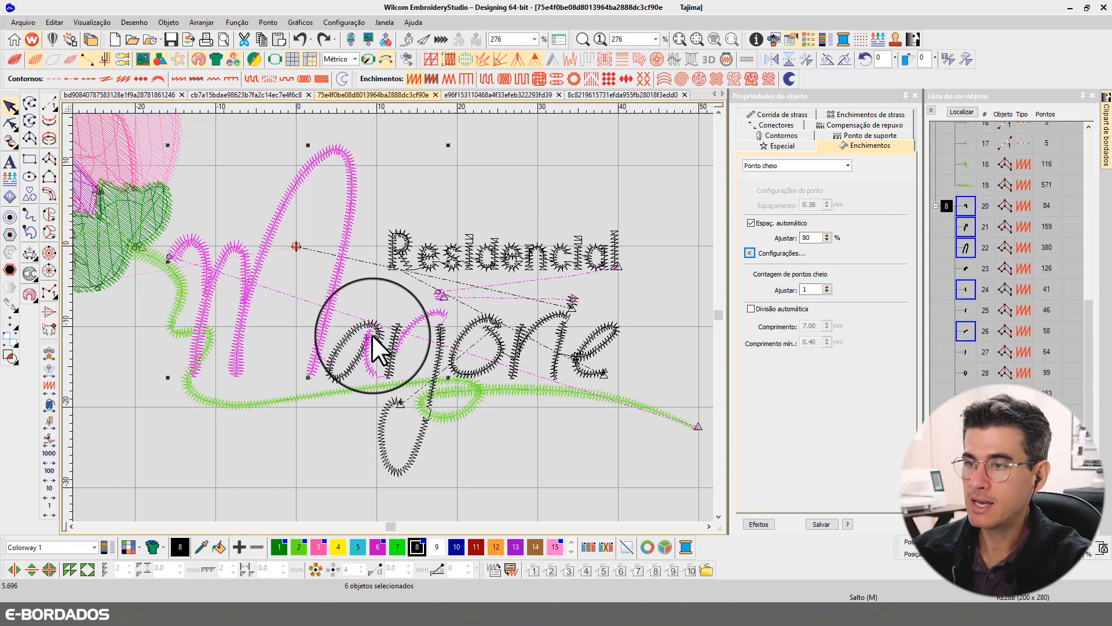
left_click(395, 352, "ctrl")
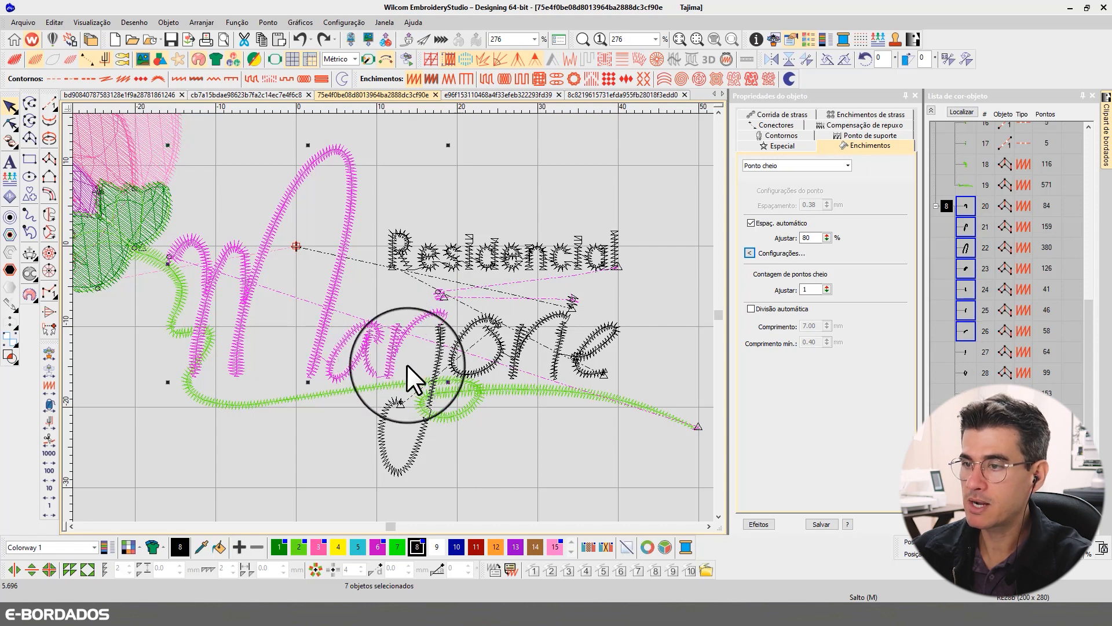
left_click(437, 354, "ctrl")
left_click(384, 416, "ctrl")
left_click(477, 352, "ctrl")
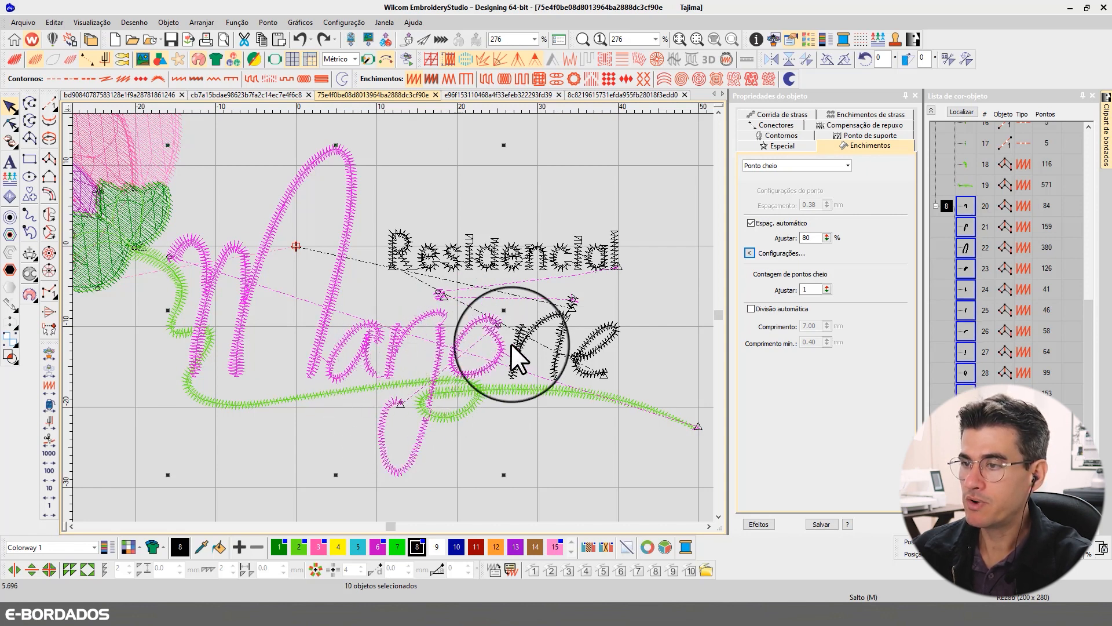
left_click(524, 333, "ctrl")
left_click(557, 336, "ctrl")
left_click(572, 301, "ctrl")
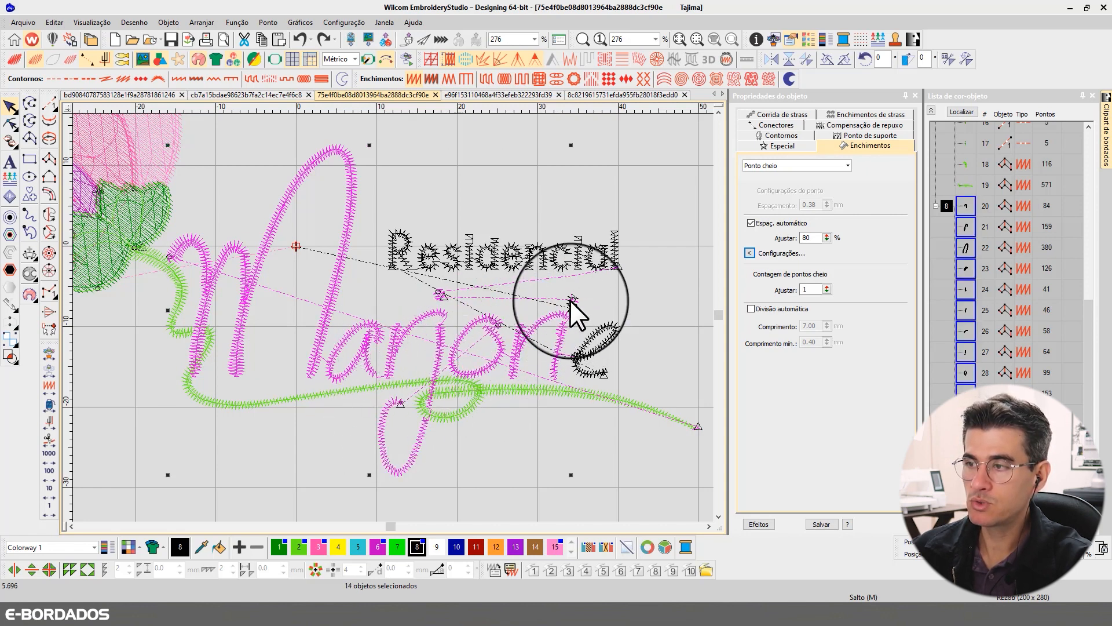
left_click(593, 339, "ctrl")
key("t")
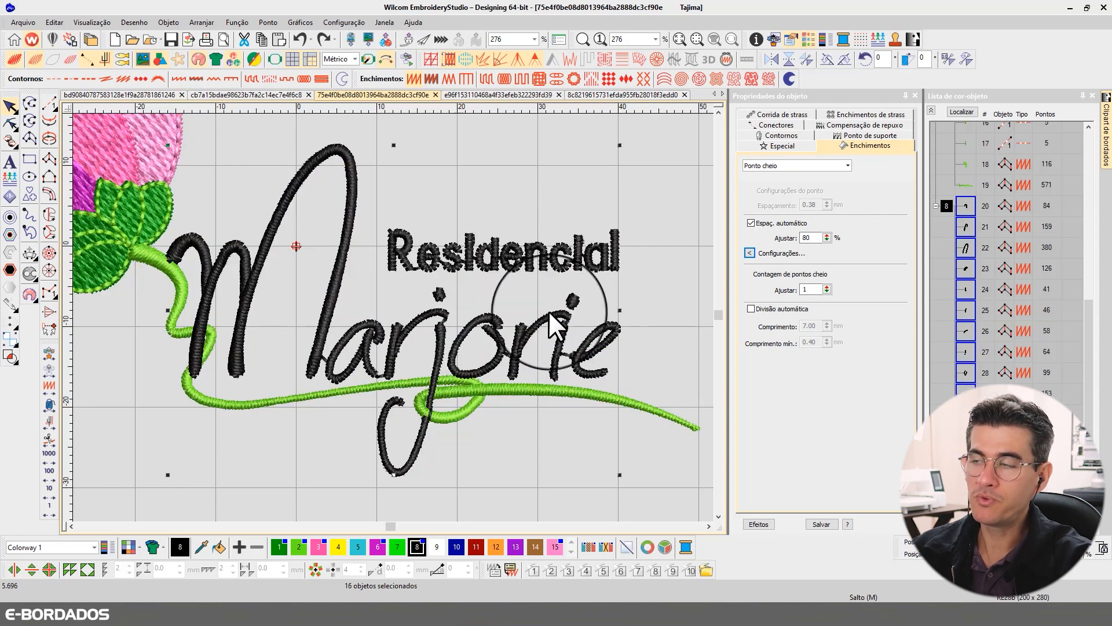
- Try a pull compensation of 0.35 mm on the selected script lettering, and undo it
left_click(845, 124)
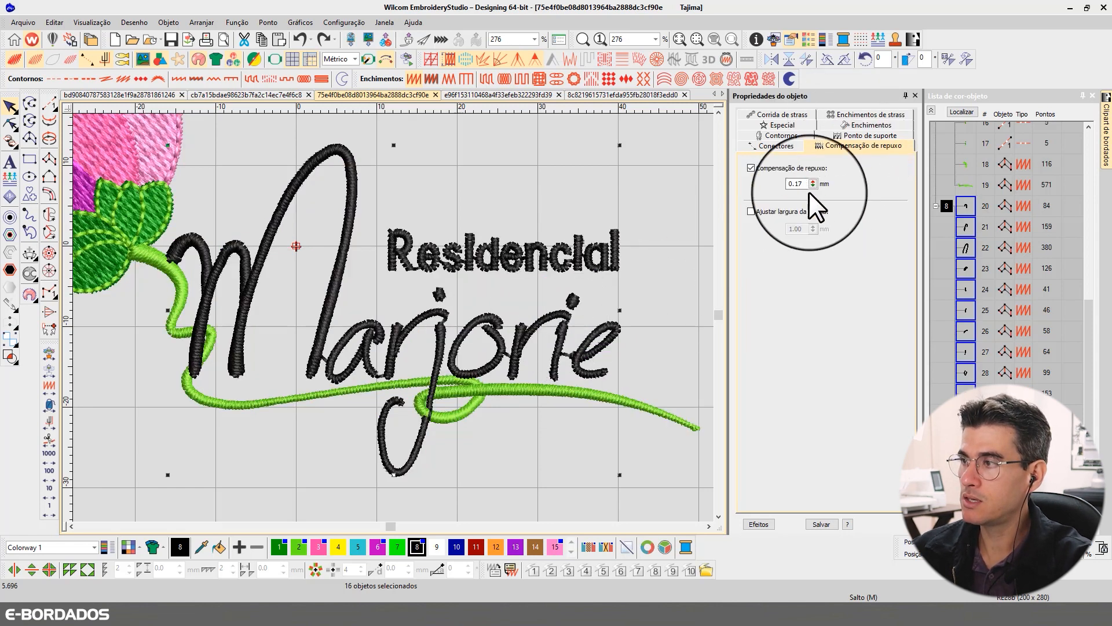
double_click(798, 184)
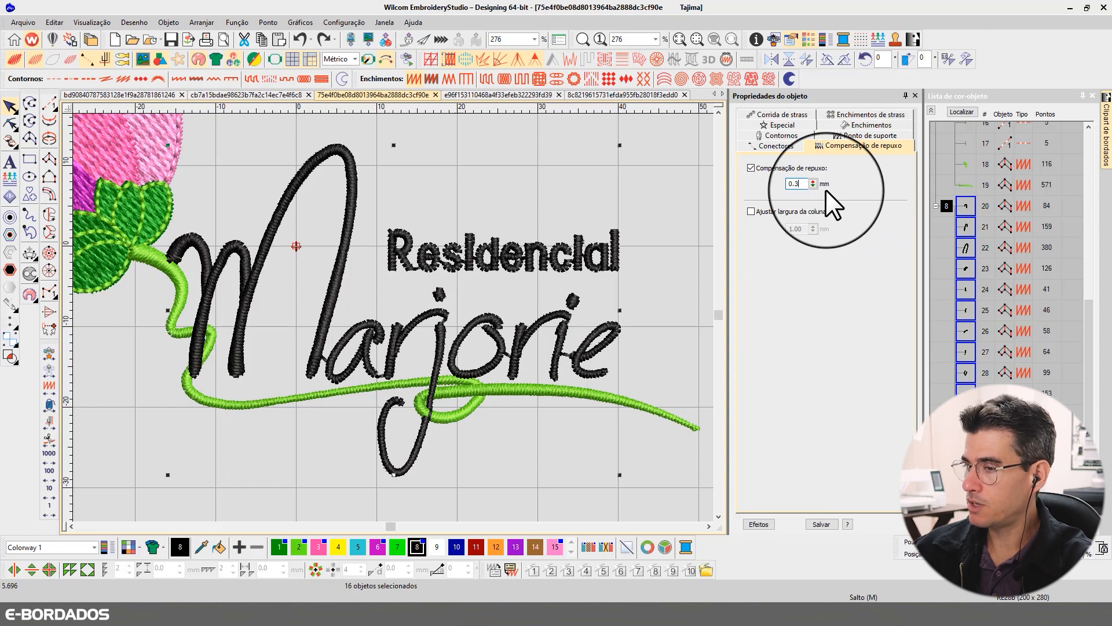
type("35")
key("Return")
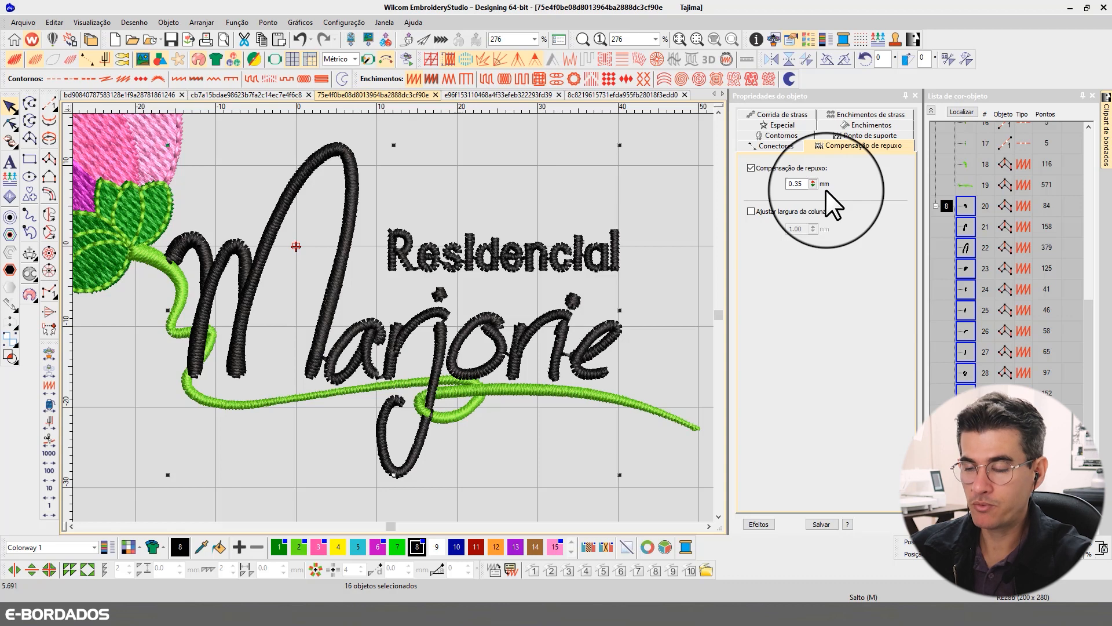
key("ctrl+z")
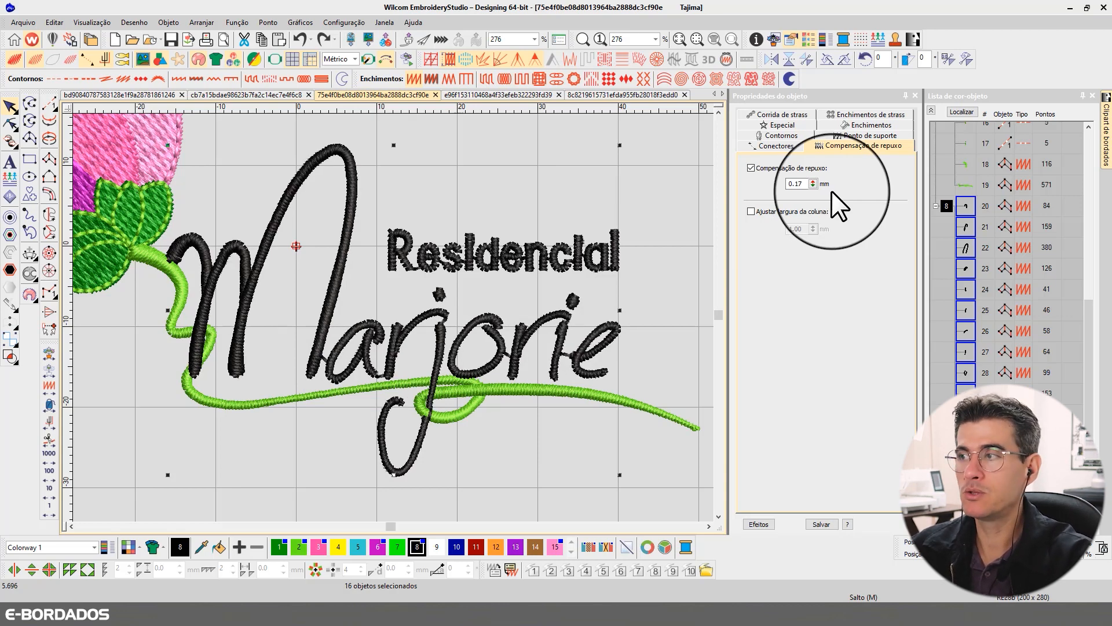
- Try 0.30 mm pull compensation on the selected script lettering, and settle on 0.35 mm
left_click_drag(792, 185, 819, 188)
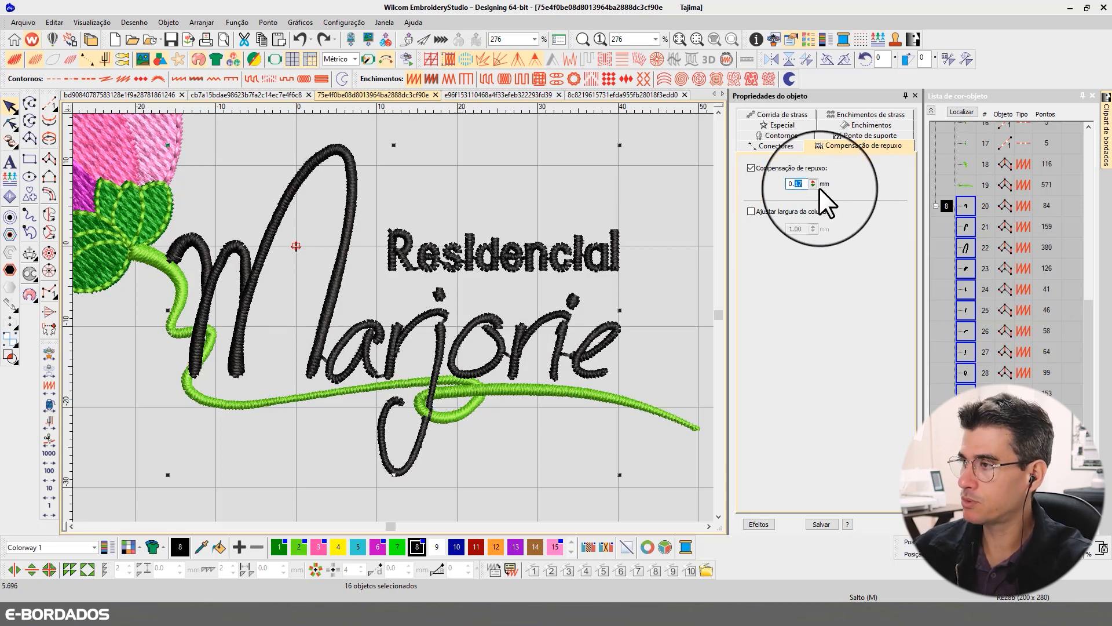
type("30")
key("Return")
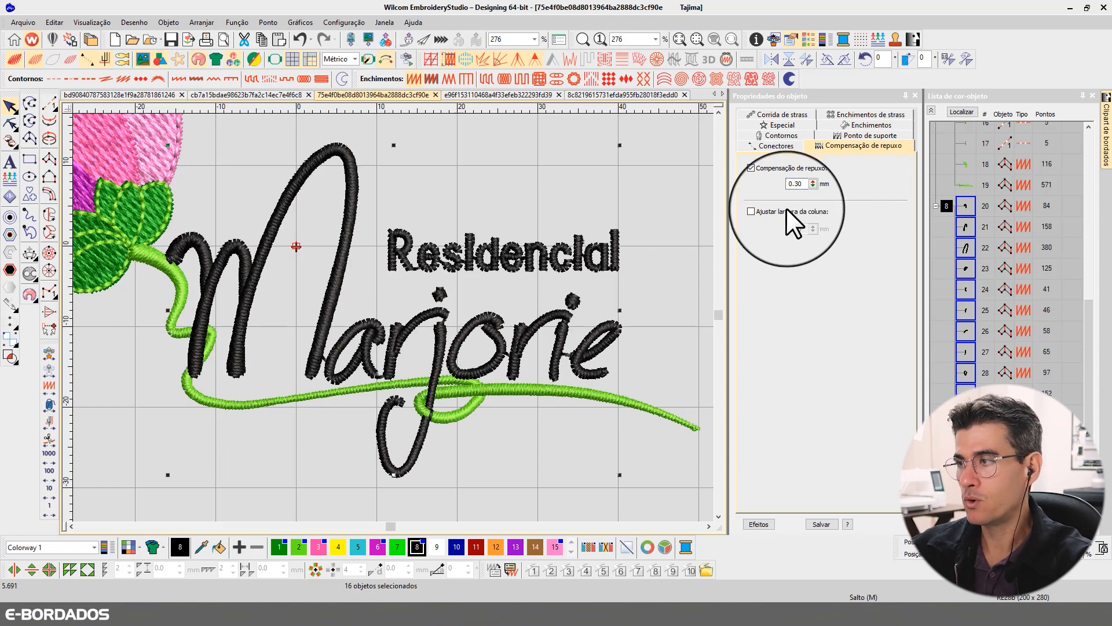
left_click_drag(793, 184, 828, 188)
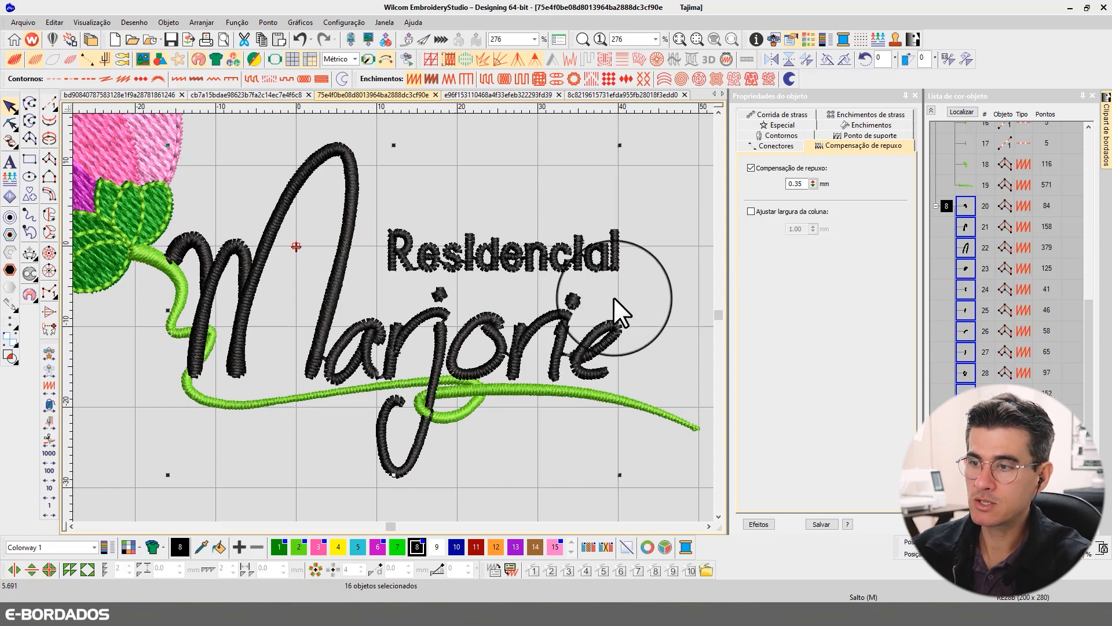
left_click(645, 282)
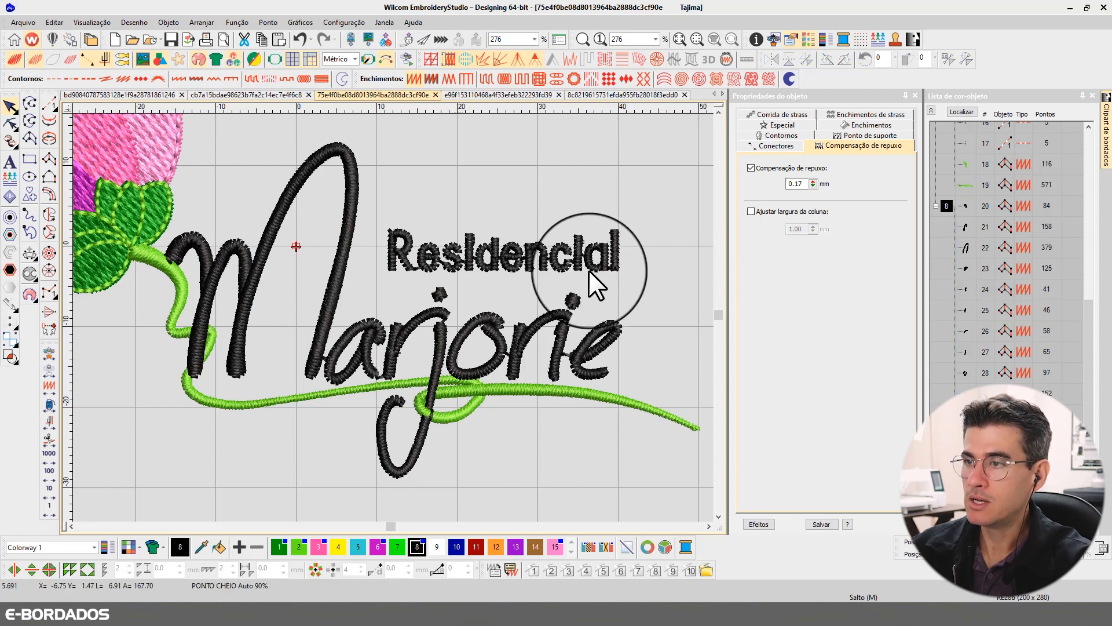
- Reshape the "Residencial" lettering by moving the dot of its first "i" upward, away from the stem
left_click(562, 256)
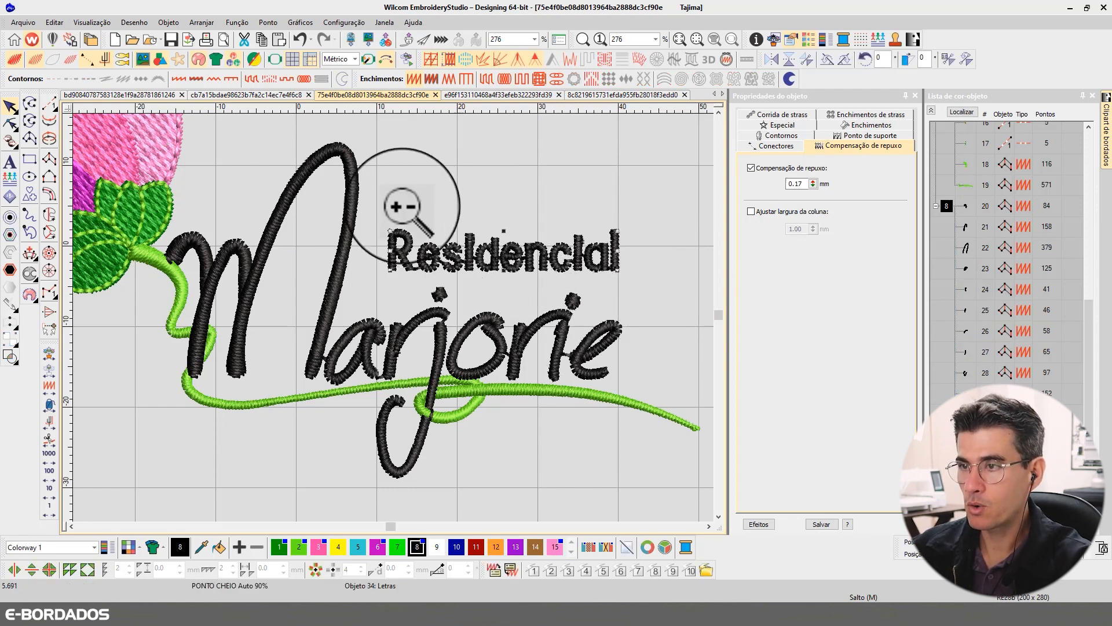
left_click_drag(353, 182, 652, 339)
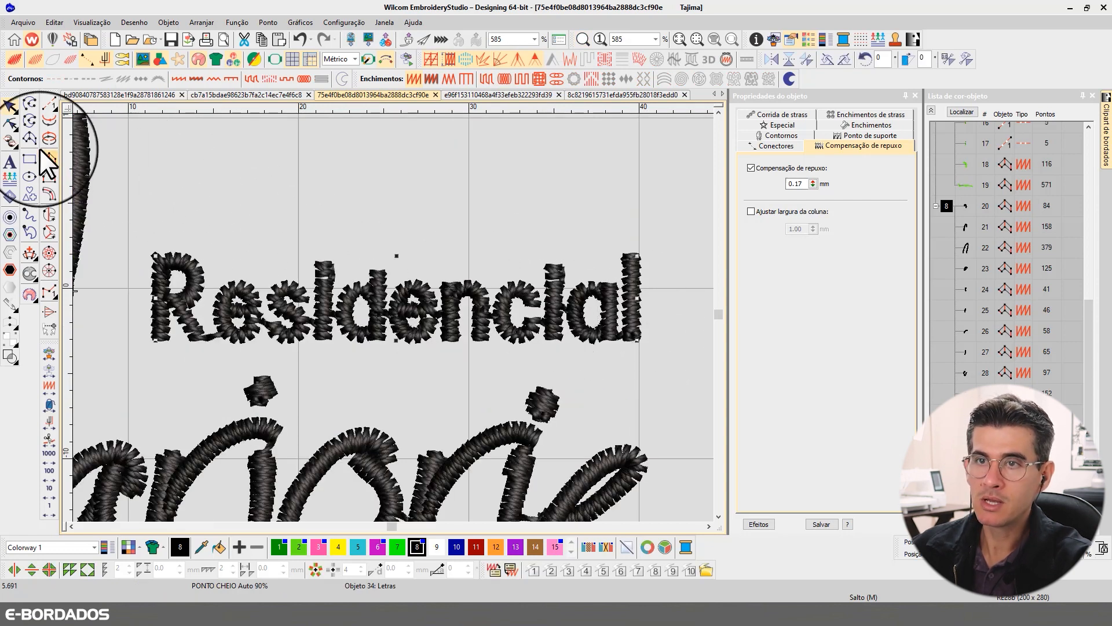
left_click(11, 124)
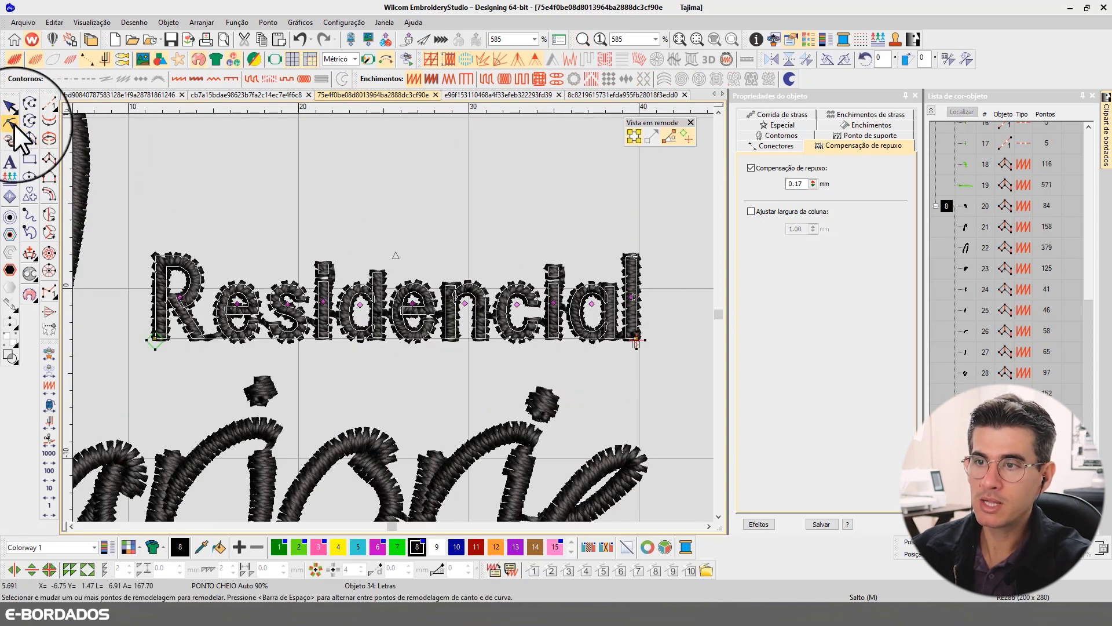
left_click(328, 273)
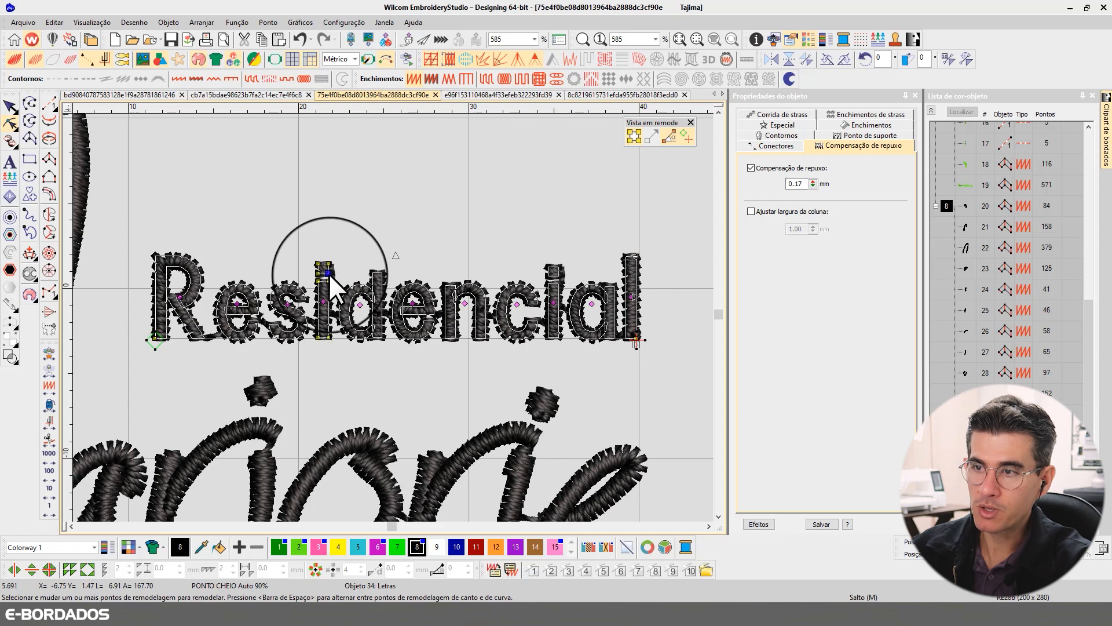
scroll(342, 270, "up", 3)
scroll(393, 317, "up", 1)
left_click_drag(318, 282, 367, 306)
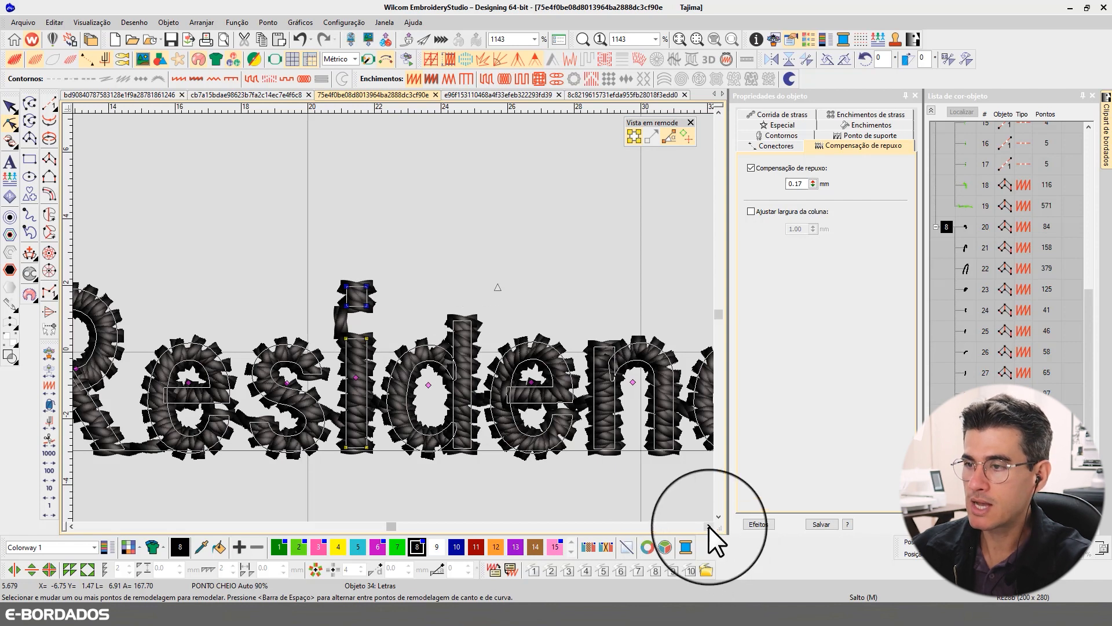
- Raise the dot of the second "i" in "Residencial" clear of its stem, and finish reshaping with the lettering deselected
left_click(709, 526)
left_click(708, 526)
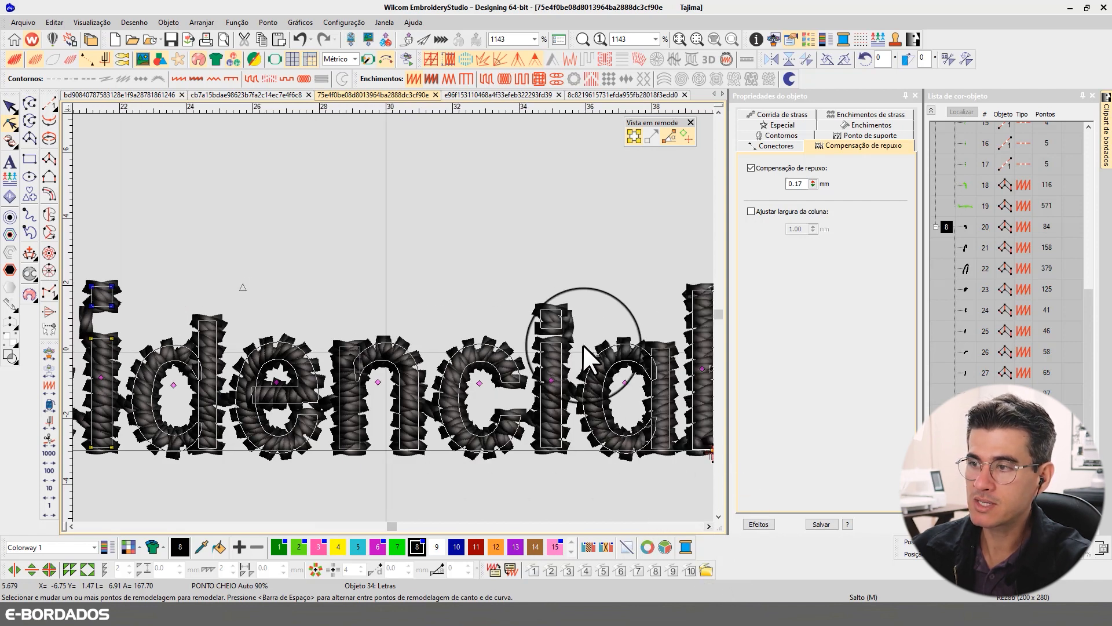
left_click(554, 328)
left_click(540, 315)
left_click_drag(522, 285, 581, 333)
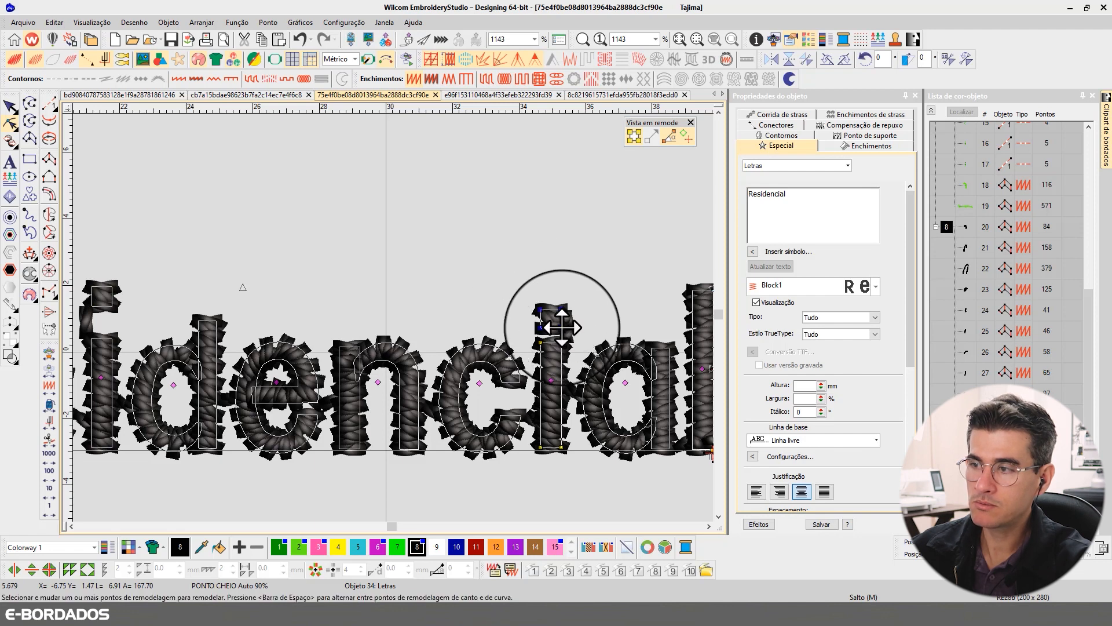
scroll(393, 317, "down", 2)
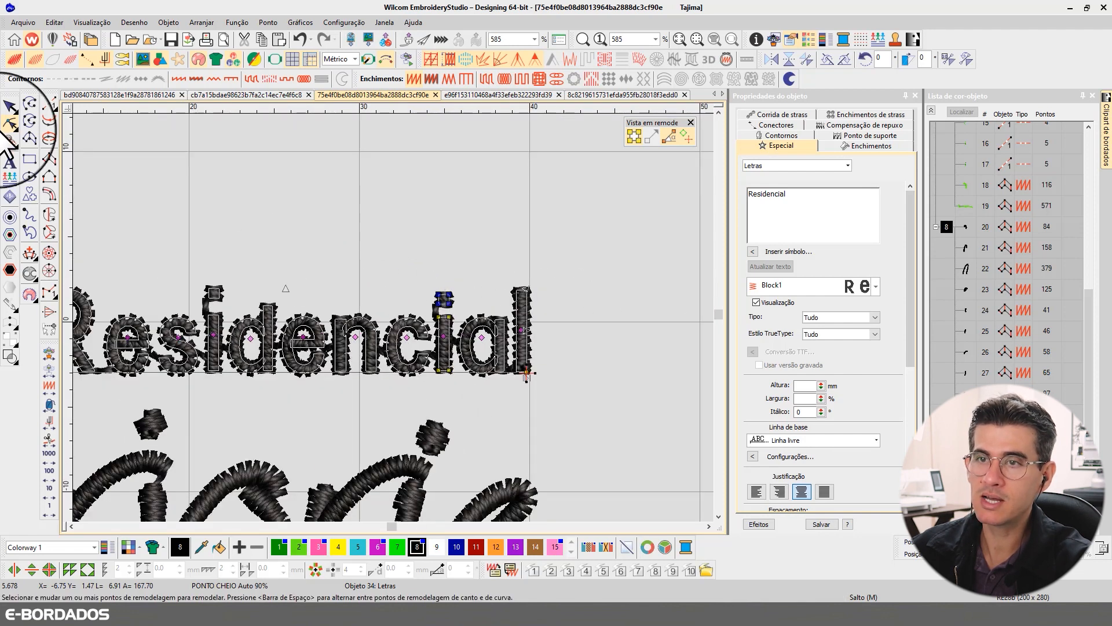
left_click(9, 107)
key("Escape")
scroll(399, 321, "down", 2)
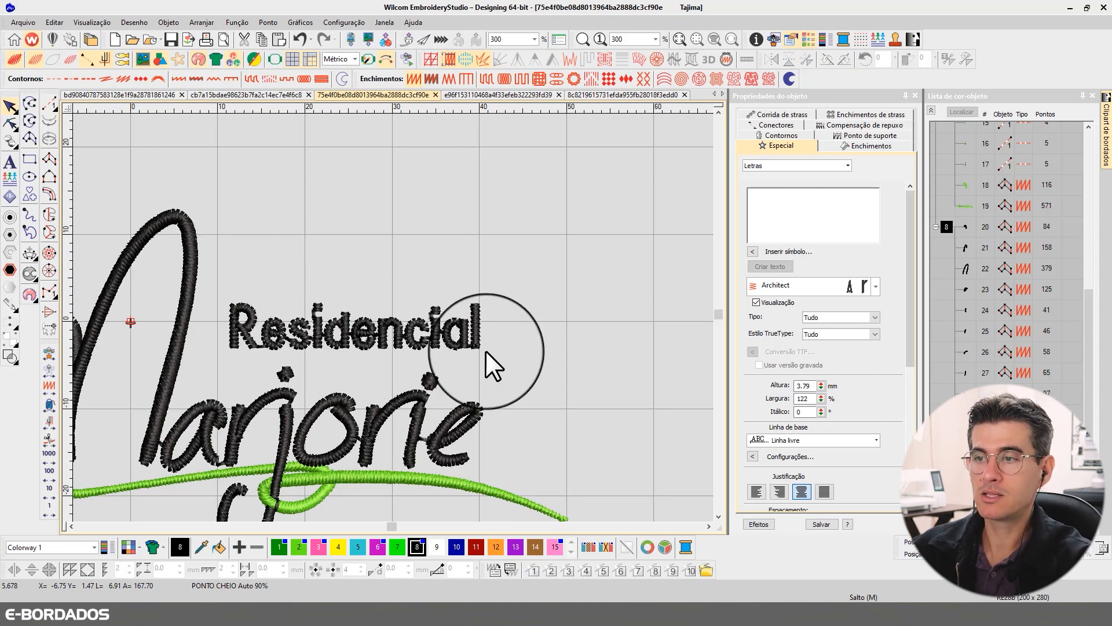
scroll(397, 317, "down", 1)
scroll(392, 318, "up", 1)
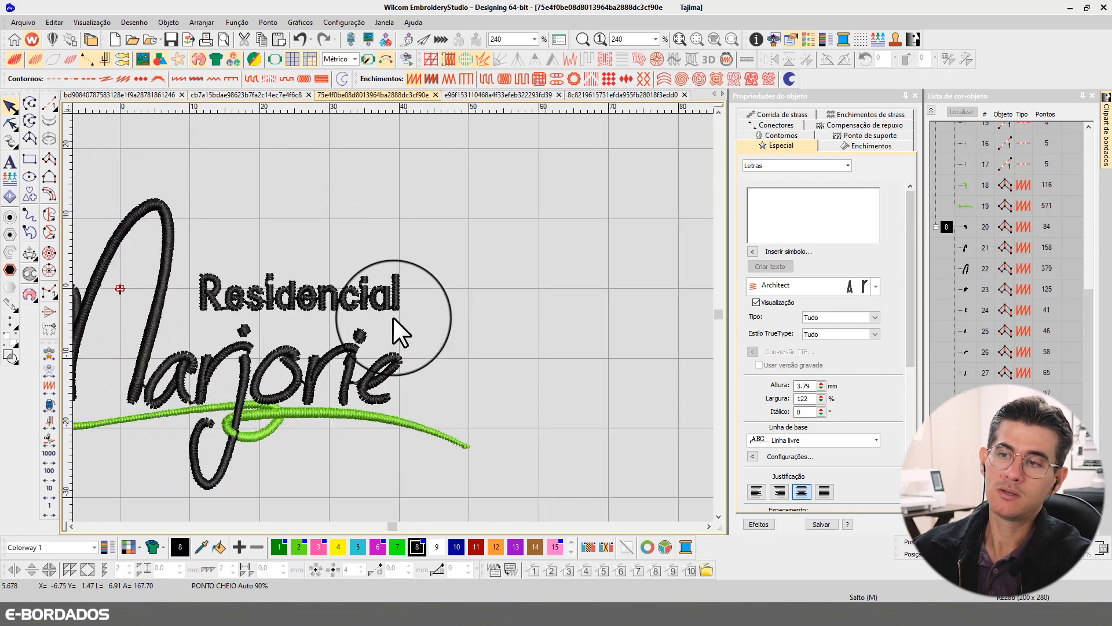
key("0")
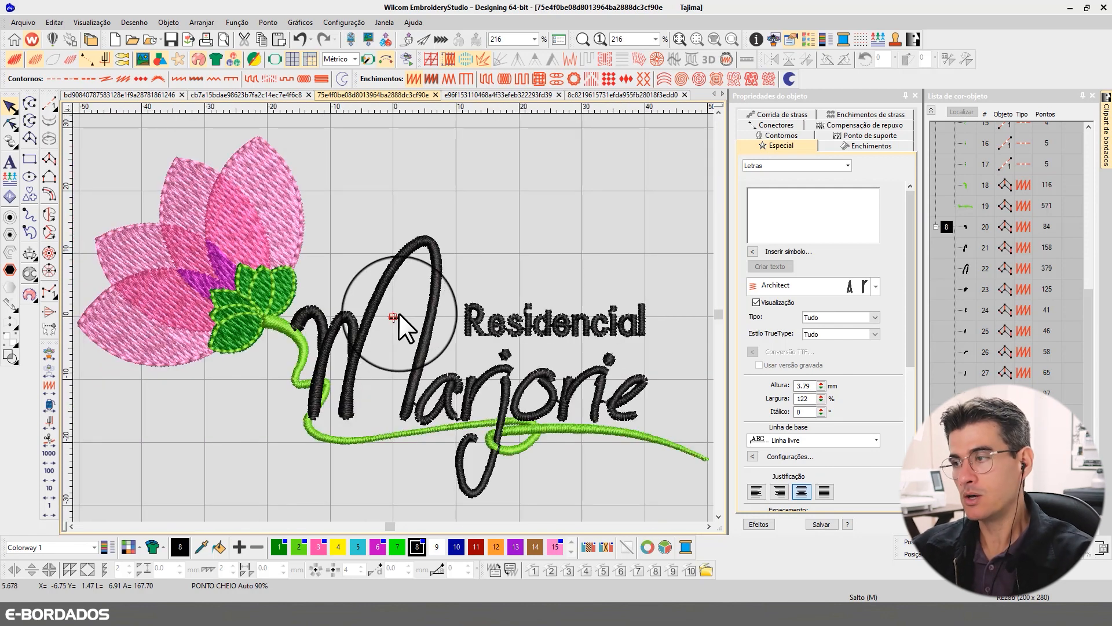